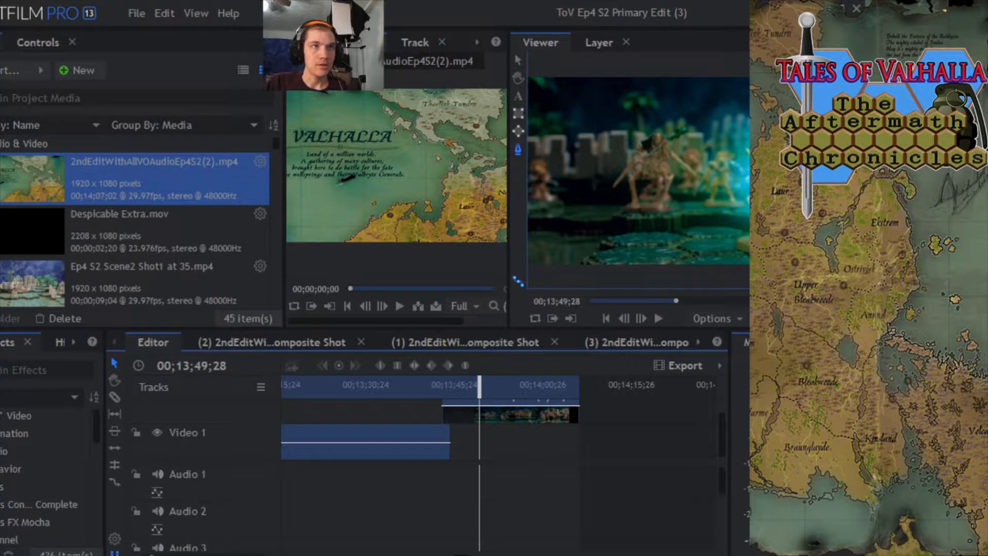
# Enlarge the viewer and play back the final shot from about 00;13;44;06, returning the playhead near the shot's start.
pyautogui.moveTo(379, 142)
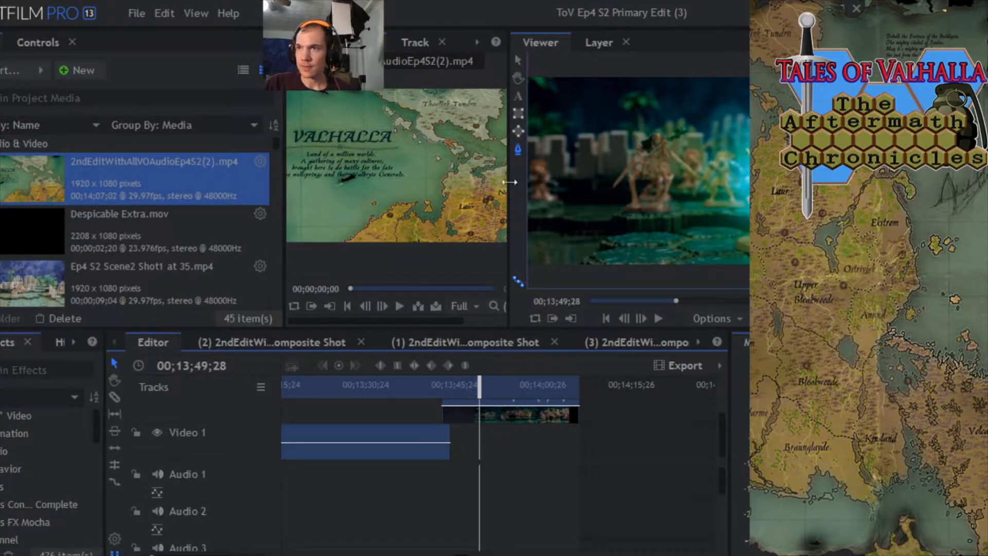
pyautogui.moveTo(510, 136); pyautogui.dragTo(401, 187)
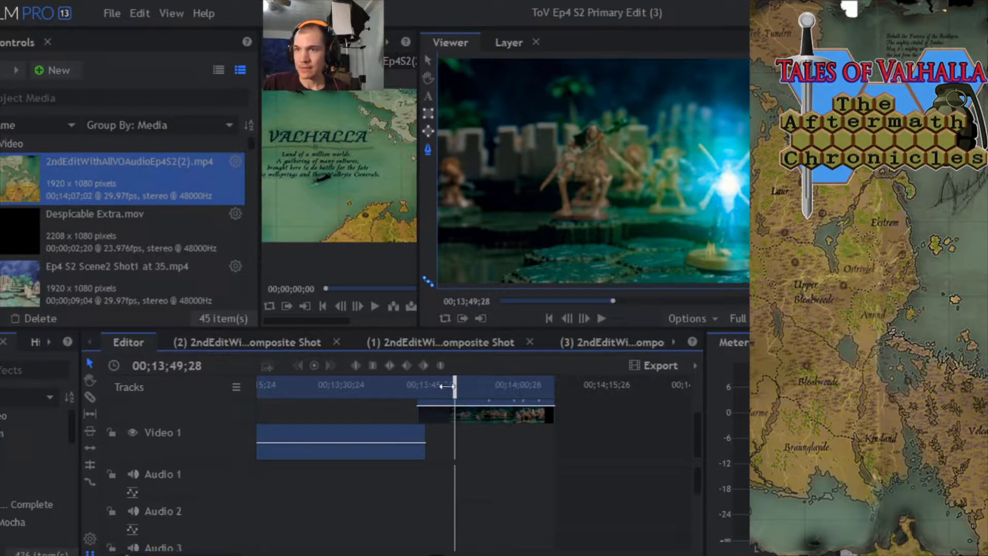
pyautogui.moveTo(451, 384); pyautogui.dragTo(418, 393)
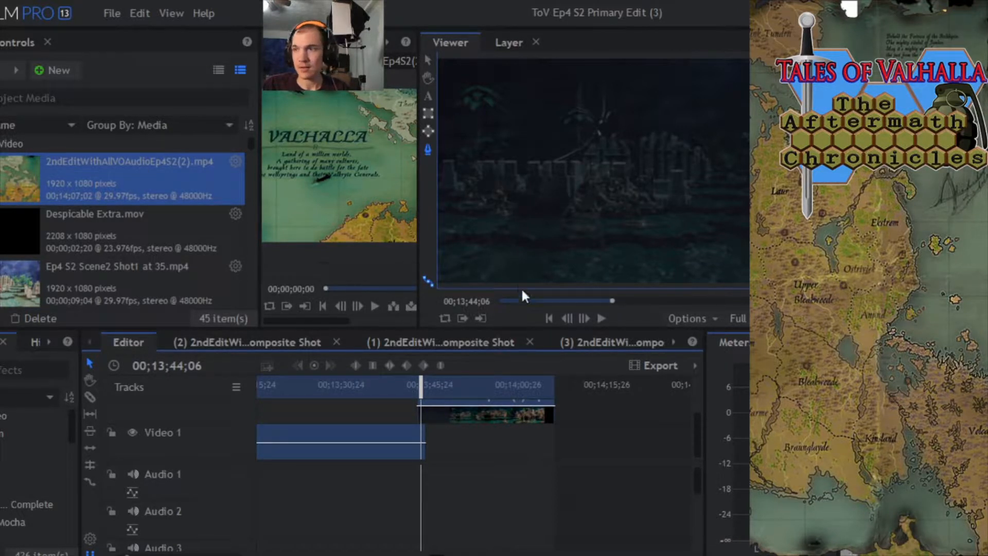
pyautogui.click(601, 319)
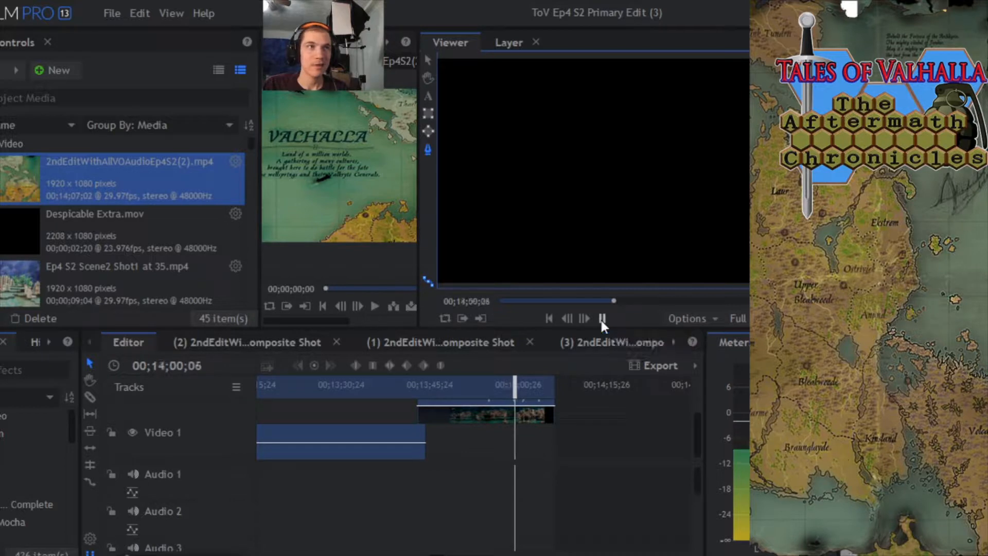
pyautogui.click(602, 319)
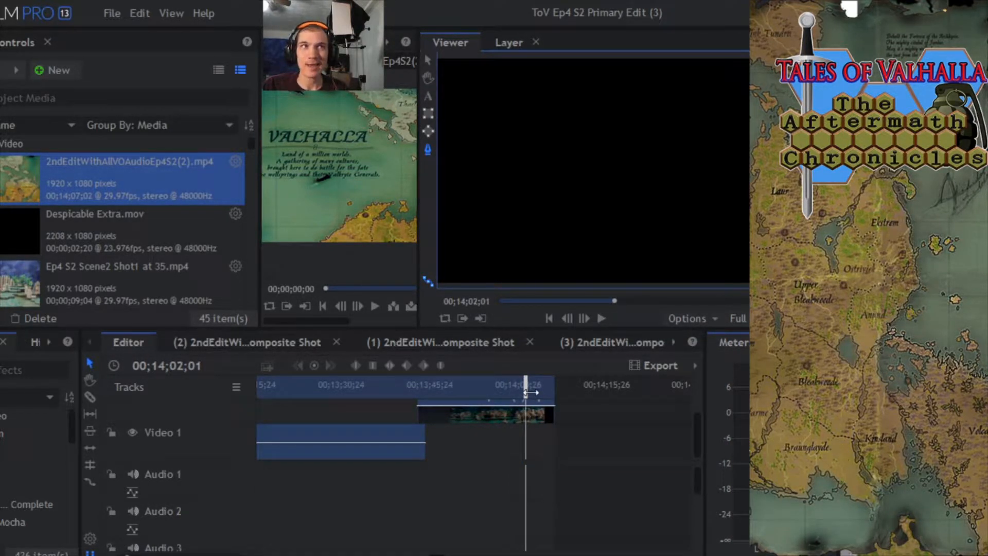
pyautogui.moveTo(530, 393); pyautogui.dragTo(423, 396)
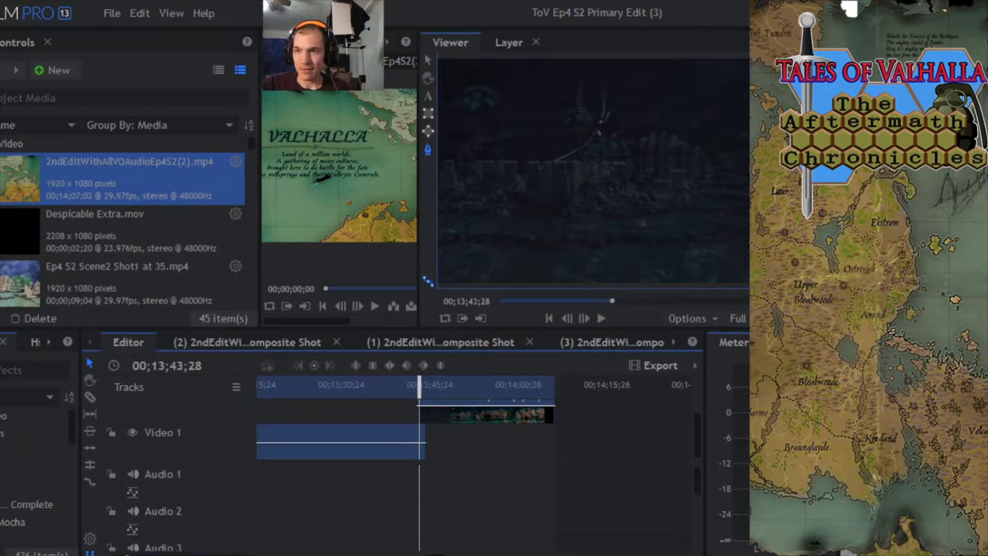
# Move the Editor playhead back to the beginning of the edit and open composite shot (2).
pyautogui.moveTo(437, 555); pyautogui.dragTo(394, 555)
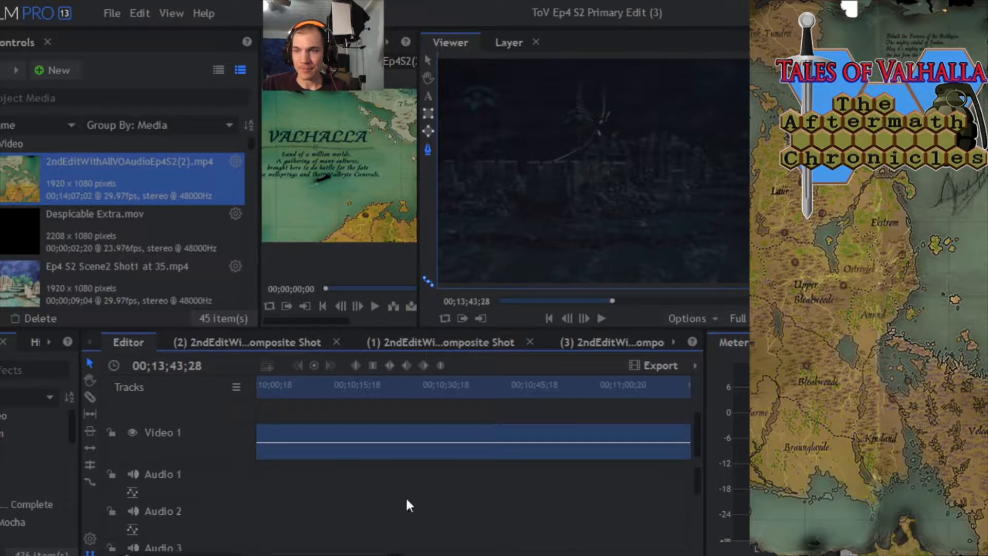
pyautogui.moveTo(127, 555); pyautogui.dragTo(121, 555)
pyautogui.moveTo(434, 386); pyautogui.dragTo(266, 388)
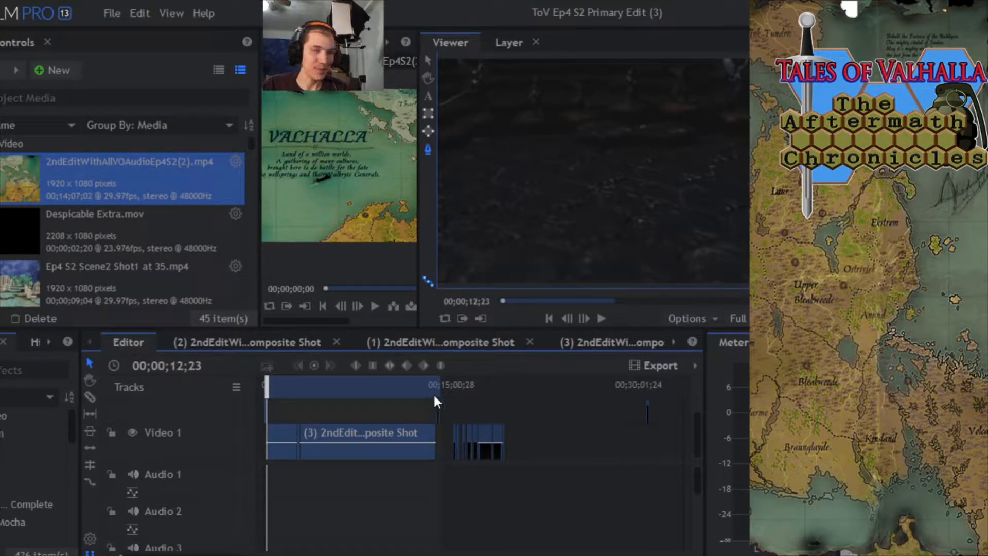
pyautogui.click(273, 386)
pyautogui.click(231, 344)
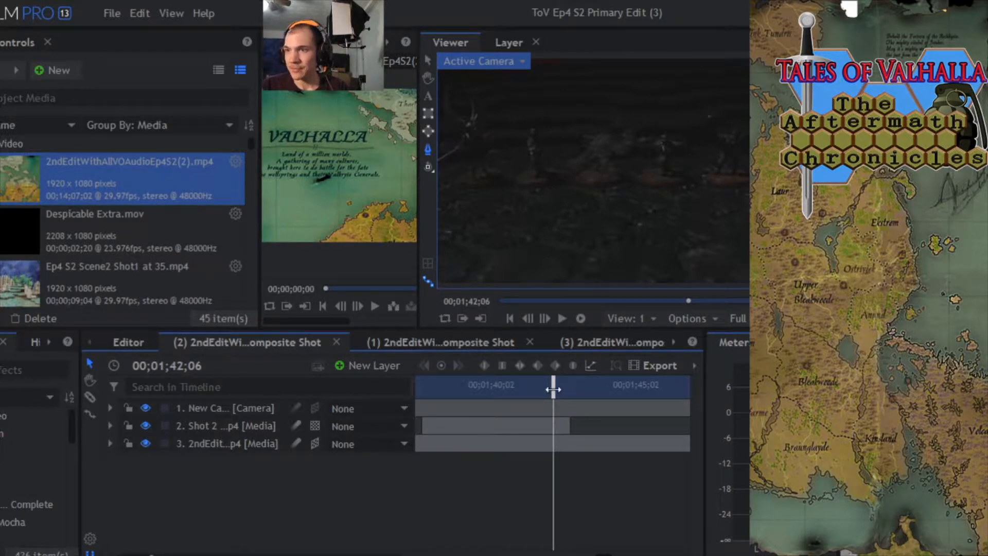
# Scrub around the Shot 2 clip and reveal the mask on its layer, leaving the playhead at 00;01;39;18.
pyautogui.moveTo(553, 387); pyautogui.dragTo(599, 395)
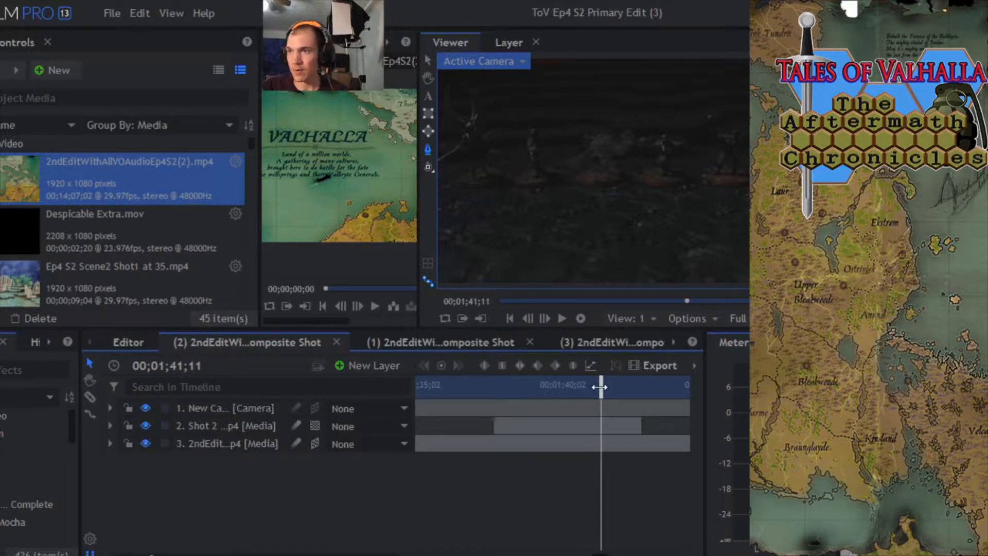
pyautogui.moveTo(601, 387); pyautogui.dragTo(510, 395)
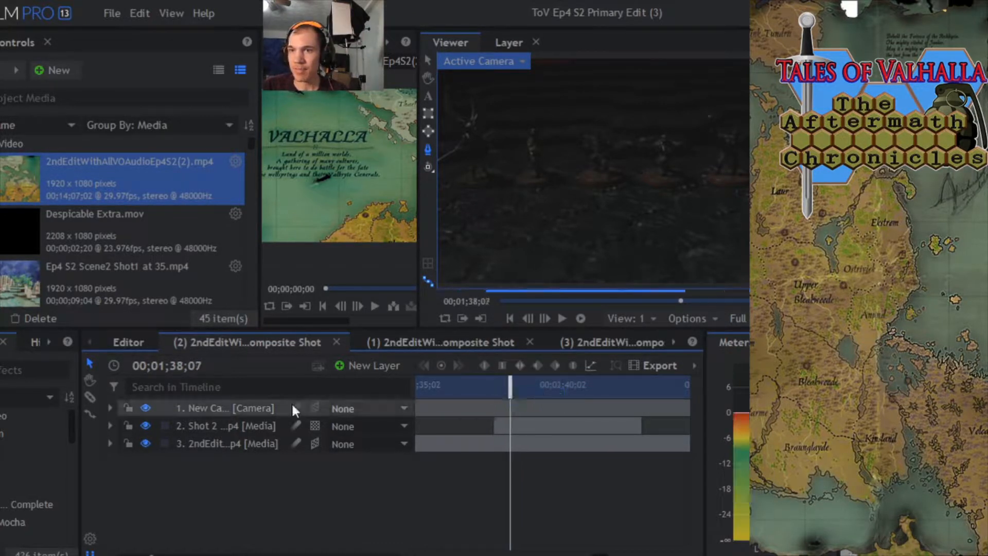
pyautogui.click(110, 427)
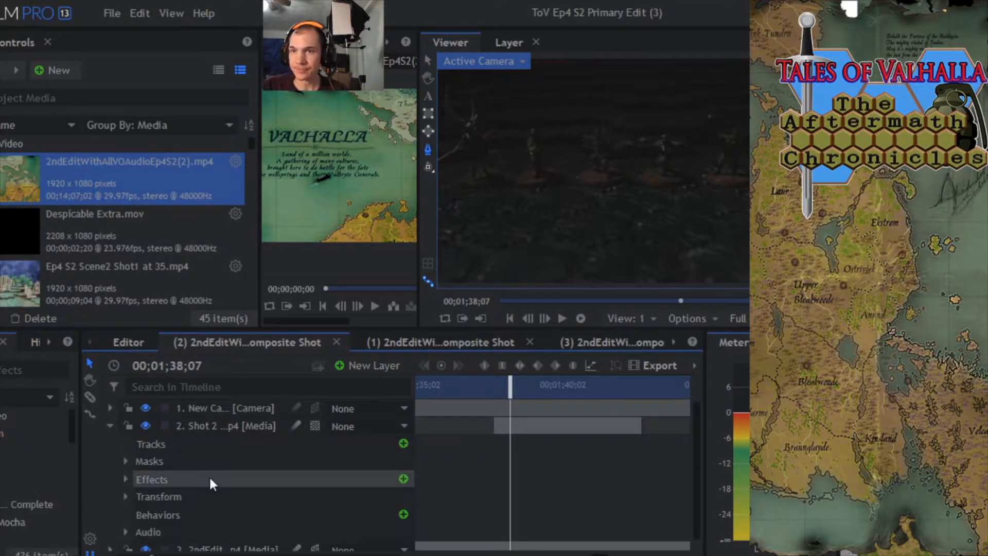
pyautogui.click(124, 460)
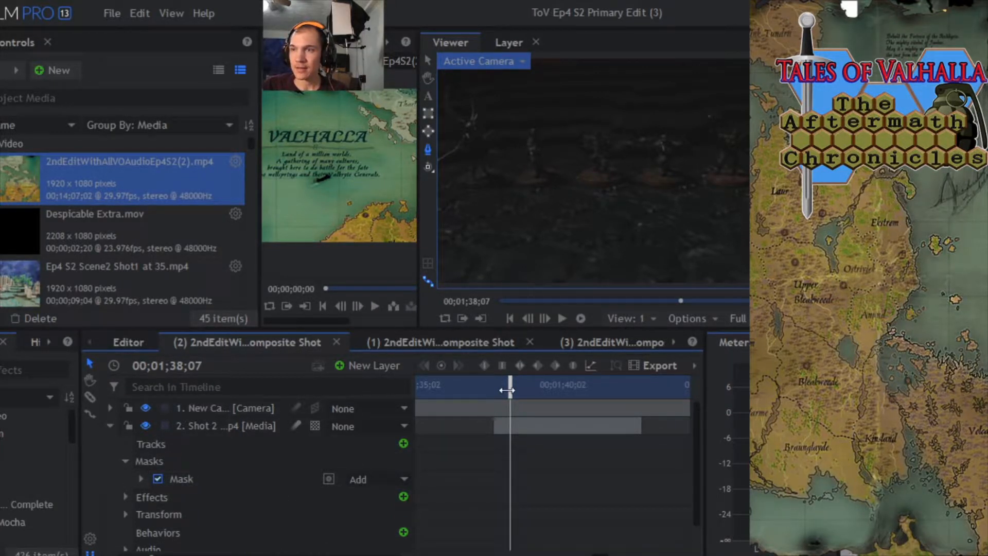
pyautogui.moveTo(507, 390); pyautogui.dragTo(548, 394)
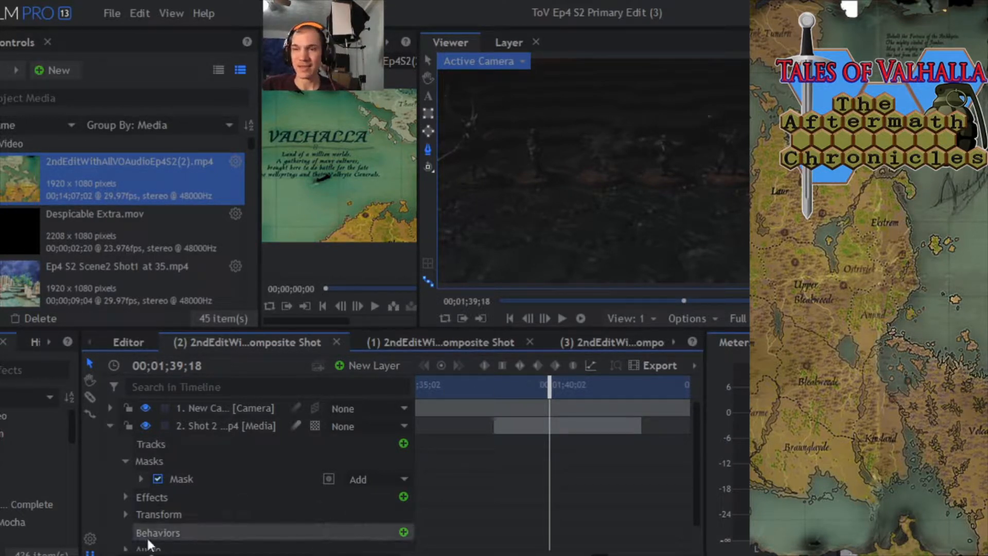
# Play the composite from 00;01;37;13 through the Shot 2 clip and set the playhead at 00;01;46;11.
pyautogui.scroll(-3, 523, 410)
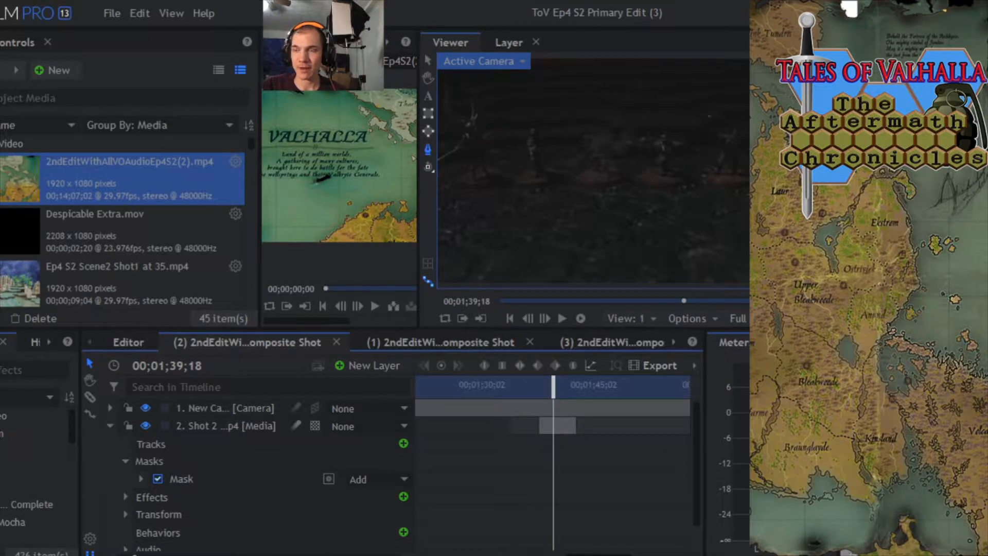
pyautogui.moveTo(547, 393)
pyautogui.mouseDown()
pyautogui.moveTo(557, 394)
pyautogui.moveTo(513, 394)
pyautogui.moveTo(536, 394)
pyautogui.mouseUp()
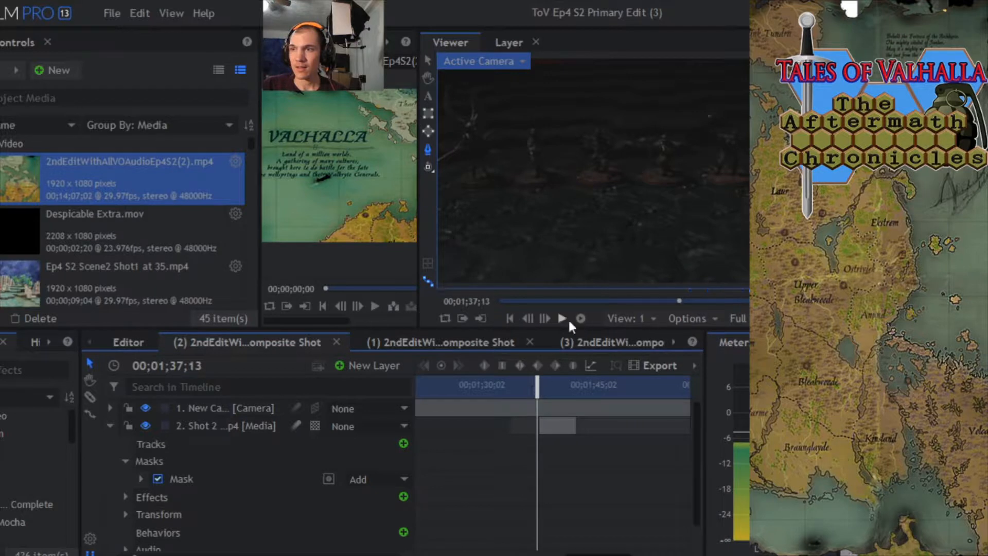
pyautogui.click(561, 319)
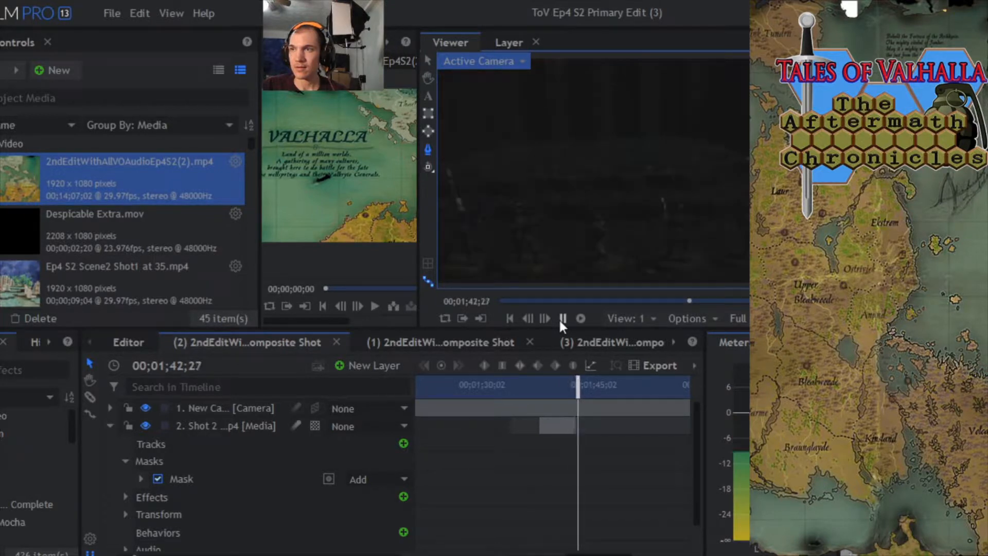
pyautogui.click(561, 320)
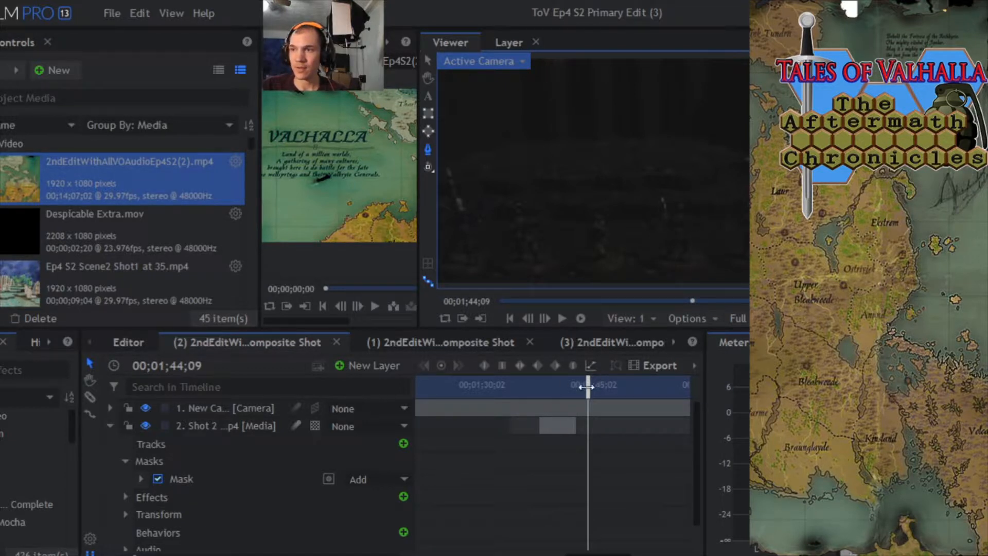
pyautogui.moveTo(588, 386); pyautogui.dragTo(601, 390)
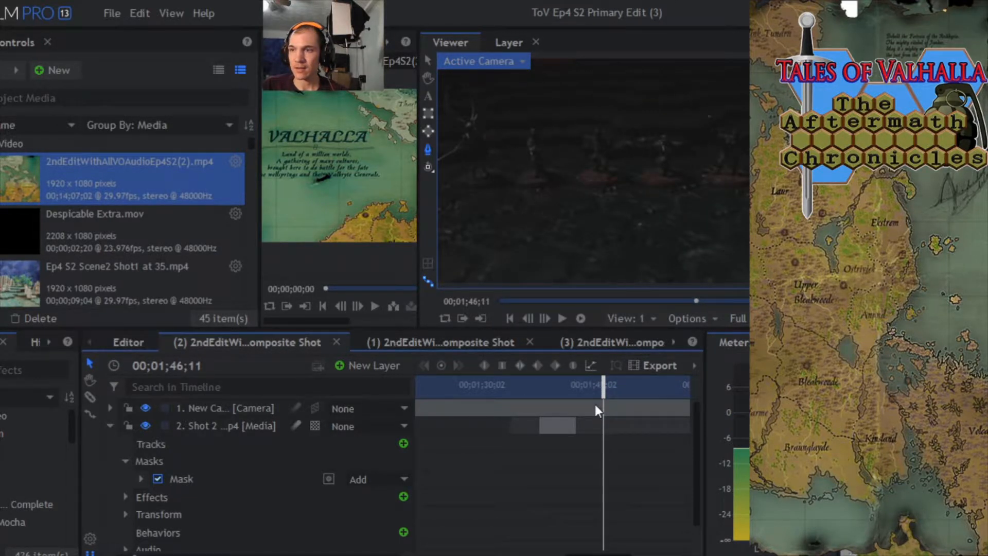
# Duplicate the Shot 2 media layer and reveal the mask on the copy.
pyautogui.rightClick(212, 424)
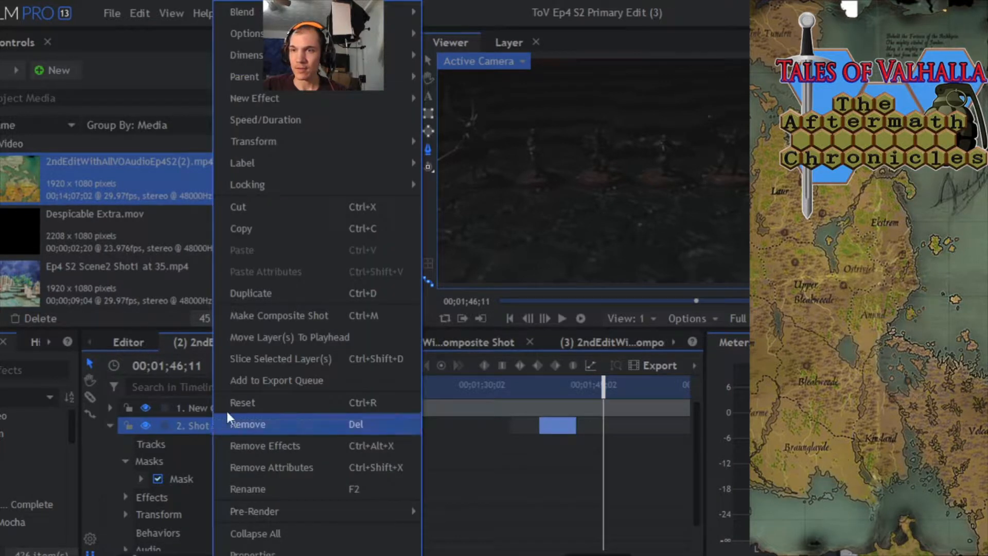
pyautogui.click(247, 291)
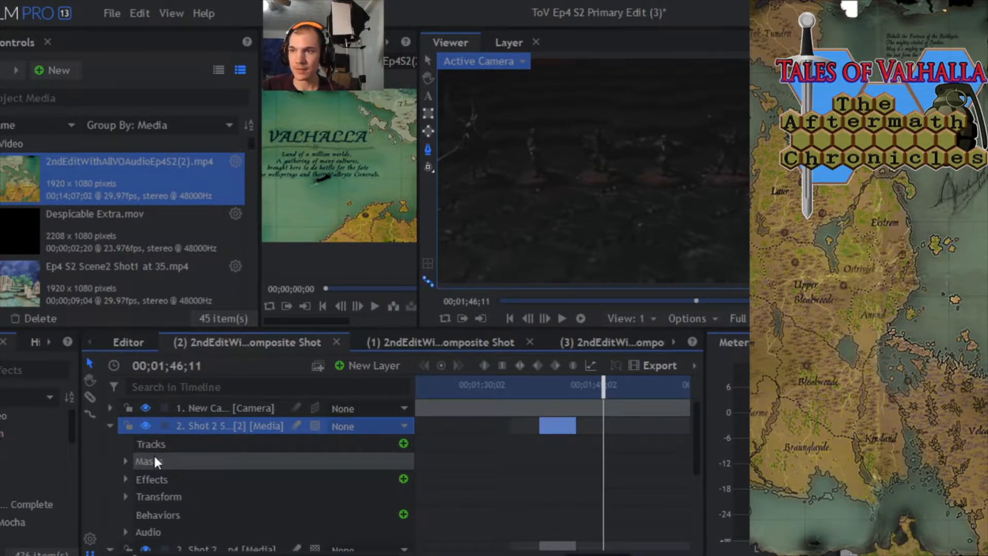
pyautogui.click(125, 462)
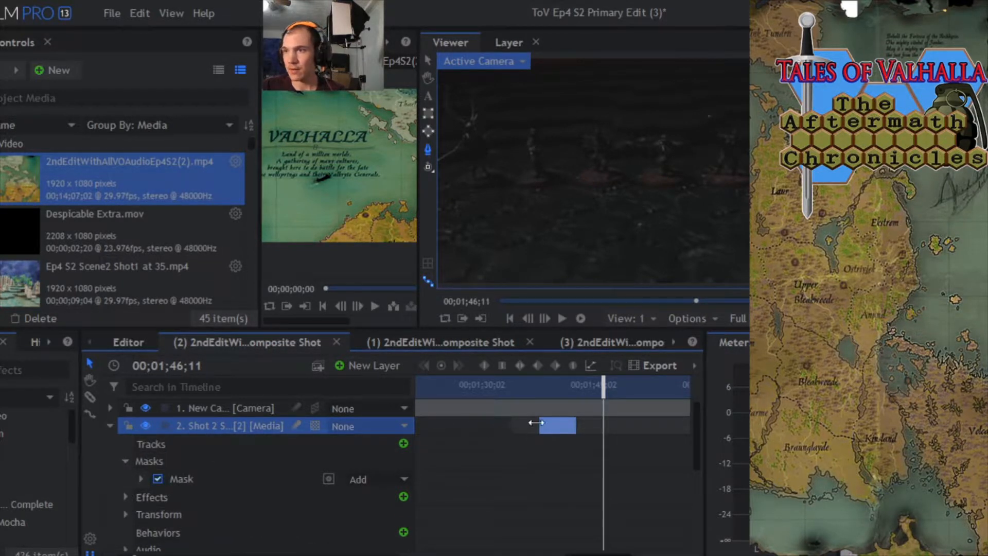
# Extend the duplicate Shot 2 clip's end past the playhead and trim its start to 00;01;46;11.
pyautogui.click(529, 318)
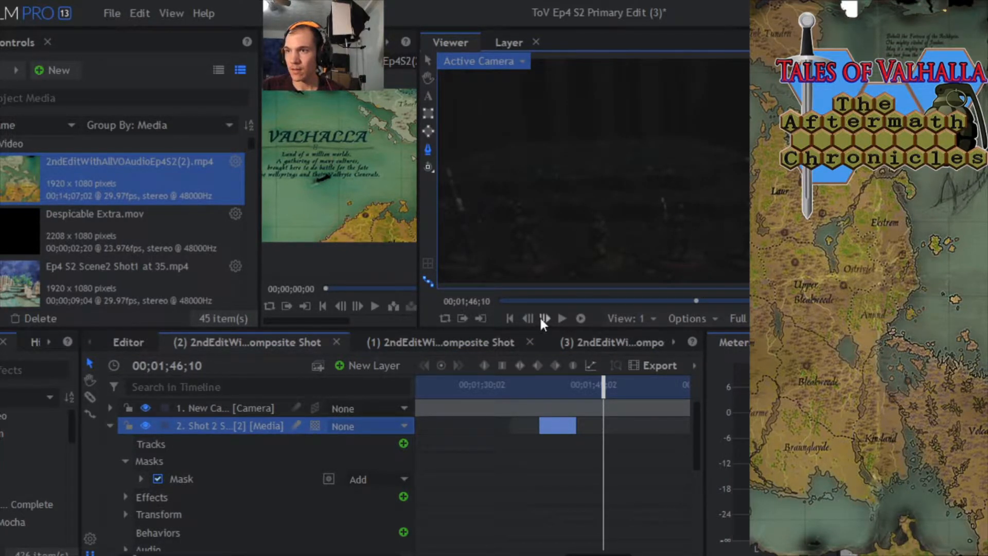
pyautogui.click(544, 318)
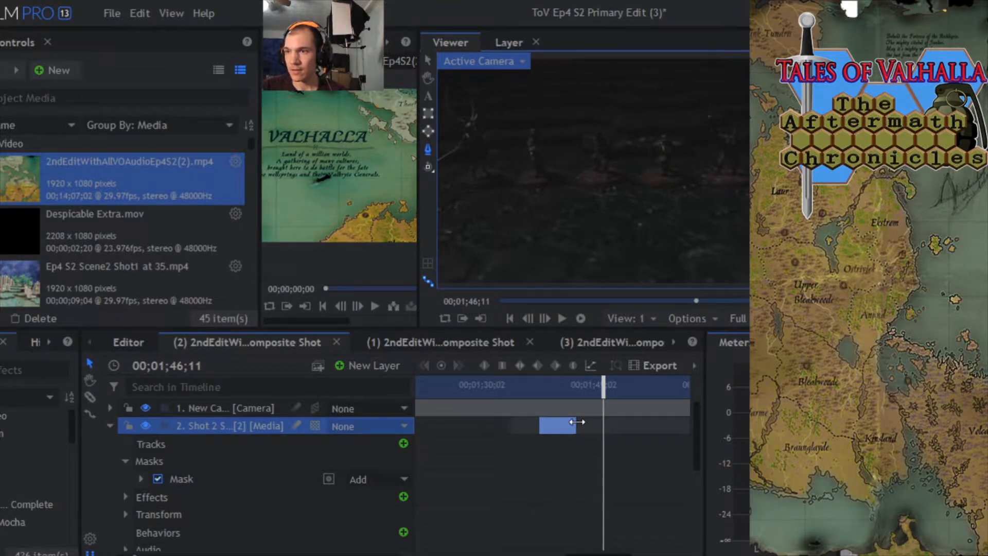
pyautogui.moveTo(575, 426); pyautogui.dragTo(647, 427)
pyautogui.moveTo(538, 426); pyautogui.dragTo(604, 428)
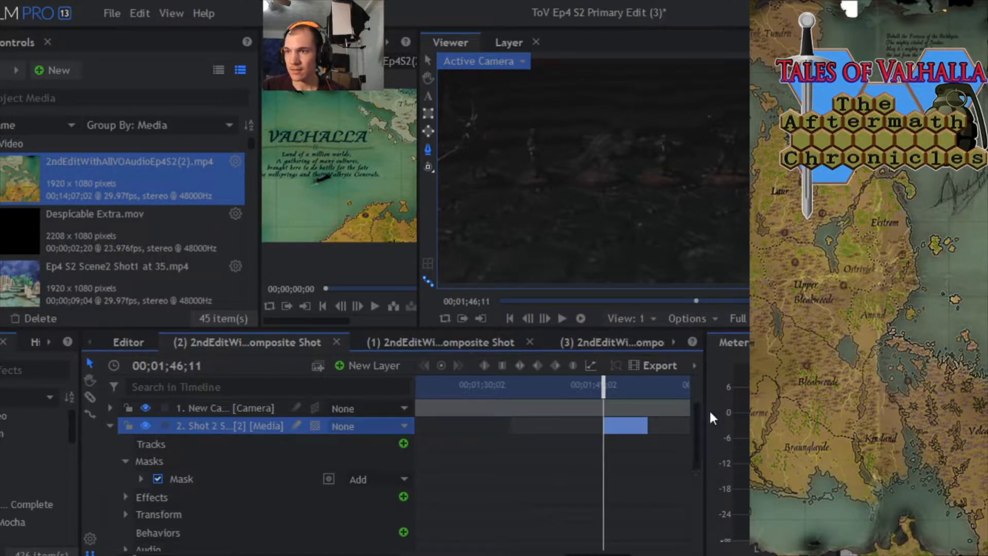
# Examine the frames around the start of the duplicate Shot 2 clip, ending with the playhead at 00;01;47;04.
pyautogui.moveTo(698, 413); pyautogui.dragTo(699, 425)
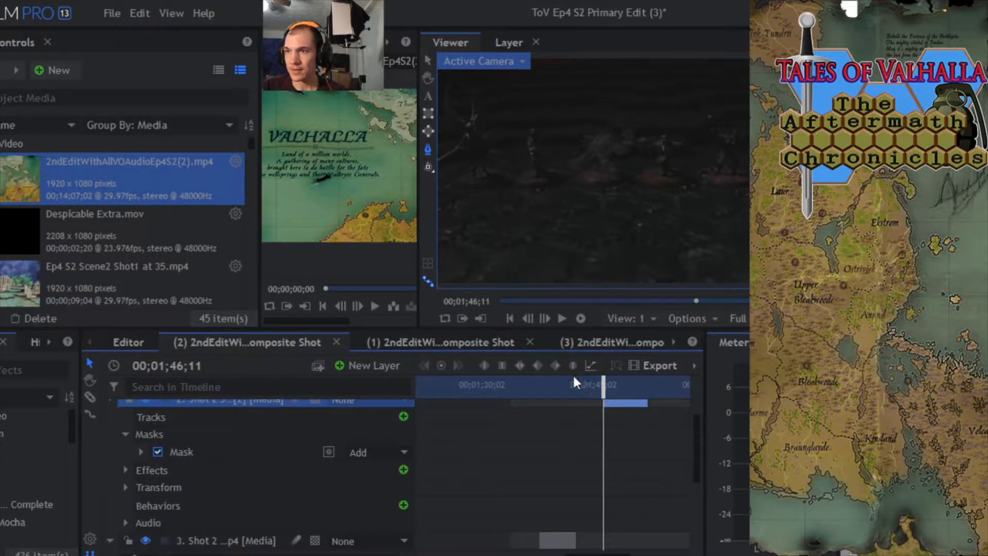
pyautogui.click(527, 319)
pyautogui.click(527, 318)
pyautogui.click(527, 319)
pyautogui.click(527, 319)
pyautogui.click(527, 319)
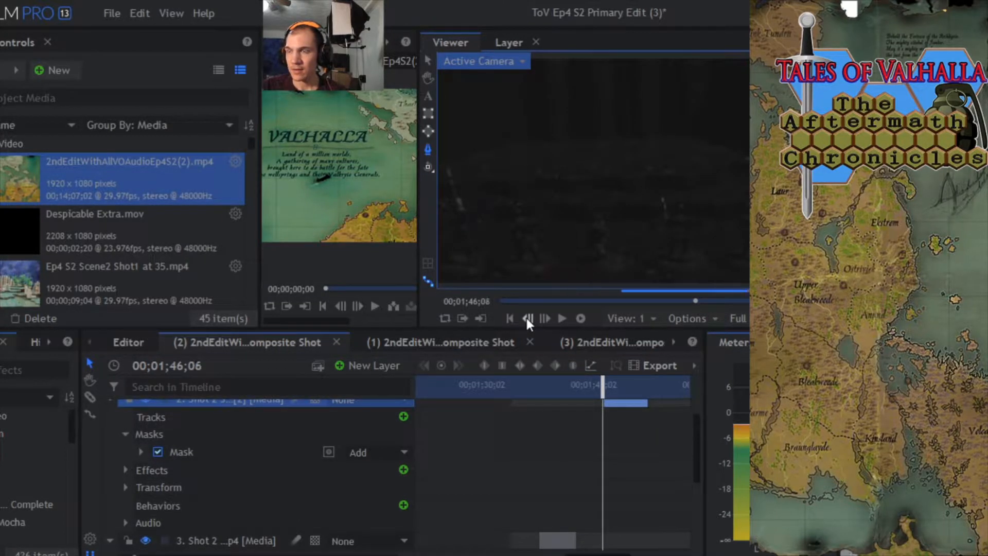
pyautogui.click(527, 319)
pyautogui.click(527, 318)
pyautogui.click(527, 318)
pyautogui.moveTo(589, 395)
pyautogui.mouseDown()
pyautogui.moveTo(543, 400)
pyautogui.moveTo(602, 397)
pyautogui.mouseUp()
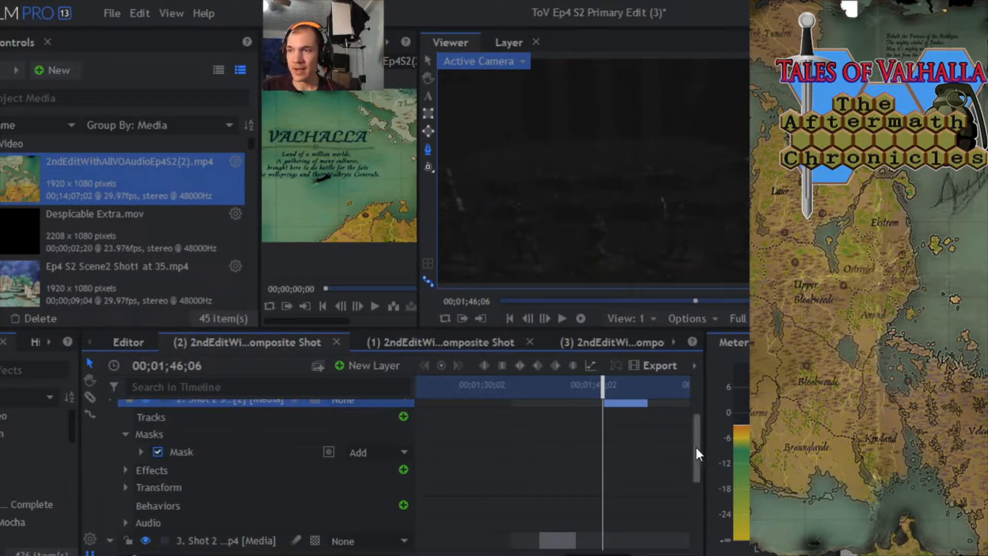
pyautogui.moveTo(696, 446); pyautogui.dragTo(695, 427)
pyautogui.moveTo(601, 391); pyautogui.dragTo(610, 390)
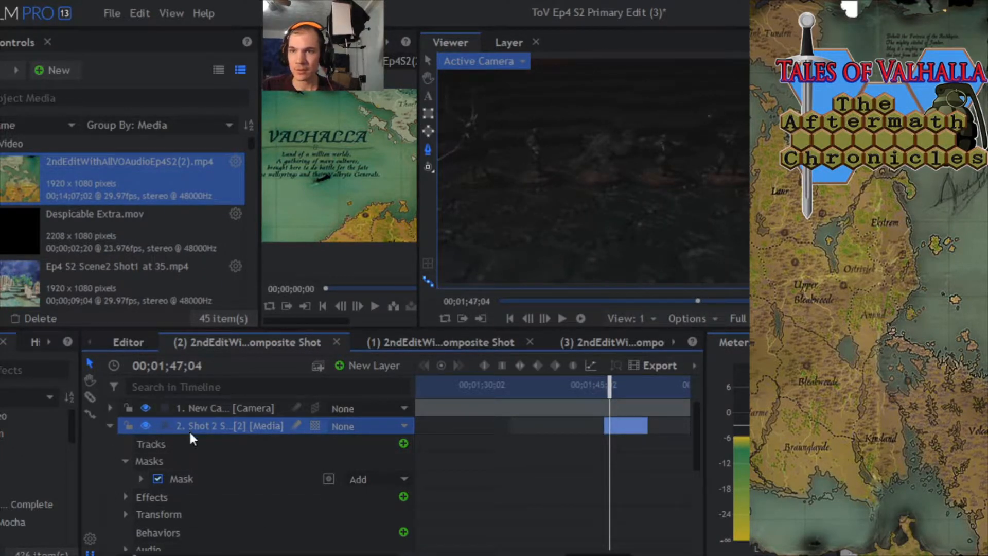
# Inspect the duplicate layer's transform properties and select its mask to show the outline in the viewer.
pyautogui.click(8, 40)
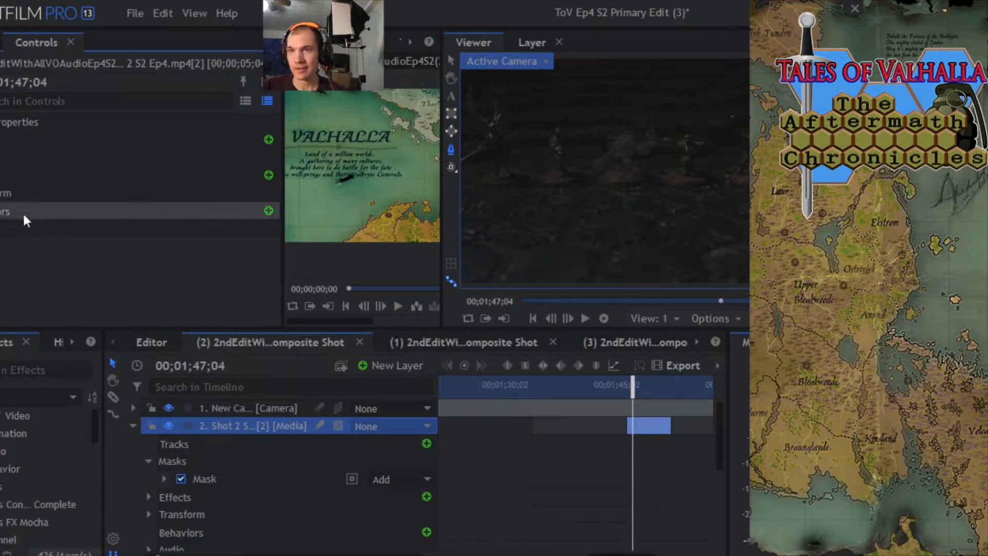
pyautogui.click(21, 193)
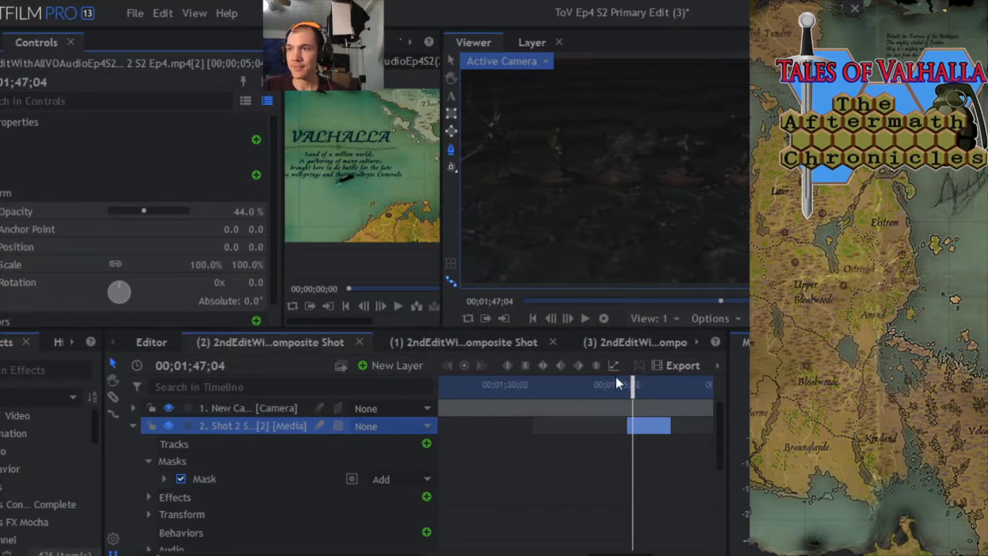
pyautogui.click(31, 157)
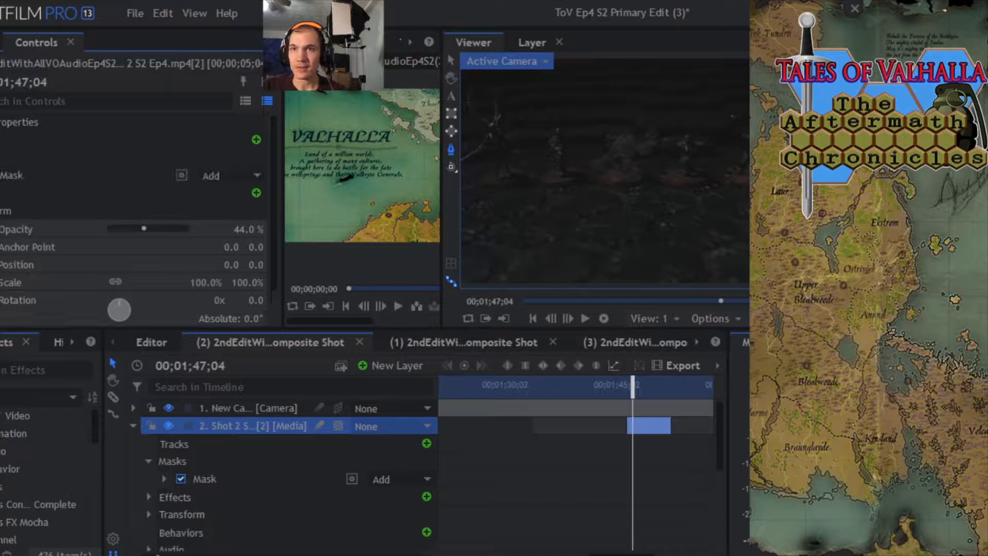
pyautogui.click(35, 172)
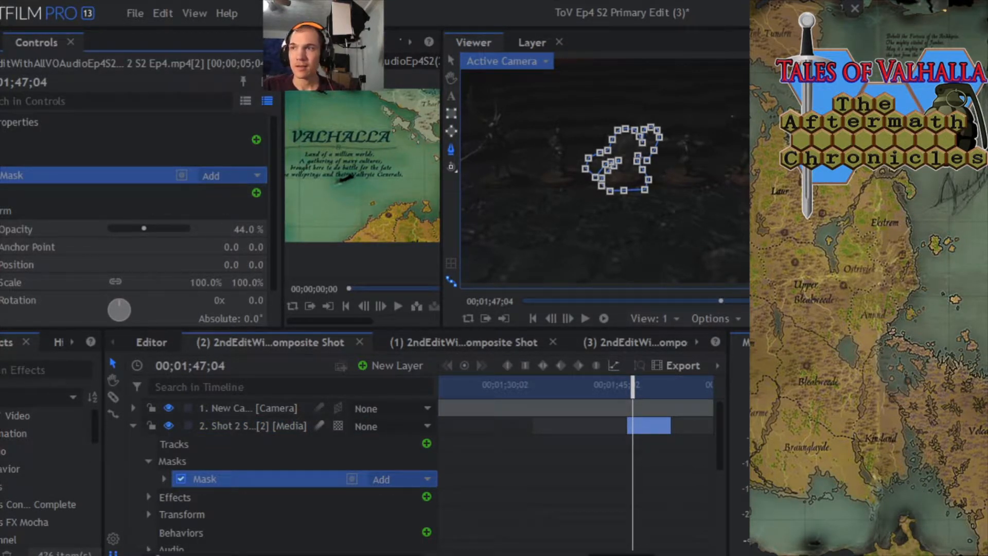
pyautogui.click(1, 158)
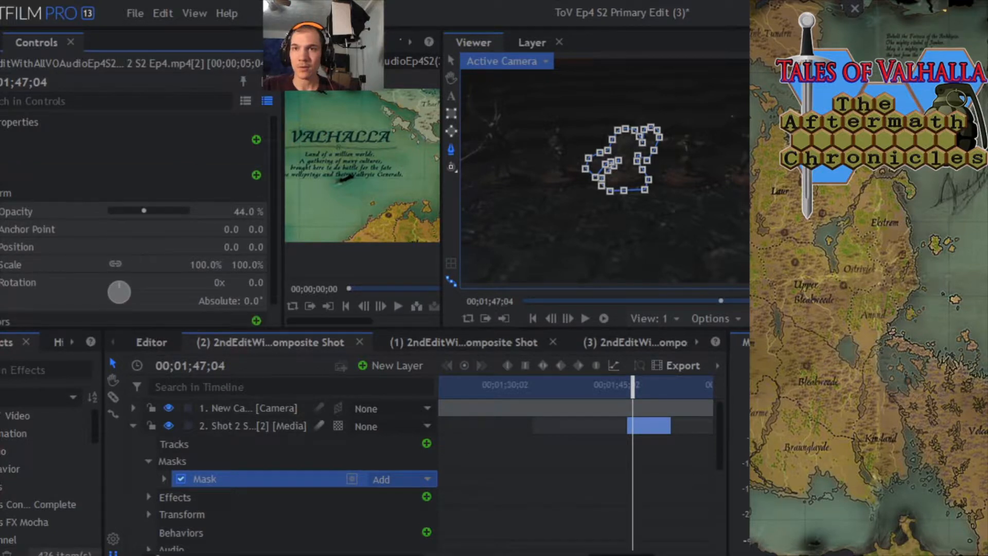
pyautogui.click(1, 193)
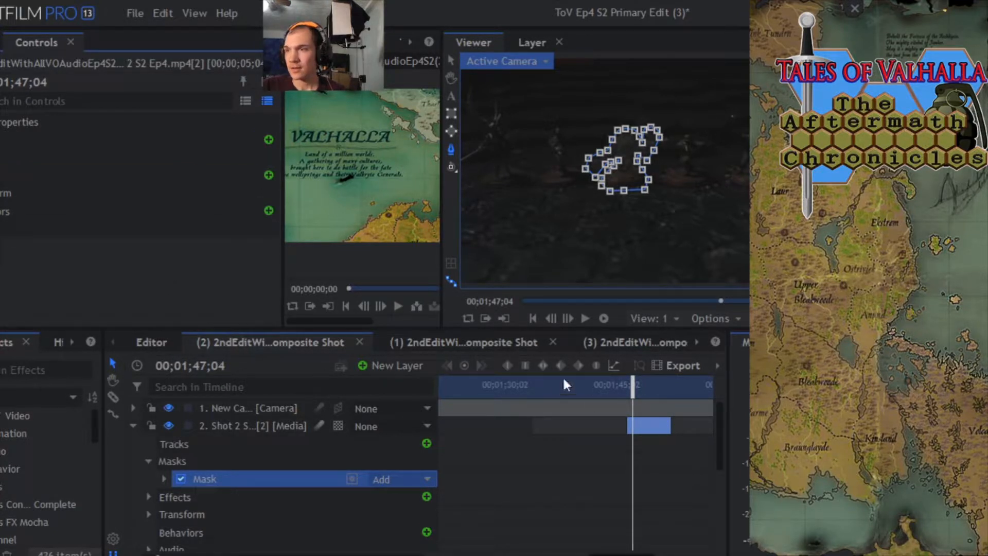
# Preview the shot from 00;01;47;04 and extend the duplicate Shot 2 clip's end to 00;01;57;28.
pyautogui.click(207, 409)
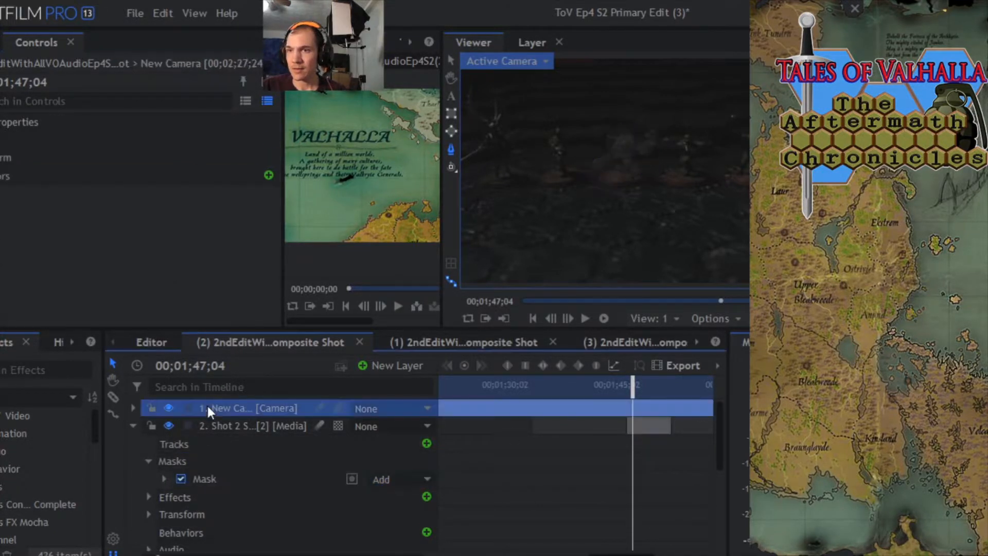
pyautogui.moveTo(628, 395)
pyautogui.mouseDown()
pyautogui.moveTo(669, 394)
pyautogui.moveTo(644, 397)
pyautogui.moveTo(651, 382)
pyautogui.moveTo(631, 384)
pyautogui.mouseUp()
pyautogui.click(586, 320)
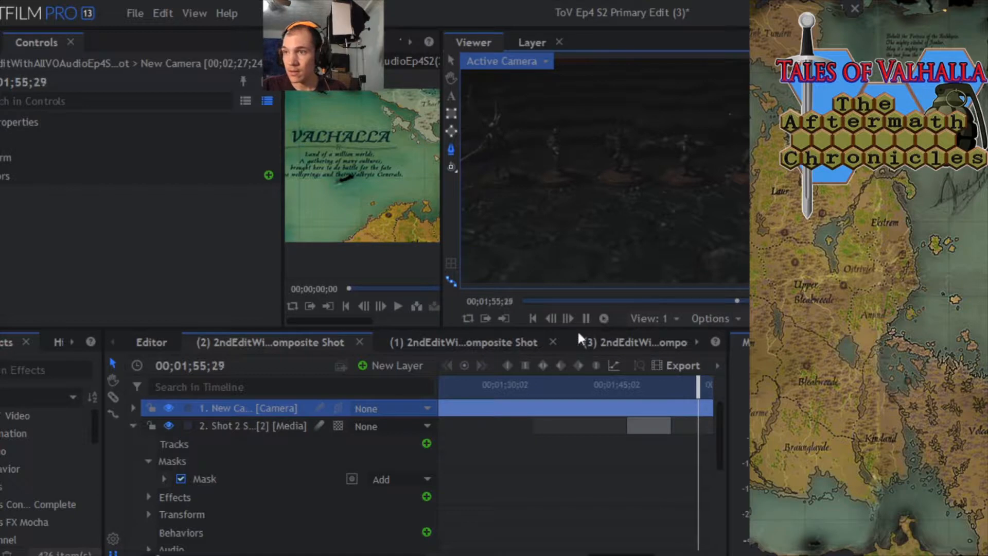
pyautogui.click(584, 319)
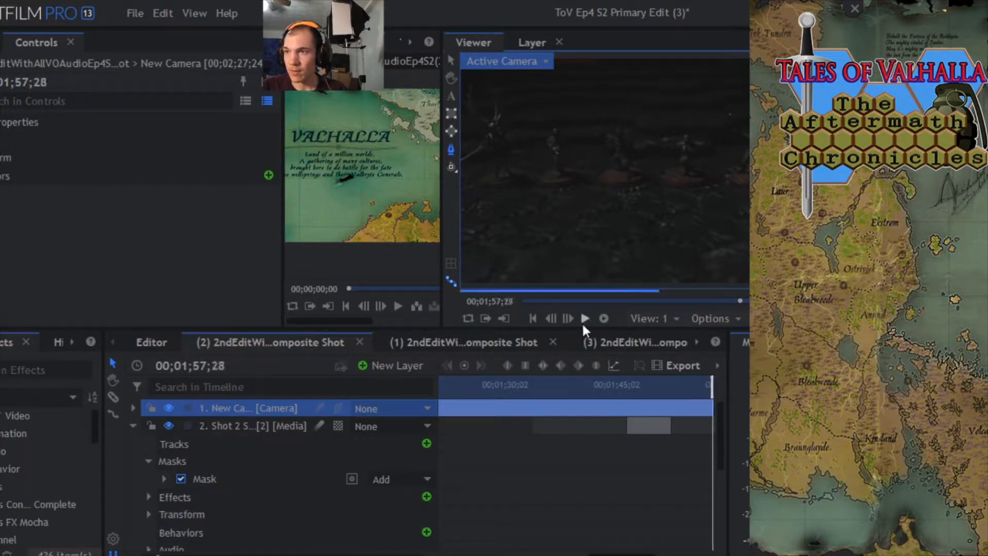
pyautogui.moveTo(158, 555); pyautogui.dragTo(162, 555)
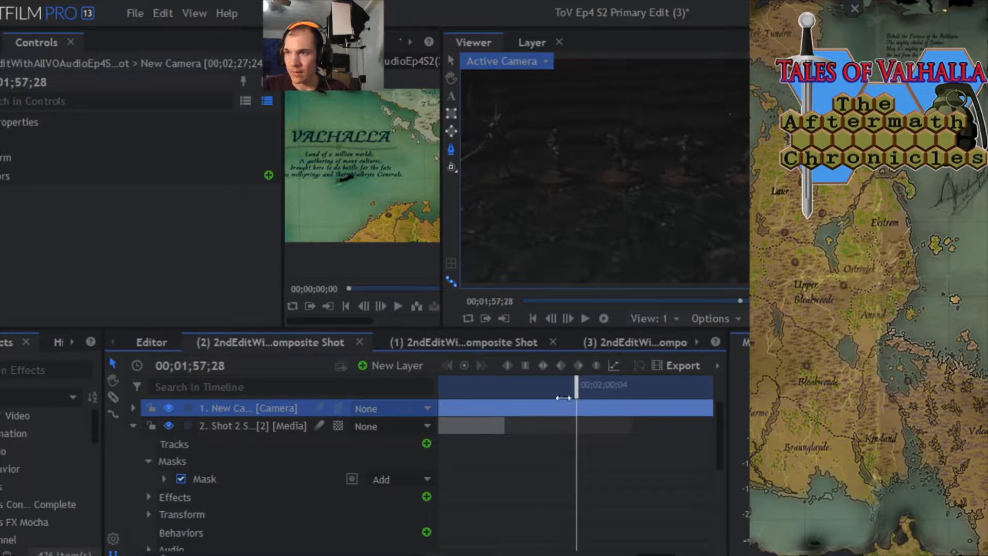
pyautogui.moveTo(574, 387)
pyautogui.mouseDown()
pyautogui.moveTo(584, 387)
pyautogui.moveTo(576, 387)
pyautogui.mouseUp()
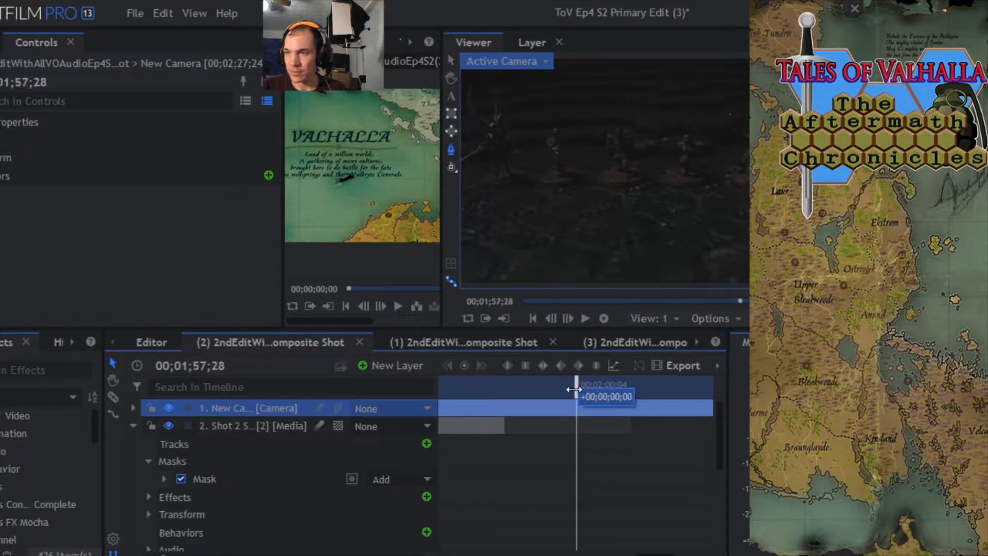
pyautogui.moveTo(505, 425); pyautogui.dragTo(575, 426)
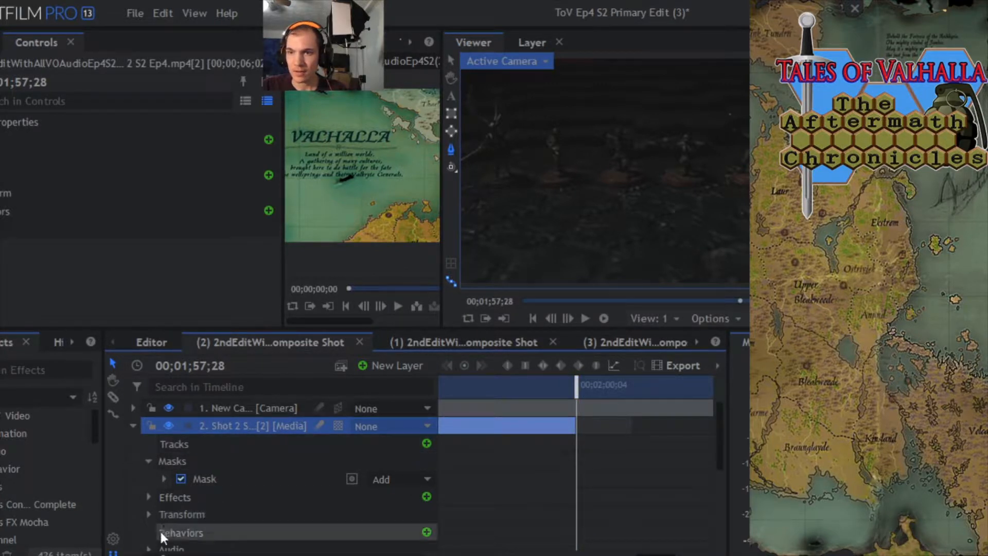
# Keyframe the duplicate Shot 2 layer's opacity to 40% at 00;01;53;02 and 43% at 00;01;52;28.
pyautogui.click(149, 514)
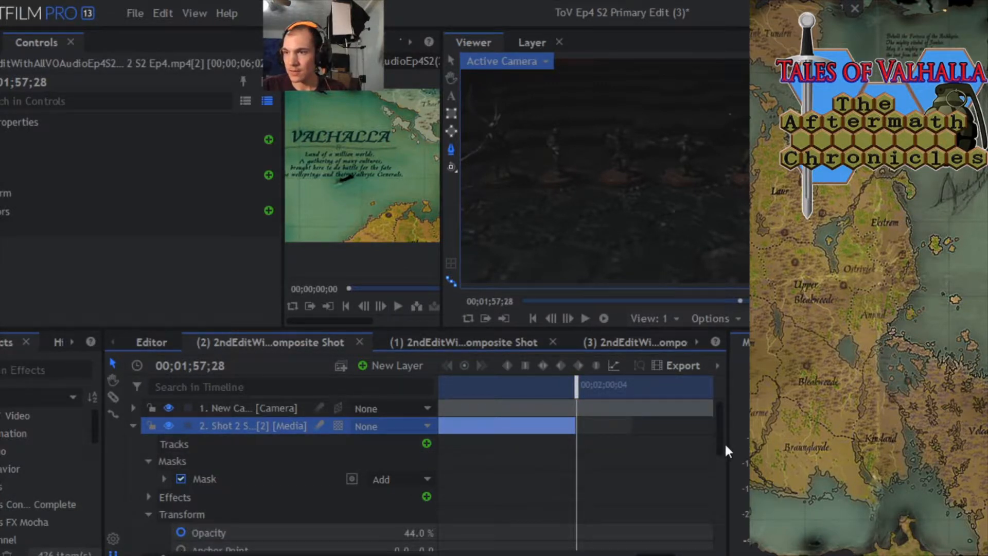
pyautogui.moveTo(721, 441); pyautogui.dragTo(725, 468)
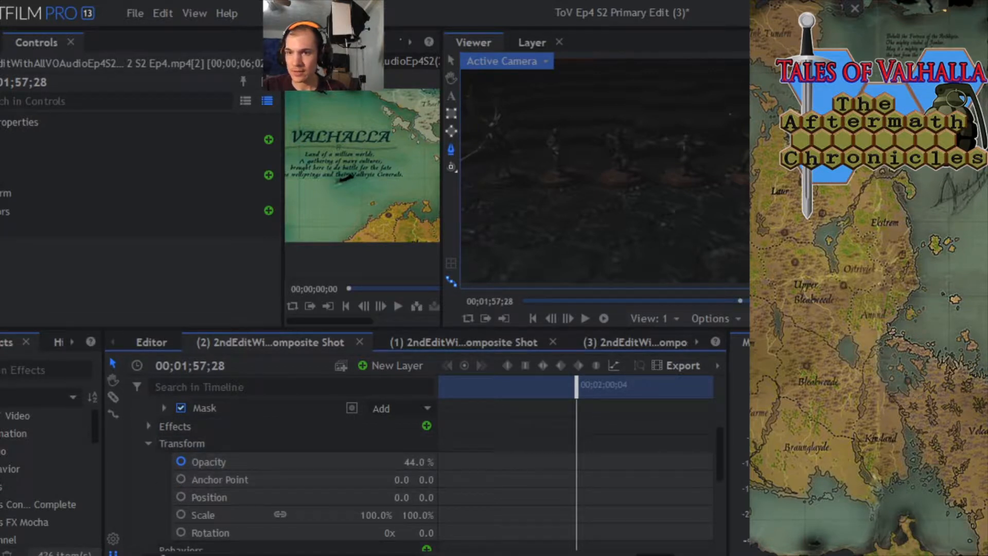
pyautogui.moveTo(163, 555); pyautogui.dragTo(155, 555)
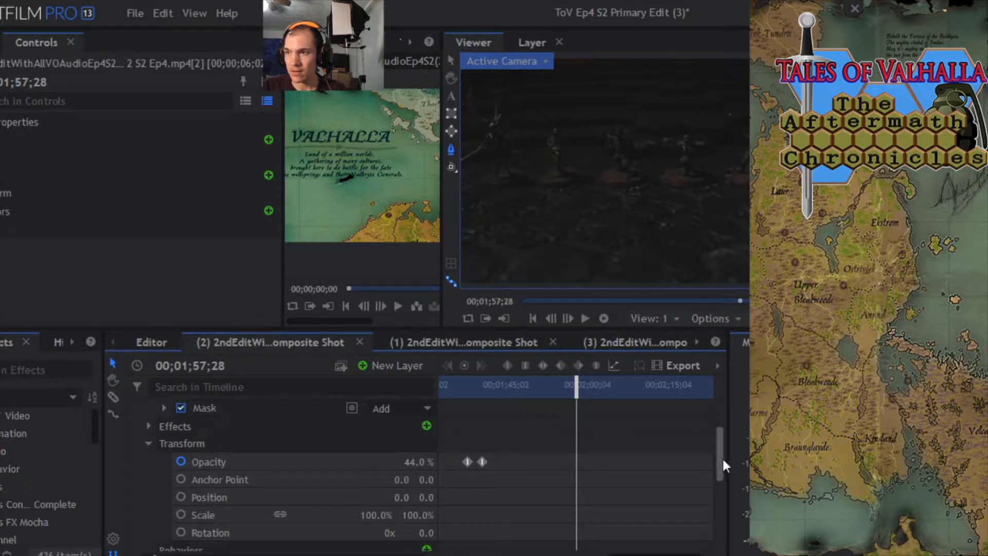
pyautogui.moveTo(721, 456); pyautogui.dragTo(721, 435)
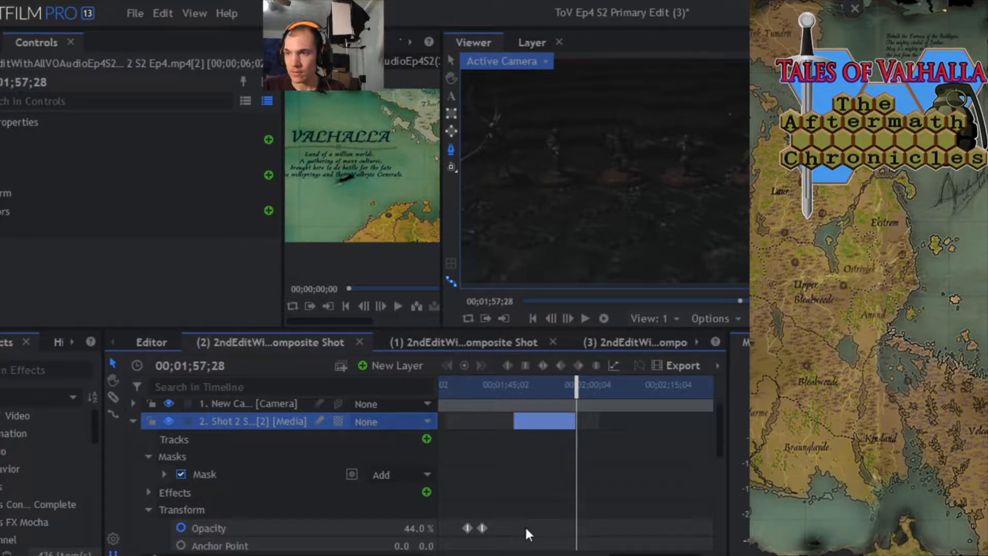
pyautogui.moveTo(575, 392); pyautogui.dragTo(550, 391)
pyautogui.click(555, 520)
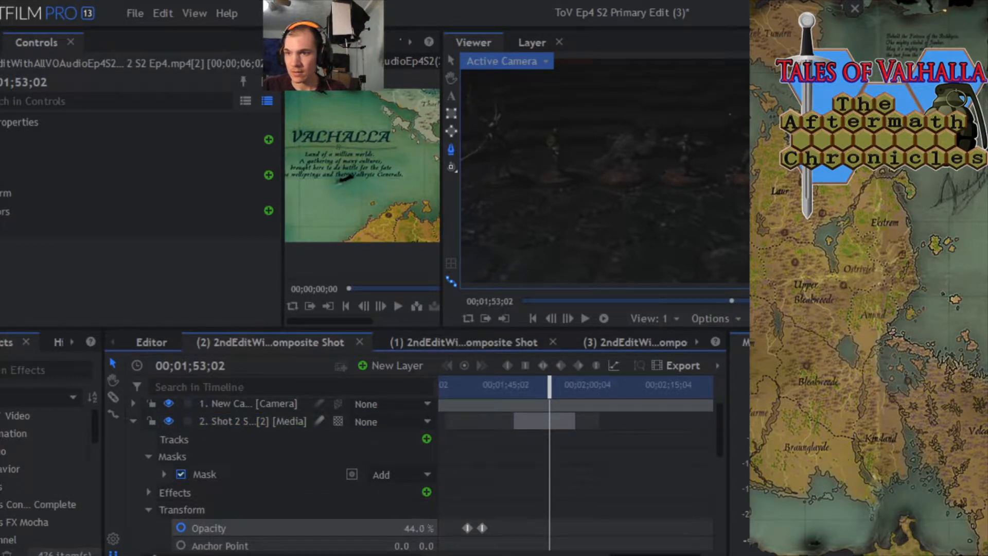
pyautogui.moveTo(416, 528); pyautogui.dragTo(416, 529)
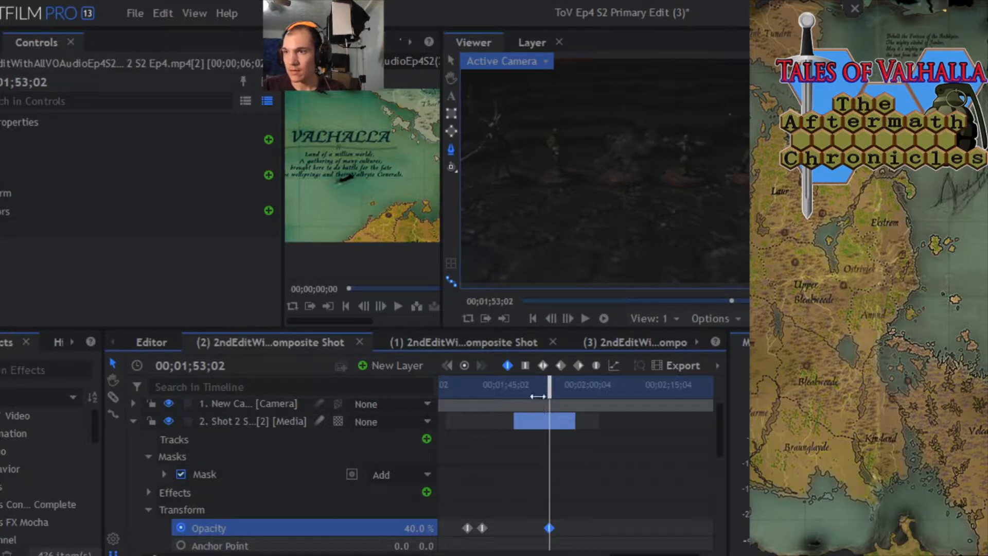
pyautogui.moveTo(550, 387); pyautogui.dragTo(549, 389)
pyautogui.moveTo(414, 528); pyautogui.dragTo(416, 528)
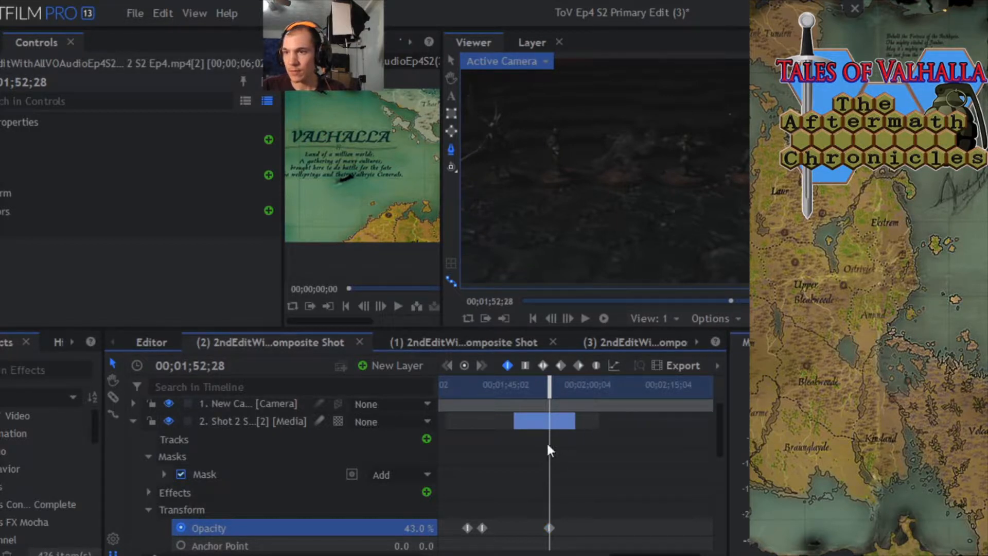
# Add a 0% opacity keyframe at 00;01;57;11 on the duplicate Shot 2 layer and play back the fade-out.
pyautogui.moveTo(549, 389); pyautogui.dragTo(573, 389)
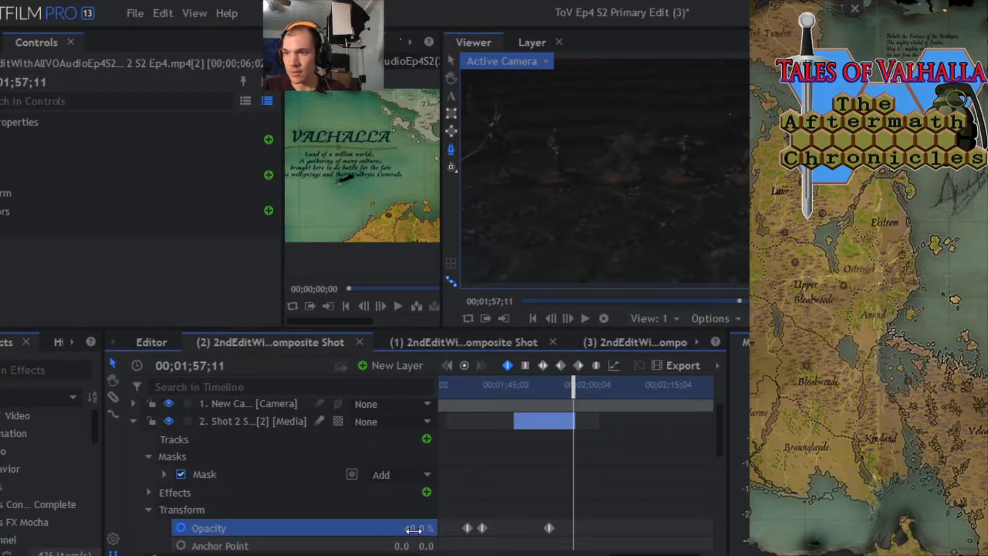
pyautogui.click(413, 531)
pyautogui.write('0')
pyautogui.press('Return')
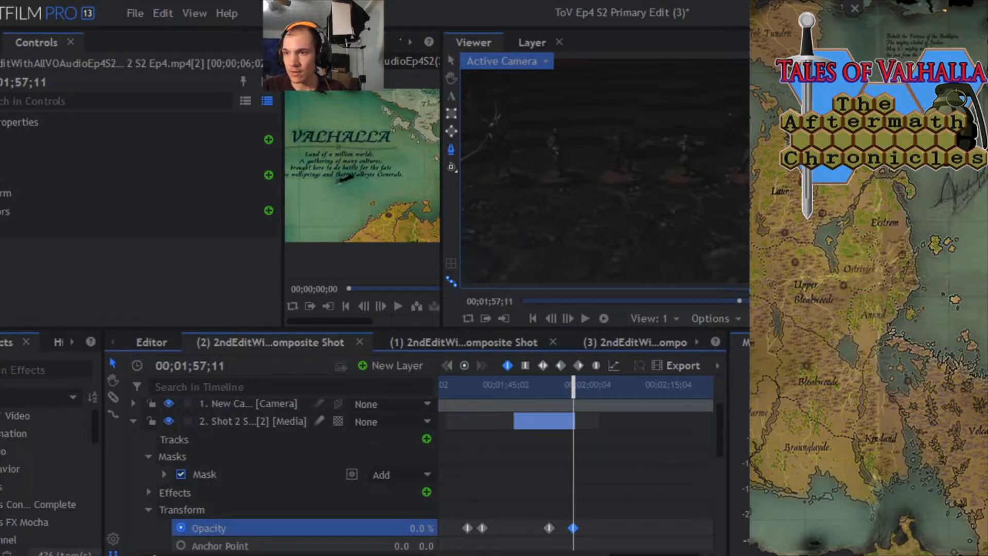
pyautogui.moveTo(574, 387); pyautogui.dragTo(525, 387)
pyautogui.click(586, 321)
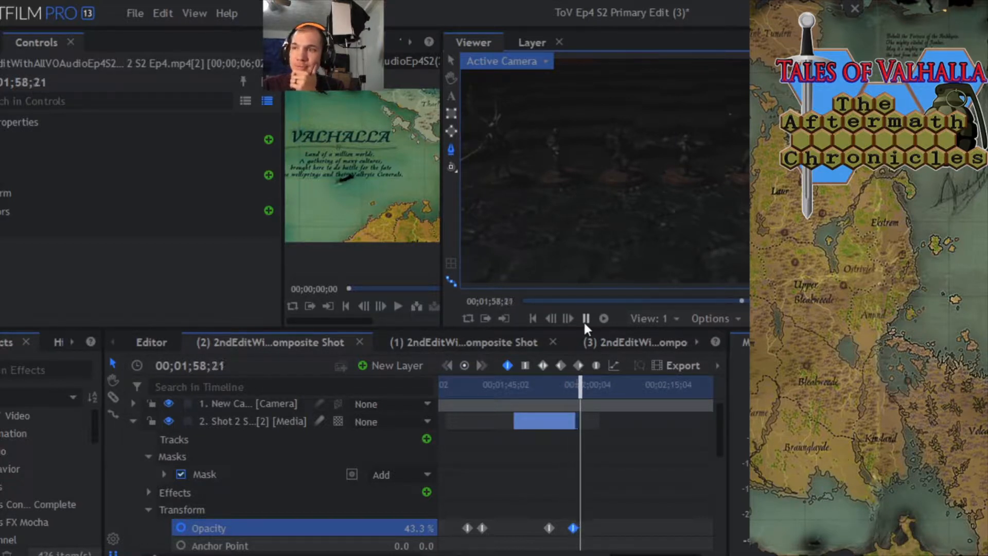
pyautogui.click(585, 319)
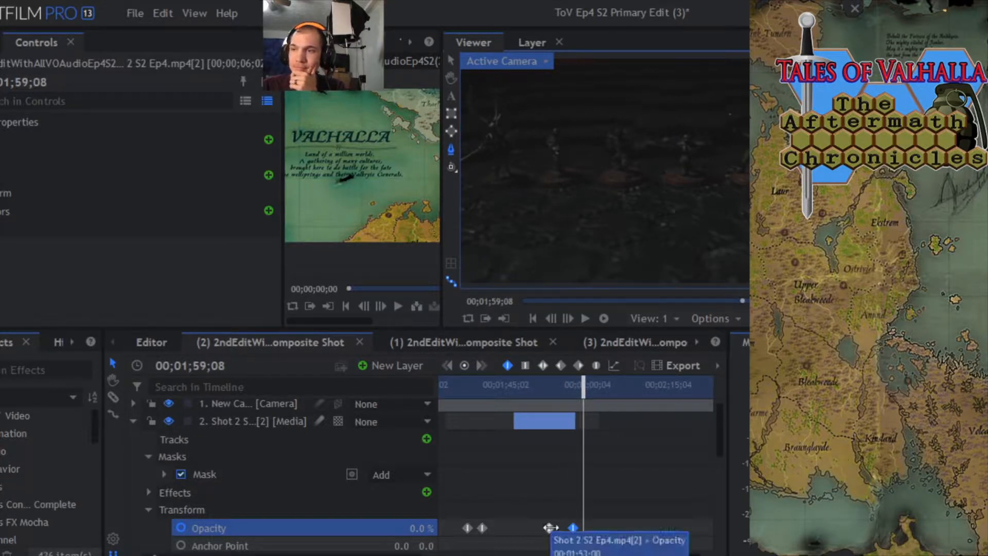
# Move the opacity keyframe that starts the fade-out to 00;01;53;21 and replay the fade from 00;01;52;25.
pyautogui.click(549, 528)
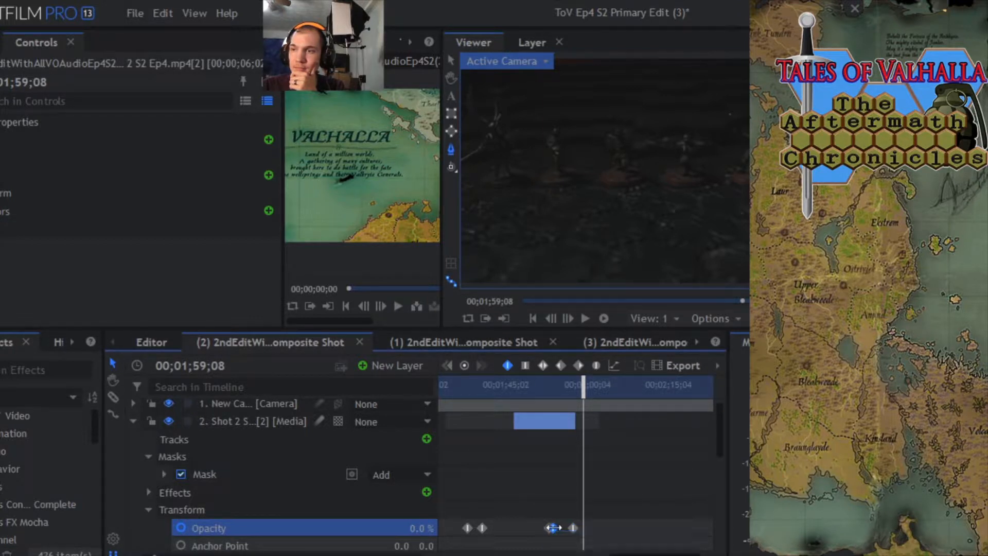
pyautogui.click(544, 528)
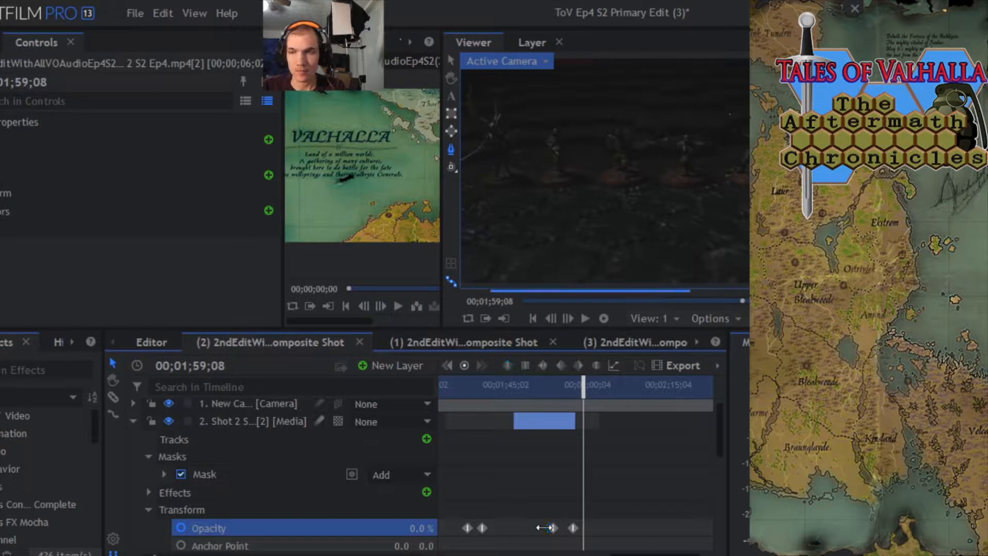
pyautogui.click(550, 527)
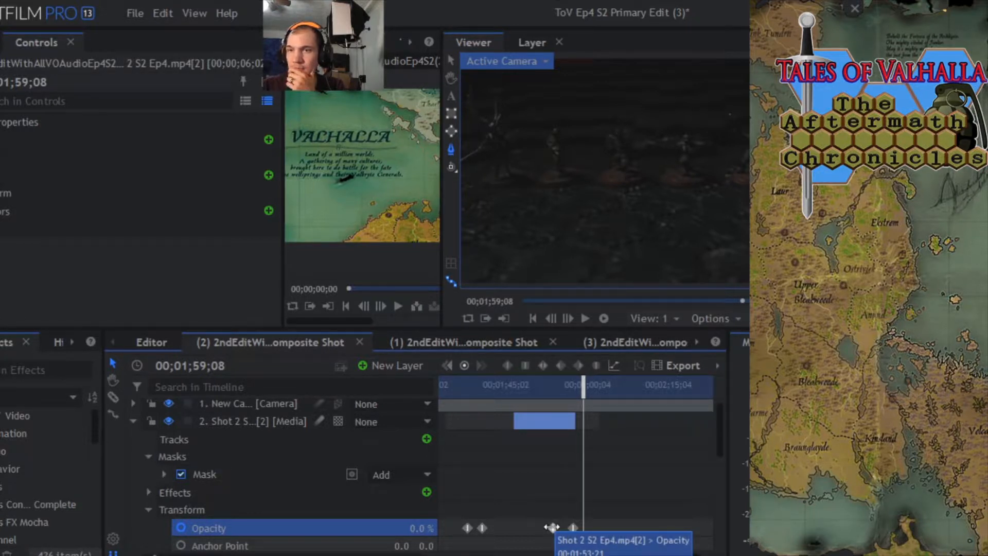
pyautogui.moveTo(583, 396); pyautogui.dragTo(548, 396)
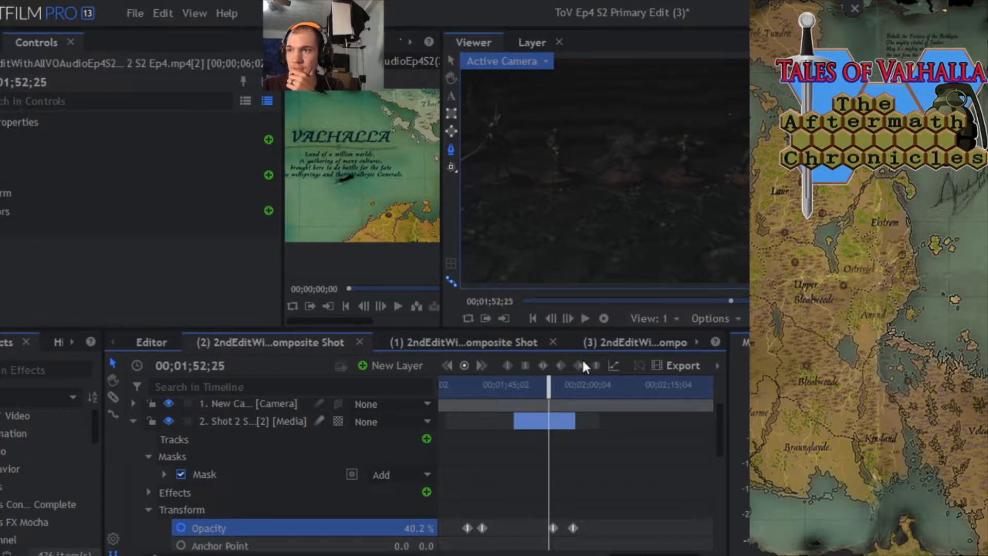
pyautogui.click(584, 322)
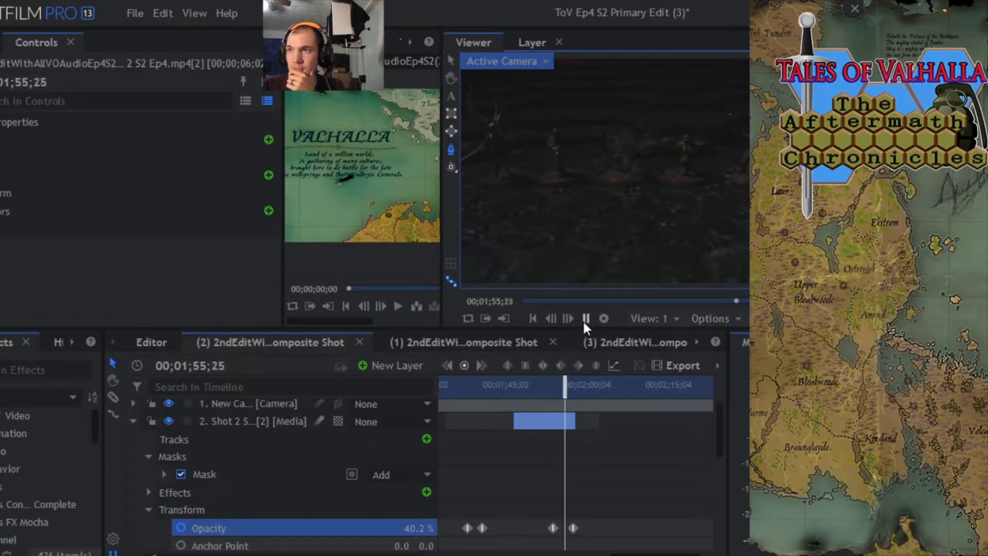
pyautogui.click(582, 320)
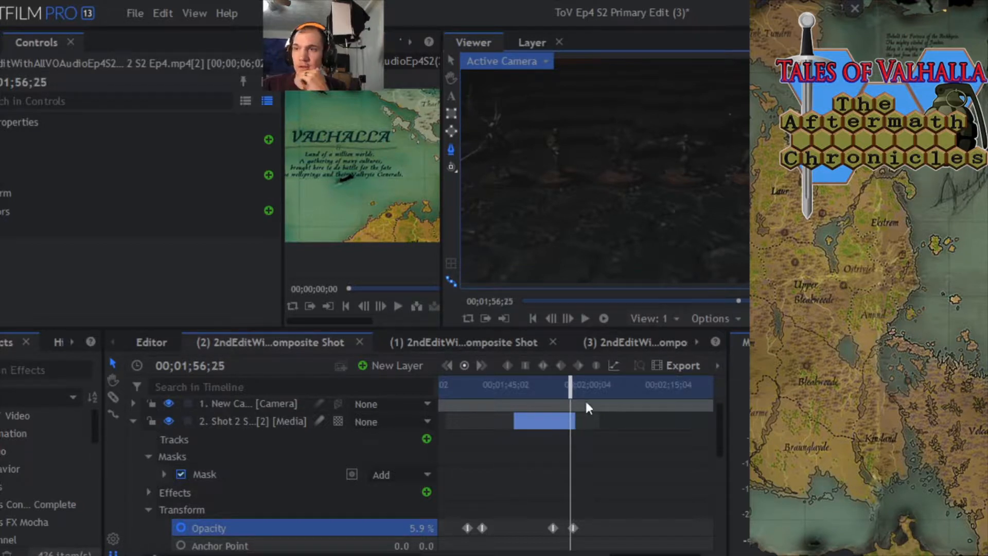
# Preview the source clips Ep4 S2 Scene2 Shot2 at 40.mp4 and Ep5 S2 Scene1 Shot 5 at 35.mp4, widening the preview area slightly.
pyautogui.moveTo(718, 435); pyautogui.dragTo(720, 421)
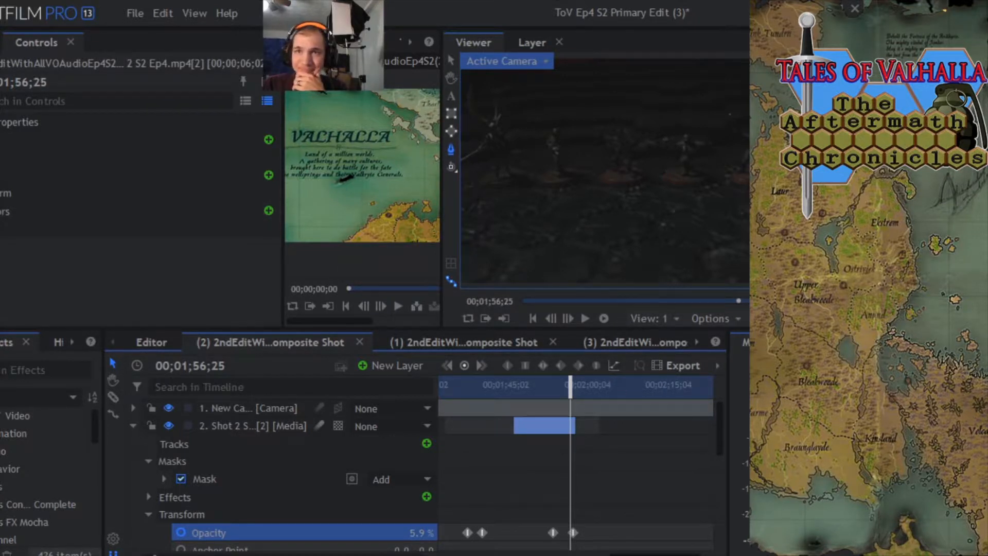
pyautogui.click(2, 43)
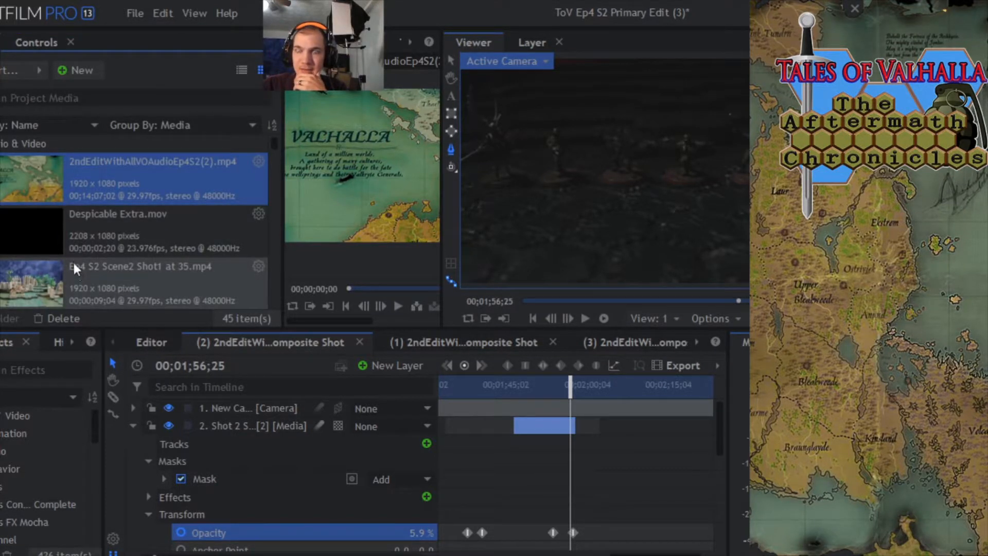
pyautogui.scroll(-3, 74, 262)
pyautogui.click(77, 262)
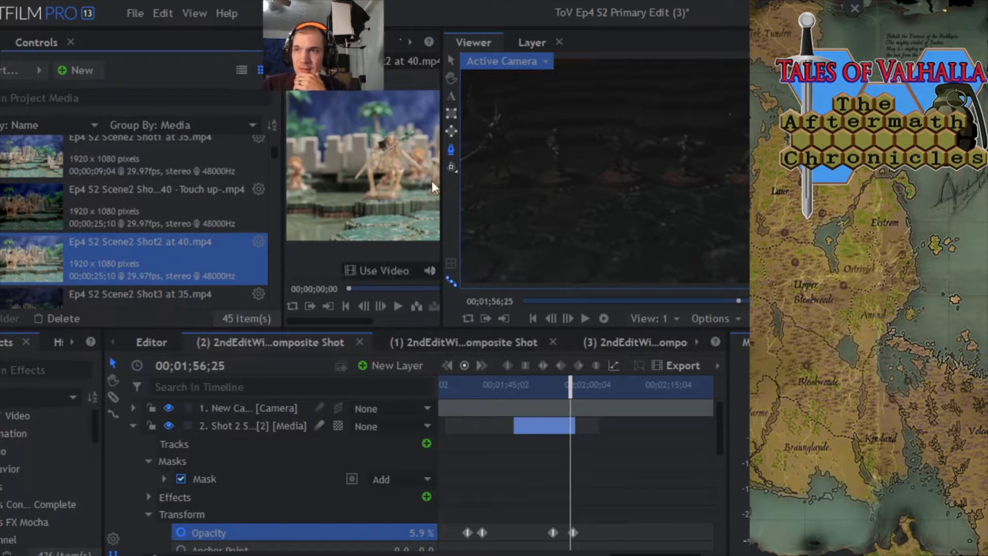
pyautogui.scroll(-3, 107, 226)
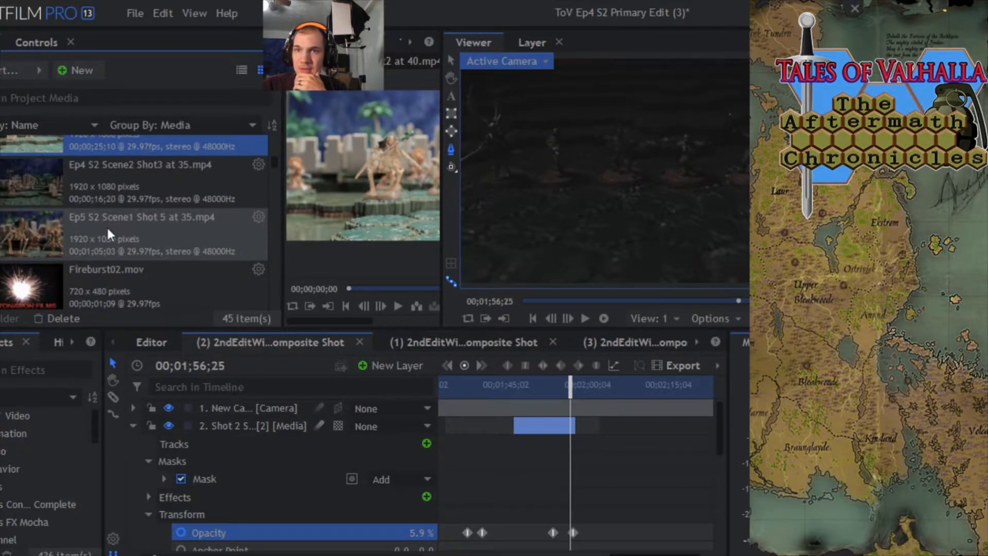
pyautogui.click(107, 225)
pyautogui.moveTo(387, 214)
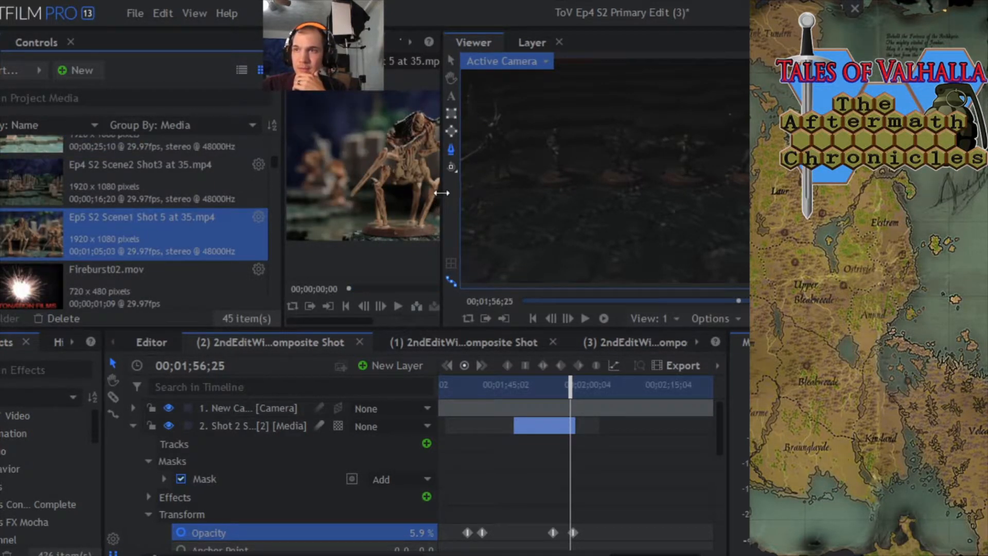
pyautogui.moveTo(442, 192); pyautogui.dragTo(457, 191)
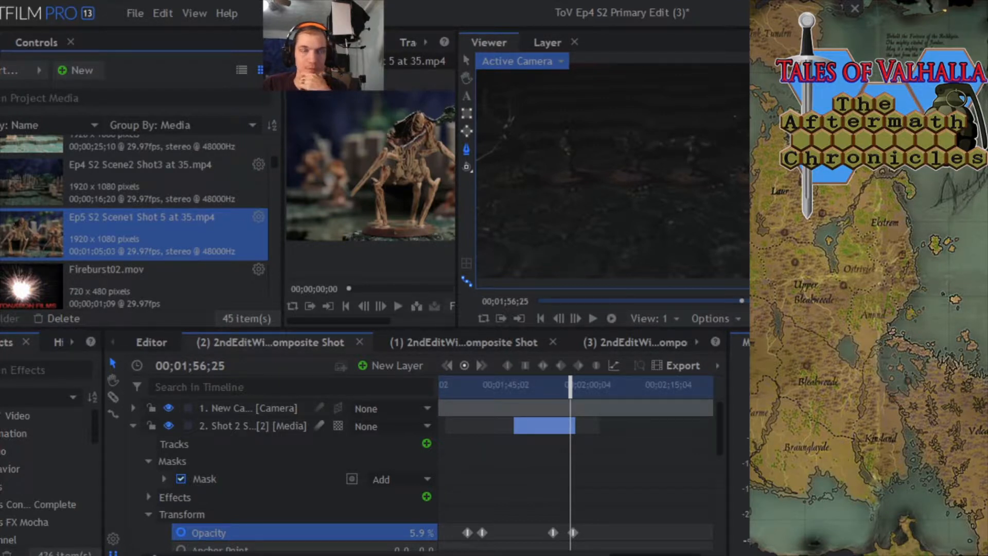
# Collapse the duplicate Shot 2 layer and examine the frames from 00;01;42;21 to 00;01;42;24.
pyautogui.moveTo(572, 393); pyautogui.dragTo(541, 393)
pyautogui.click(133, 426)
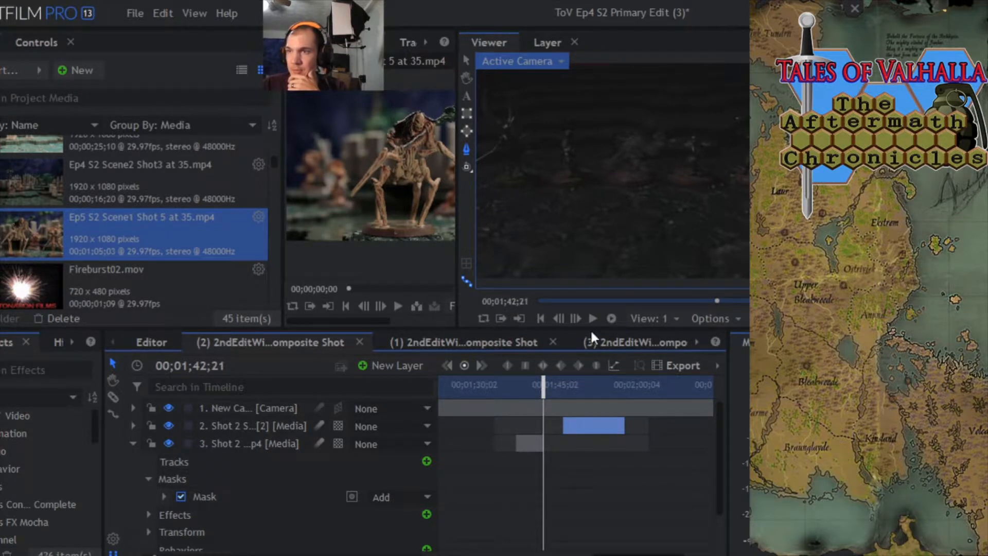
pyautogui.click(573, 323)
pyautogui.click(573, 322)
pyautogui.click(574, 322)
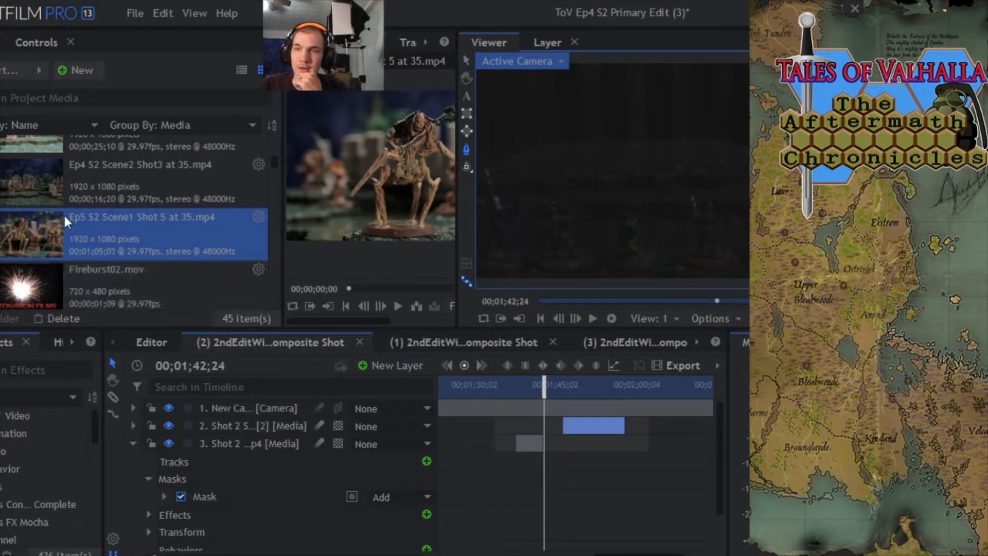
# Browse the project media for the numbered shots and preview the Shot 16 Air Elemental clip.
pyautogui.scroll(4, 44, 221)
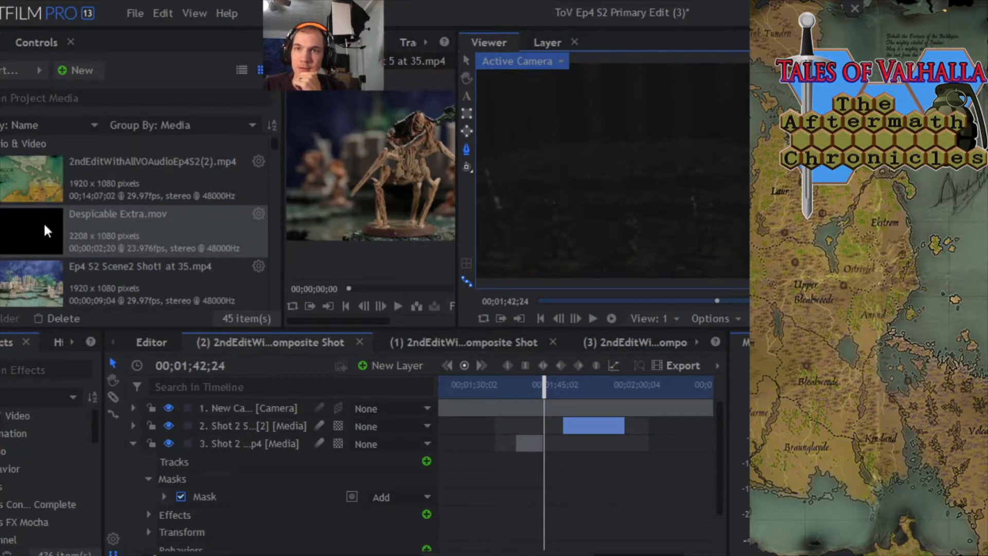
pyautogui.scroll(-4, 43, 221)
pyautogui.scroll(-10, 126, 213)
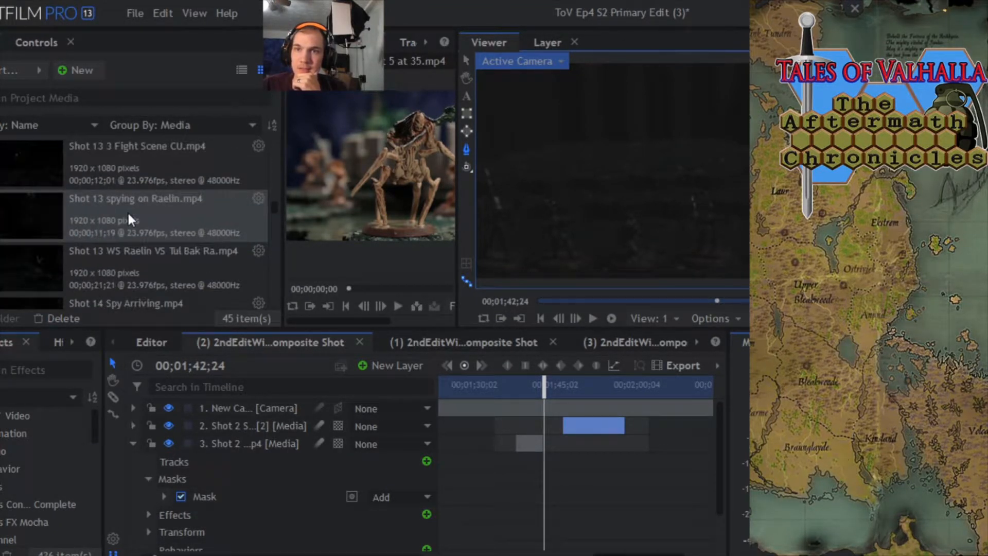
pyautogui.scroll(-5, 141, 208)
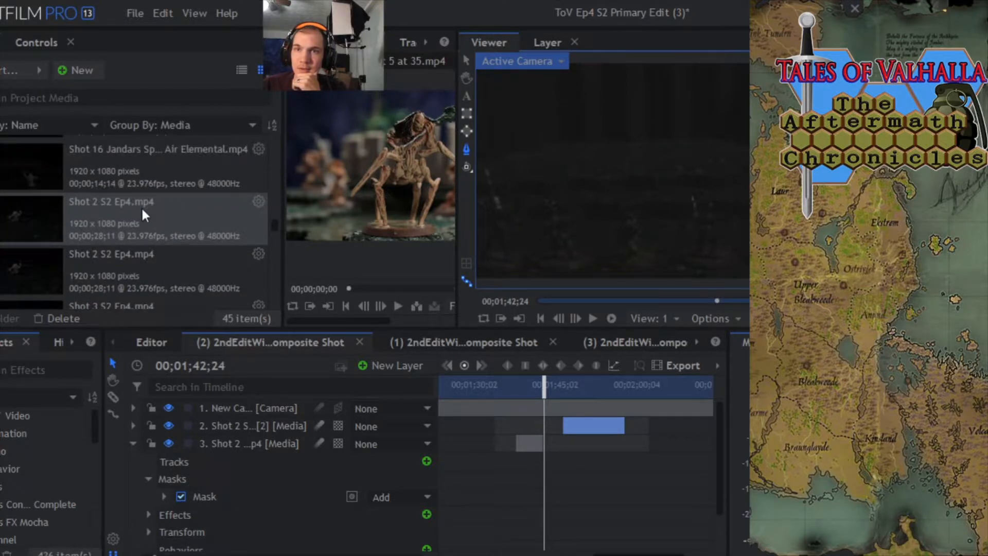
pyautogui.click(107, 174)
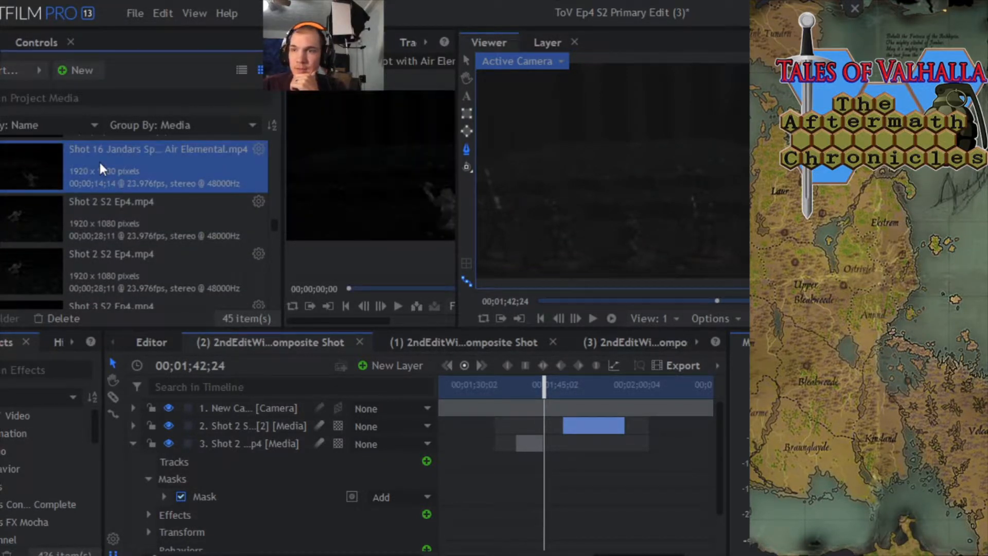
# Add the Shot 16 Air Elemental clip as a layer between the two Shot 2 layers, aligning its start with the lower Shot 2 clip.
pyautogui.moveTo(99, 160); pyautogui.dragTo(311, 459)
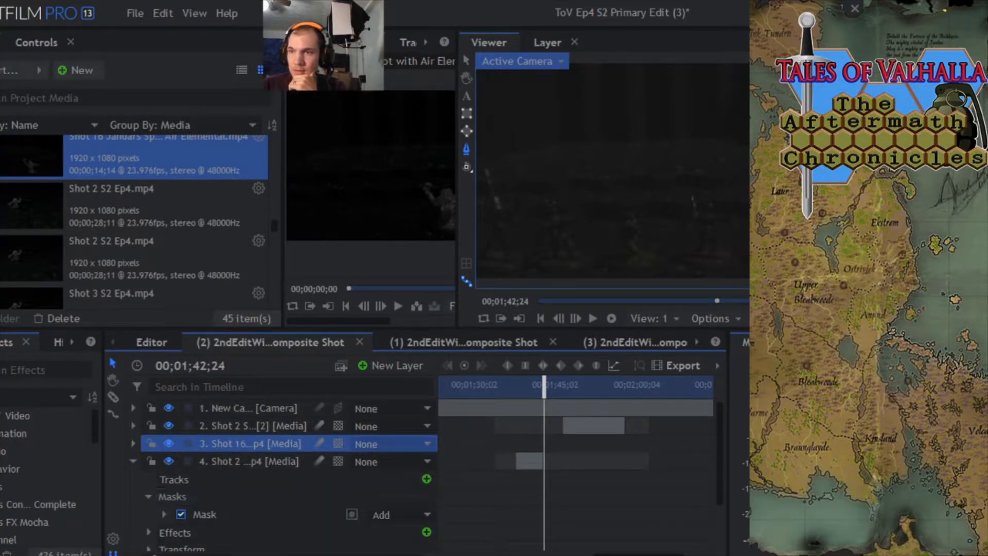
pyautogui.scroll(-4, 529, 404)
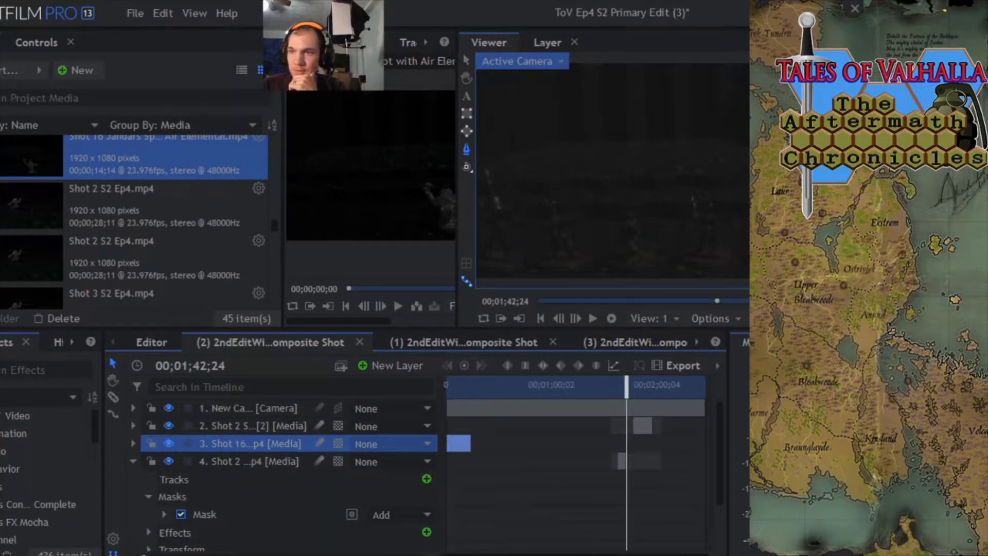
pyautogui.moveTo(451, 446); pyautogui.dragTo(619, 442)
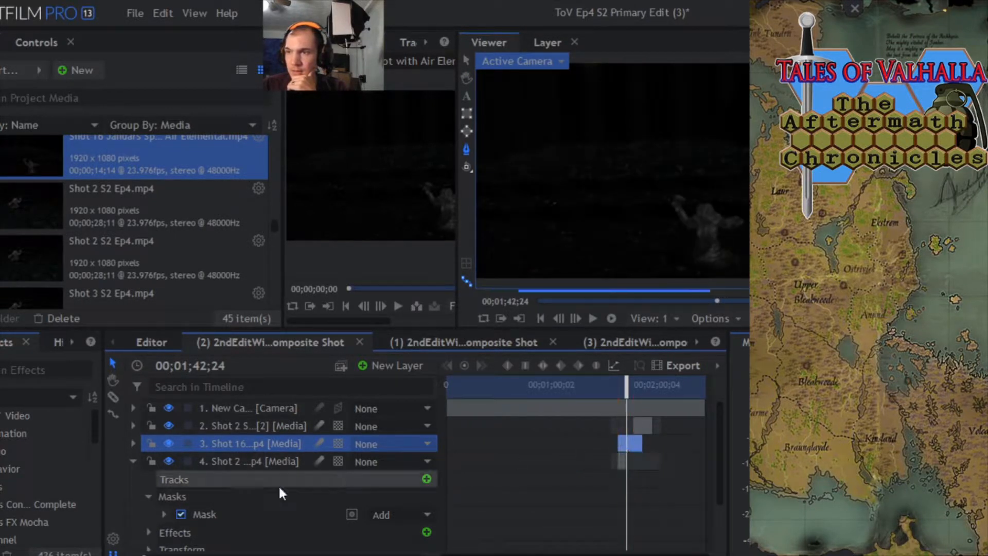
# Trim the Shot 16 layer to start at 00;01;42;24 and end where the duplicate Shot 2 clip begins, checking the cut frame.
pyautogui.scroll(4, 576, 438)
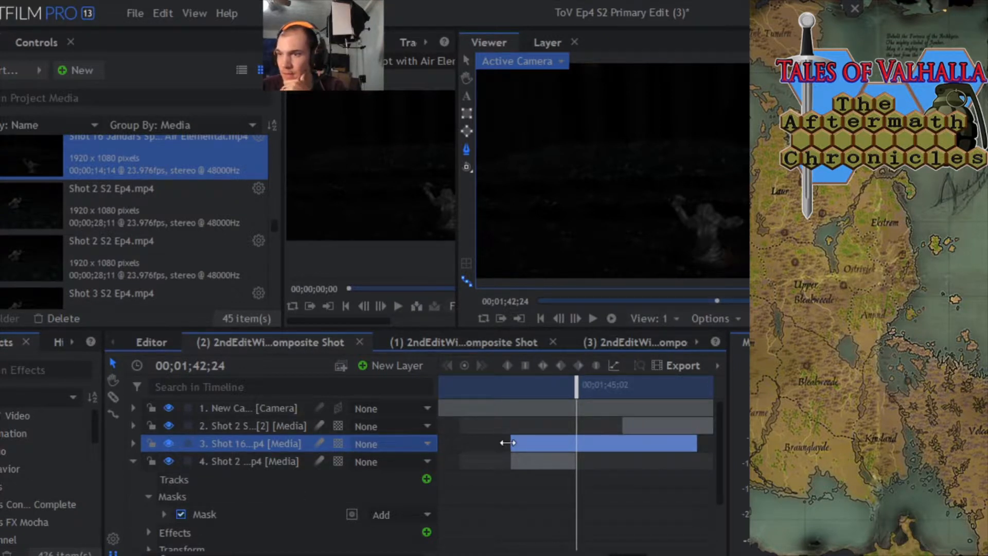
pyautogui.moveTo(508, 443); pyautogui.dragTo(578, 439)
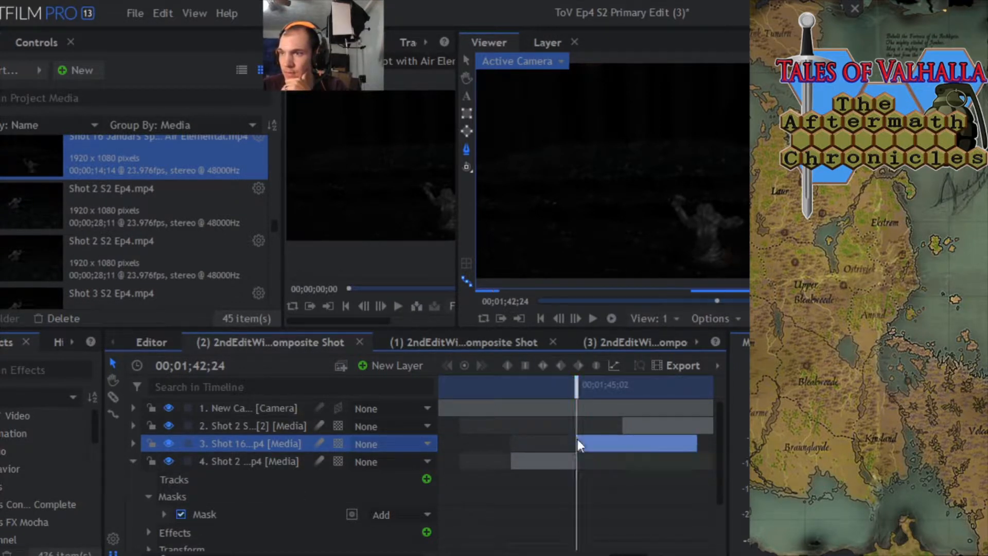
pyautogui.moveTo(697, 444); pyautogui.dragTo(619, 444)
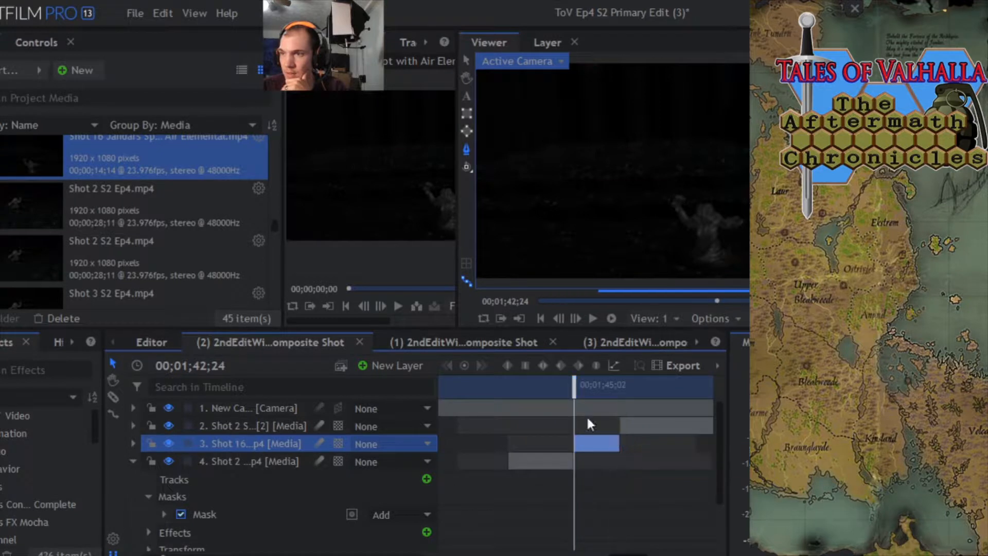
pyautogui.moveTo(574, 392)
pyautogui.mouseDown()
pyautogui.moveTo(594, 391)
pyautogui.moveTo(576, 392)
pyautogui.mouseUp()
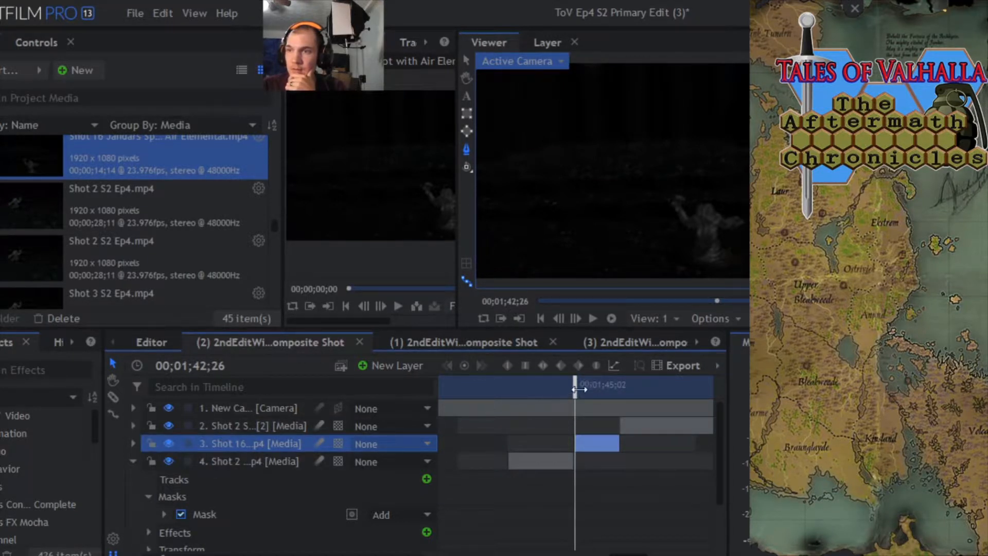
pyautogui.moveTo(579, 389)
pyautogui.mouseDown()
pyautogui.moveTo(560, 394)
pyautogui.moveTo(586, 395)
pyautogui.moveTo(574, 398)
pyautogui.mouseUp()
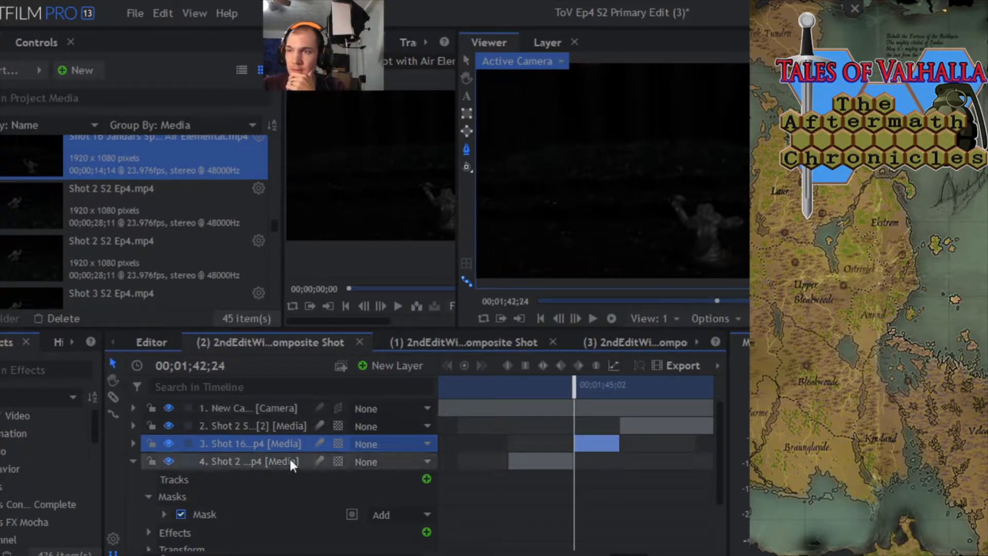
# Copy the Brightness & Contrast effect from the duplicate Shot 2 layer.
pyautogui.click(132, 444)
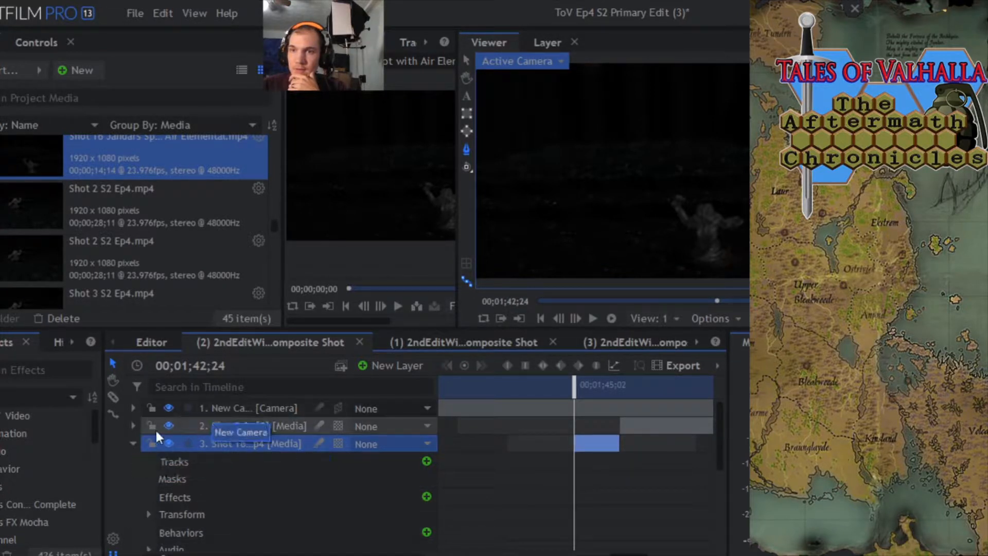
pyautogui.click(133, 426)
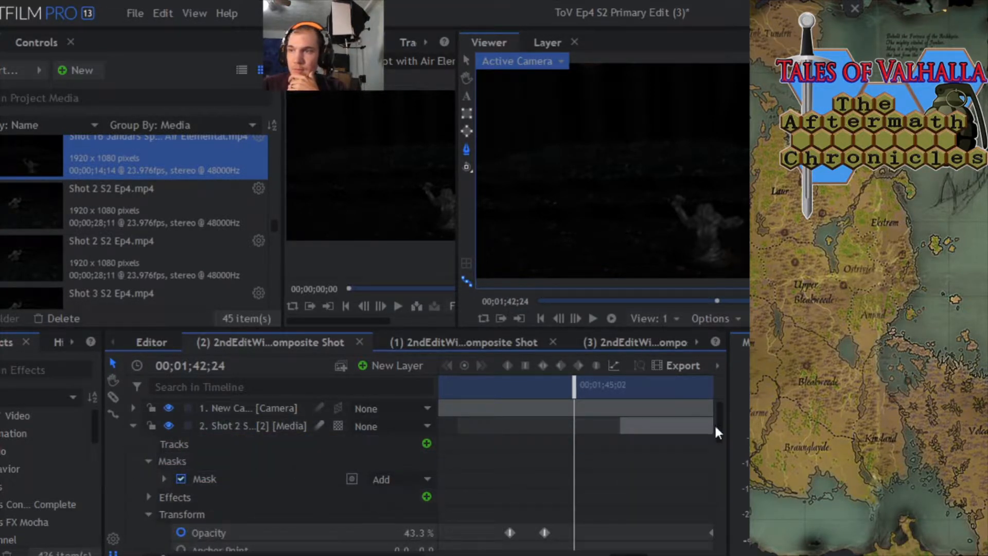
pyautogui.moveTo(720, 425)
pyautogui.mouseDown()
pyautogui.moveTo(728, 453)
pyautogui.moveTo(727, 444)
pyautogui.mouseUp()
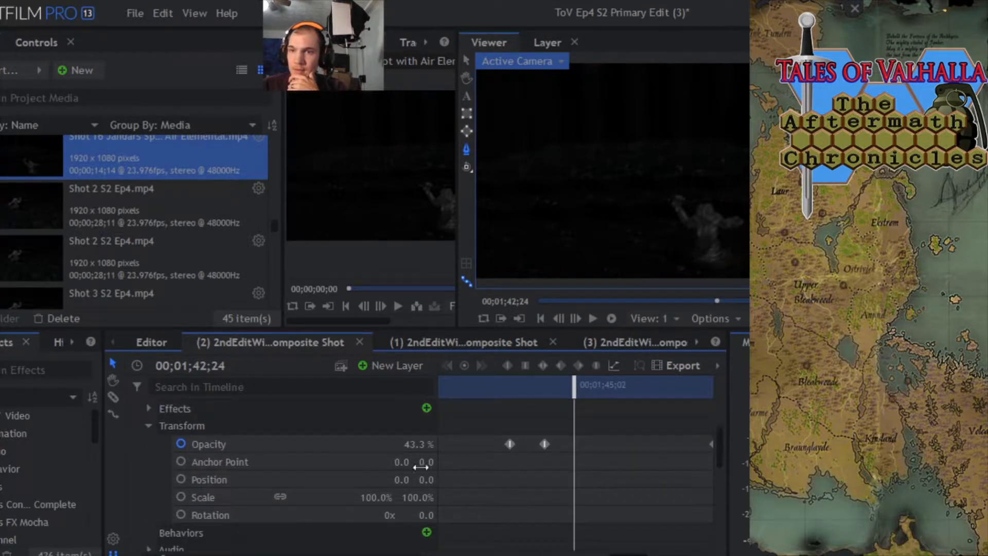
pyautogui.click(148, 425)
pyautogui.click(148, 410)
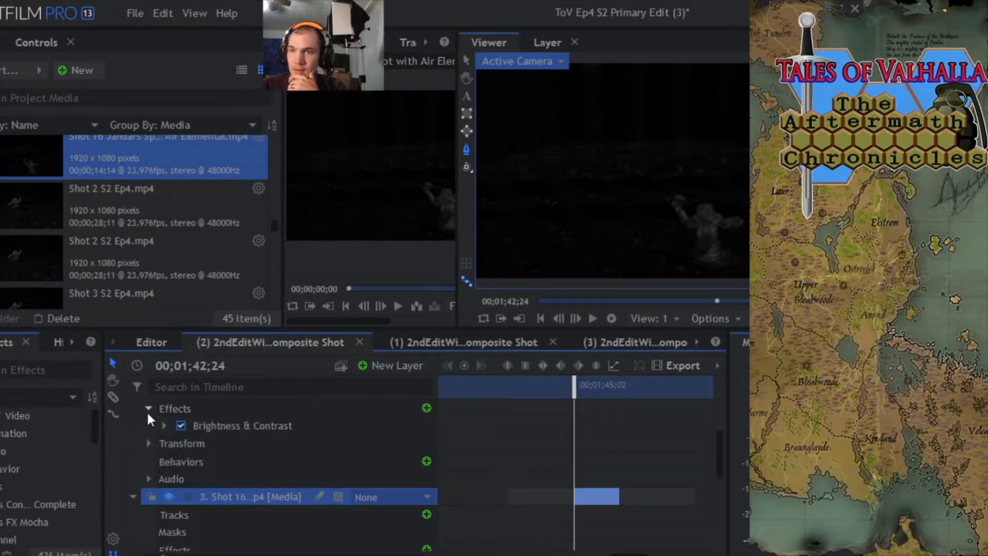
pyautogui.click(163, 426)
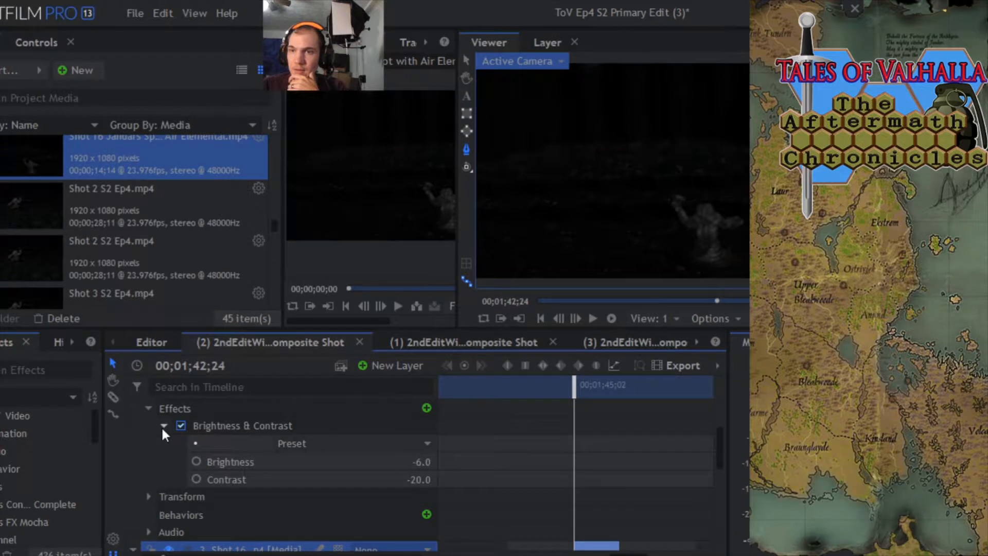
pyautogui.click(163, 426)
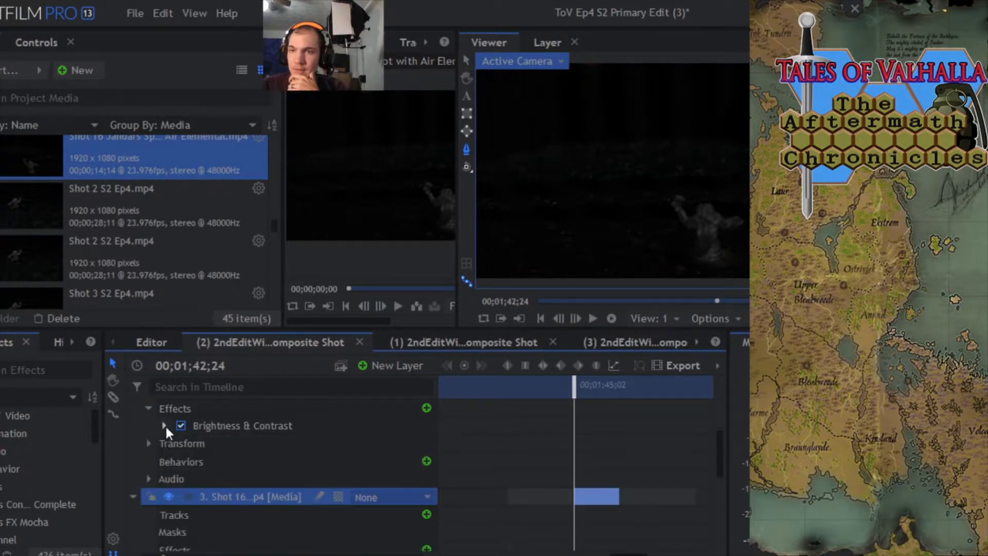
pyautogui.click(229, 425)
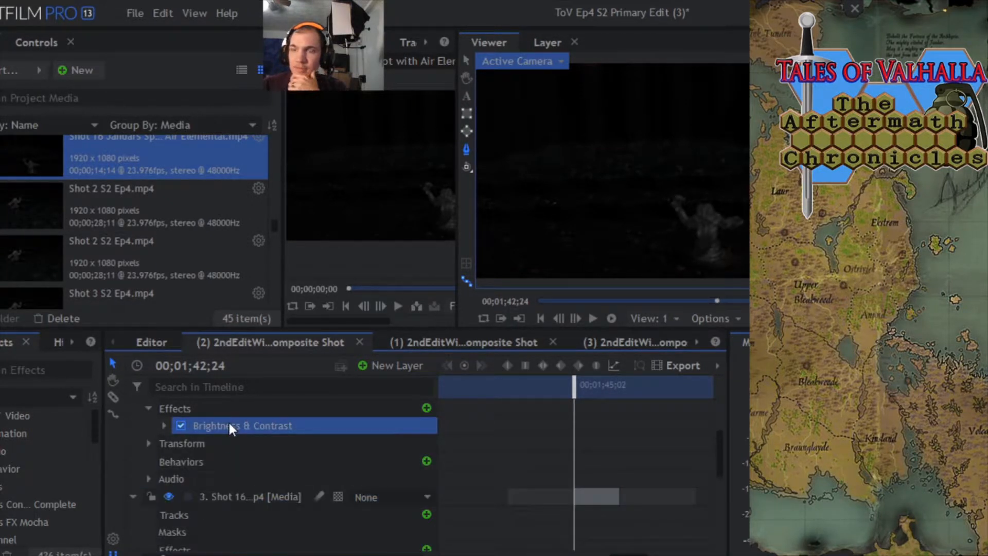
pyautogui.rightClick(230, 428)
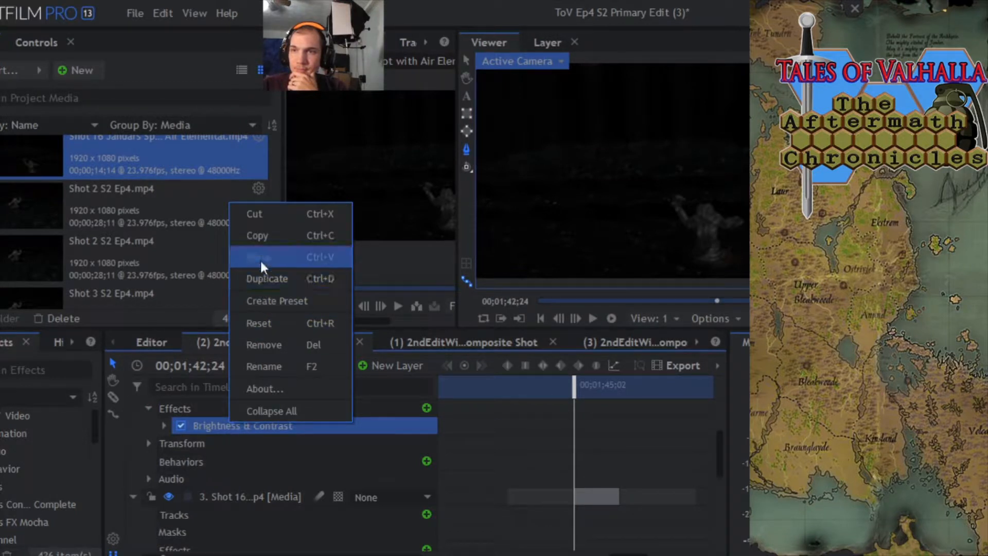
pyautogui.click(258, 236)
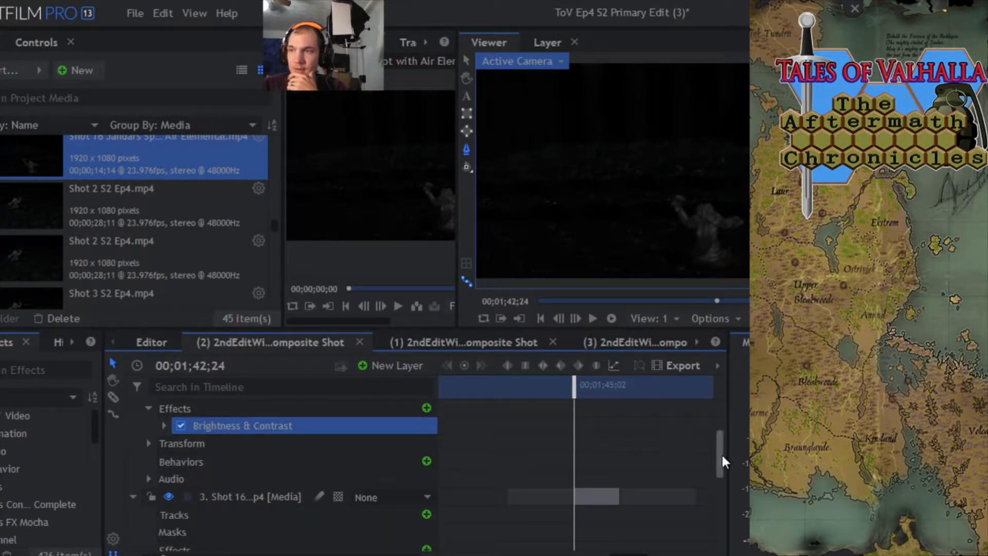
# Collapse the duplicate Shot 2 layer, add an Angle Blur effect to the Shot 16 layer and disable it.
pyautogui.moveTo(721, 454); pyautogui.dragTo(720, 429)
pyautogui.click(133, 413)
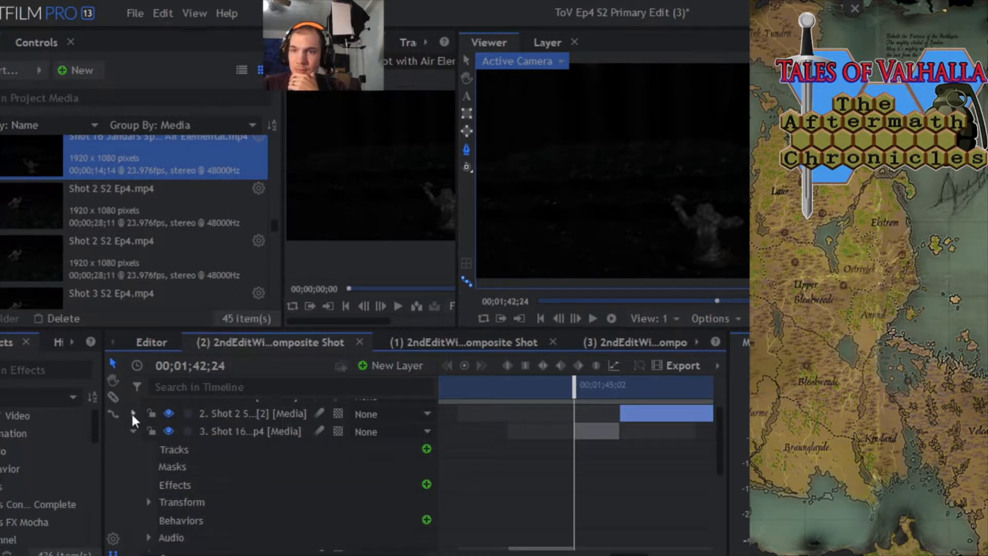
pyautogui.moveTo(720, 456); pyautogui.dragTo(719, 440)
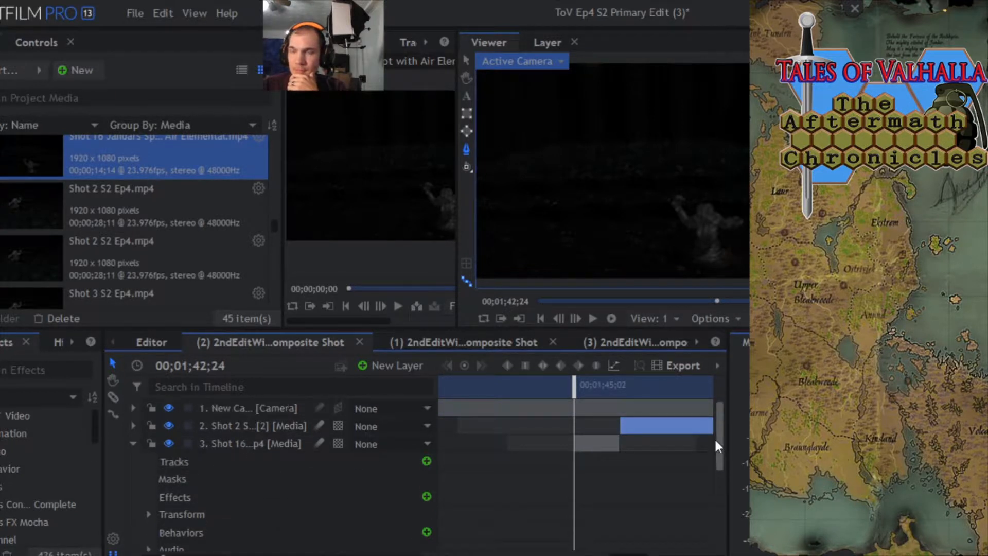
pyautogui.click(175, 498)
pyautogui.rightClick(175, 499)
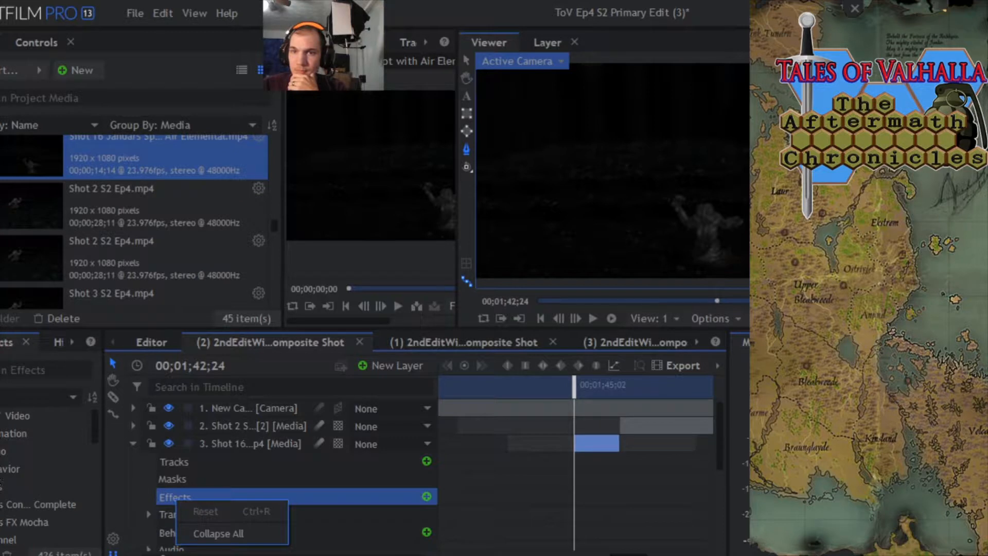
pyautogui.click(0, 482)
pyautogui.moveTo(2, 505); pyautogui.dragTo(197, 494)
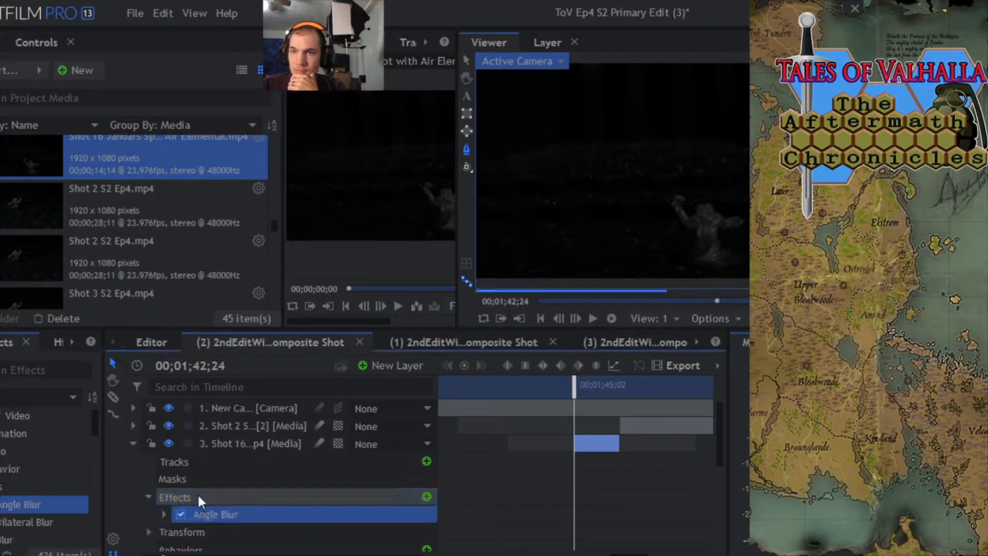
pyautogui.click(181, 514)
# Paste the copied Brightness & Contrast effect into the Shot 16 layer's effects and remove the Angle Blur.
pyautogui.rightClick(197, 512)
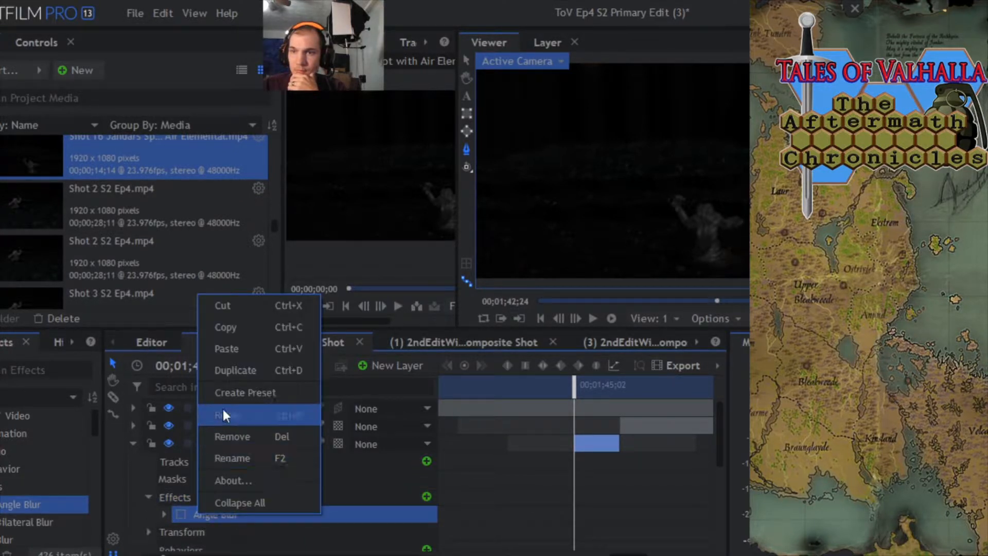
pyautogui.click(227, 349)
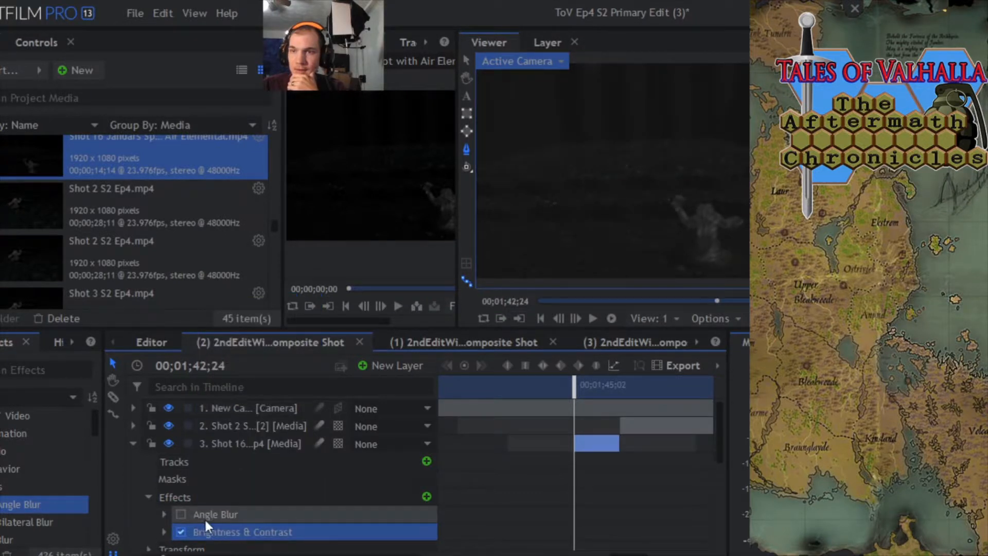
pyautogui.rightClick(206, 518)
pyautogui.click(260, 444)
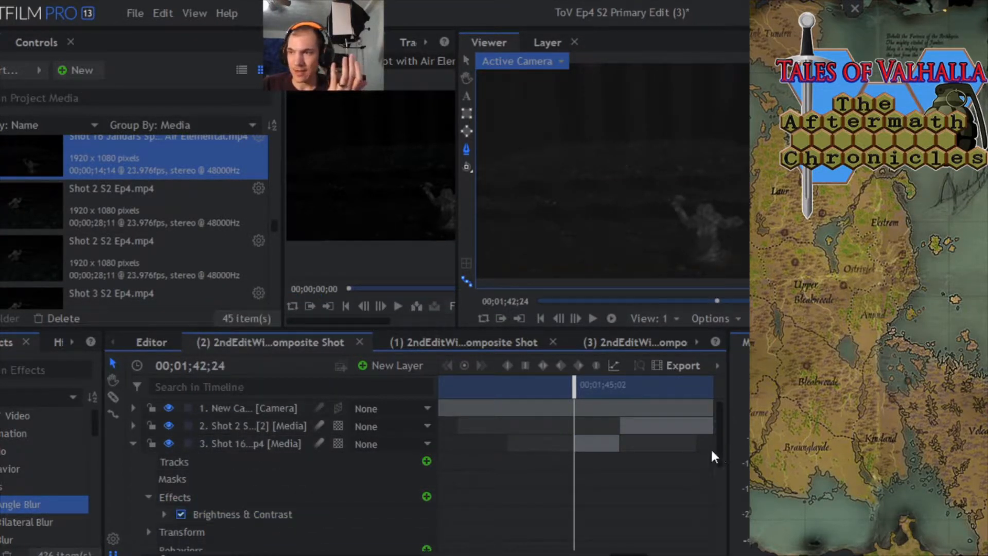
# At 00;01;42;26, draw a closed freehand mask around the air elemental's body and both arms on the Shot 16 layer.
pyautogui.moveTo(719, 446)
pyautogui.mouseDown()
pyautogui.moveTo(719, 468)
pyautogui.moveTo(722, 459)
pyautogui.mouseUp()
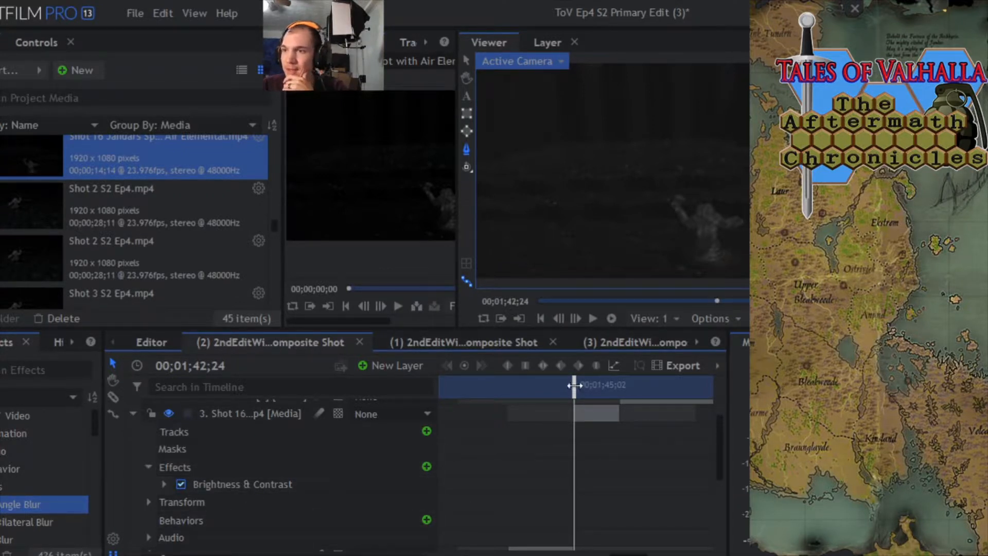
pyautogui.moveTo(574, 385)
pyautogui.mouseDown()
pyautogui.moveTo(618, 391)
pyautogui.moveTo(574, 396)
pyautogui.mouseUp()
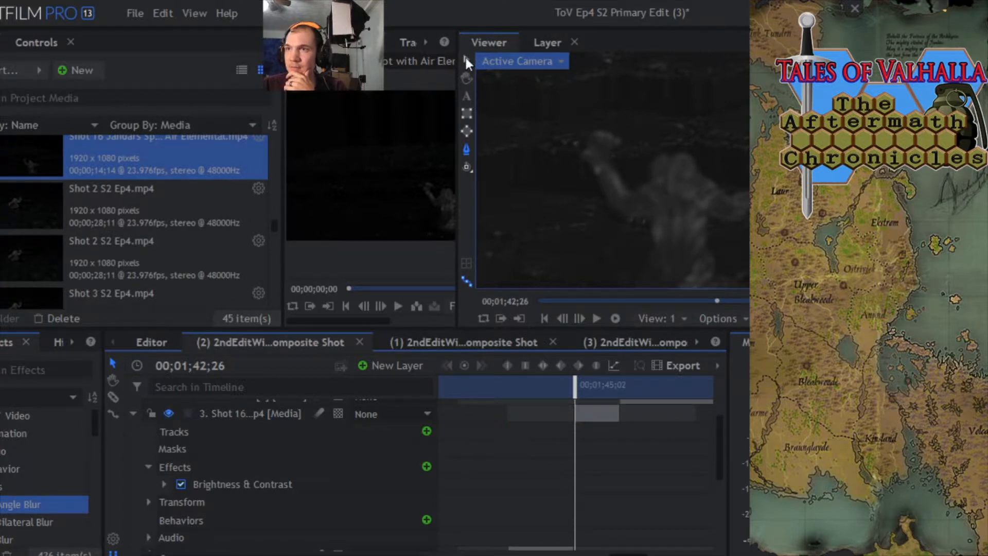
pyautogui.click(466, 79)
pyautogui.moveTo(633, 239); pyautogui.dragTo(623, 194)
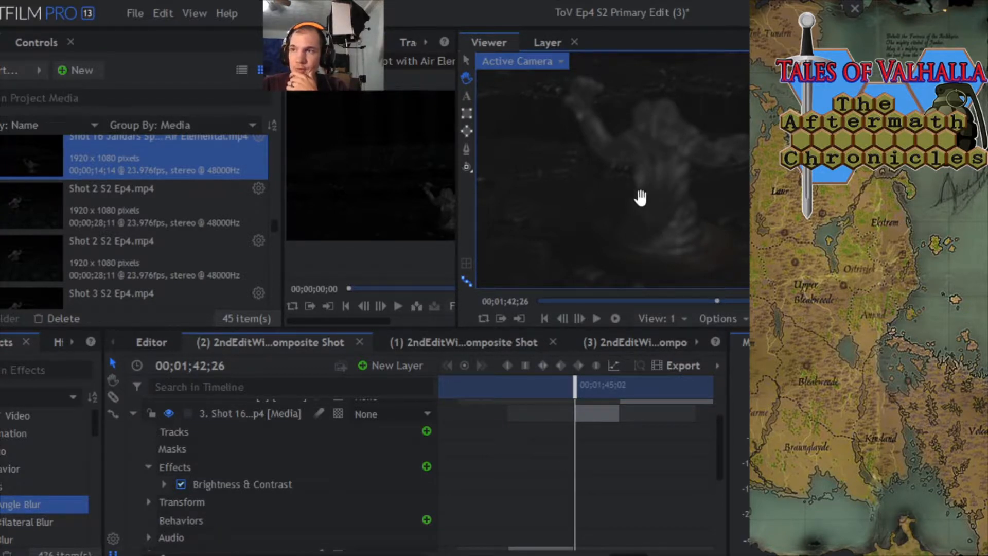
pyautogui.click(465, 61)
pyautogui.click(211, 443)
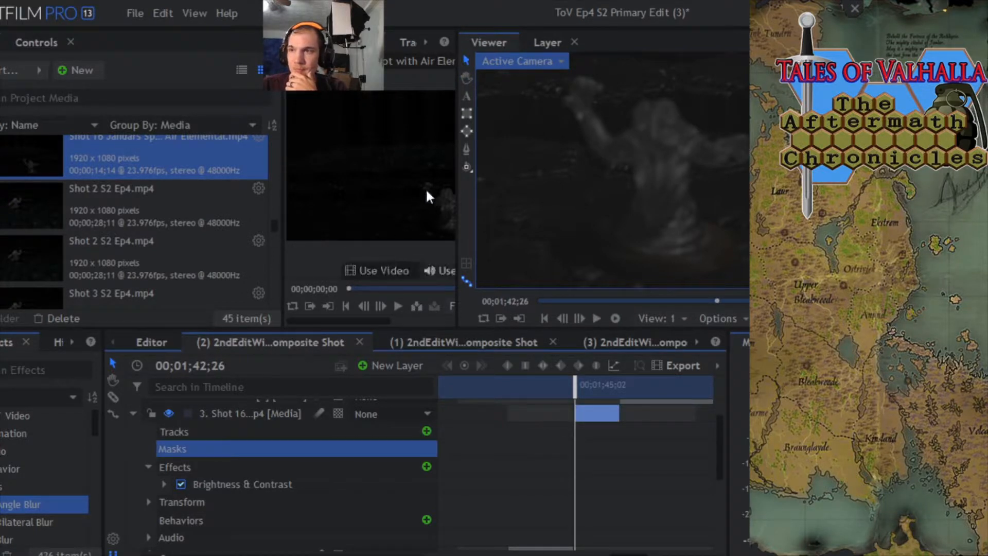
pyautogui.click(467, 149)
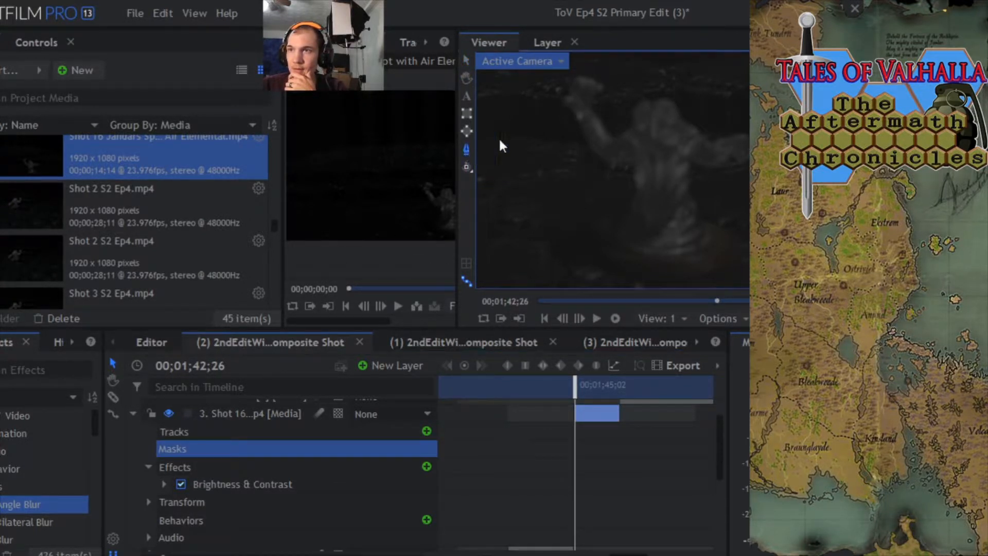
pyautogui.click(595, 268)
pyautogui.click(589, 239)
pyautogui.click(610, 230)
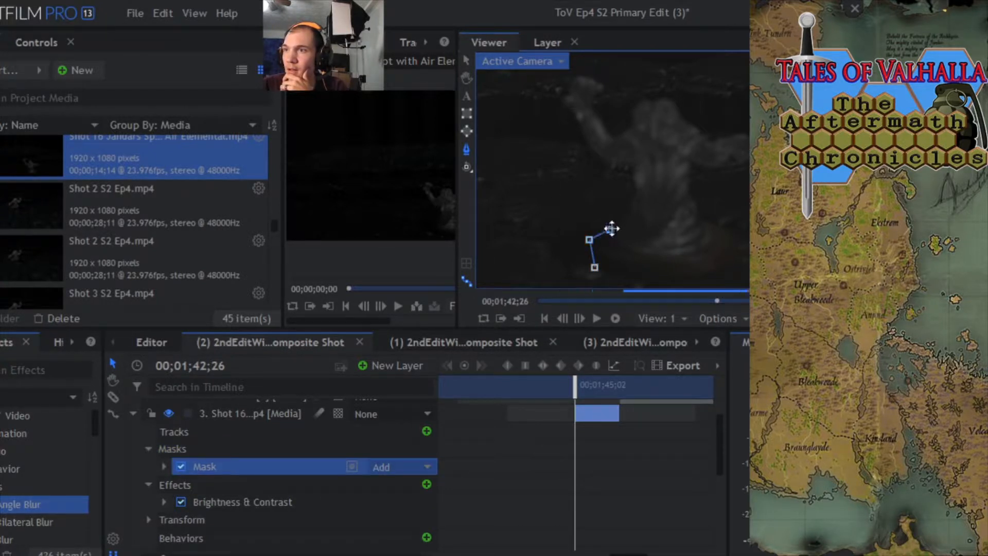
pyautogui.click(621, 216)
pyautogui.click(626, 206)
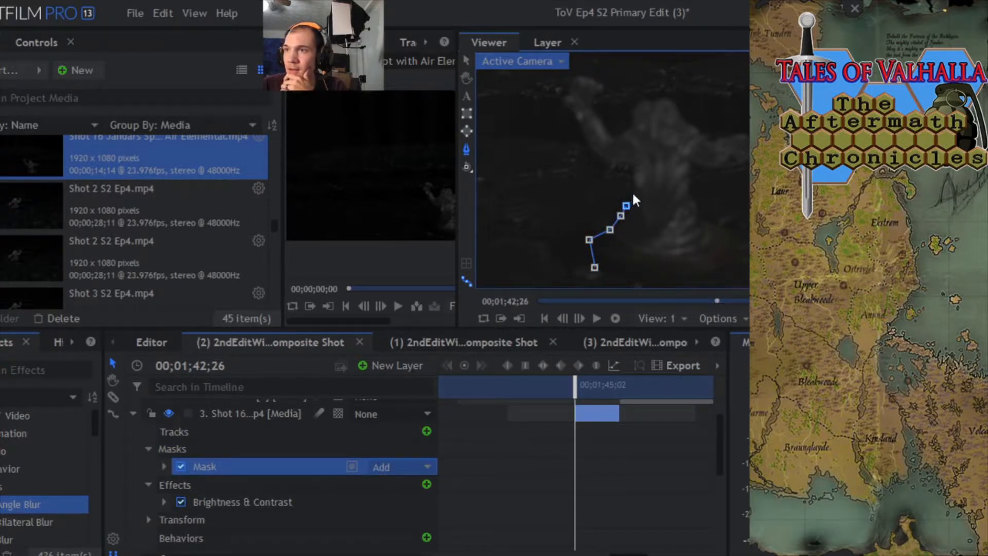
pyautogui.click(632, 192)
pyautogui.click(627, 174)
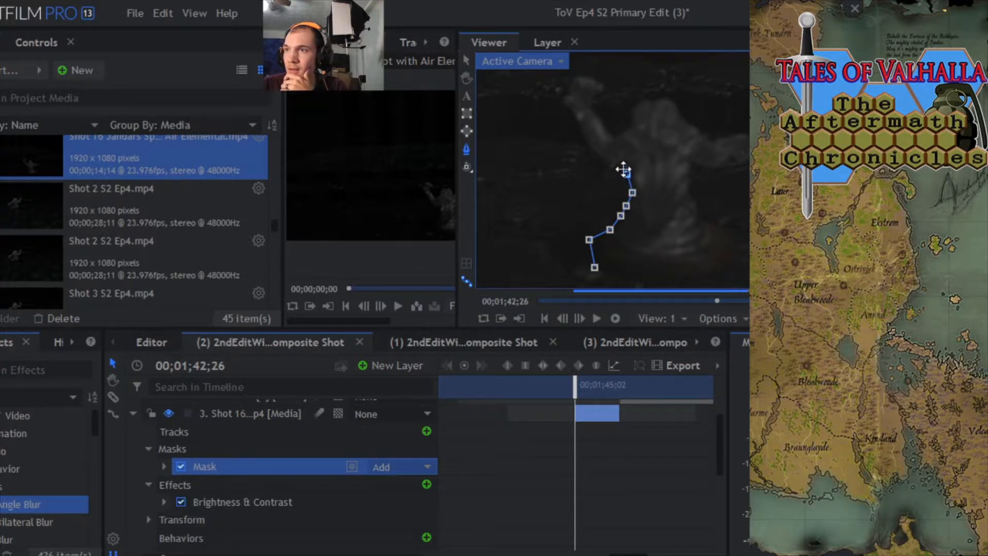
pyautogui.click(617, 166)
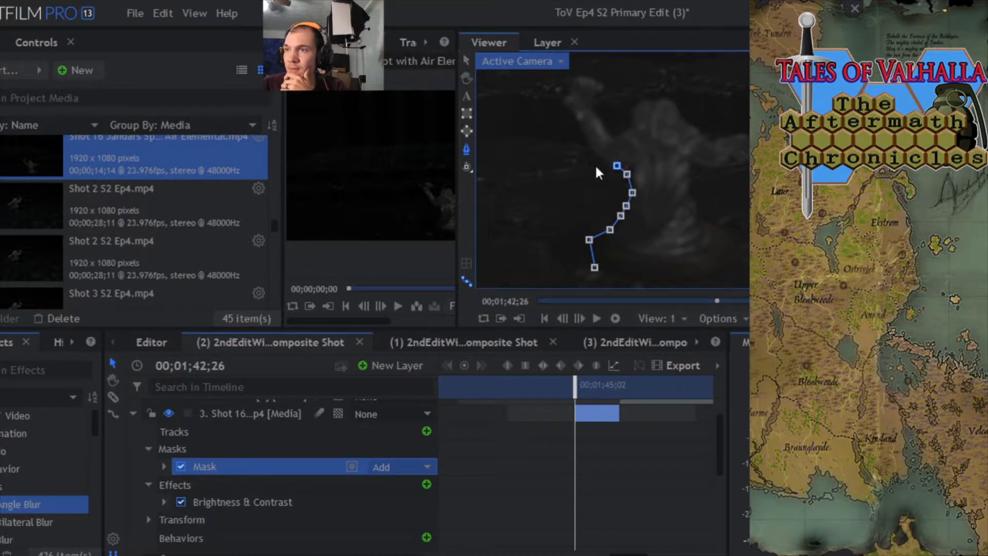
pyautogui.click(599, 164)
pyautogui.click(582, 148)
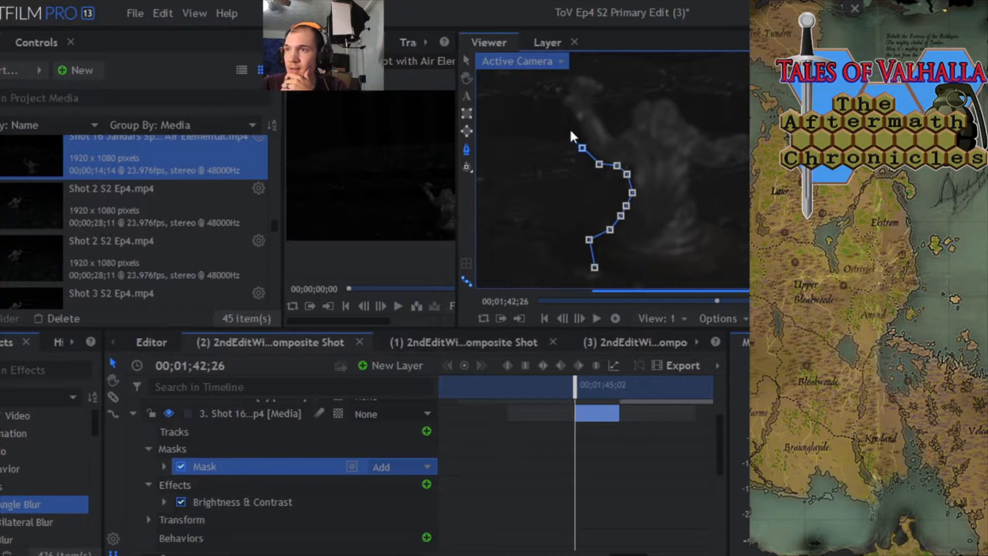
pyautogui.click(570, 129)
pyautogui.click(558, 94)
pyautogui.click(565, 84)
pyautogui.click(580, 72)
pyautogui.click(598, 76)
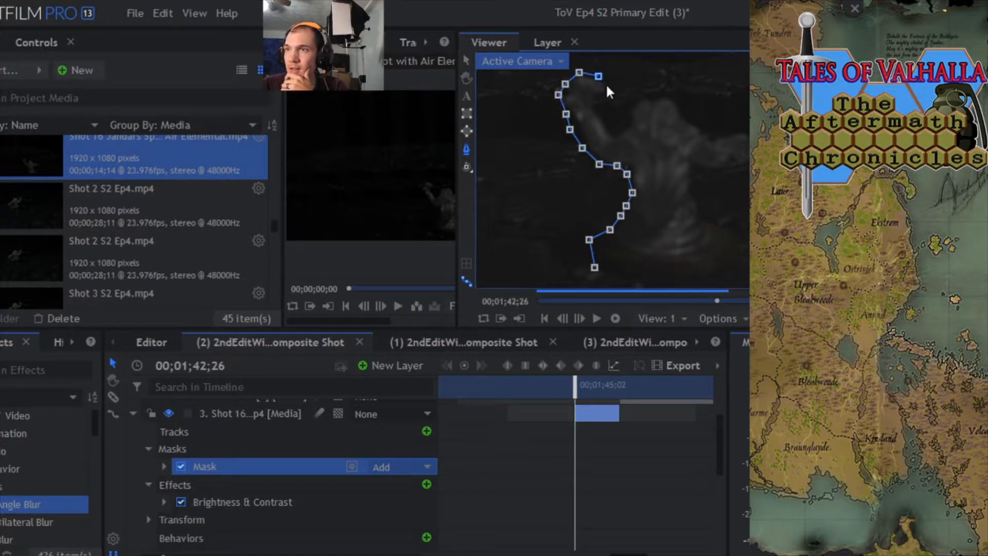
pyautogui.click(609, 86)
pyautogui.click(606, 102)
pyautogui.click(597, 109)
pyautogui.click(609, 121)
pyautogui.click(615, 133)
pyautogui.click(623, 123)
pyautogui.click(624, 105)
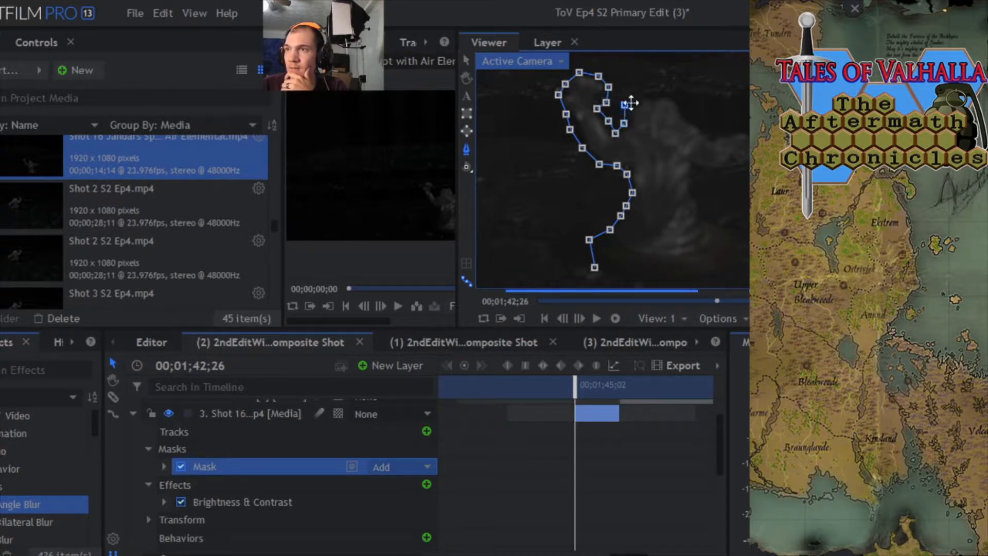
pyautogui.click(636, 96)
pyautogui.click(660, 88)
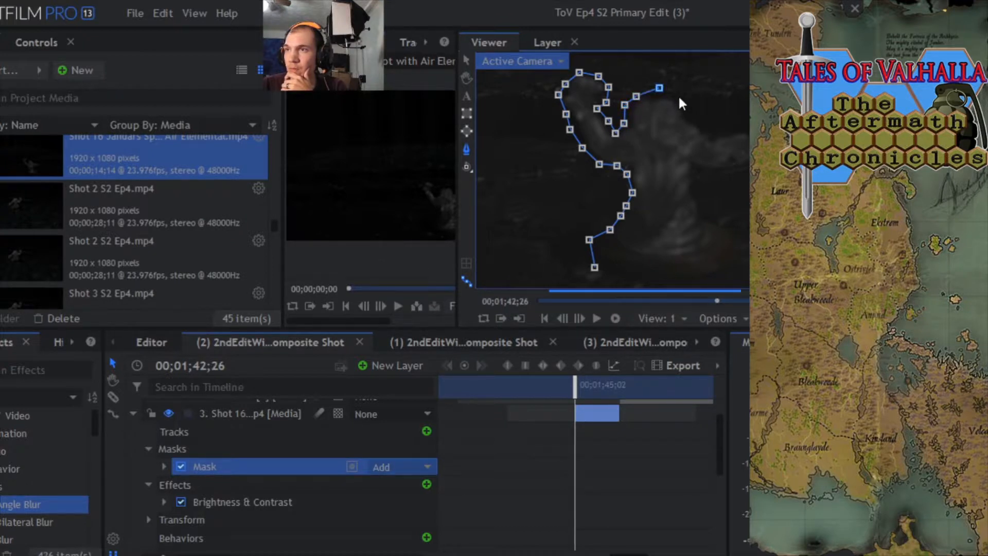
pyautogui.click(678, 95)
pyautogui.click(688, 113)
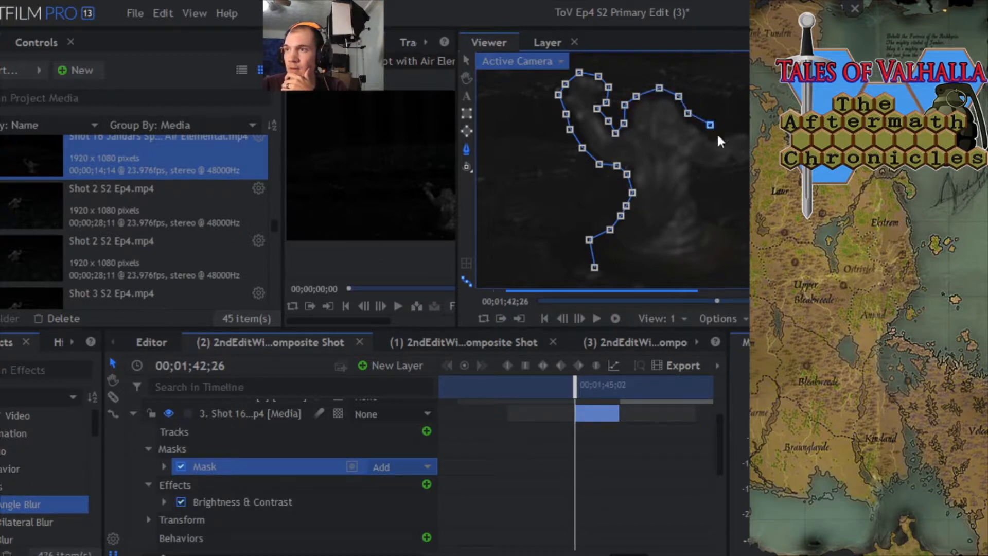
pyautogui.click(724, 134)
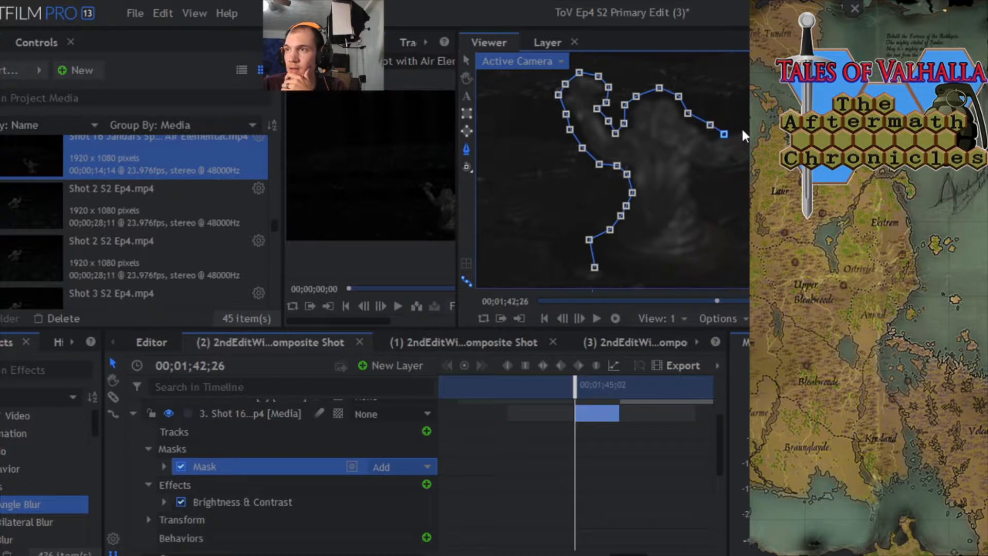
pyautogui.click(742, 128)
pyautogui.click(745, 171)
pyautogui.click(723, 181)
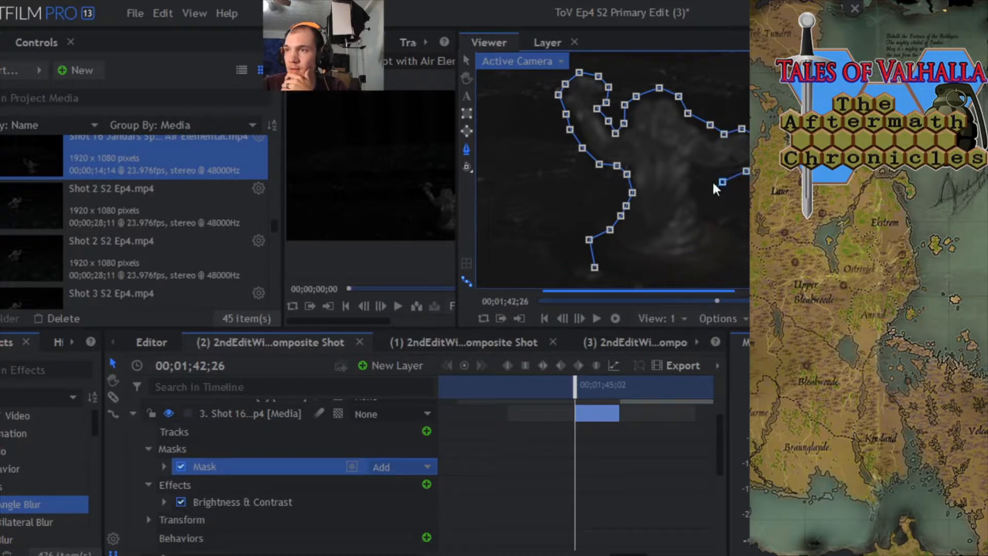
pyautogui.click(704, 179)
pyautogui.click(696, 172)
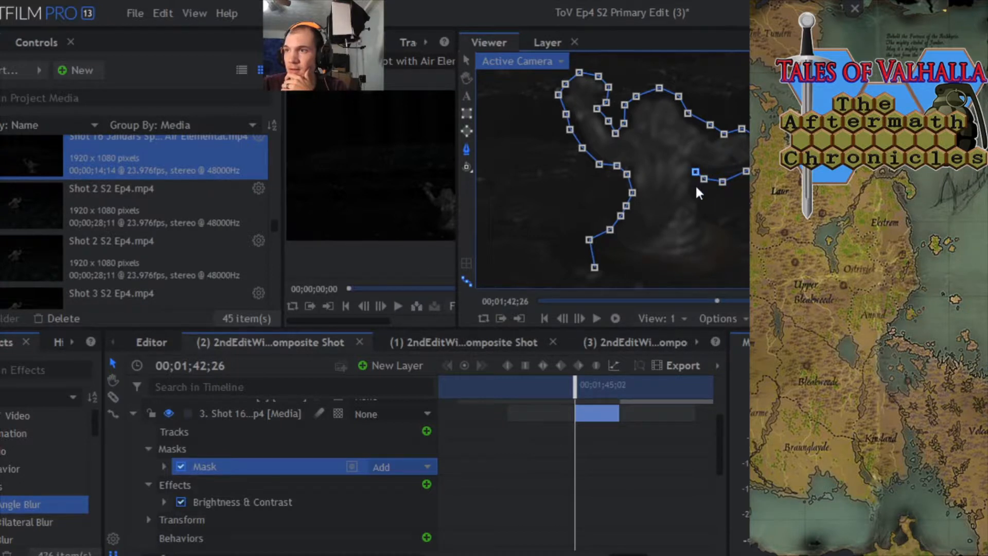
pyautogui.click(696, 186)
pyautogui.click(698, 197)
pyautogui.click(707, 214)
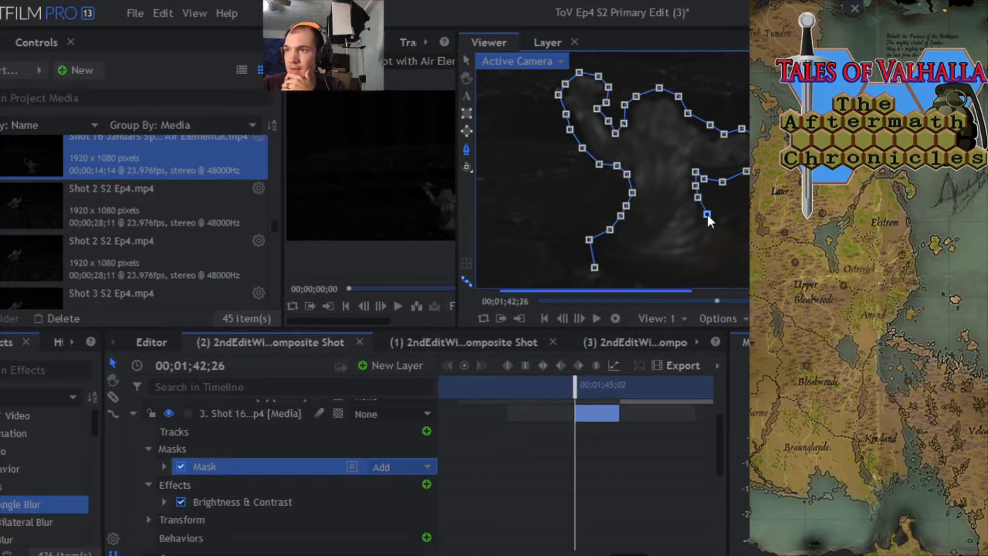
pyautogui.click(727, 222)
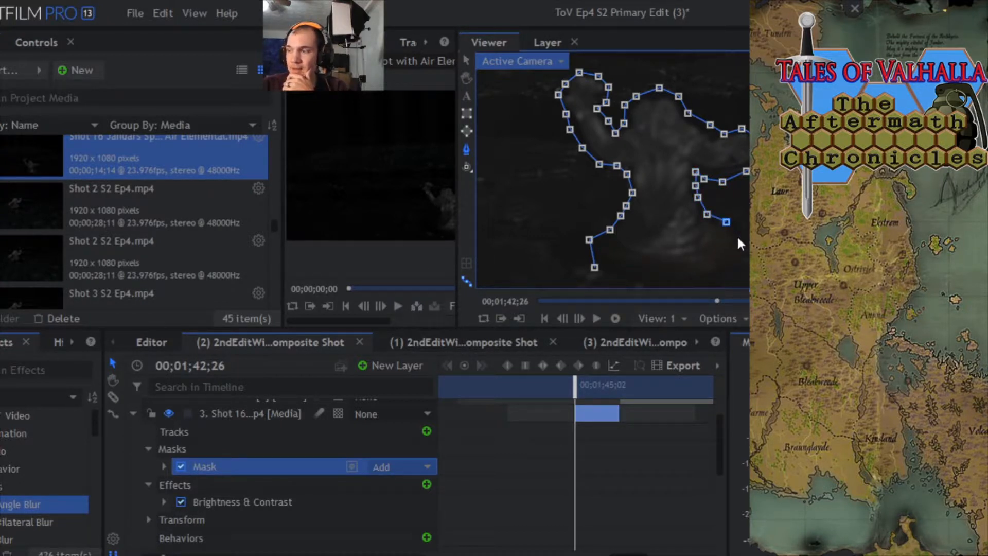
pyautogui.click(743, 234)
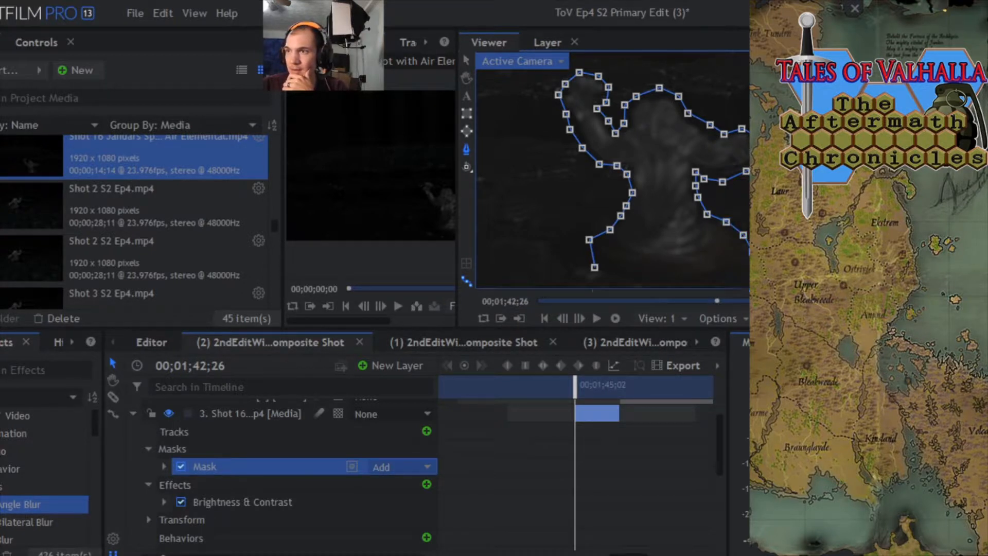
pyautogui.click(749, 266)
pyautogui.click(723, 273)
pyautogui.click(635, 279)
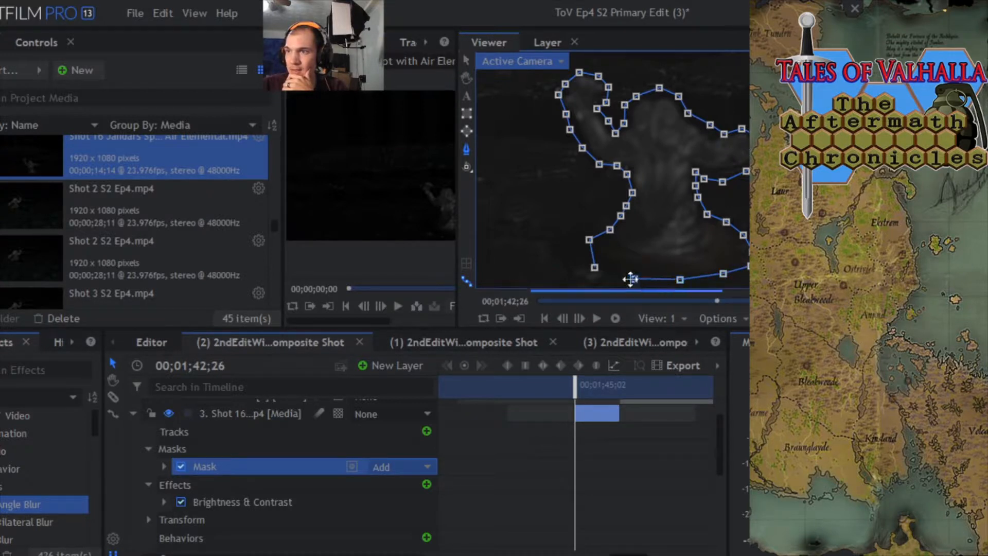
pyautogui.click(594, 268)
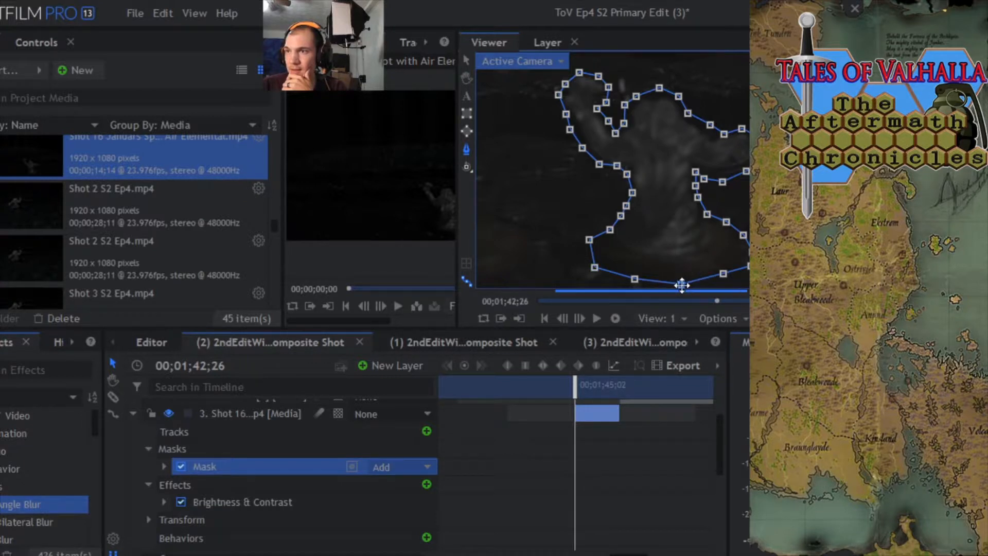
# Widen the viewer to show the whole masked elemental and expand the mask's properties in the layer controls.
pyautogui.scroll(-2, 557, 198)
pyautogui.scroll(-1, 557, 203)
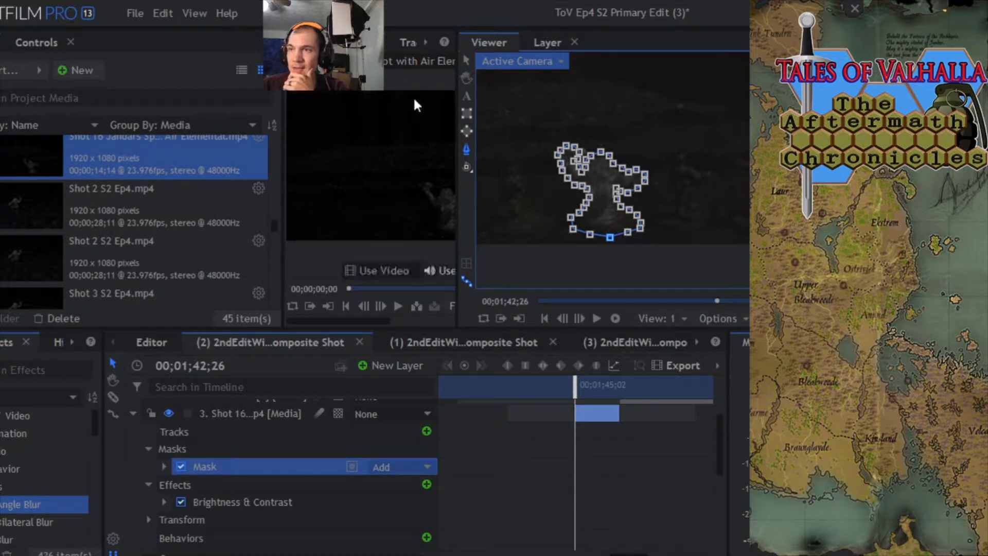
pyautogui.click(466, 77)
pyautogui.moveTo(549, 146); pyautogui.dragTo(631, 236)
pyautogui.scroll(-1, 609, 203)
pyautogui.scroll(1, 613, 203)
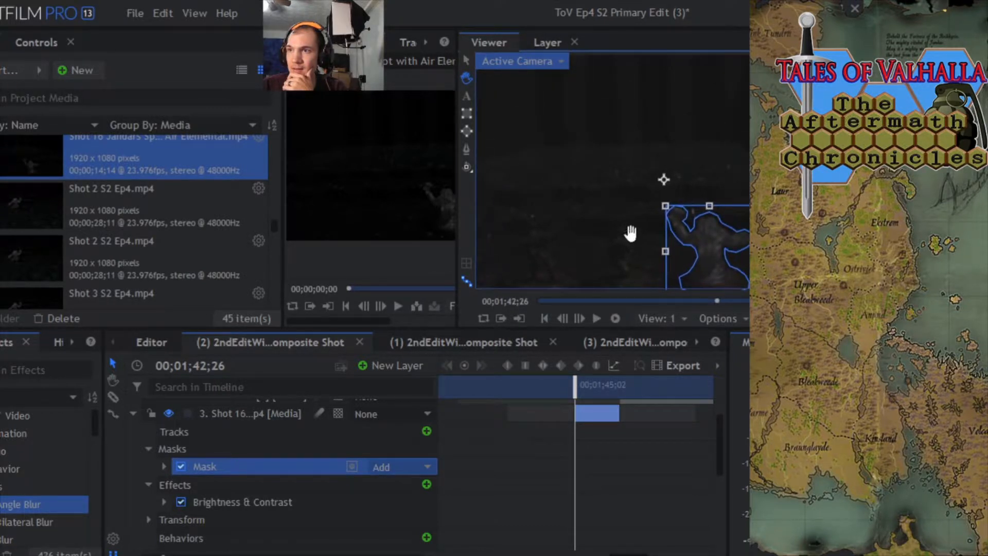
pyautogui.moveTo(458, 230); pyautogui.dragTo(439, 227)
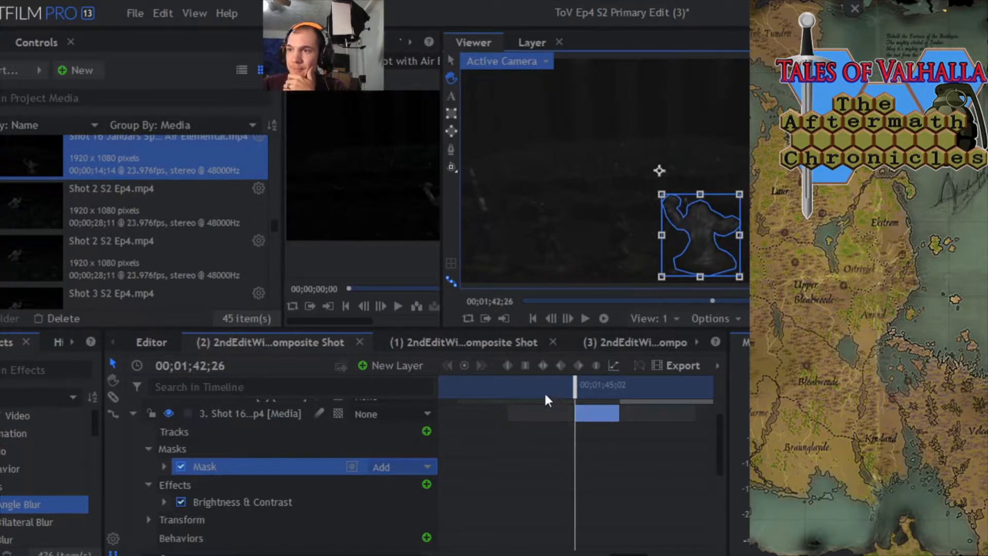
pyautogui.click(28, 49)
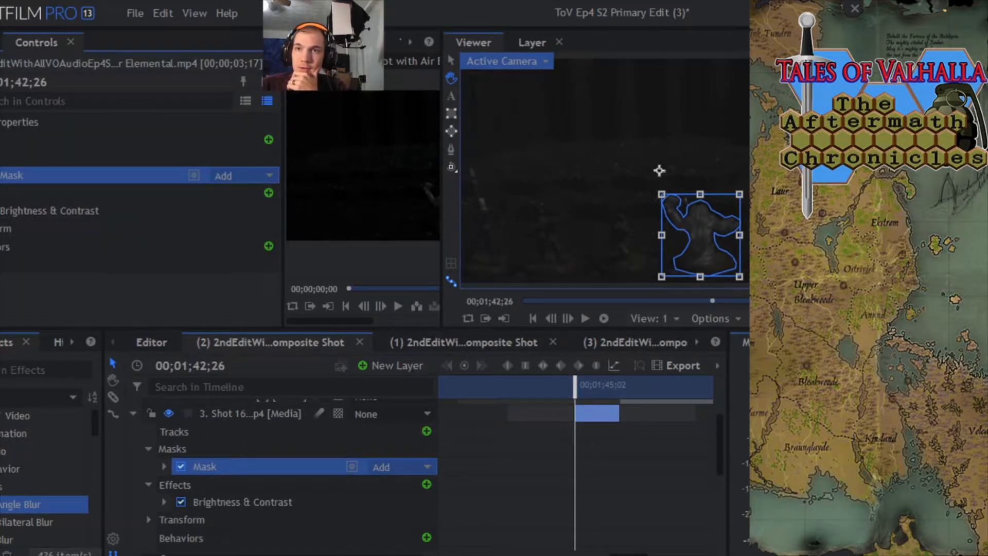
pyautogui.click(1, 175)
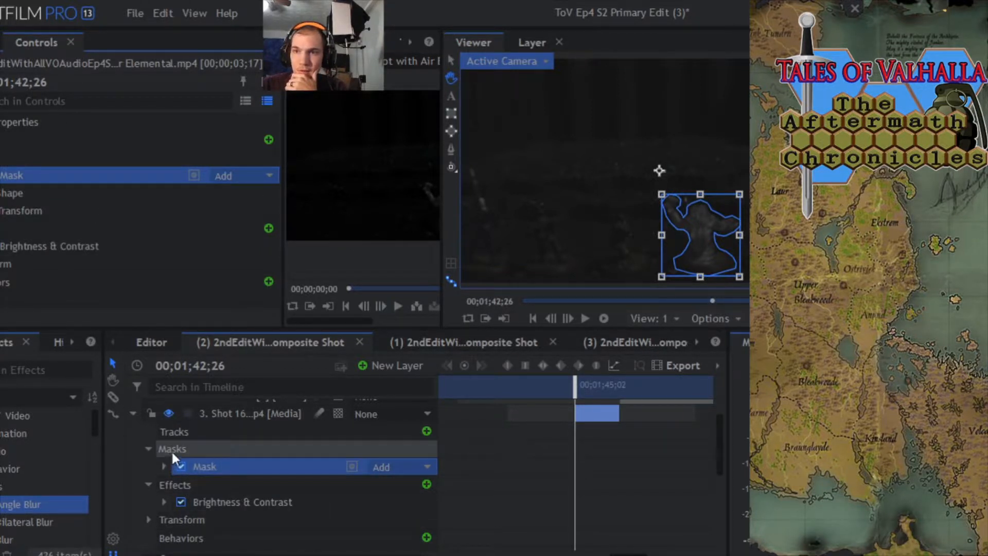
# Set the Shot 16 layer's opacity to 44%, trying 26% along the way and checking the frame at 00;01;44;06.
pyautogui.click(149, 486)
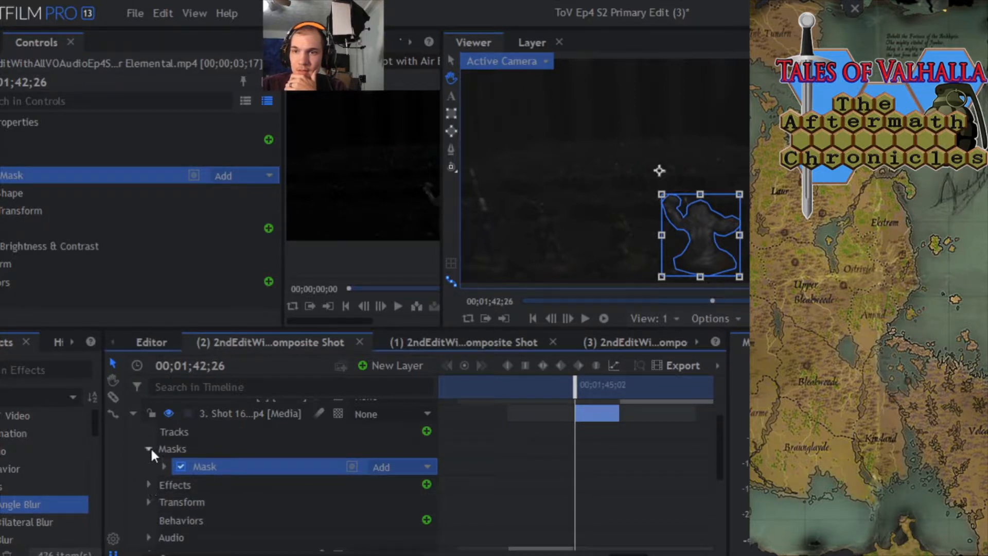
pyautogui.click(150, 448)
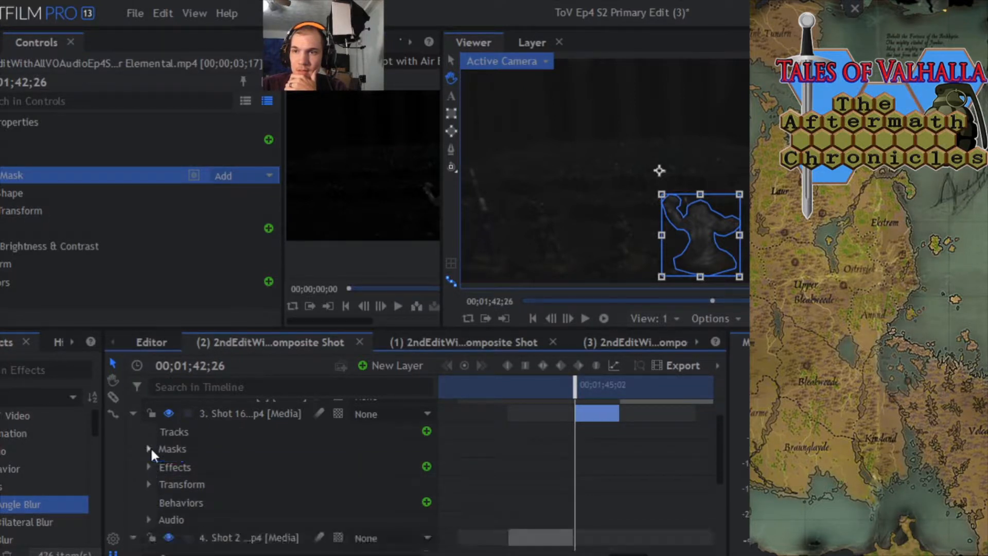
pyautogui.click(149, 484)
pyautogui.moveTo(426, 504); pyautogui.dragTo(449, 495)
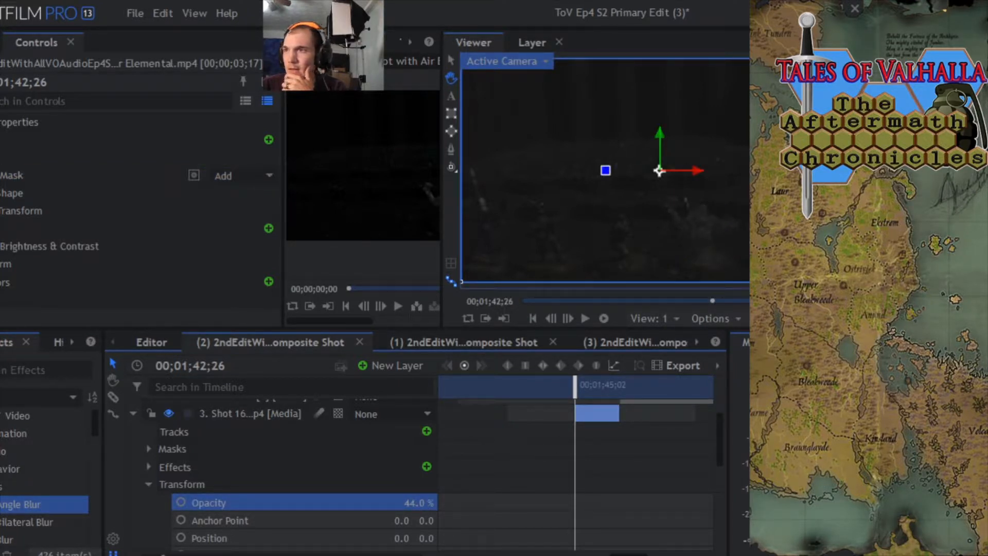
pyautogui.scroll(3, 743, 215)
pyautogui.moveTo(702, 235); pyautogui.dragTo(737, 151)
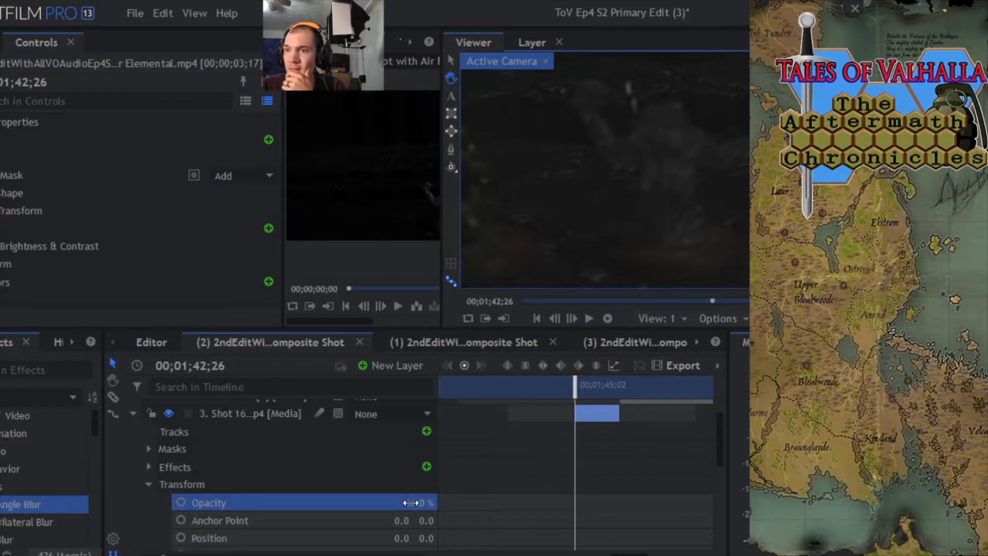
pyautogui.moveTo(410, 502); pyautogui.dragTo(366, 502)
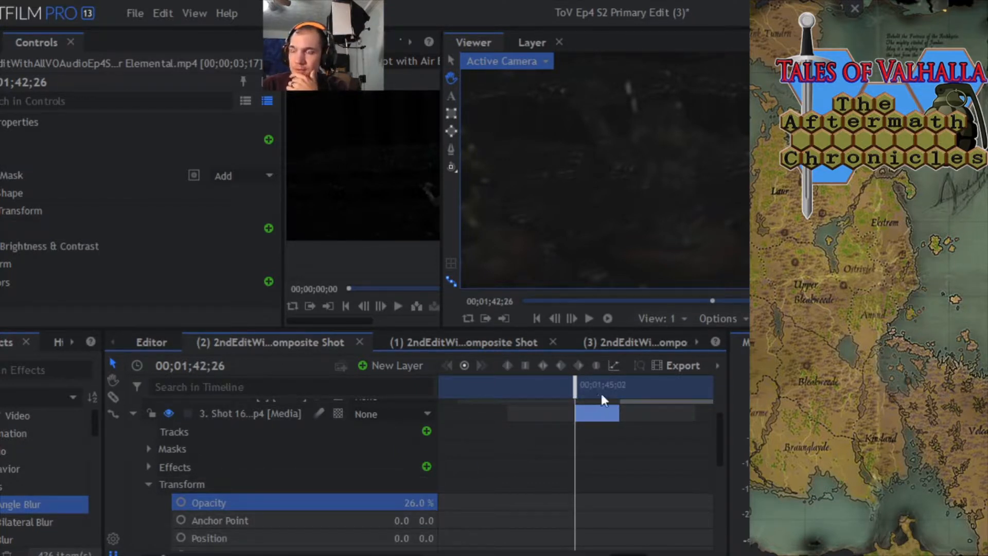
pyautogui.moveTo(578, 392)
pyautogui.mouseDown()
pyautogui.moveTo(606, 391)
pyautogui.moveTo(593, 391)
pyautogui.mouseUp()
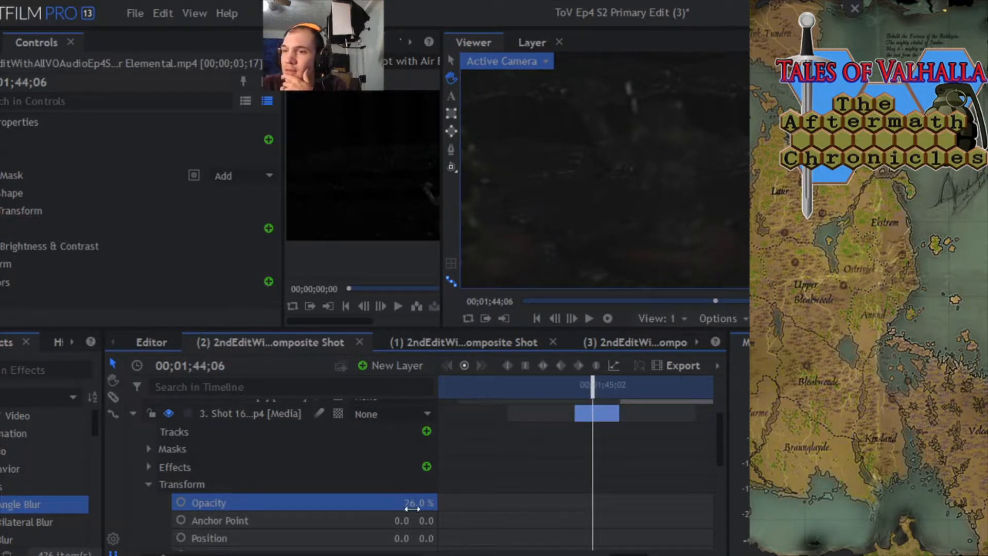
pyautogui.moveTo(412, 503)
pyautogui.mouseDown()
pyautogui.moveTo(447, 502)
pyautogui.moveTo(420, 503)
pyautogui.mouseUp()
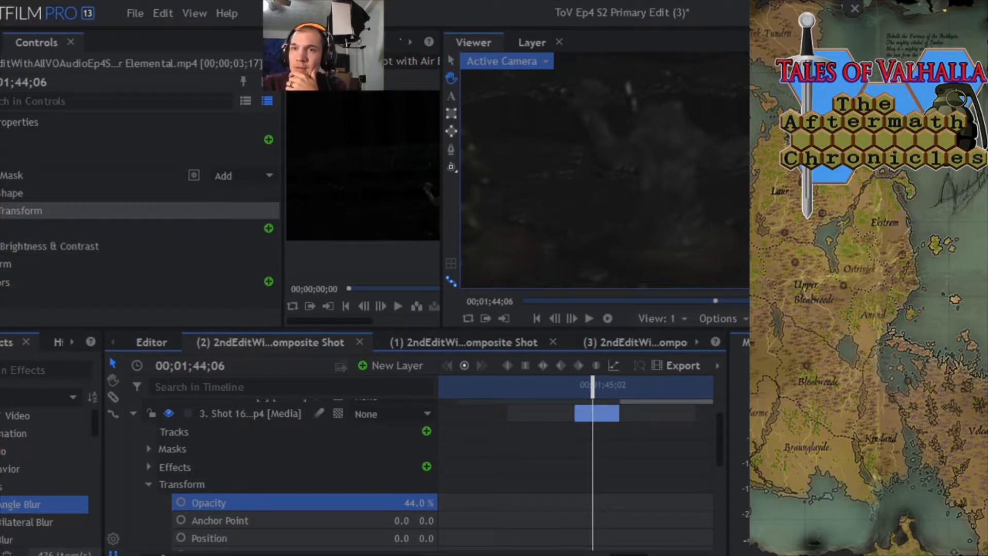
# Expand the mask's shape settings on the Shot 16 layer and set feather strength to 80 px and roundness to 260 px.
pyautogui.click(15, 192)
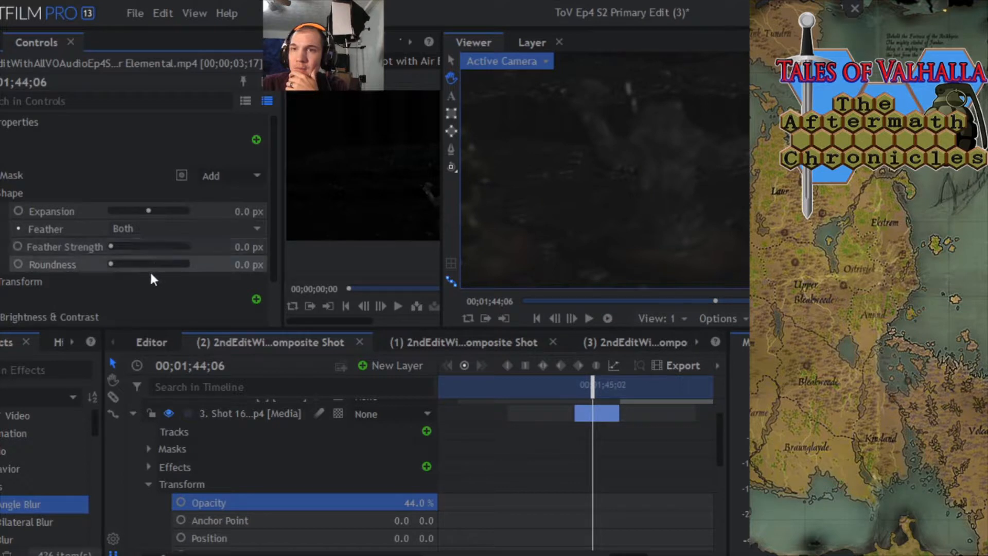
pyautogui.moveTo(111, 246)
pyautogui.mouseDown()
pyautogui.moveTo(135, 244)
pyautogui.moveTo(116, 262)
pyautogui.moveTo(185, 253)
pyautogui.moveTo(144, 264)
pyautogui.moveTo(113, 246)
pyautogui.mouseUp()
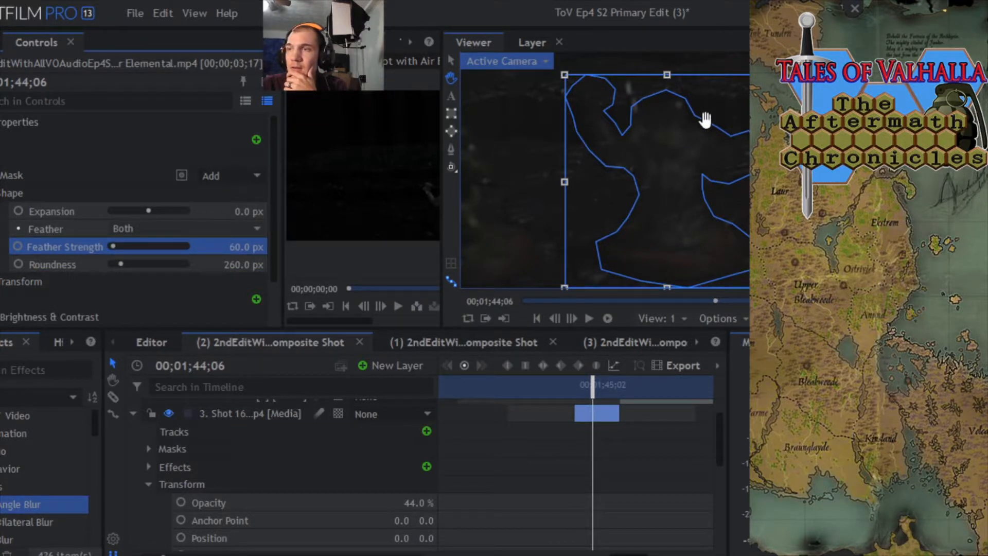
pyautogui.scroll(1, 655, 210)
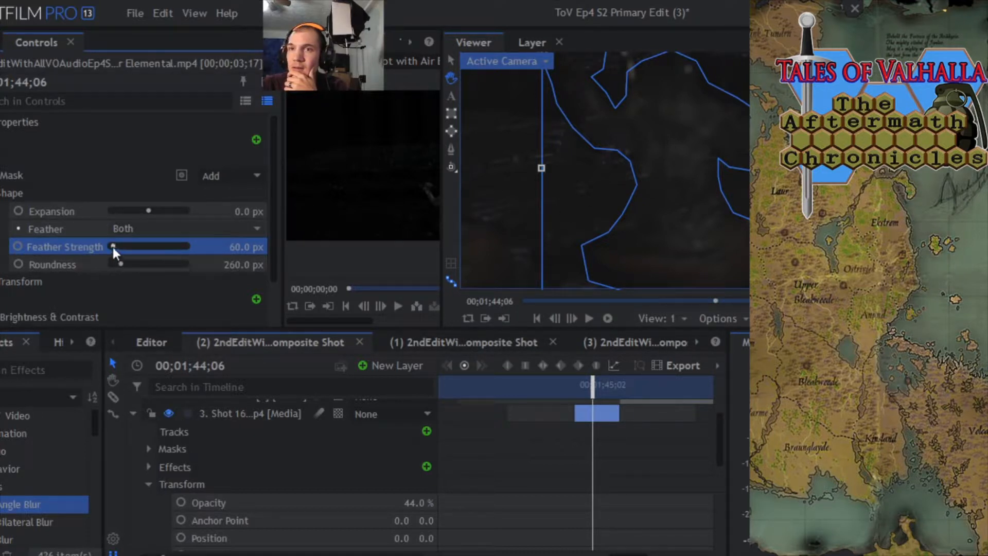
pyautogui.moveTo(113, 247); pyautogui.dragTo(112, 247)
pyautogui.moveTo(112, 248); pyautogui.dragTo(111, 247)
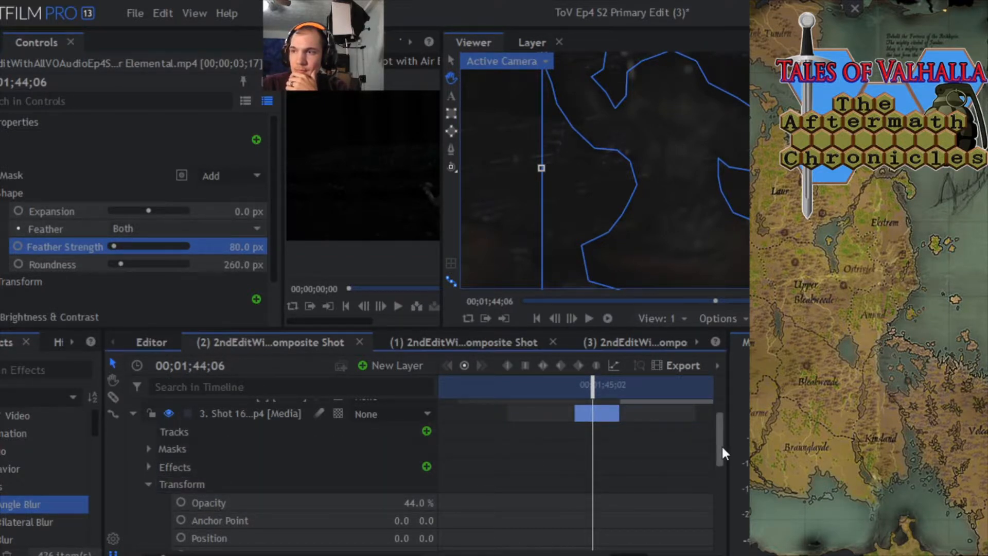
# Expand the Shot 16 layer's effects and toggle Brightness & Contrast off and on to compare the look at 00;01;44;06.
pyautogui.moveTo(722, 447)
pyautogui.mouseDown()
pyautogui.moveTo(721, 469)
pyautogui.moveTo(715, 437)
pyautogui.mouseUp()
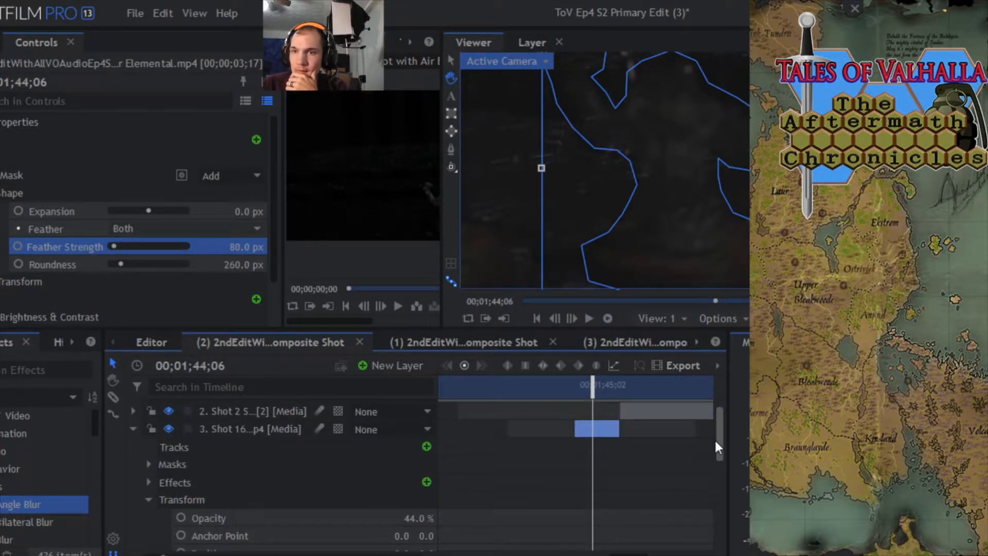
pyautogui.click(146, 499)
pyautogui.click(147, 484)
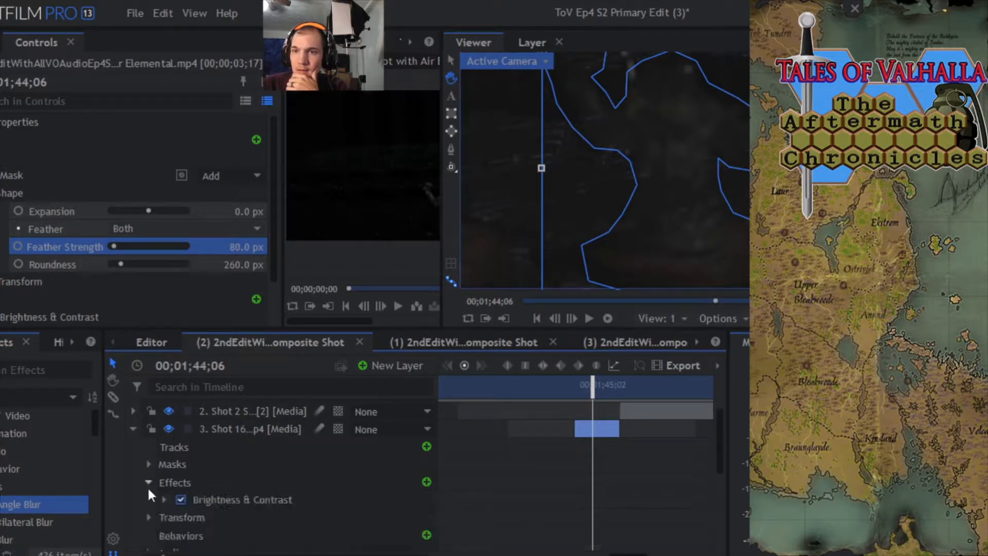
pyautogui.click(180, 499)
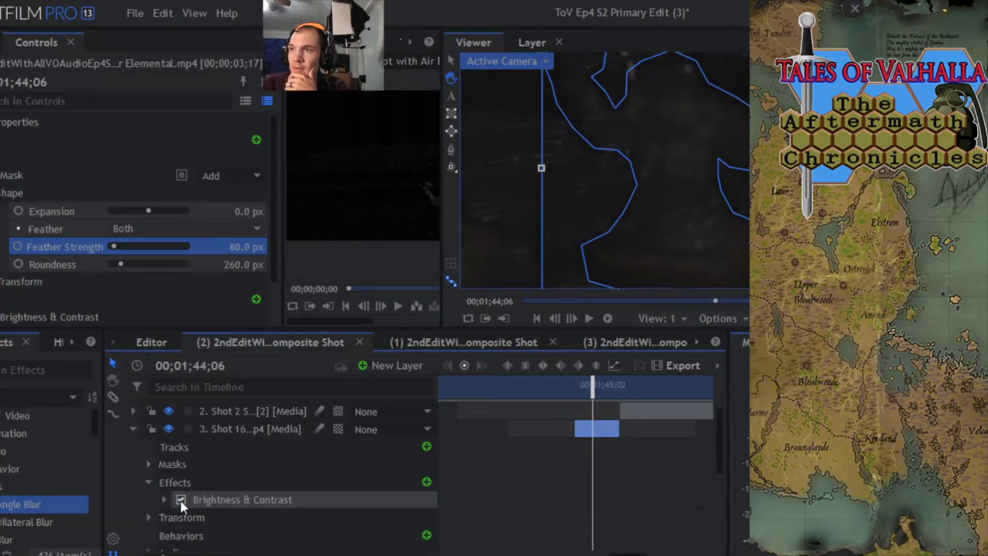
pyautogui.click(180, 499)
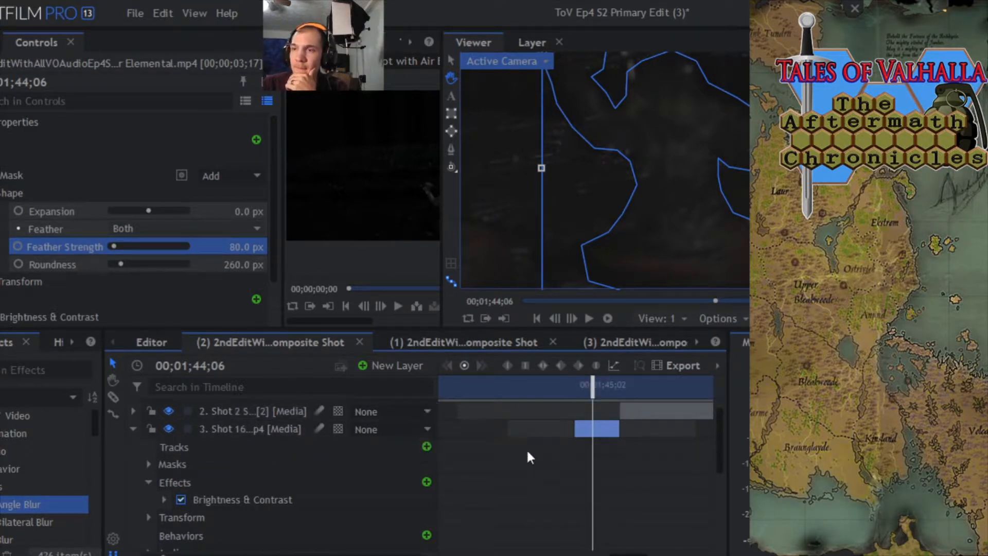
# Move back to the start of the Shot 16 clip and examine the preceding frames one by one to 00;01;42;19.
pyautogui.moveTo(719, 444); pyautogui.dragTo(719, 422)
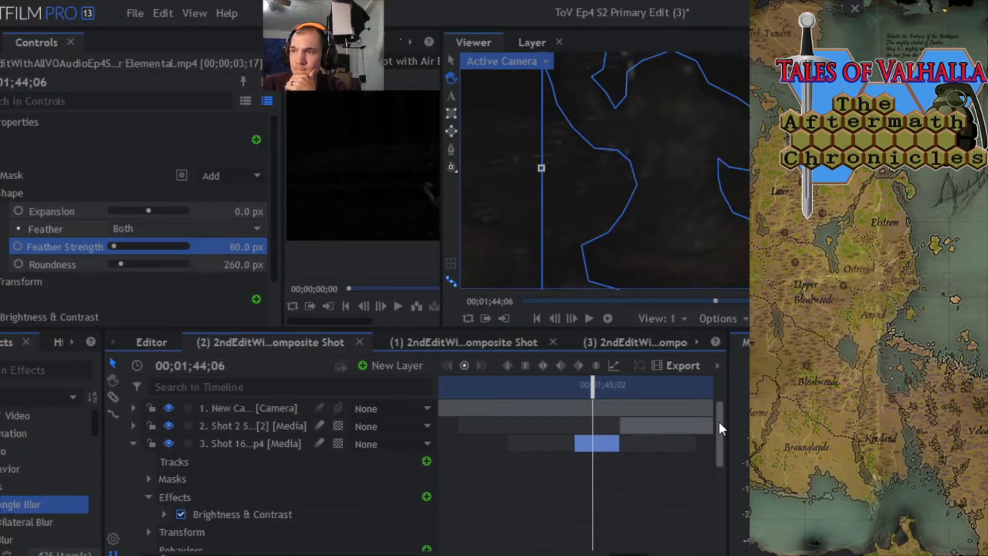
pyautogui.moveTo(596, 392)
pyautogui.mouseDown()
pyautogui.moveTo(567, 392)
pyautogui.moveTo(579, 389)
pyautogui.mouseUp()
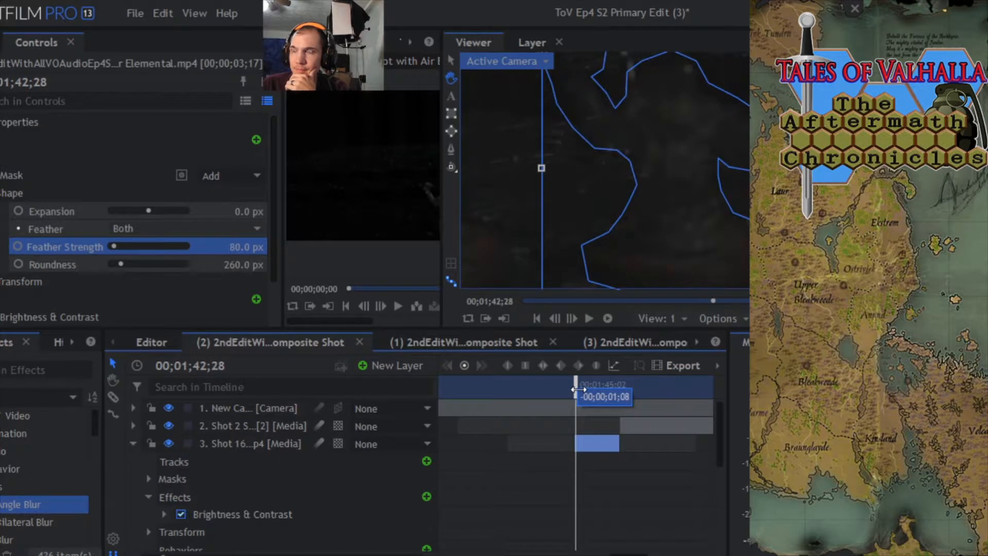
pyautogui.click(562, 319)
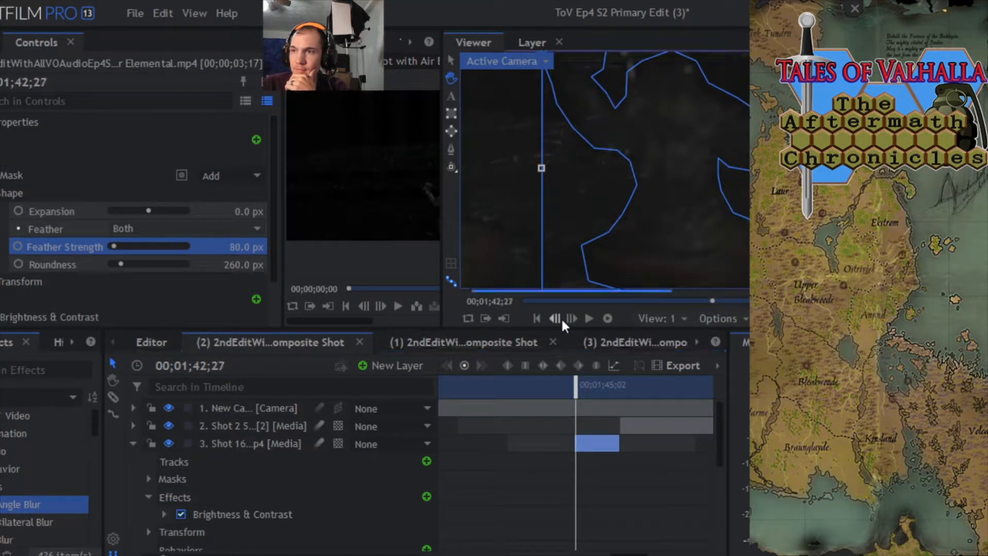
pyautogui.click(562, 319)
pyautogui.click(562, 319)
pyautogui.click(561, 319)
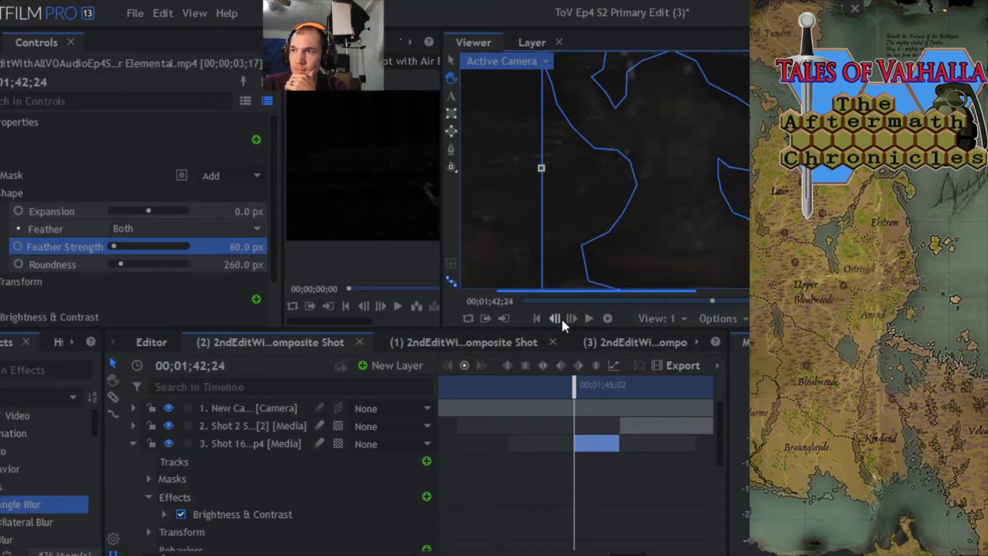
pyautogui.click(556, 318)
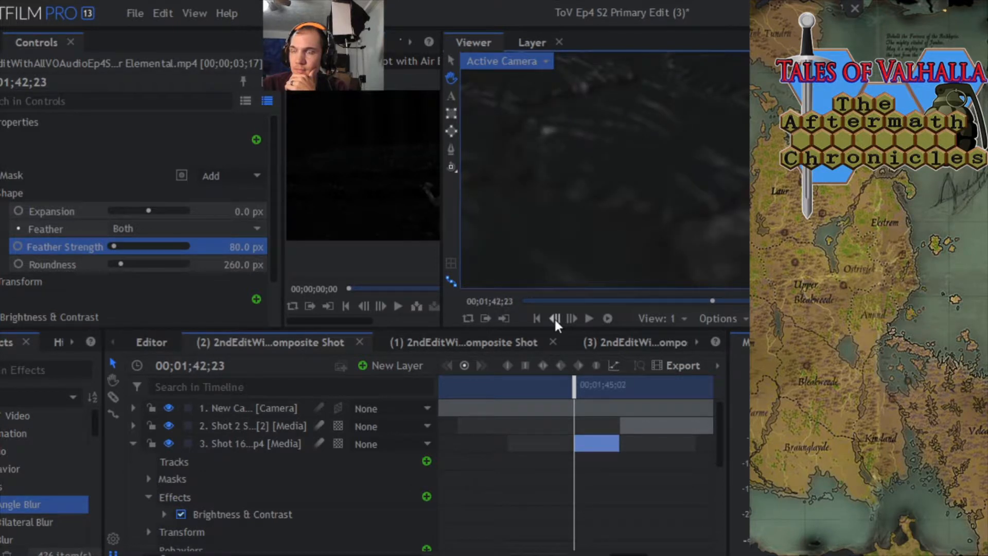
pyautogui.click(554, 318)
pyautogui.click(554, 318)
pyautogui.click(554, 318)
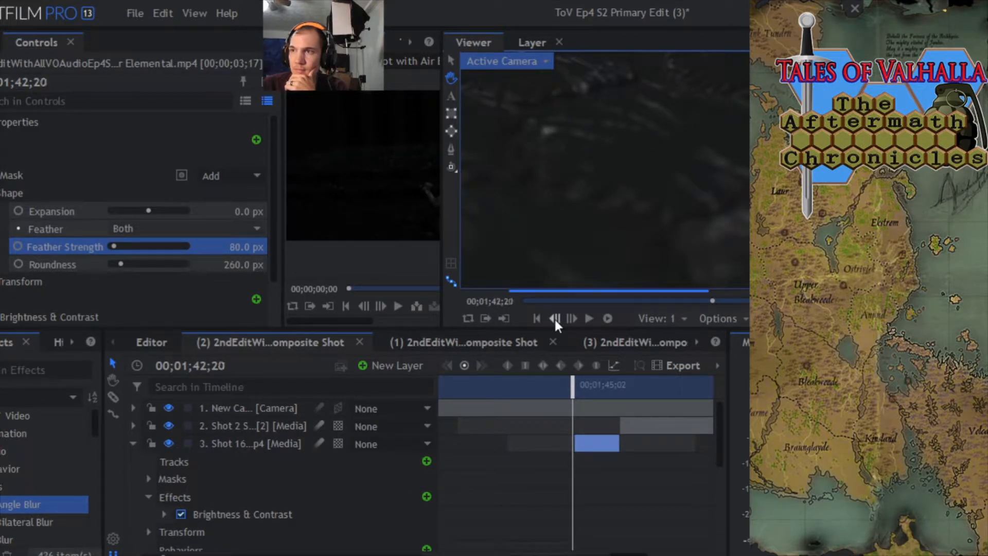
pyautogui.click(554, 318)
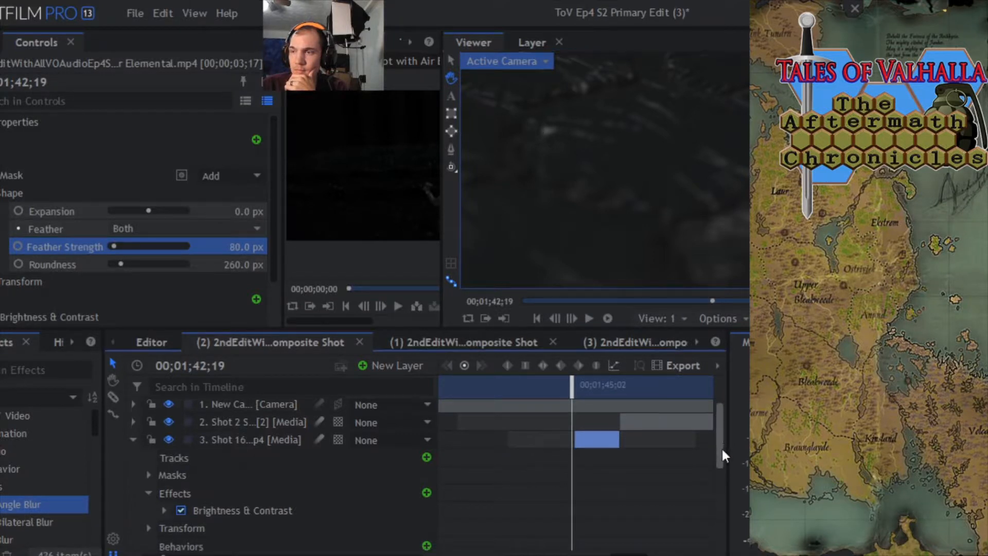
# Magnify the timeline around the cut and examine the transition frame by frame from 00;01;42;19 to 00;01;42;24 with a wider viewer image.
pyautogui.moveTo(721, 449)
pyautogui.mouseDown()
pyautogui.moveTo(722, 473)
pyautogui.moveTo(722, 461)
pyautogui.mouseUp()
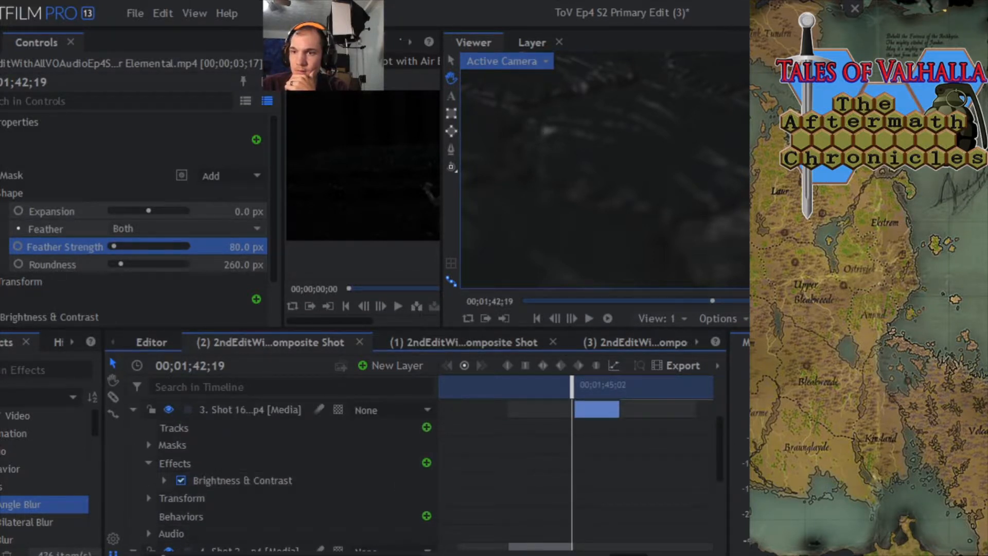
pyautogui.moveTo(163, 555); pyautogui.dragTo(212, 555)
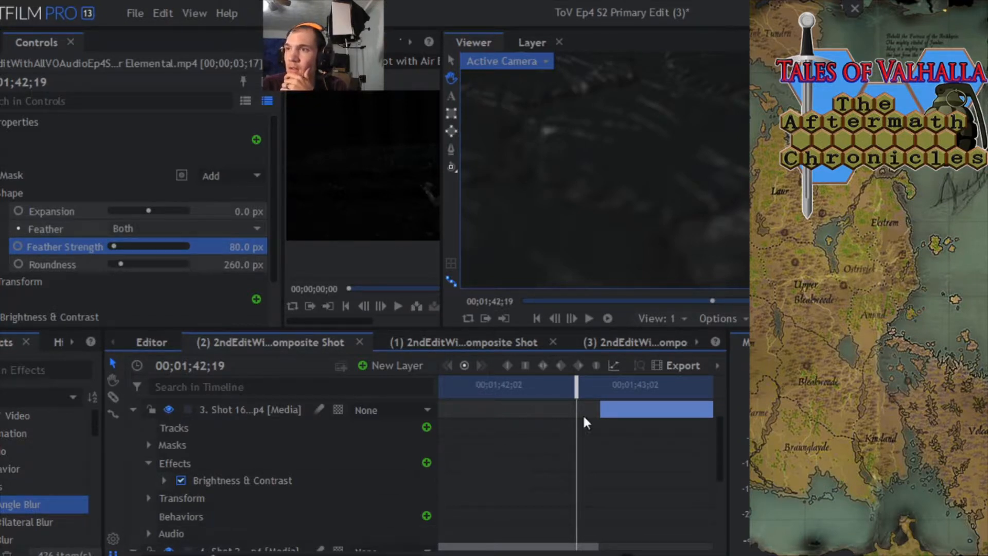
pyautogui.moveTo(607, 210); pyautogui.dragTo(602, 230)
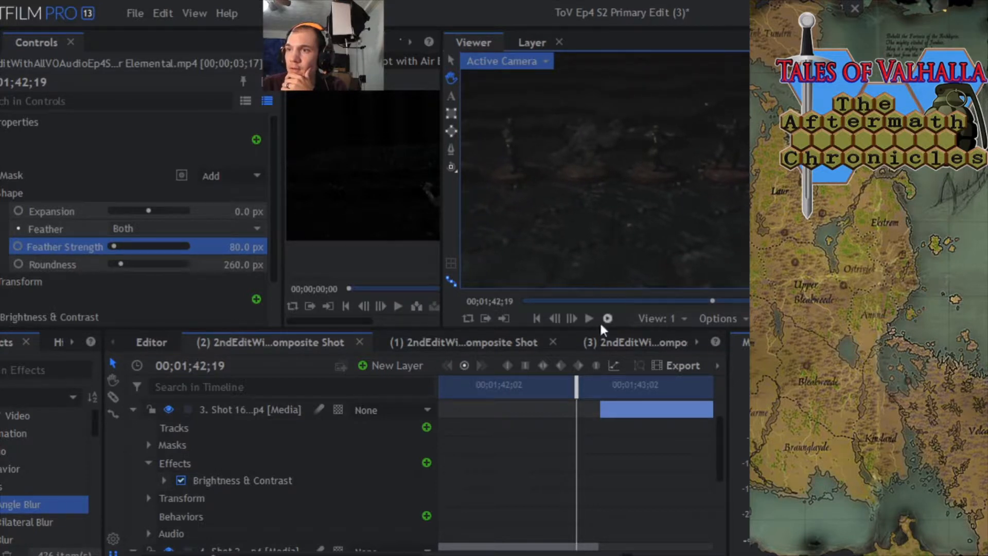
pyautogui.click(571, 318)
pyautogui.click(571, 318)
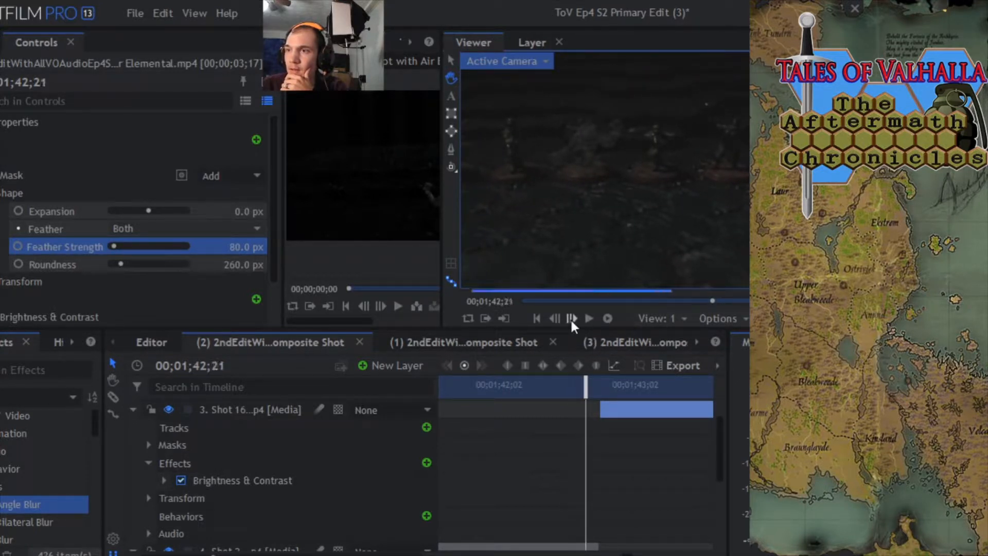
pyautogui.click(570, 318)
pyautogui.click(570, 318)
pyautogui.click(570, 318)
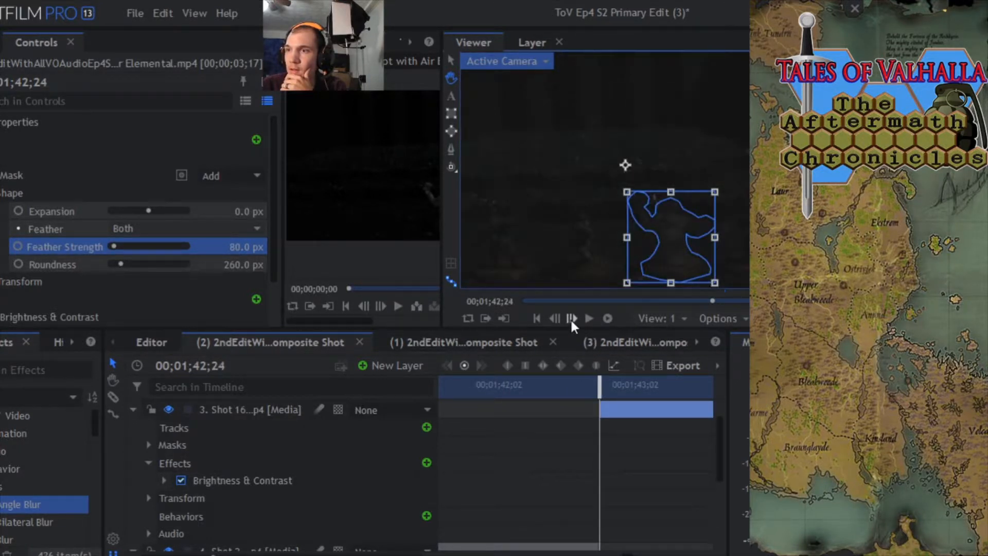
# Set both the feather strength and the roundness of the Shot 16 layer's mask to 180 px and expand the layer's transform properties.
pyautogui.click(256, 413)
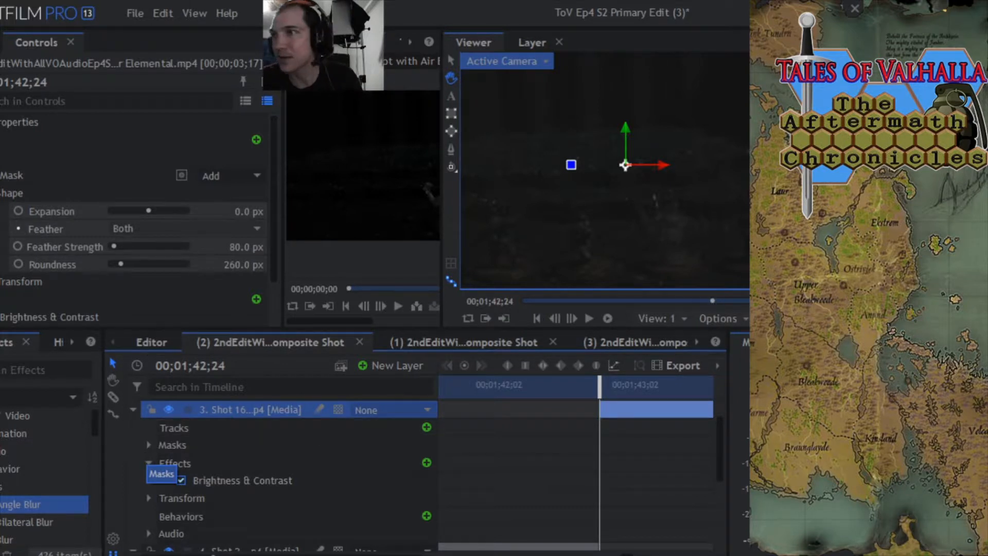
pyautogui.click(147, 462)
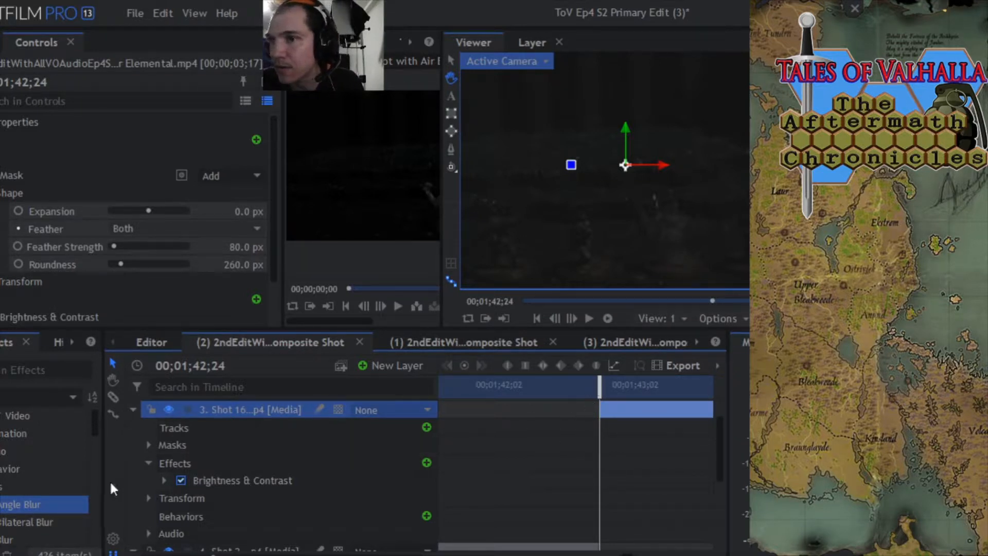
pyautogui.moveTo(152, 462); pyautogui.dragTo(154, 446)
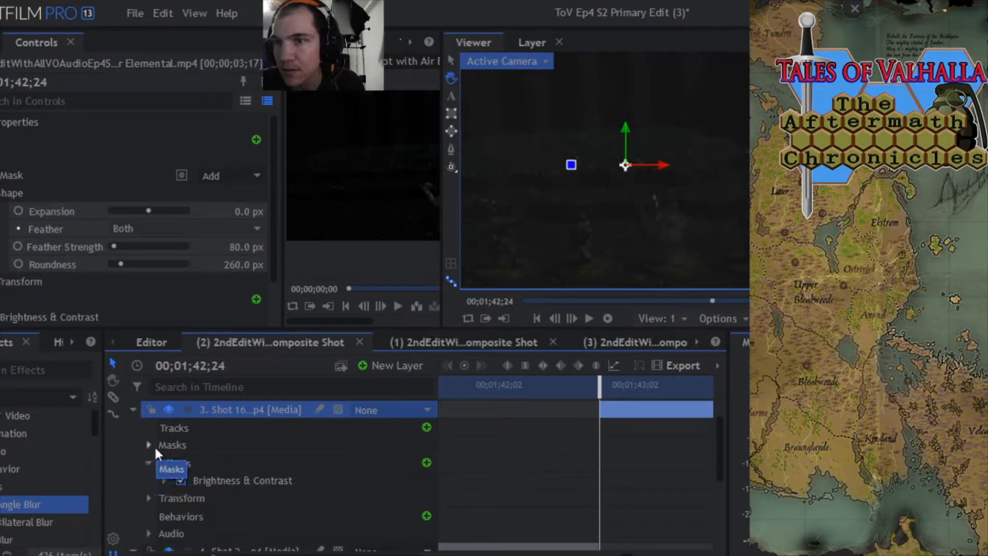
pyautogui.click(148, 497)
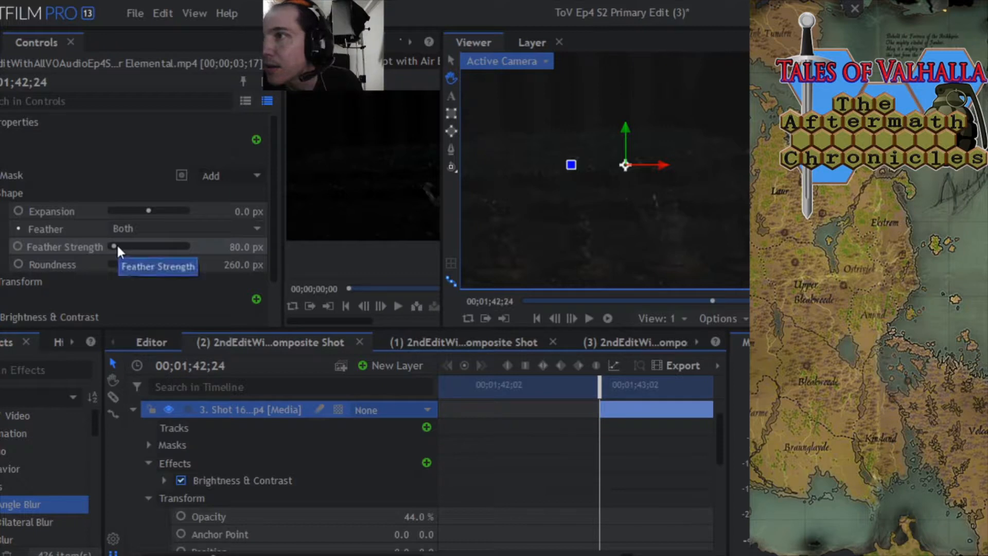
pyautogui.moveTo(116, 245); pyautogui.dragTo(113, 245)
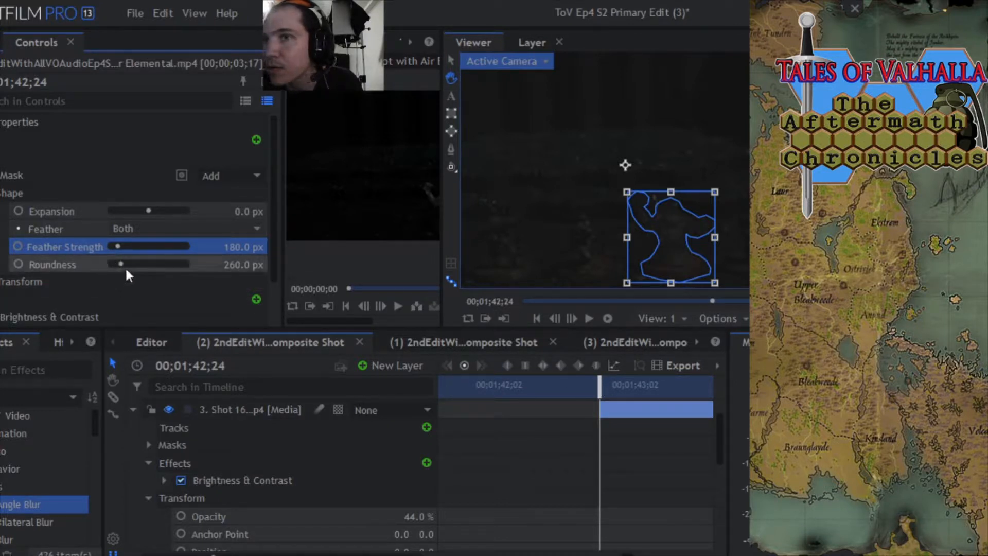
pyautogui.moveTo(120, 265); pyautogui.dragTo(113, 264)
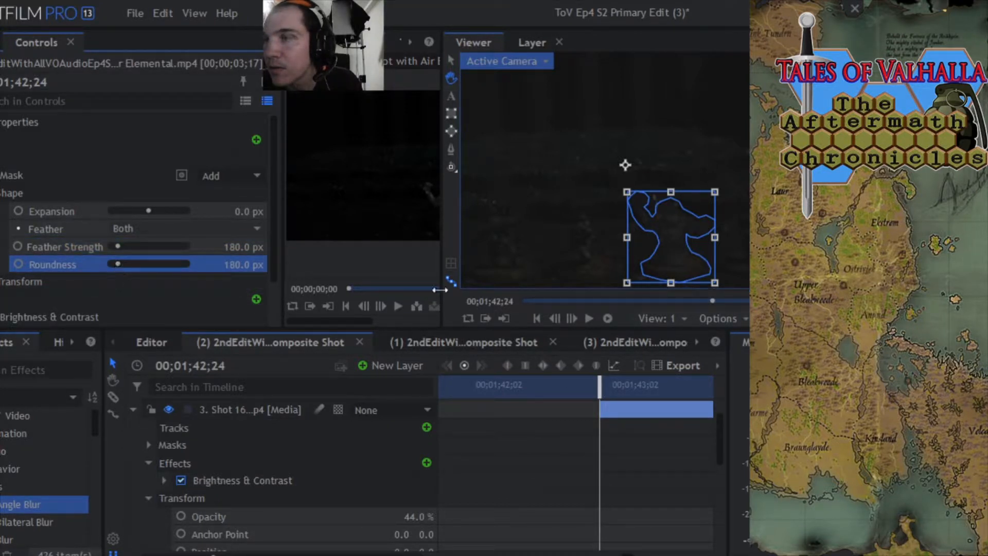
# Select the New Camera layer to hide the mask outline and check the blended elemental at 00;01;42;28.
pyautogui.moveTo(600, 383)
pyautogui.mouseDown()
pyautogui.moveTo(672, 381)
pyautogui.moveTo(570, 385)
pyautogui.moveTo(614, 385)
pyautogui.mouseUp()
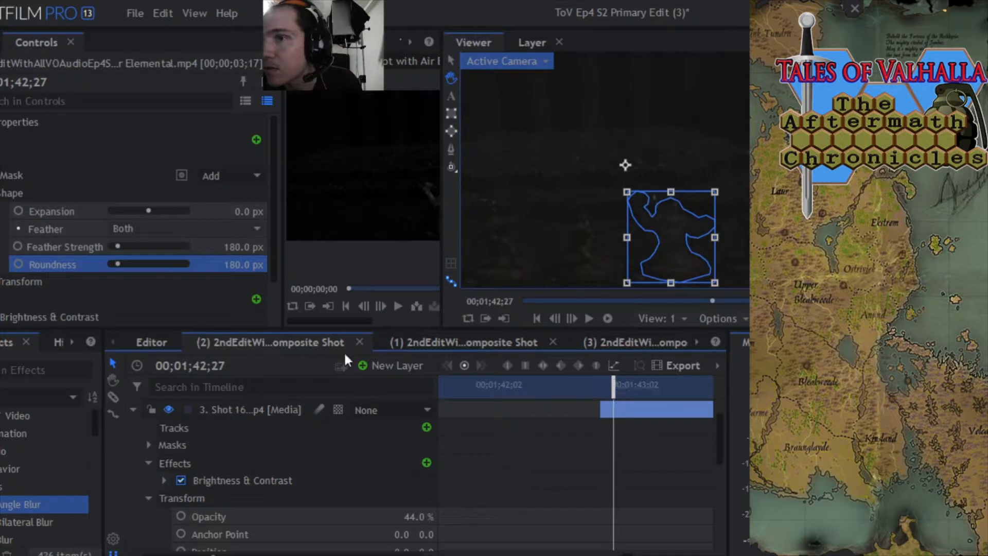
pyautogui.scroll(2, 218, 414)
pyautogui.click(320, 410)
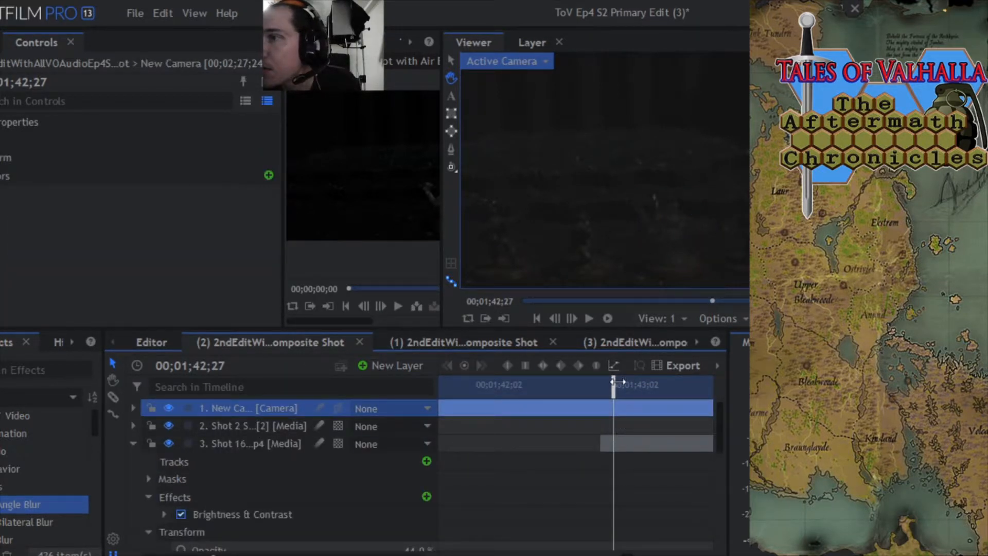
pyautogui.moveTo(614, 385)
pyautogui.mouseDown()
pyautogui.moveTo(662, 384)
pyautogui.moveTo(625, 392)
pyautogui.mouseUp()
pyautogui.moveTo(618, 392); pyautogui.dragTo(623, 393)
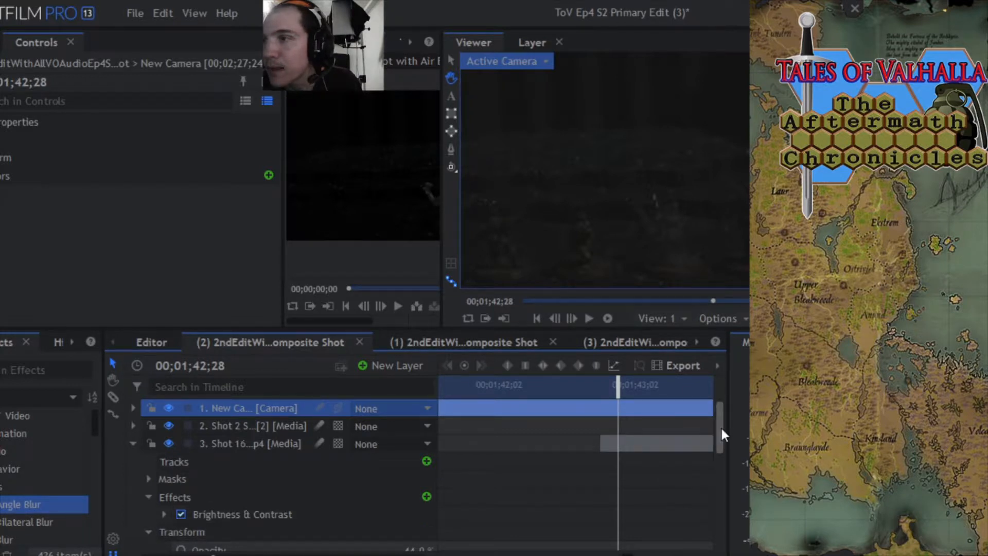
# Set the Shot 16 layer's opacity to 40%, trying 36% first, and check the frame at 00;01;43;01.
pyautogui.moveTo(721, 425); pyautogui.dragTo(722, 444)
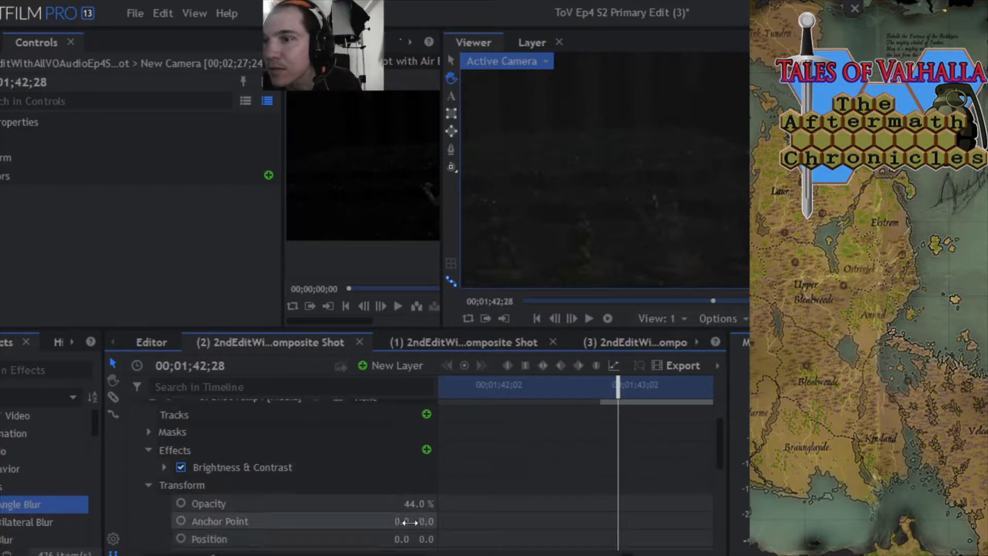
pyautogui.moveTo(410, 503); pyautogui.dragTo(400, 503)
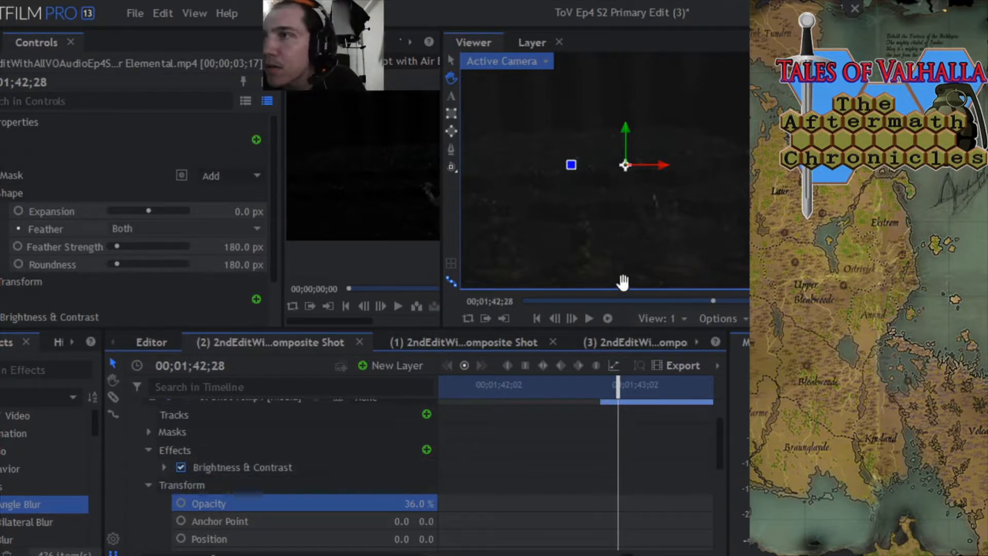
pyautogui.scroll(4, 677, 260)
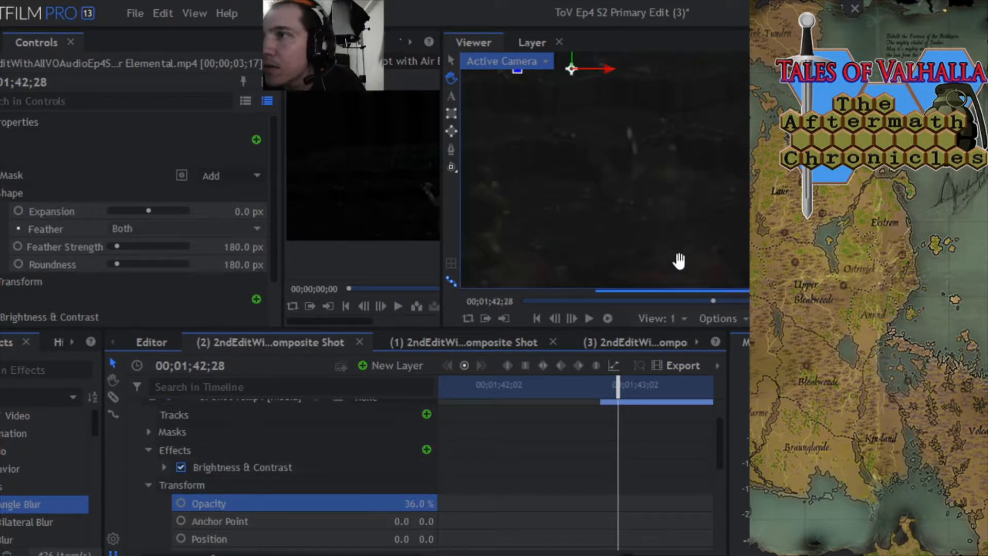
pyautogui.scroll(-4, 669, 262)
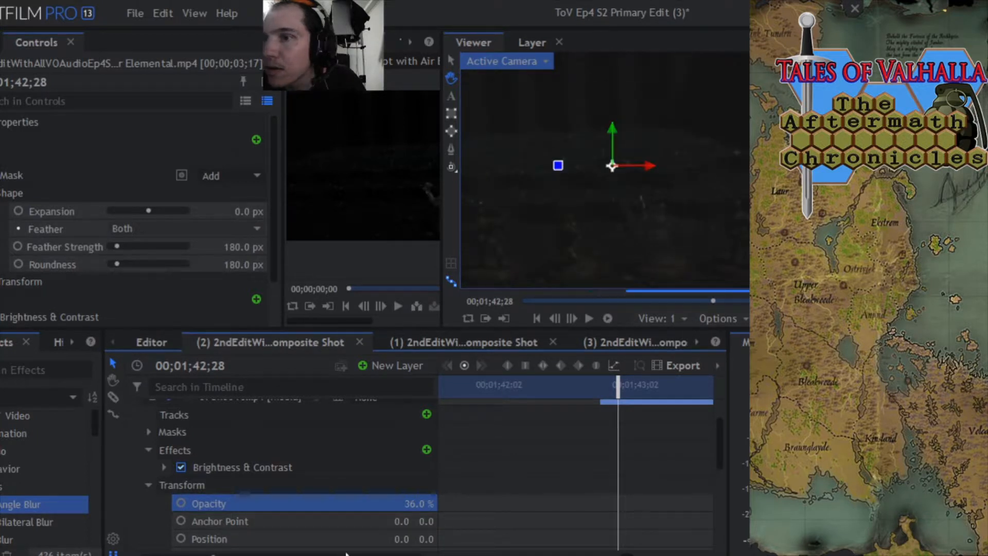
pyautogui.moveTo(404, 506); pyautogui.dragTo(407, 504)
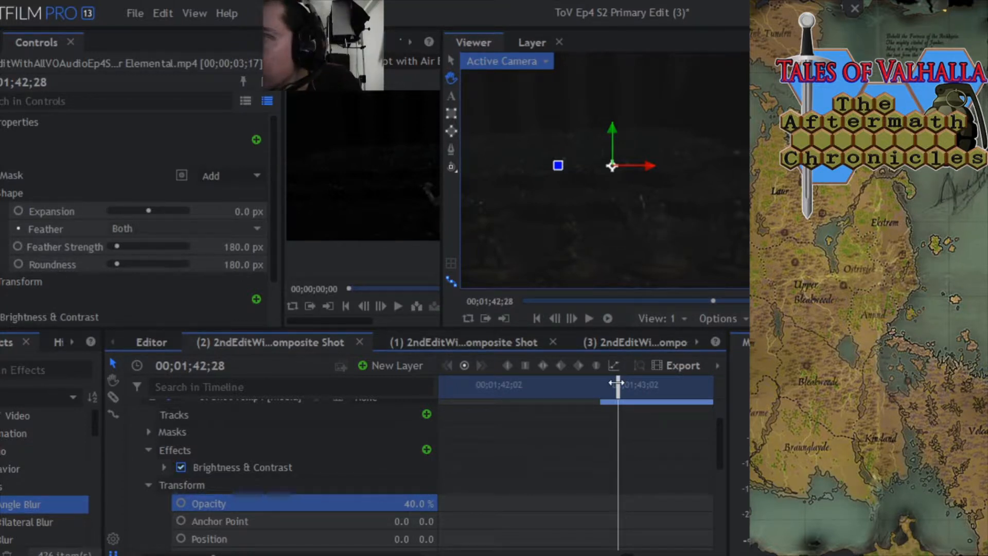
pyautogui.moveTo(617, 387)
pyautogui.mouseDown()
pyautogui.moveTo(671, 391)
pyautogui.moveTo(601, 393)
pyautogui.moveTo(628, 392)
pyautogui.mouseUp()
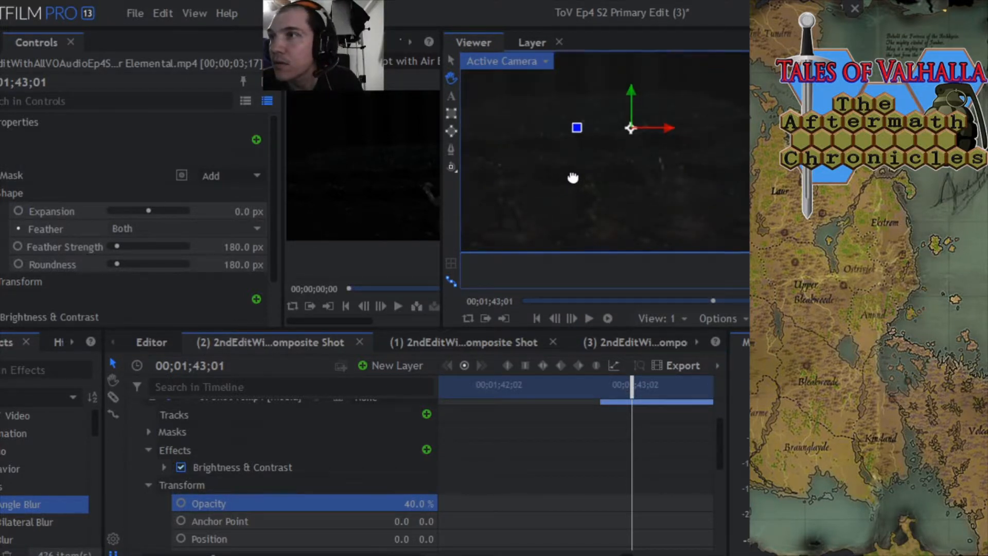
# Reframe the viewer image, collapse the Shot 16 layer and play the composite from before that clip through to 00;01;47;04.
pyautogui.moveTo(573, 176); pyautogui.dragTo(591, 223)
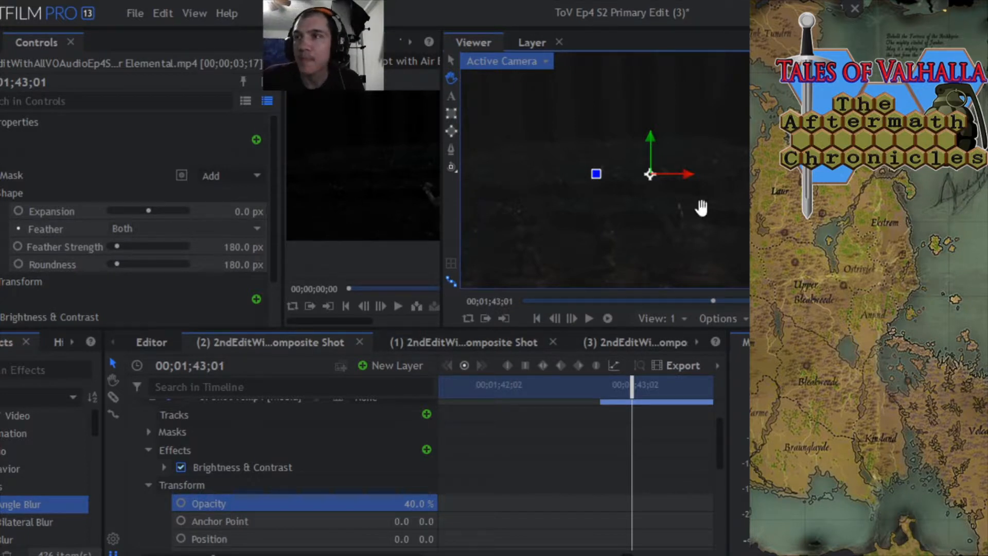
pyautogui.moveTo(629, 395)
pyautogui.mouseDown()
pyautogui.moveTo(702, 395)
pyautogui.moveTo(616, 395)
pyautogui.mouseUp()
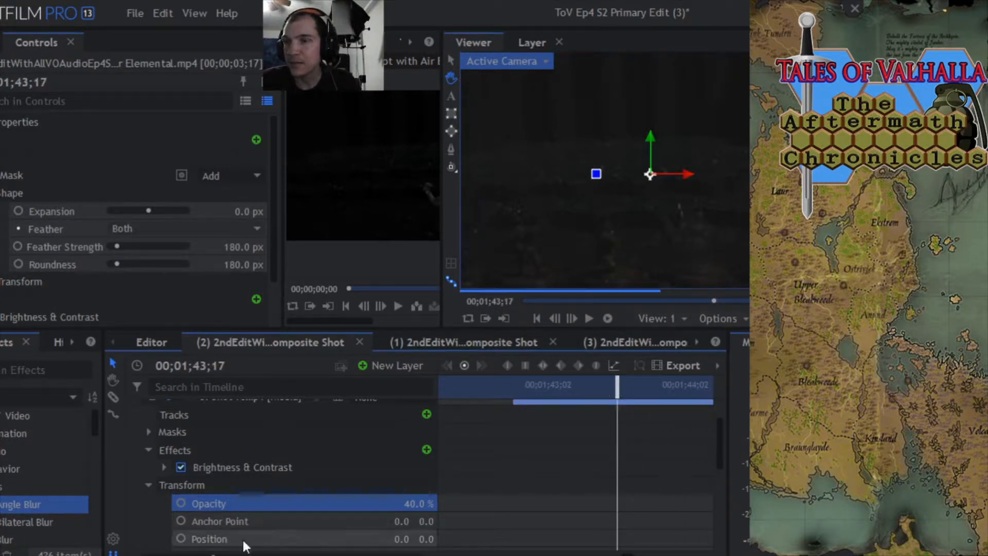
pyautogui.moveTo(213, 555); pyautogui.dragTo(163, 555)
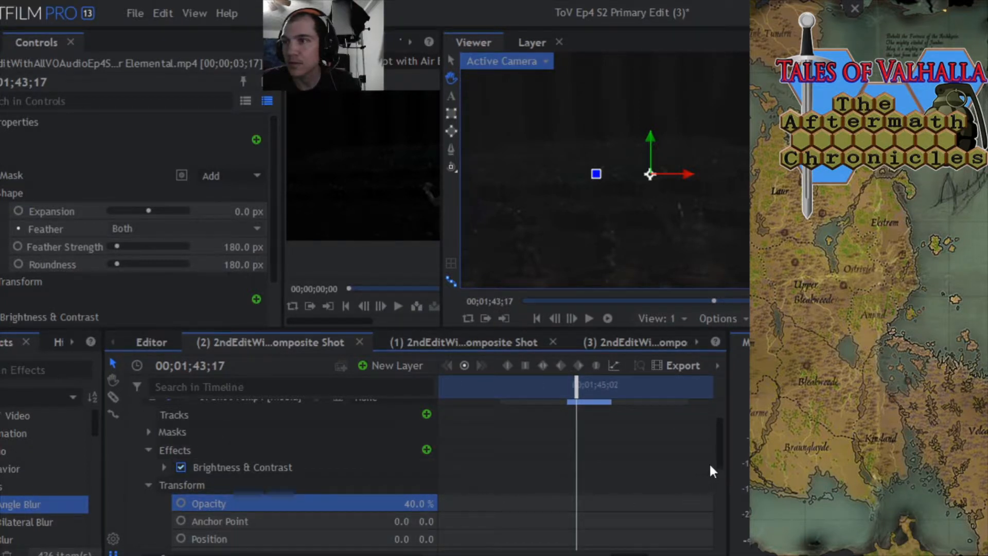
pyautogui.scroll(2, 719, 452)
pyautogui.click(132, 442)
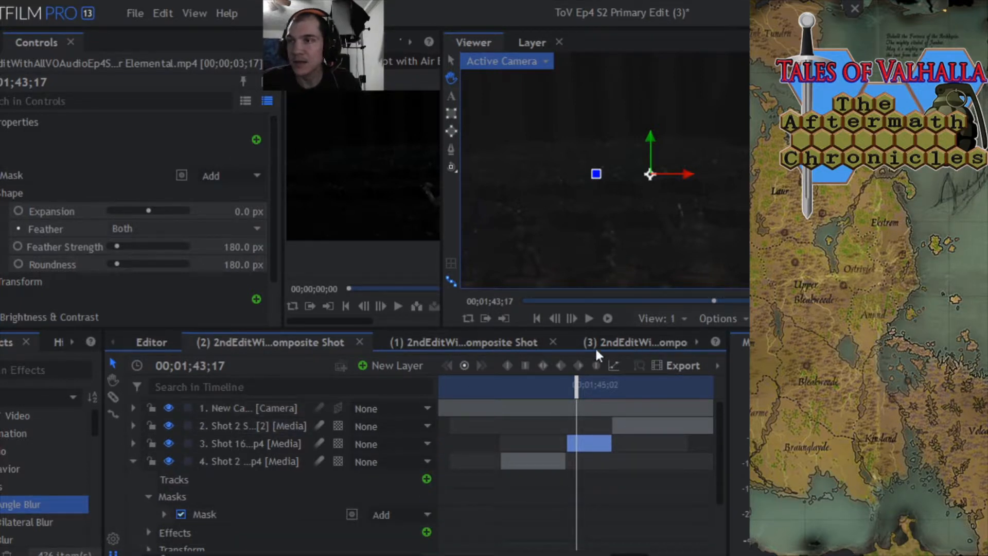
pyautogui.moveTo(577, 386); pyautogui.dragTo(502, 393)
pyautogui.click(591, 318)
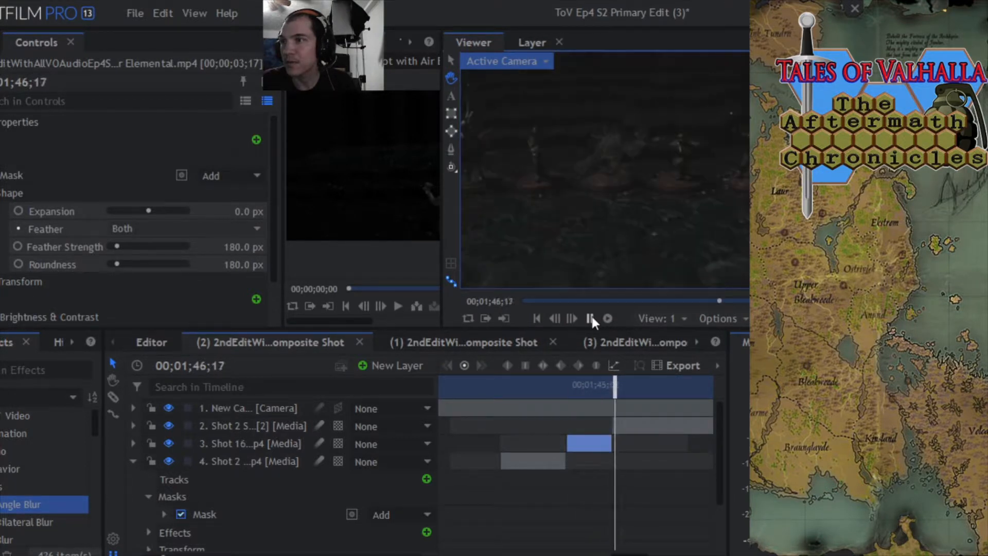
pyautogui.click(591, 318)
# Set the Shot 16 layer's opacity to 44% and check the frame at 00;01;44;13.
pyautogui.click(133, 444)
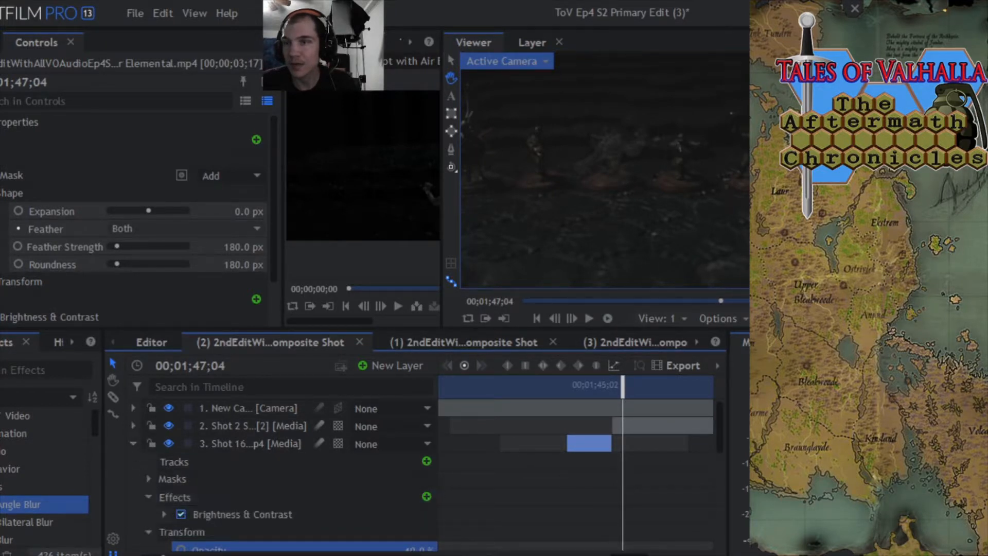
pyautogui.moveTo(722, 442); pyautogui.dragTo(718, 460)
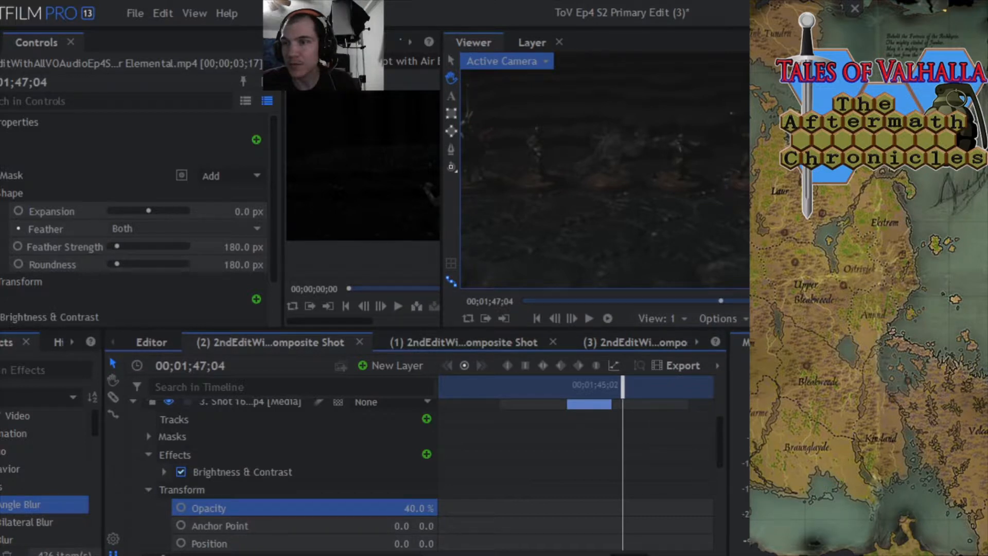
pyautogui.moveTo(406, 509); pyautogui.dragTo(408, 508)
pyautogui.moveTo(622, 380); pyautogui.dragTo(587, 385)
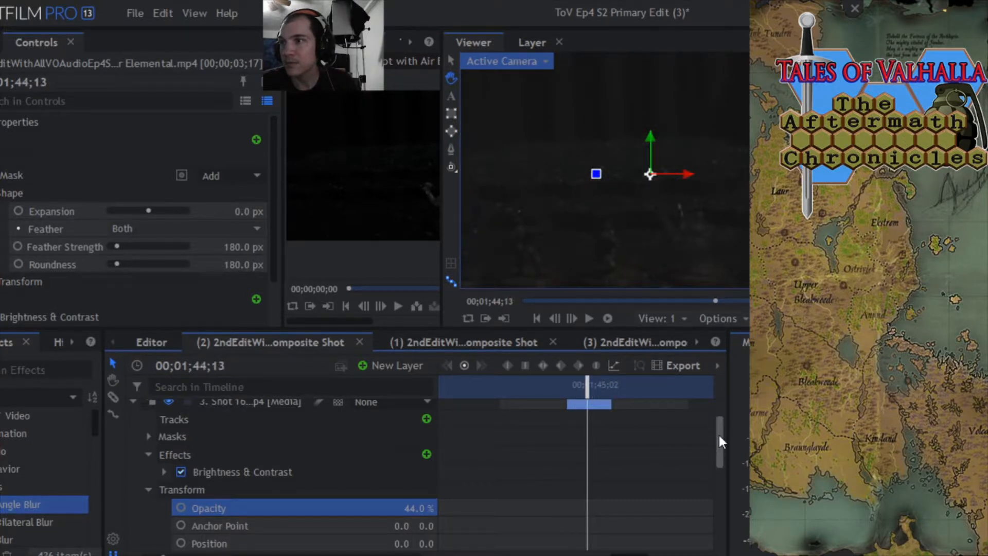
# Save the project.
pyautogui.moveTo(719, 435); pyautogui.dragTo(717, 385)
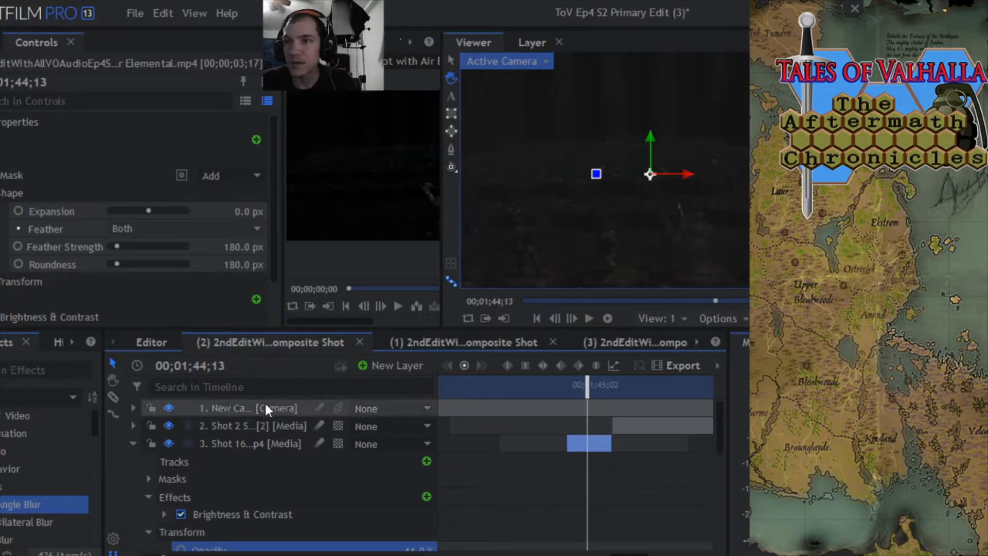
pyautogui.click(135, 15)
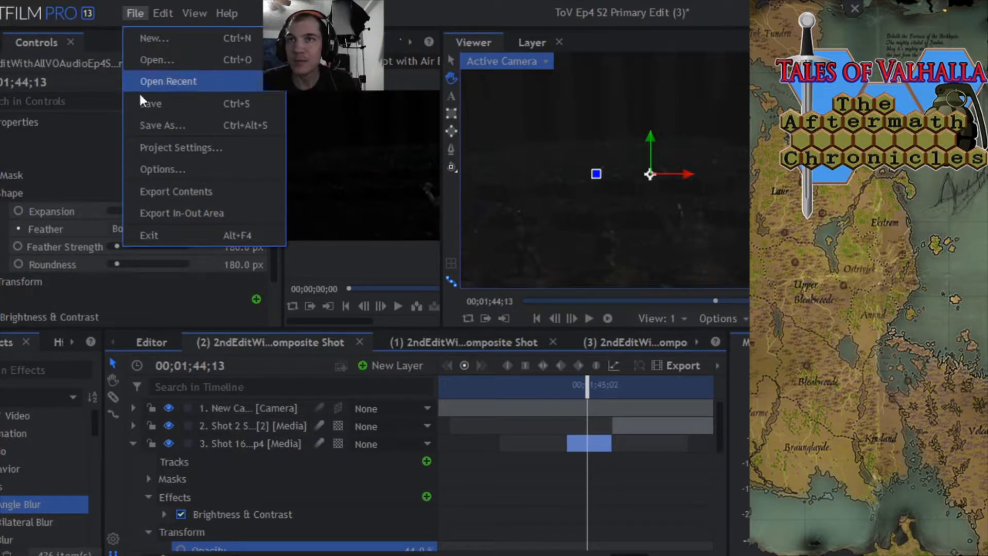
pyautogui.click(141, 106)
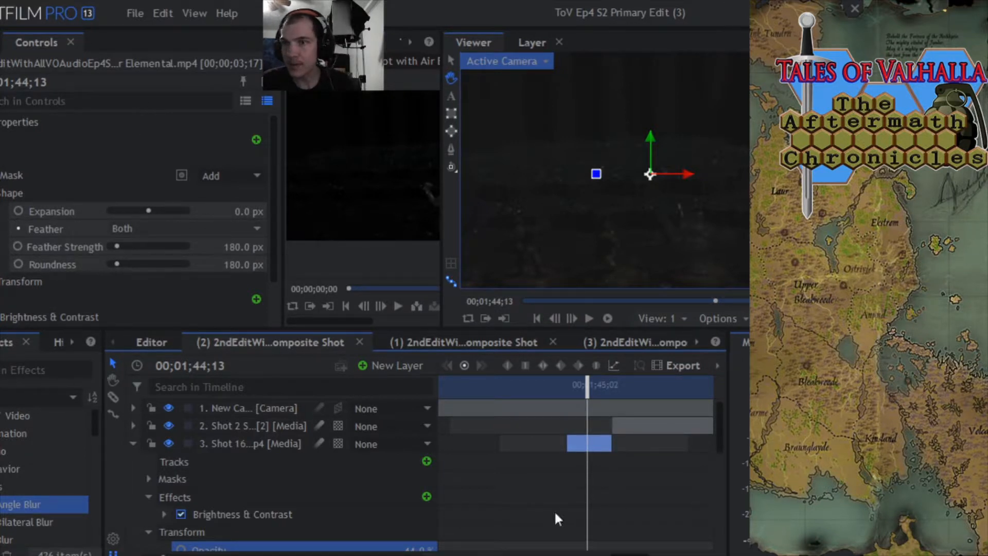
# Collapse the Shot 16 layer and the lower Shot 2 layer in a zoomed-out timeline.
pyautogui.moveTo(163, 555)
pyautogui.mouseDown()
pyautogui.moveTo(148, 555)
pyautogui.moveTo(158, 555)
pyautogui.mouseUp()
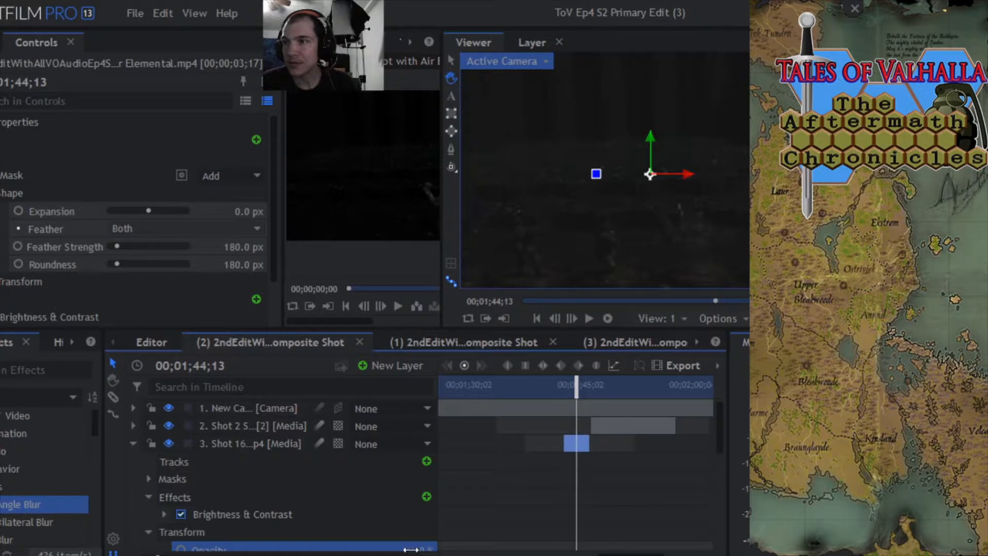
pyautogui.click(133, 443)
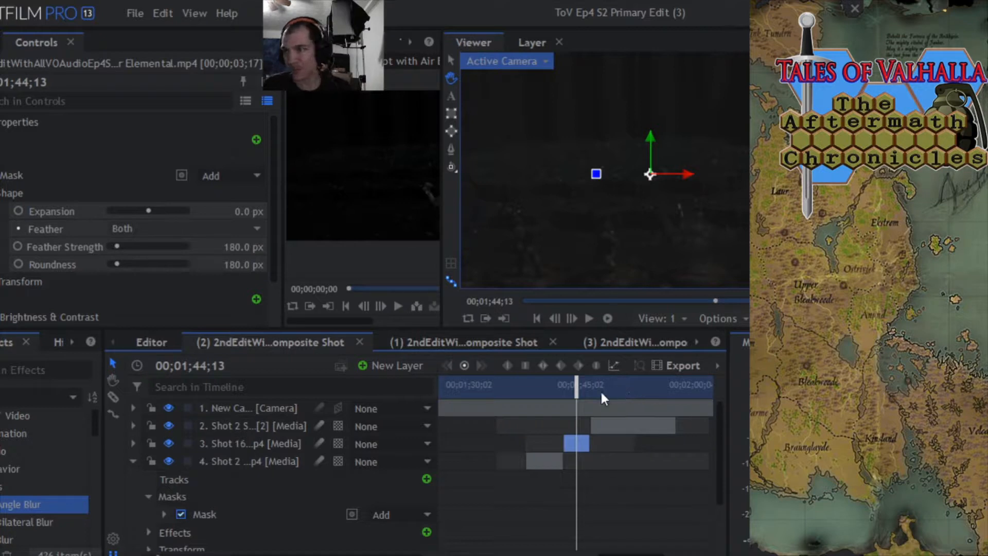
pyautogui.moveTo(158, 555); pyautogui.dragTo(148, 555)
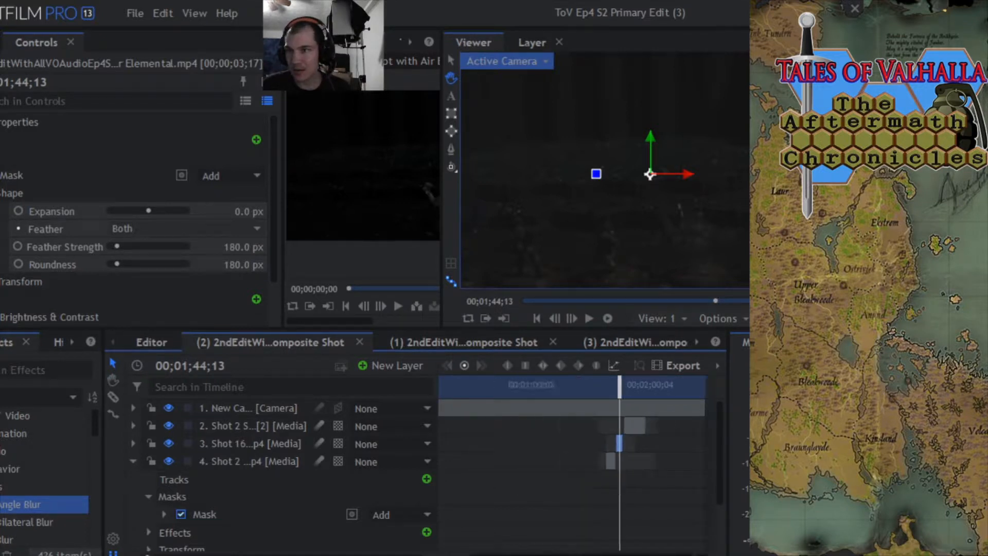
pyautogui.click(133, 460)
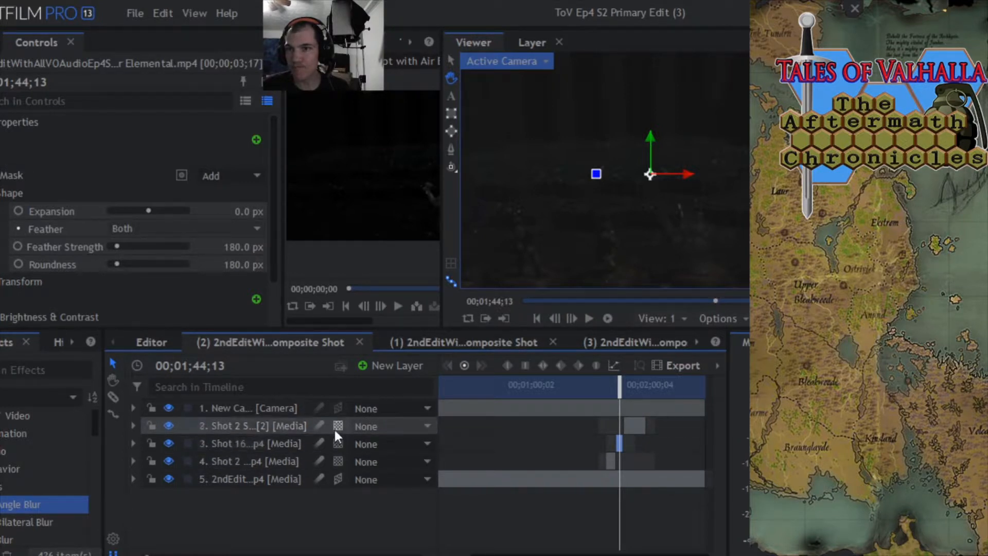
# Play the composite across the Shot 2 and Shot 16 clips through to 00;01;48;01 to review the transitions.
pyautogui.moveTo(623, 397); pyautogui.dragTo(605, 385)
pyautogui.click(590, 319)
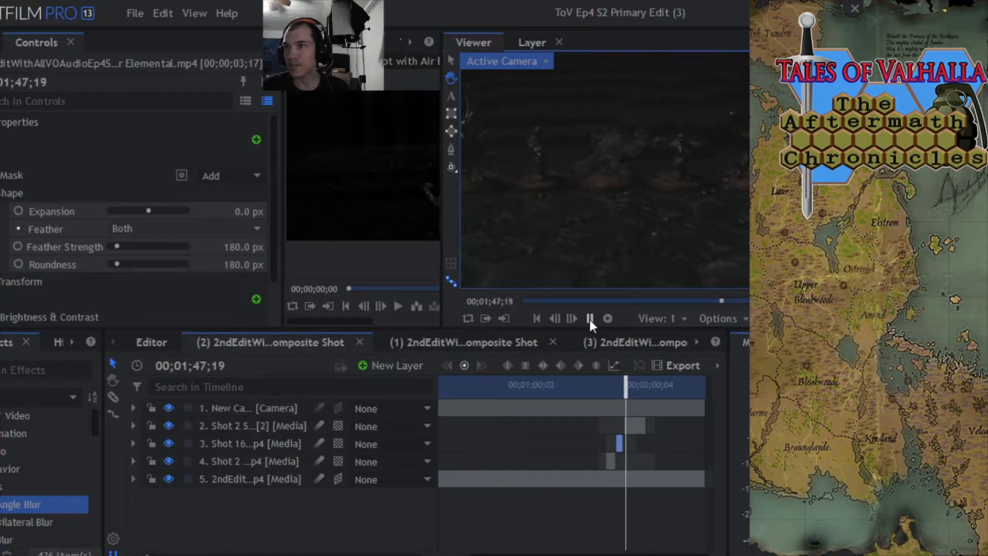
pyautogui.click(590, 319)
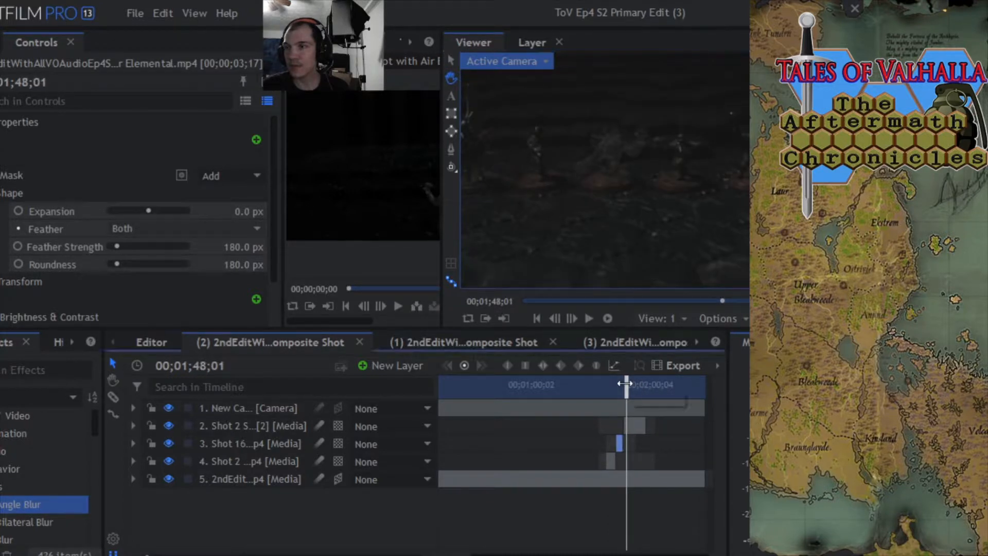
# Rewind the composite to its start, scan the opening of the main edit sequence, and return to the second composite shot.
pyautogui.moveTo(626, 383); pyautogui.dragTo(435, 395)
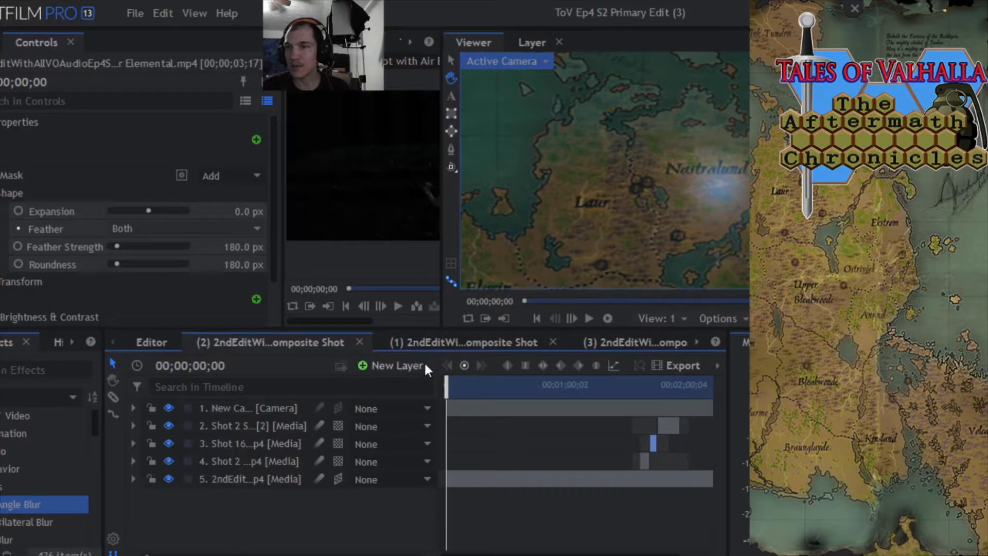
pyautogui.click(137, 343)
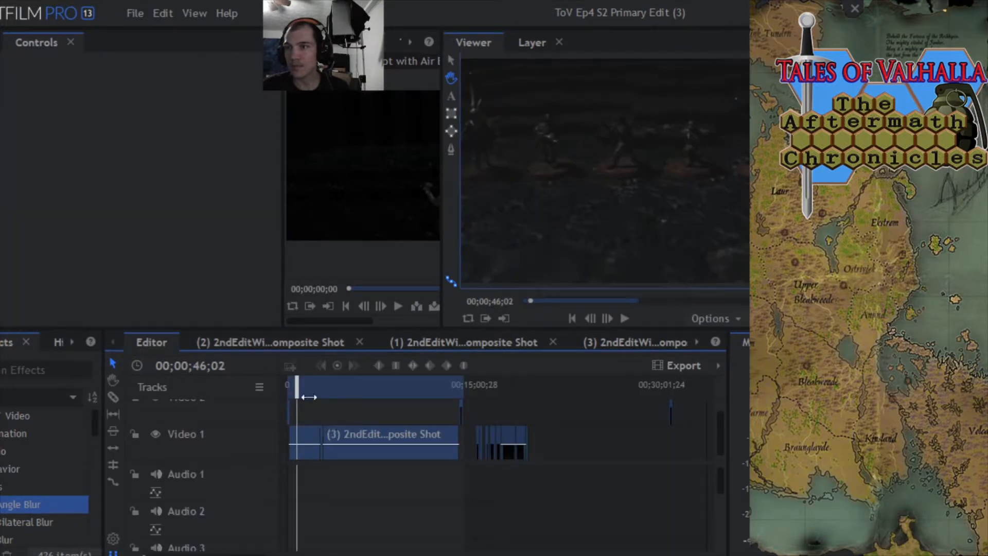
pyautogui.moveTo(298, 390); pyautogui.dragTo(309, 386)
pyautogui.click(296, 343)
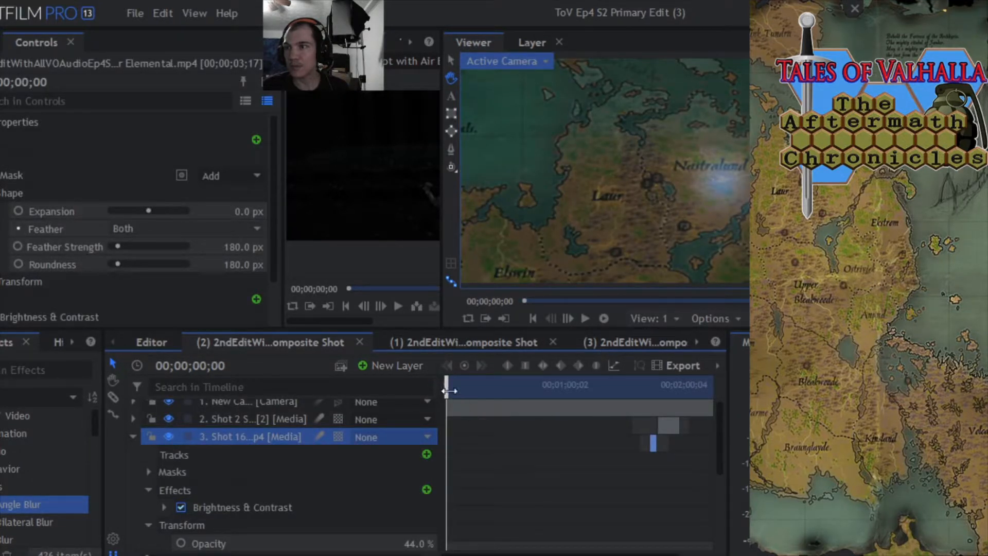
# Examine the second composite shot near its end, playing from 00;02;16;21 and going back to 00;02;08;18.
pyautogui.moveTo(449, 391); pyautogui.dragTo(684, 391)
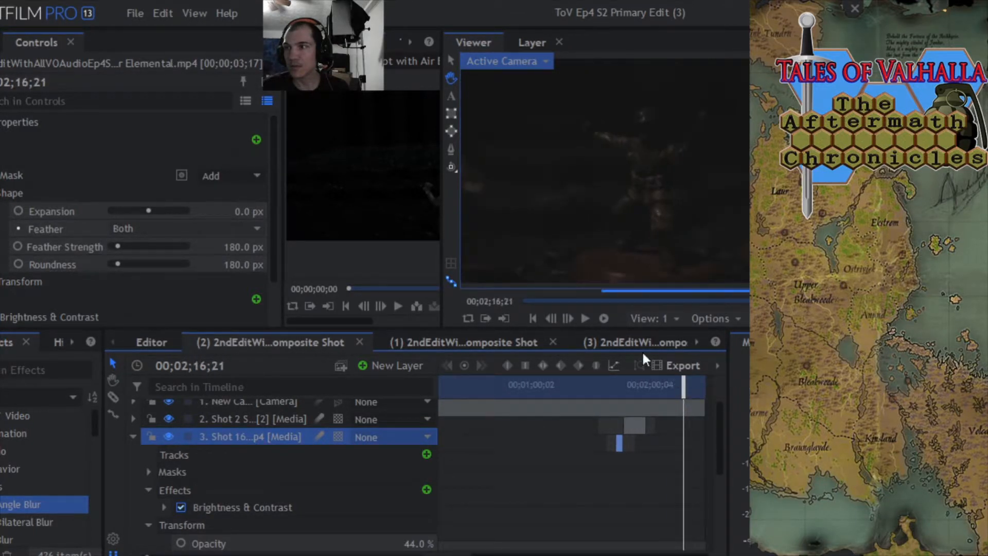
pyautogui.click(585, 319)
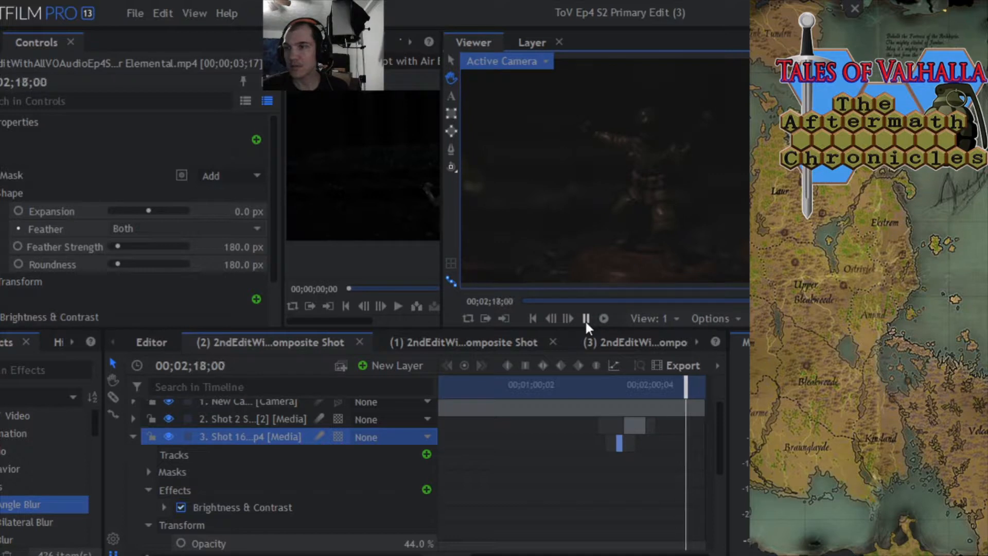
pyautogui.click(584, 320)
pyautogui.moveTo(688, 390); pyautogui.dragTo(666, 390)
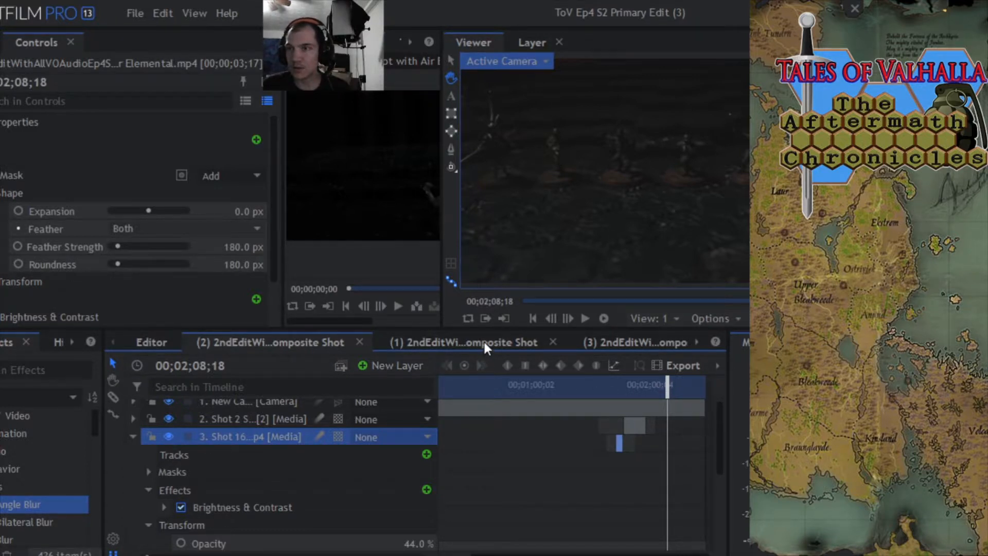
# Open the third composite shot, load the second Shot 2 S2 Ep4.mp4 media item for preview, and play the composite's first seconds.
pyautogui.click(632, 341)
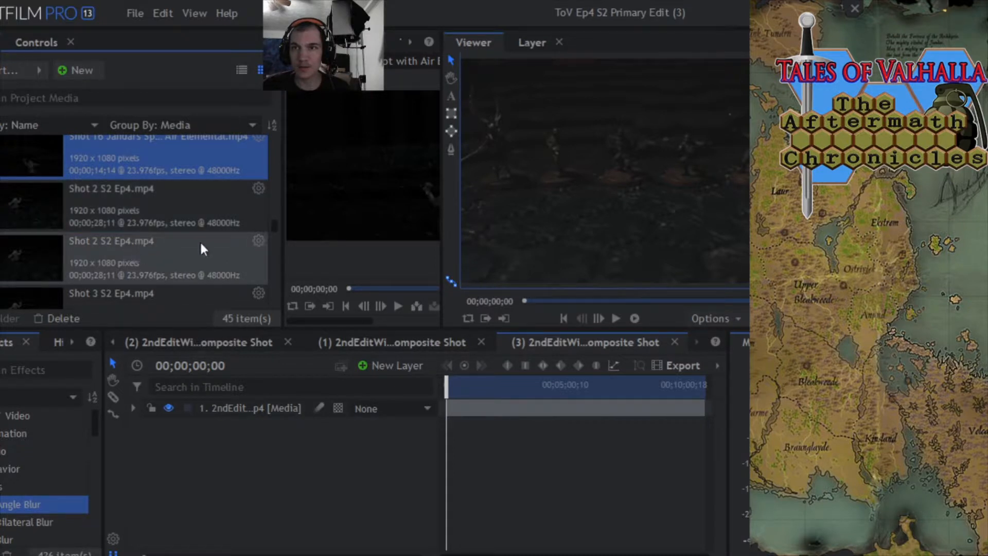
pyautogui.click(84, 252)
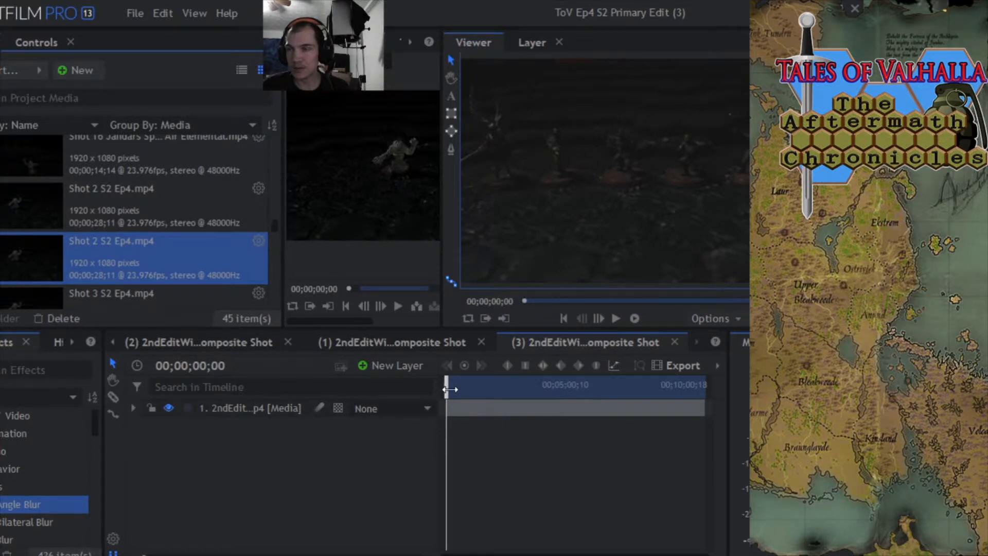
pyautogui.click(615, 319)
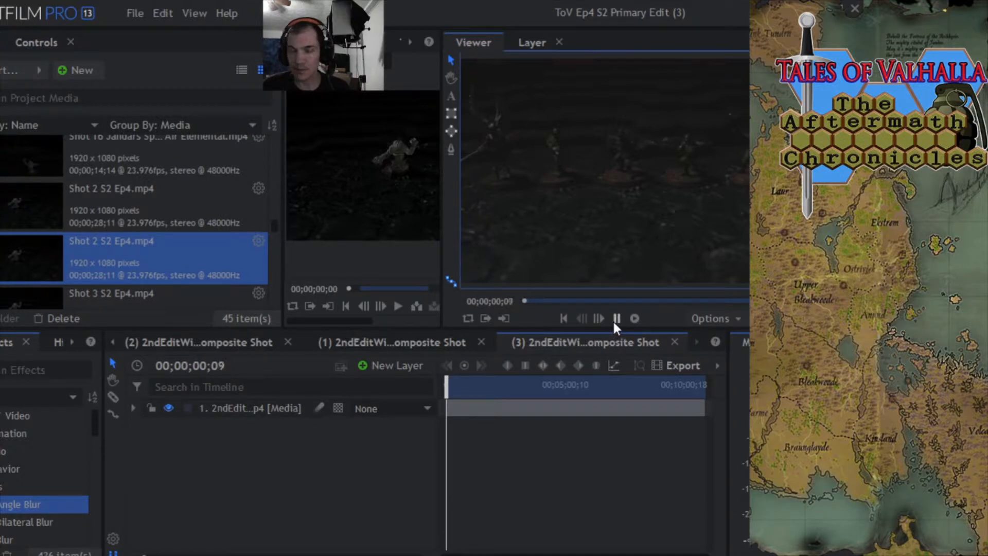
pyautogui.click(615, 320)
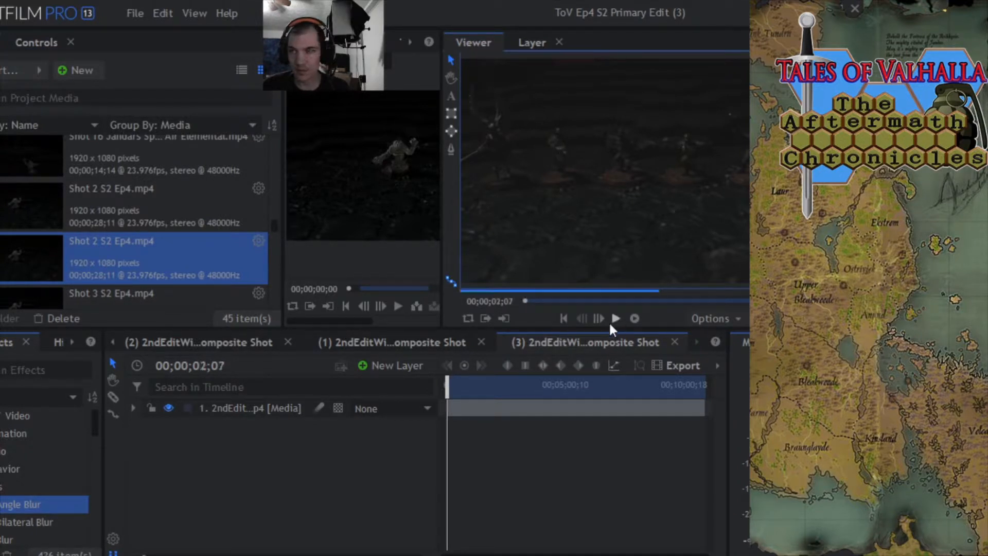
# Preview the third composite shot from about 00;03;53, and go back to 00;02;04;07 and play from there.
pyautogui.moveTo(447, 384); pyautogui.dragTo(538, 385)
pyautogui.click(616, 318)
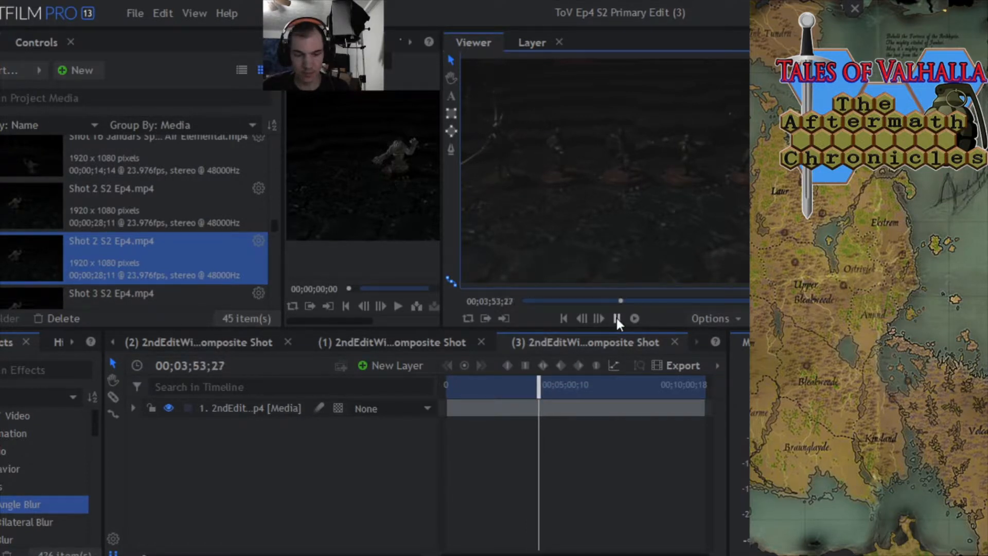
pyautogui.click(617, 318)
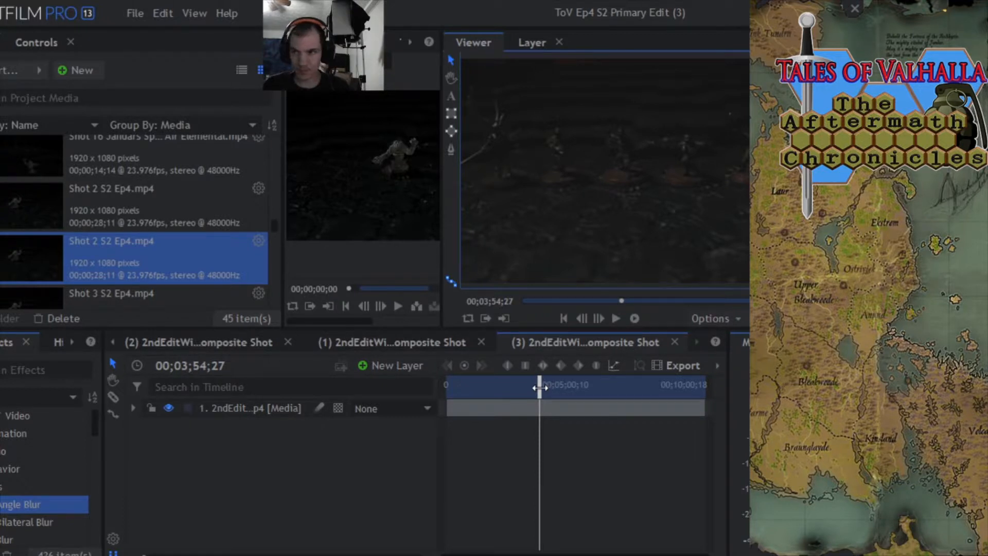
pyautogui.moveTo(539, 387); pyautogui.dragTo(496, 387)
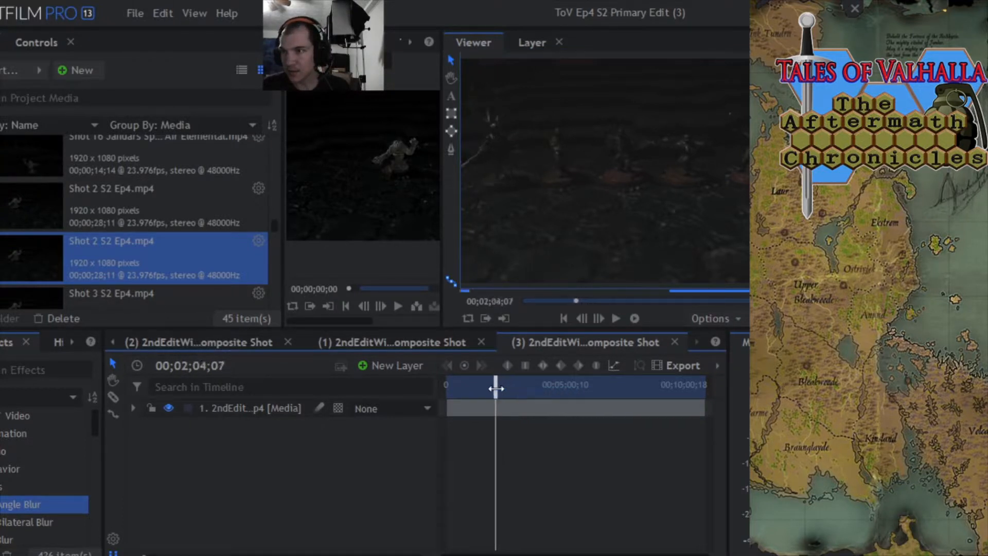
pyautogui.click(616, 318)
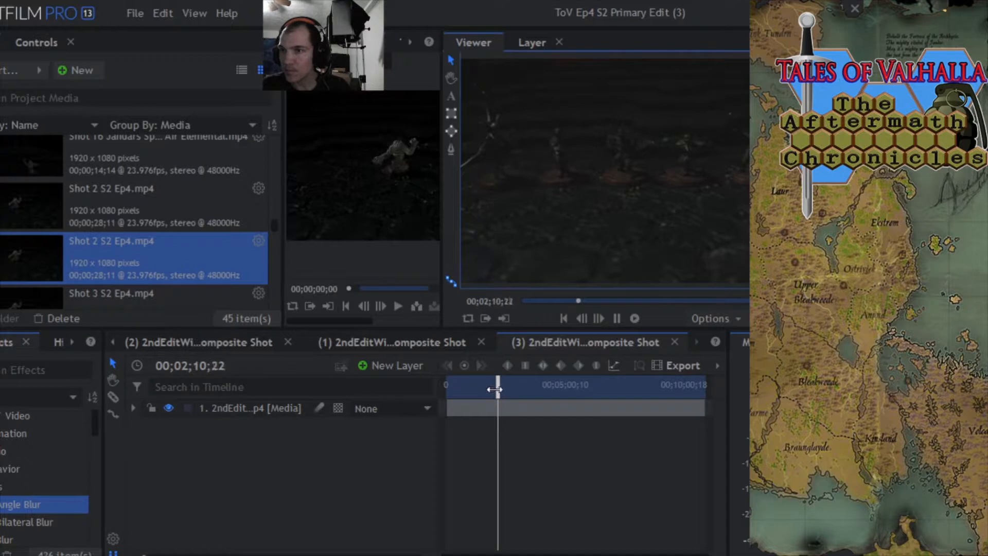
# Examine the third composite shot further along, playing sections from about 00;02;34 and from 00;03;03;21.
pyautogui.click(154, 554)
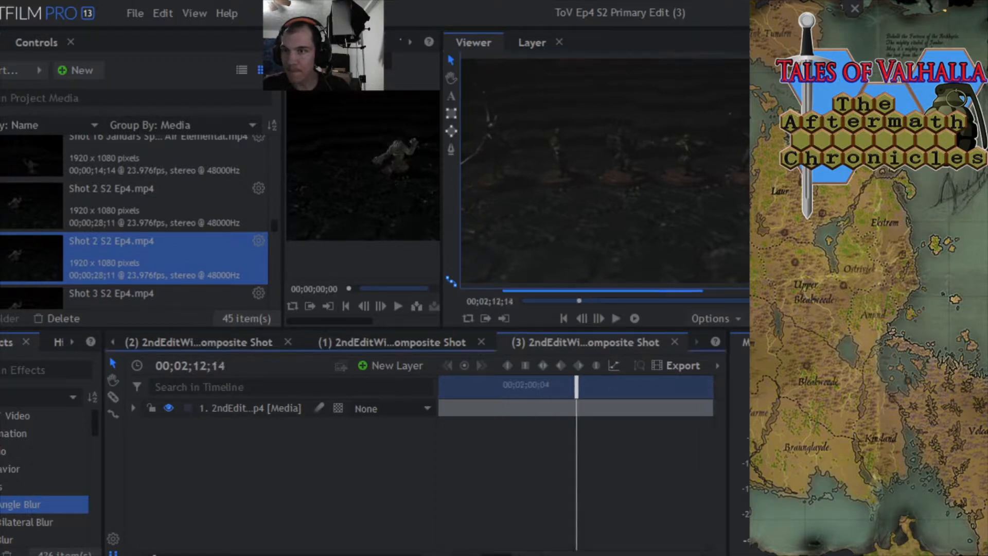
pyautogui.moveTo(578, 385); pyautogui.dragTo(652, 385)
pyautogui.click(616, 318)
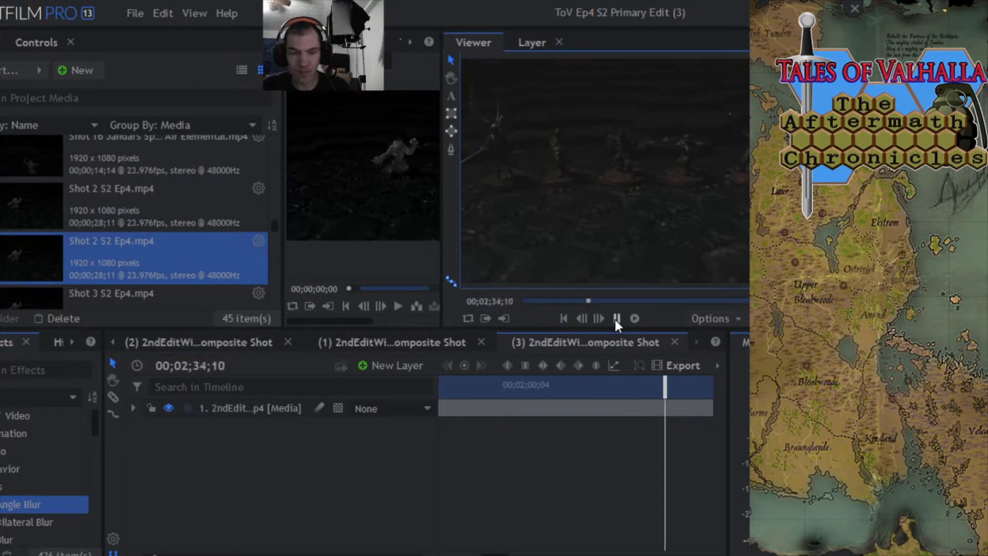
pyautogui.click(616, 319)
pyautogui.moveTo(676, 396)
pyautogui.mouseDown()
pyautogui.moveTo(702, 390)
pyautogui.moveTo(659, 393)
pyautogui.mouseUp()
pyautogui.scroll(-3, 537, 404)
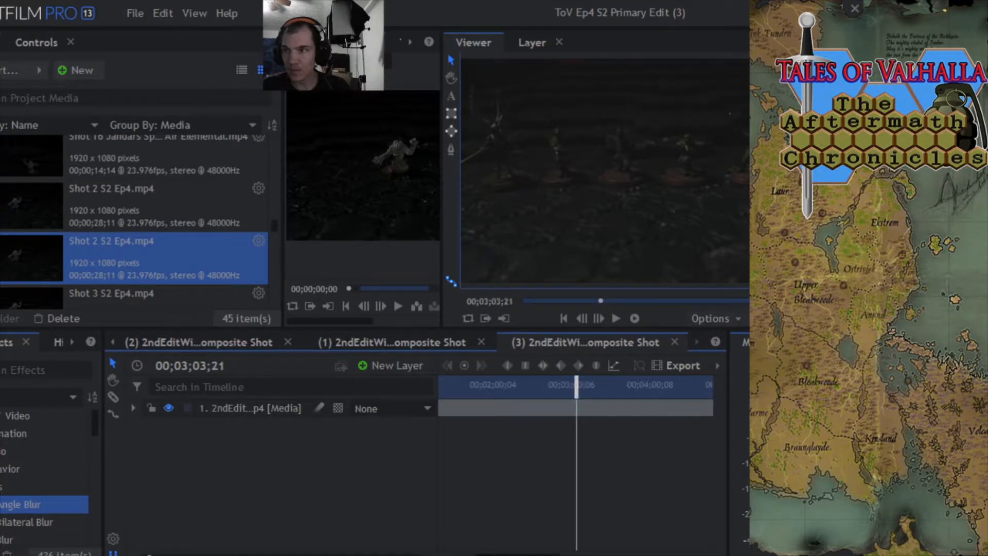
pyautogui.click(614, 318)
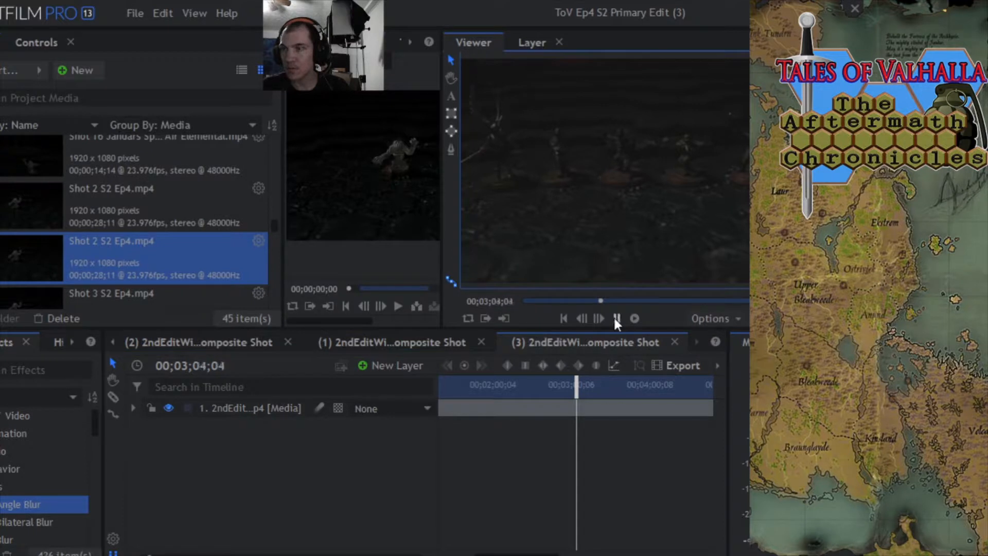
# Return the third composite shot to 00;02;10;10 and review it in short playbacks through about 00;02;35.
pyautogui.moveTo(580, 394); pyautogui.dragTo(507, 393)
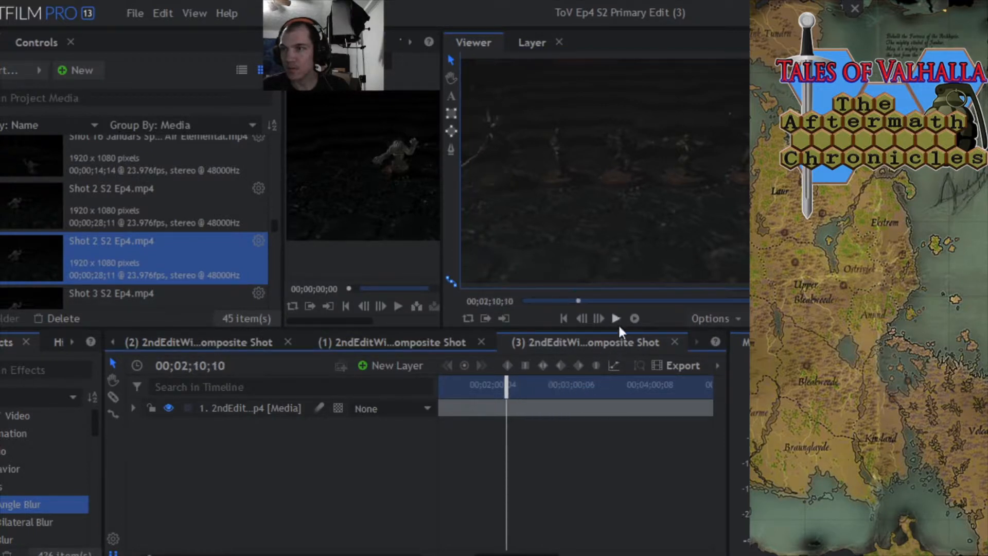
pyautogui.click(616, 319)
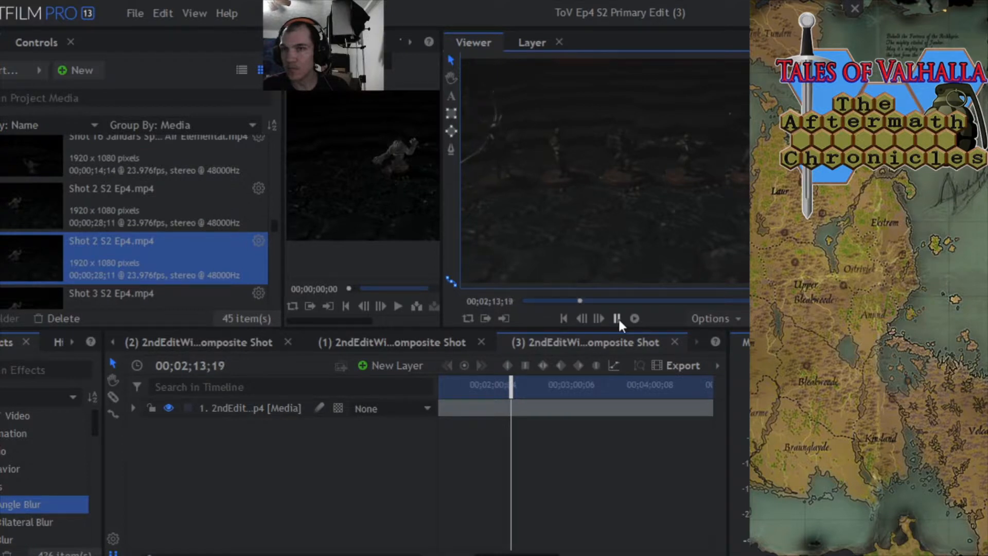
pyautogui.click(619, 320)
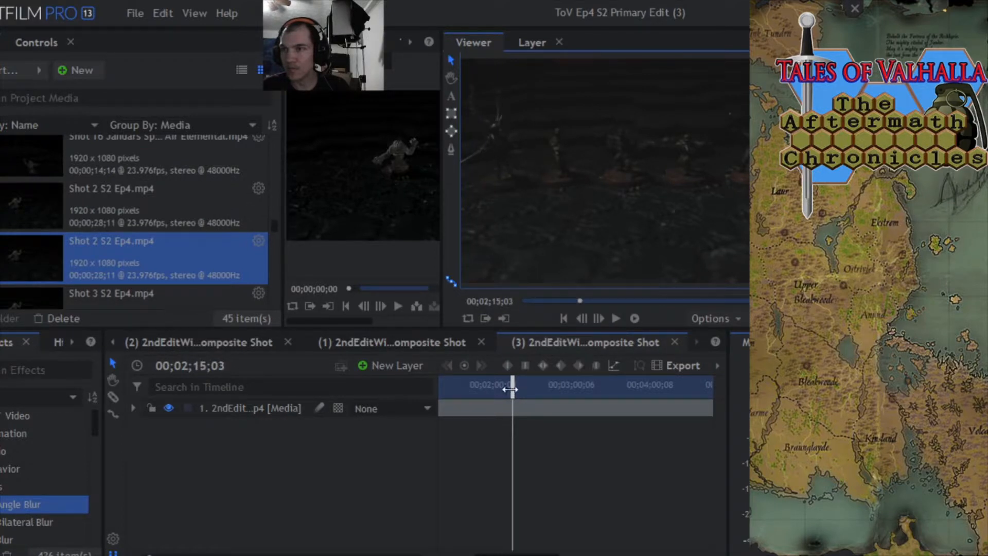
pyautogui.moveTo(513, 389); pyautogui.dragTo(521, 388)
pyautogui.click(616, 318)
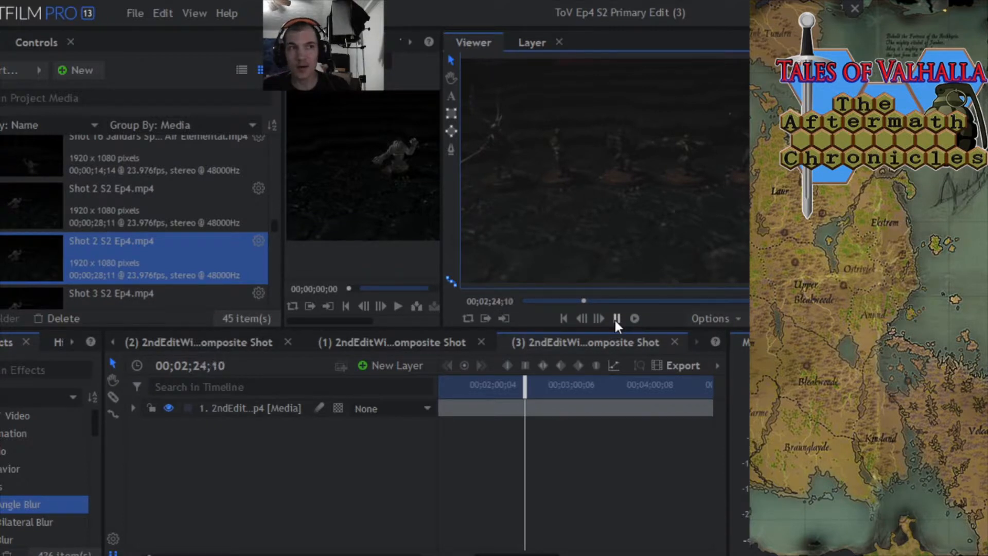
pyautogui.click(616, 319)
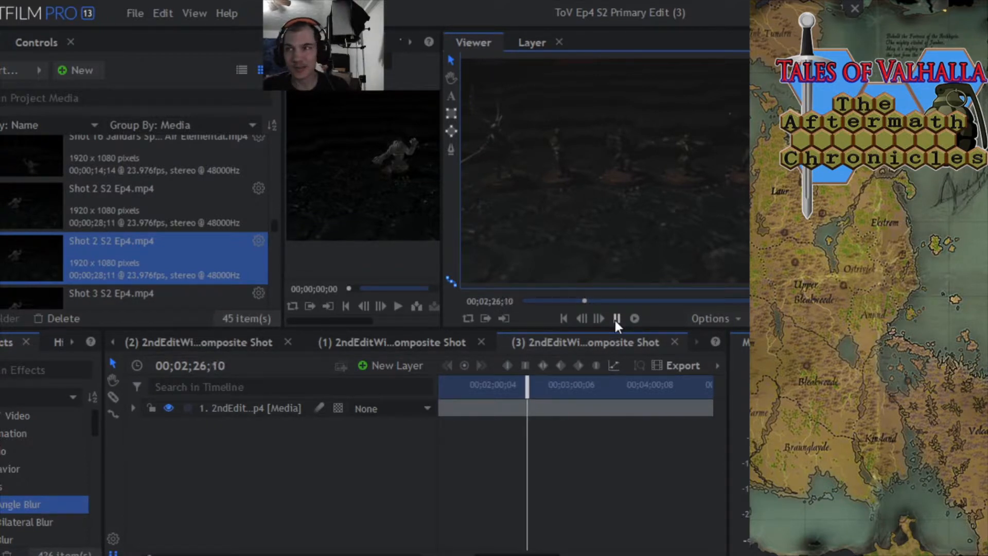
pyautogui.click(616, 318)
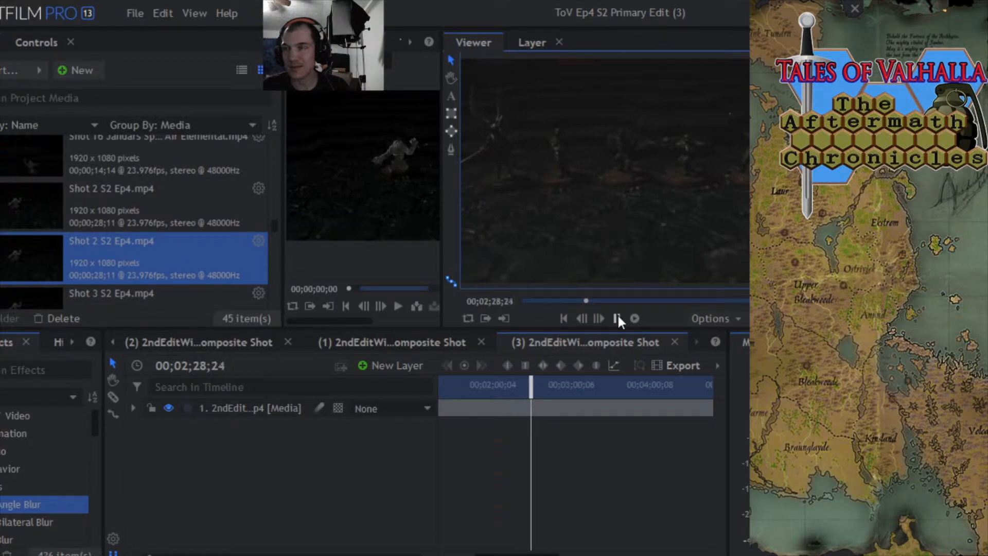
pyautogui.click(616, 319)
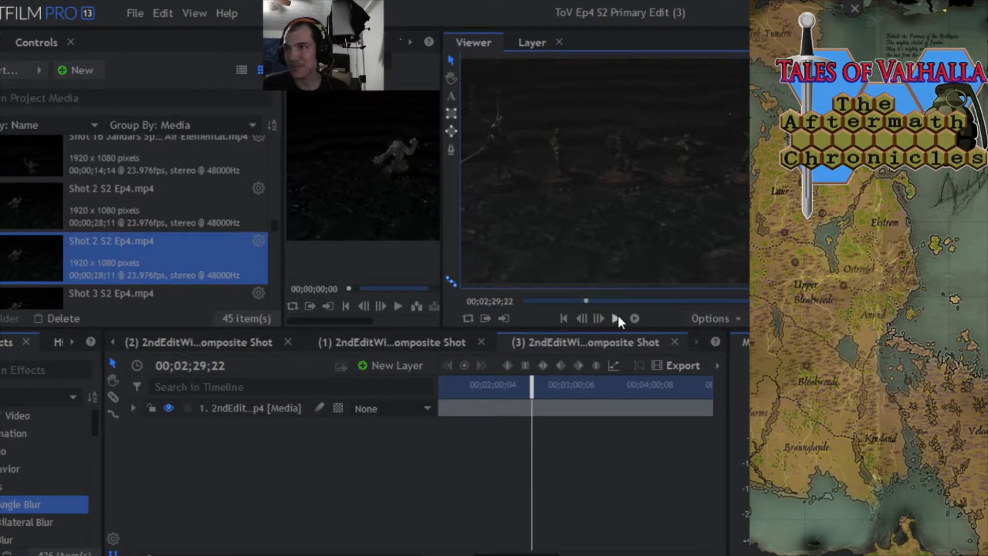
pyautogui.click(618, 316)
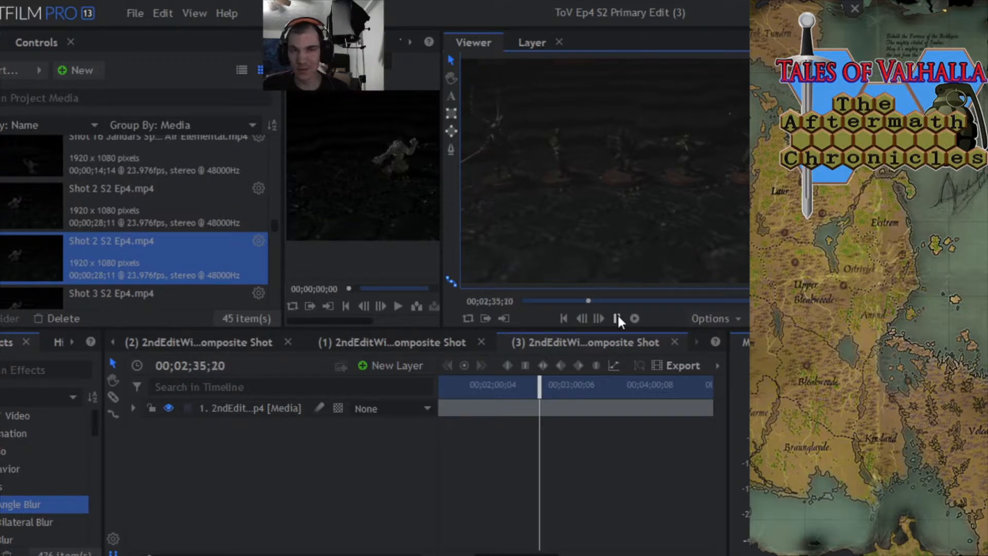
# Add Shot 2 S2 Ep4.mp4 as a layer in composite shot (3) and start its clip at 00;02;51;27.
pyautogui.click(617, 316)
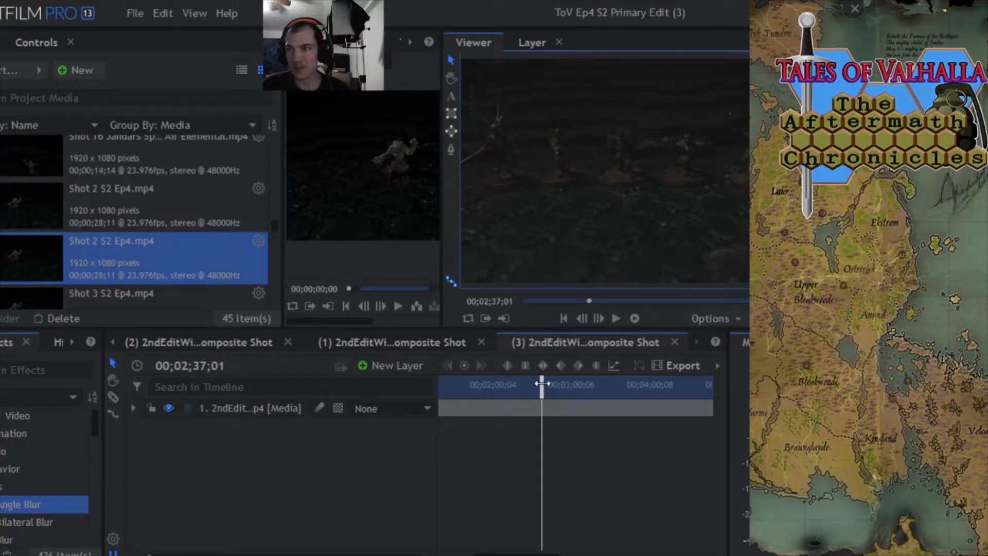
pyautogui.moveTo(540, 383); pyautogui.dragTo(552, 383)
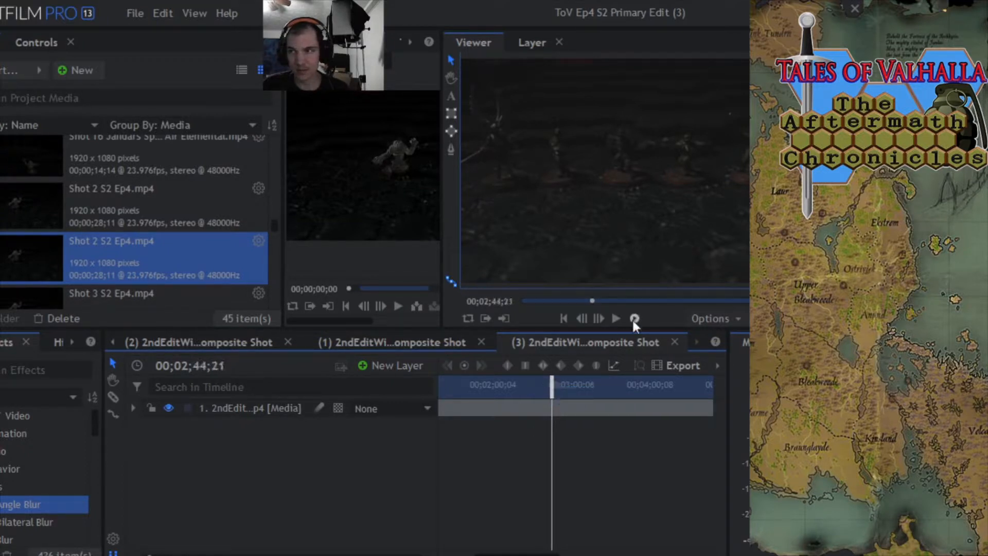
pyautogui.click(615, 317)
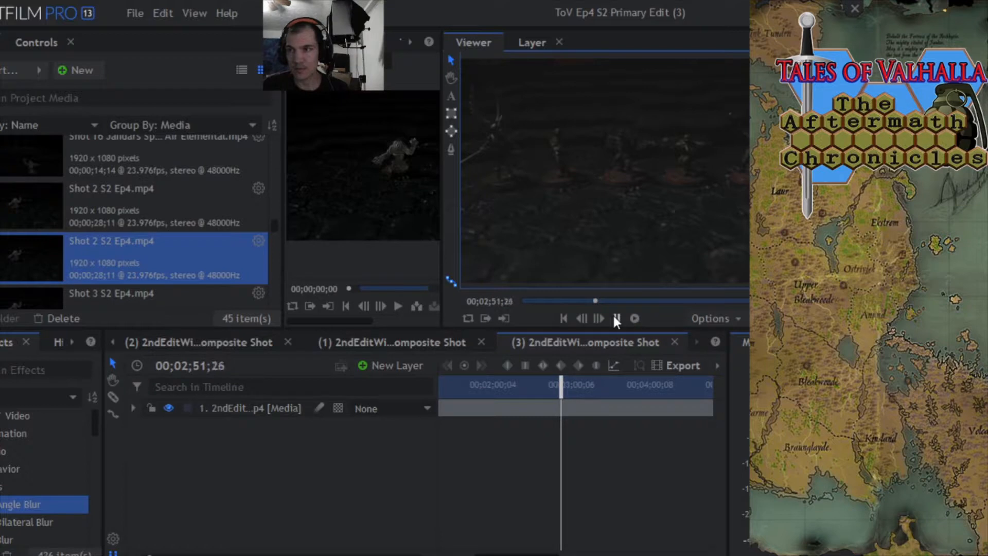
pyautogui.click(616, 319)
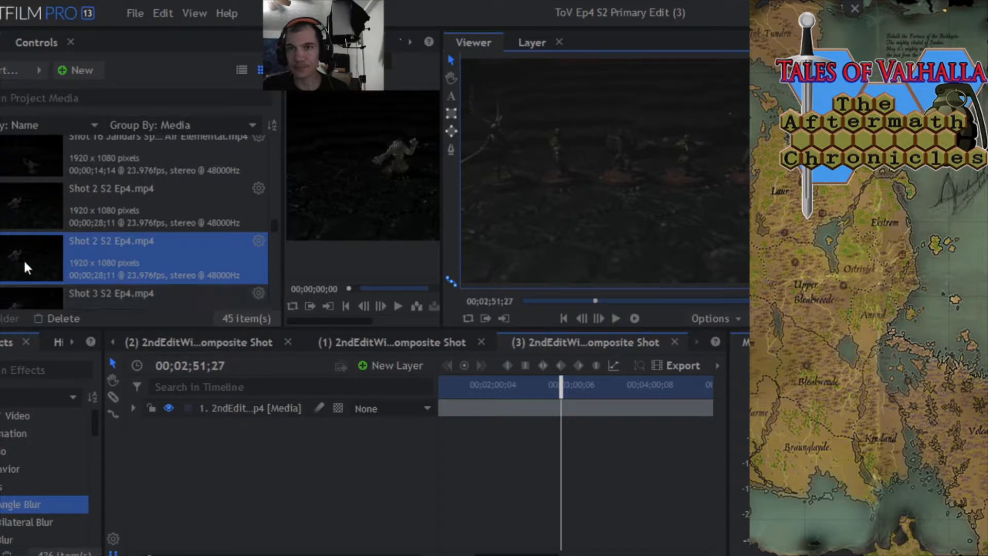
pyautogui.moveTo(24, 258); pyautogui.dragTo(326, 419)
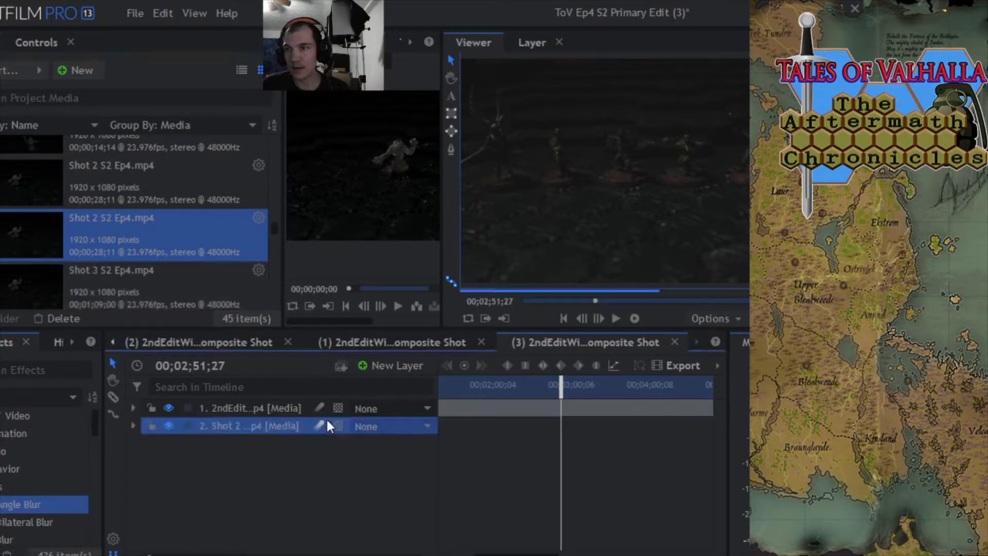
pyautogui.scroll(2, 520, 400)
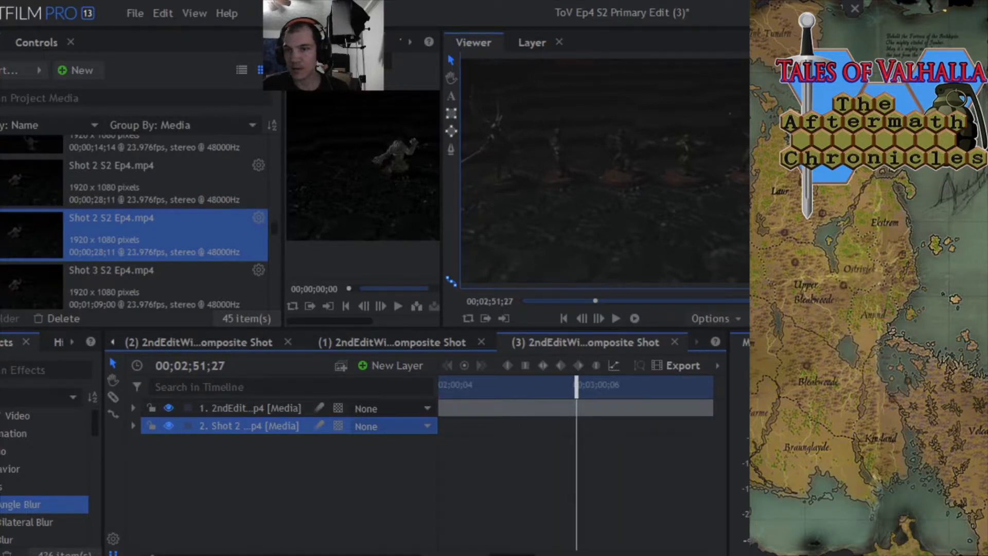
pyautogui.moveTo(155, 552); pyautogui.dragTo(147, 554)
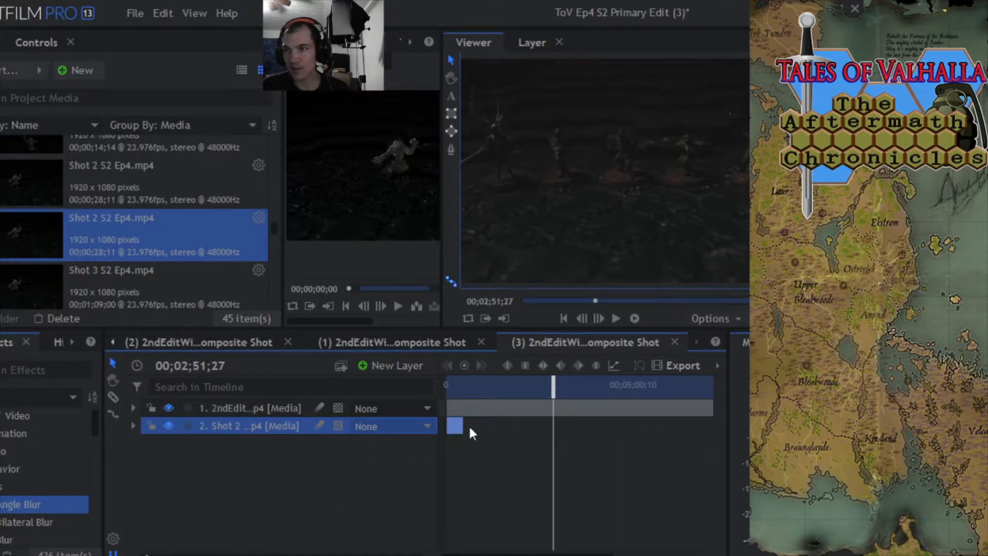
pyautogui.moveTo(454, 425); pyautogui.dragTo(560, 422)
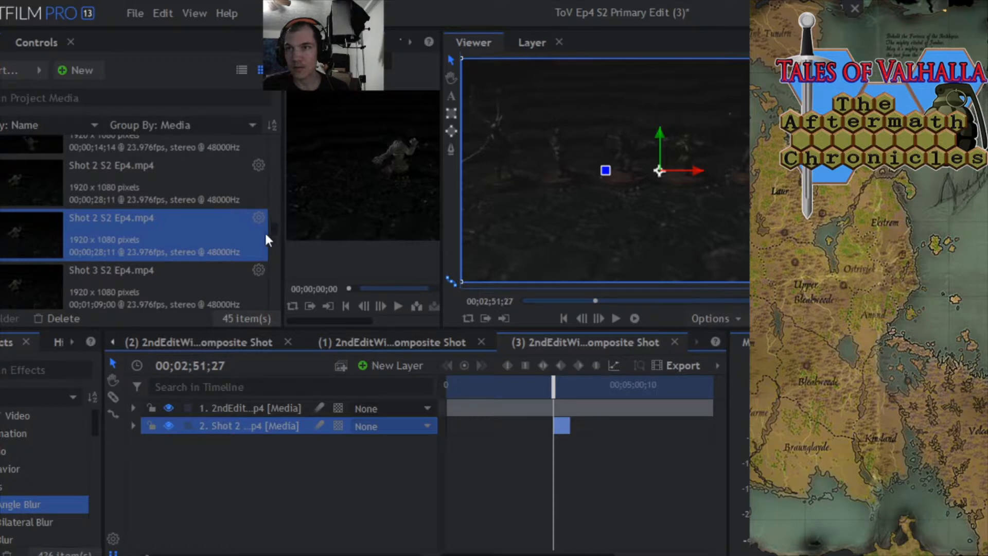
pyautogui.moveTo(272, 228); pyautogui.dragTo(272, 234)
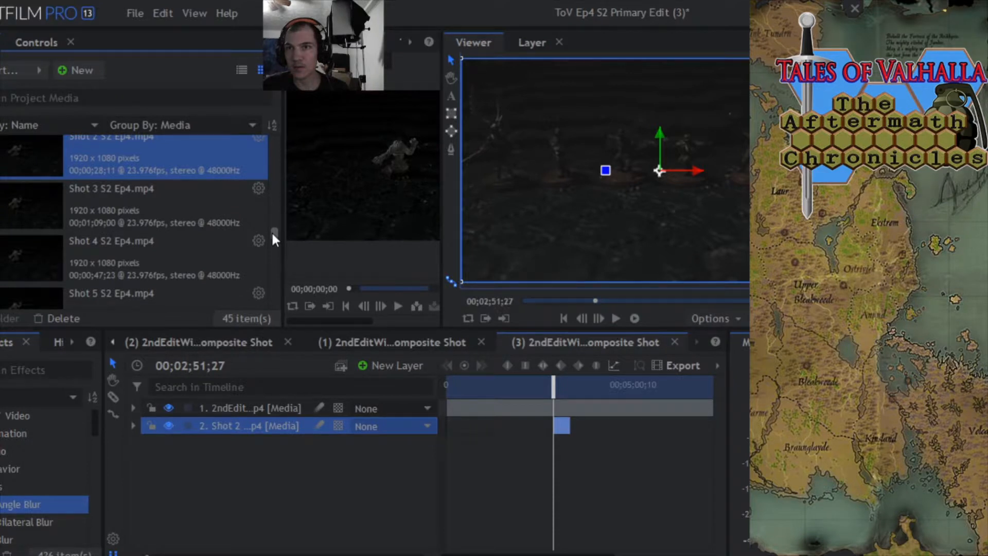
pyautogui.scroll(1, 273, 230)
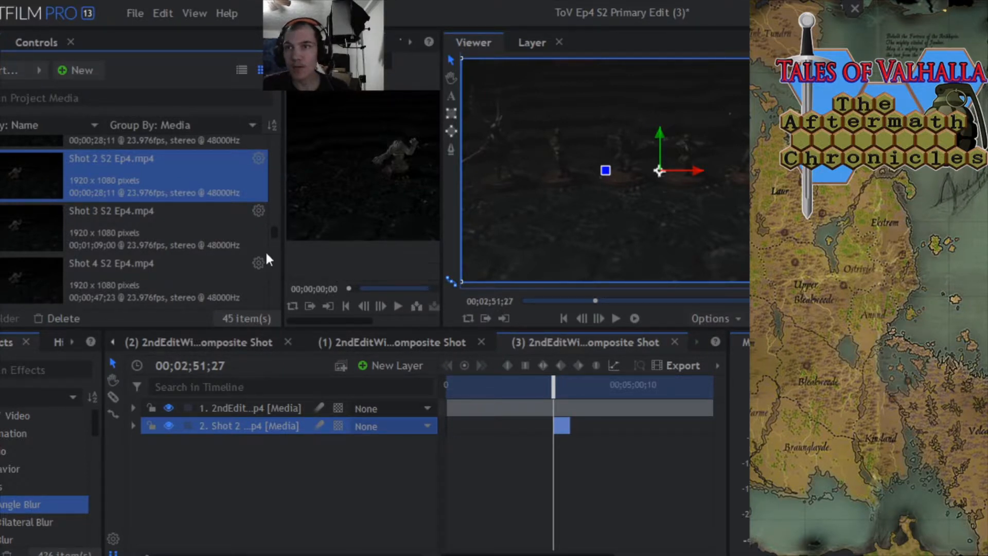
pyautogui.moveTo(273, 233)
pyautogui.mouseDown()
pyautogui.moveTo(276, 225)
pyautogui.moveTo(279, 241)
pyautogui.moveTo(282, 230)
pyautogui.mouseUp()
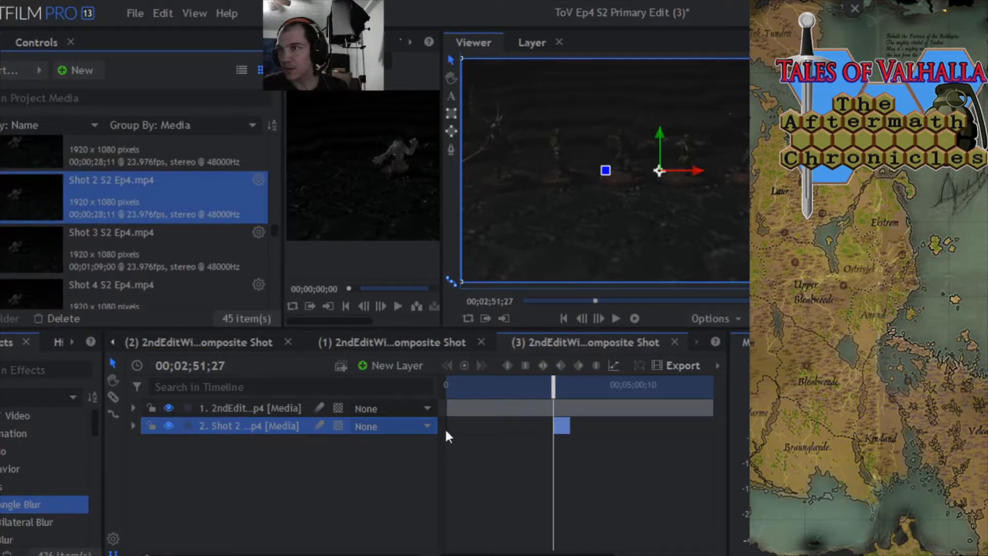
# Play the composite shot from the start of the Shot 2 clip, and set the playhead to 00;02;54;10.
pyautogui.scroll(6, 616, 437)
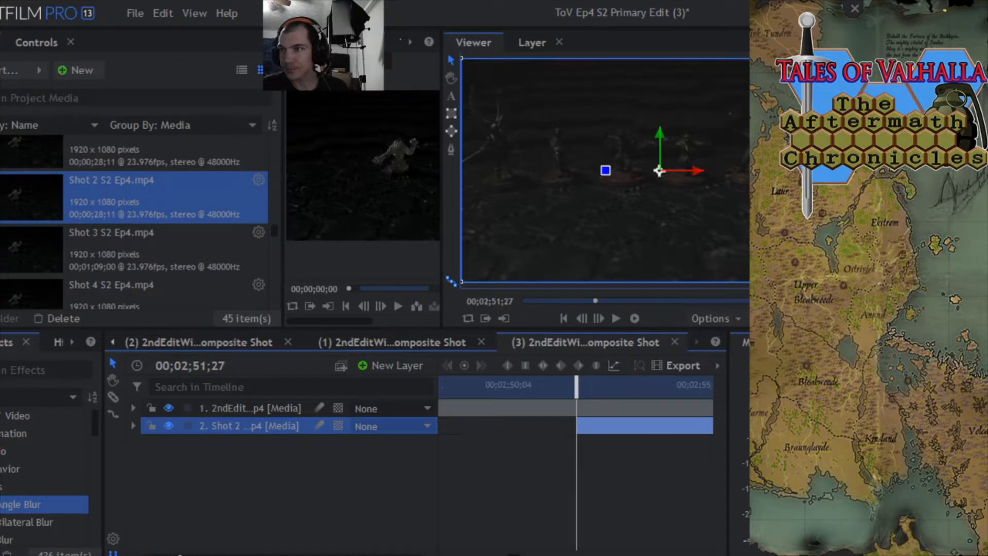
pyautogui.click(579, 387)
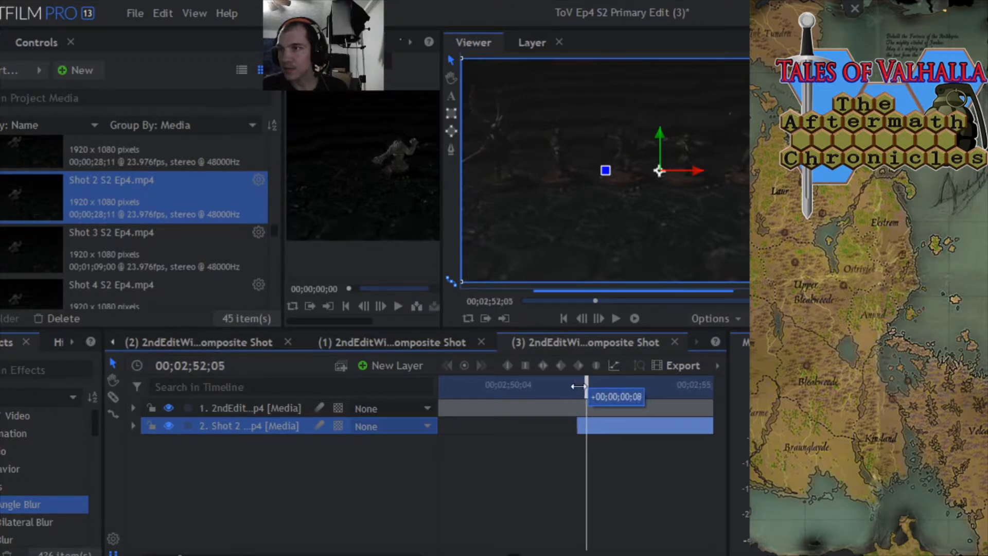
pyautogui.click(615, 319)
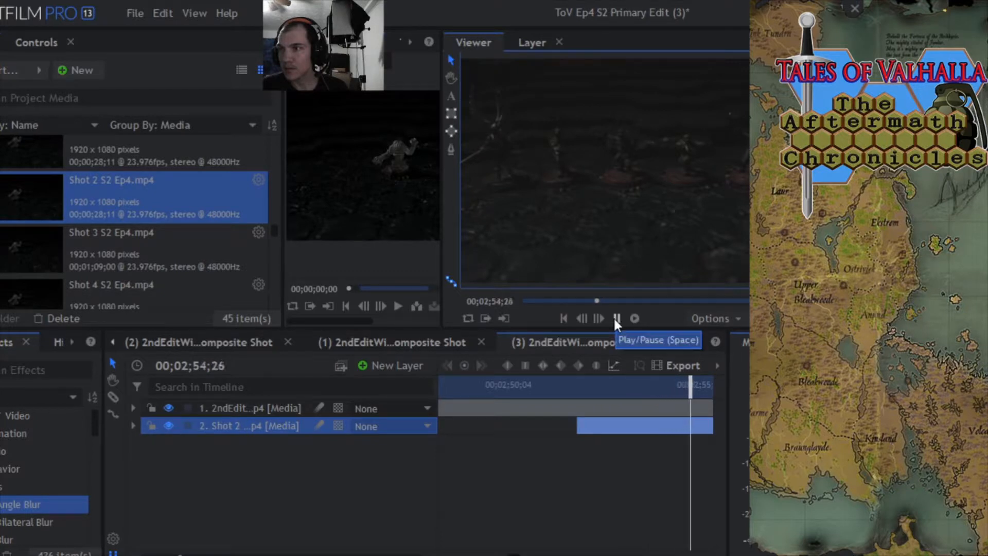
pyautogui.click(615, 319)
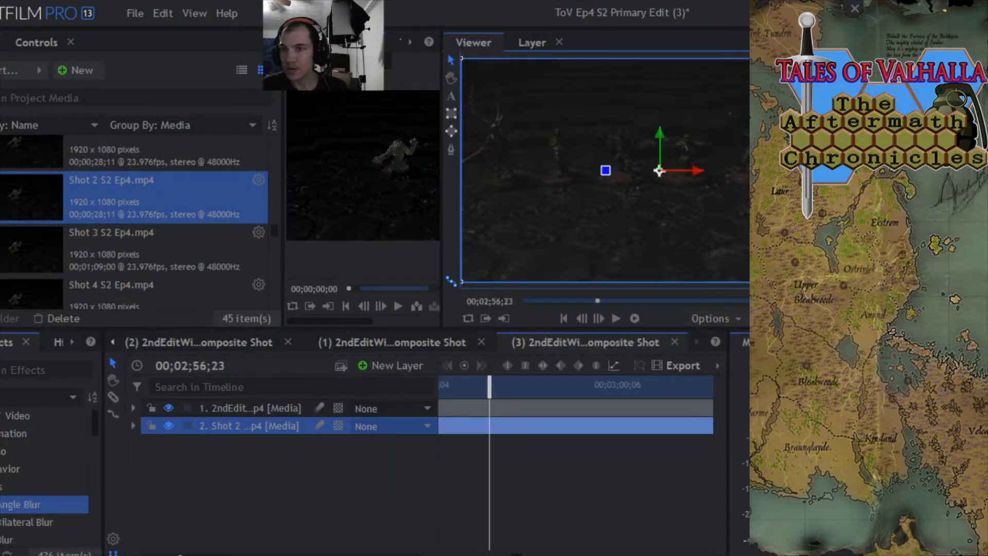
pyautogui.moveTo(180, 555); pyautogui.dragTo(166, 555)
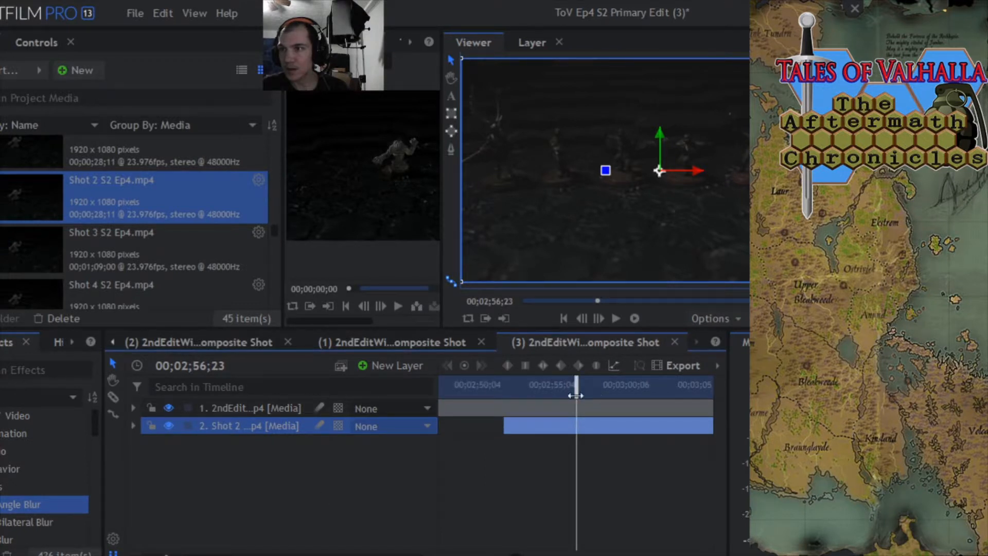
pyautogui.moveTo(576, 396); pyautogui.dragTo(540, 395)
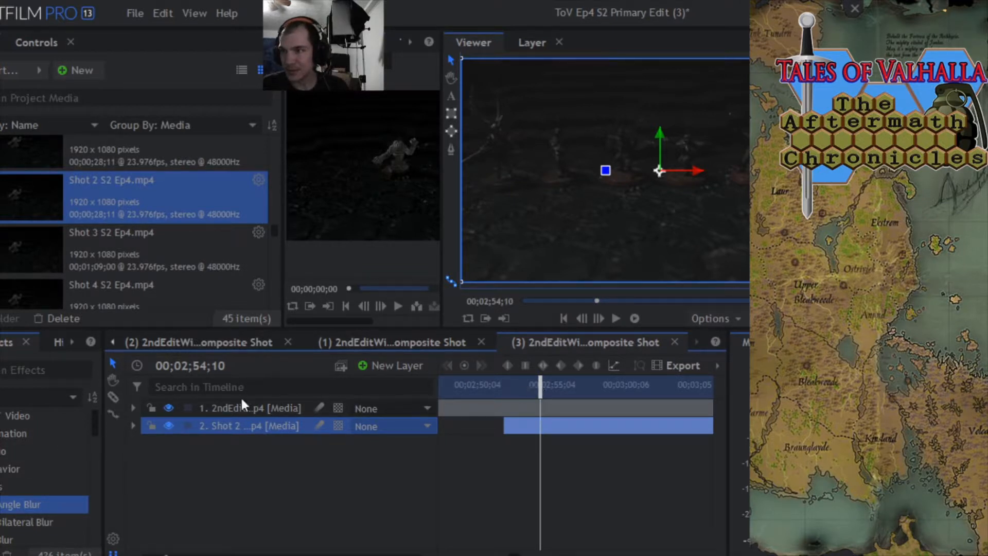
# Copy the mask of layer 4, the Shot 2 clip, in composite shot (2).
pyautogui.click(133, 426)
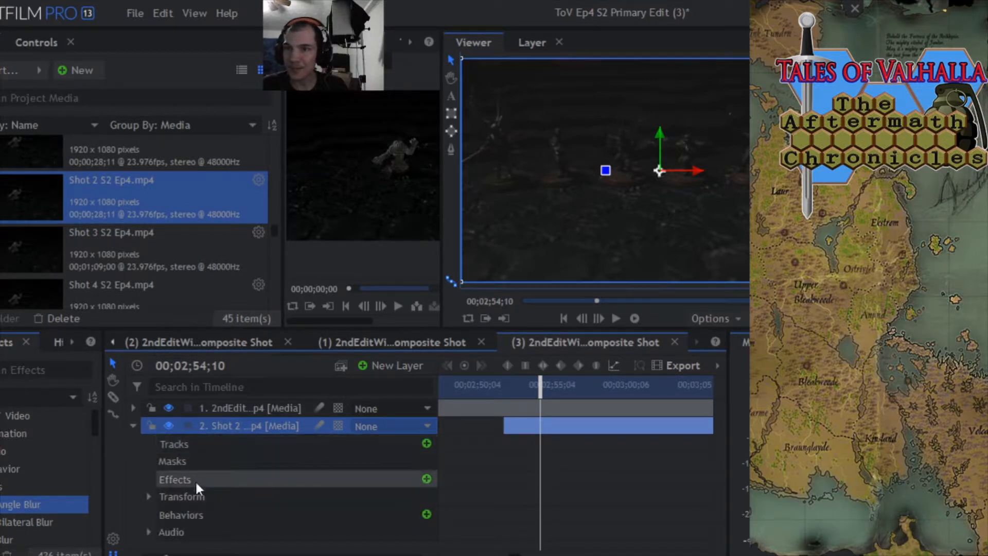
pyautogui.click(171, 341)
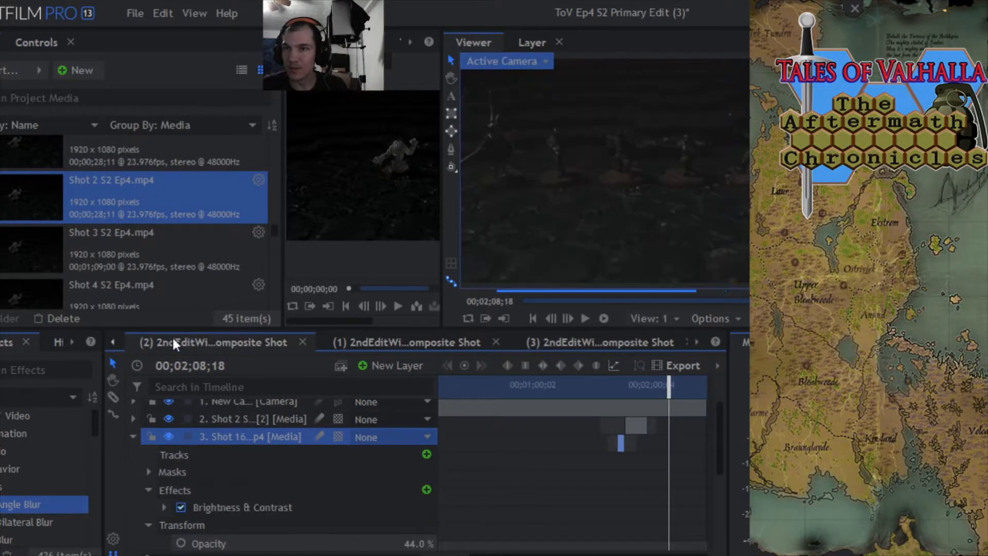
pyautogui.click(132, 436)
pyautogui.click(134, 459)
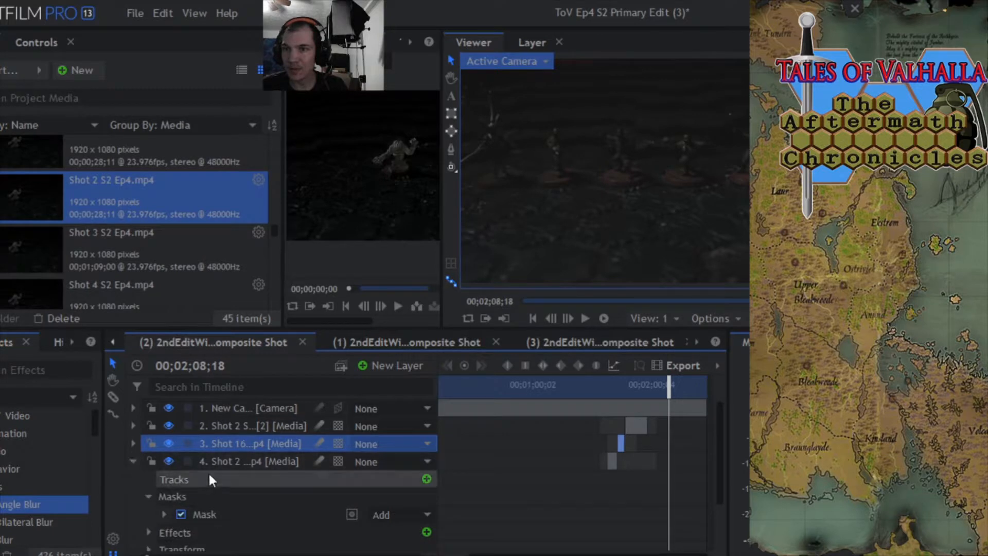
pyautogui.rightClick(211, 507)
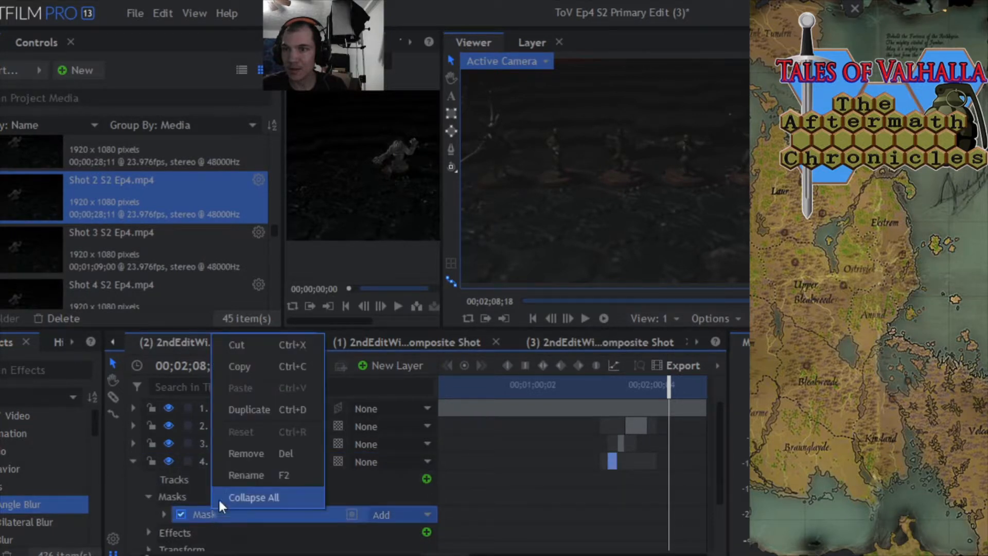
pyautogui.click(254, 371)
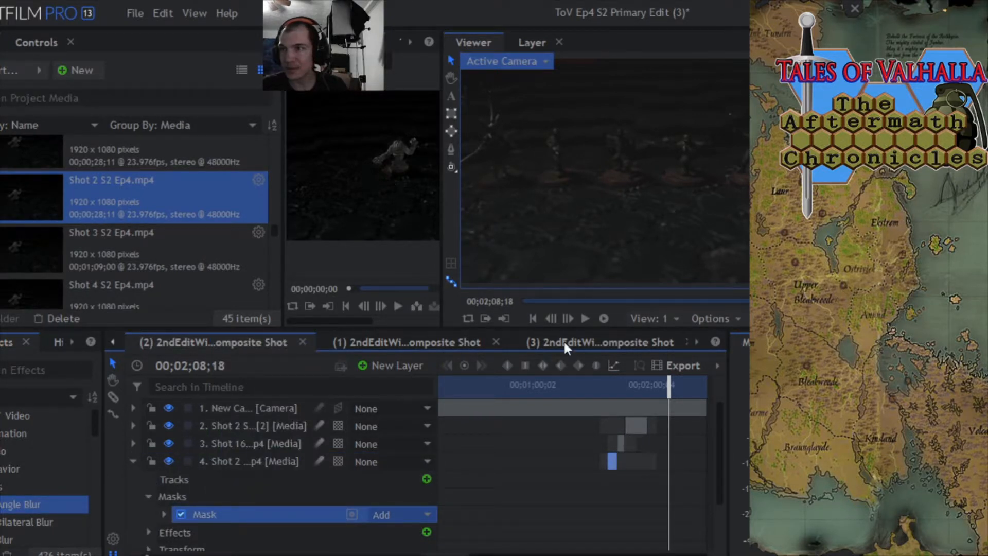
# Create a one-point placeholder mask on the Shot 2 layer in composite shot (3) and disable it.
pyautogui.click(563, 342)
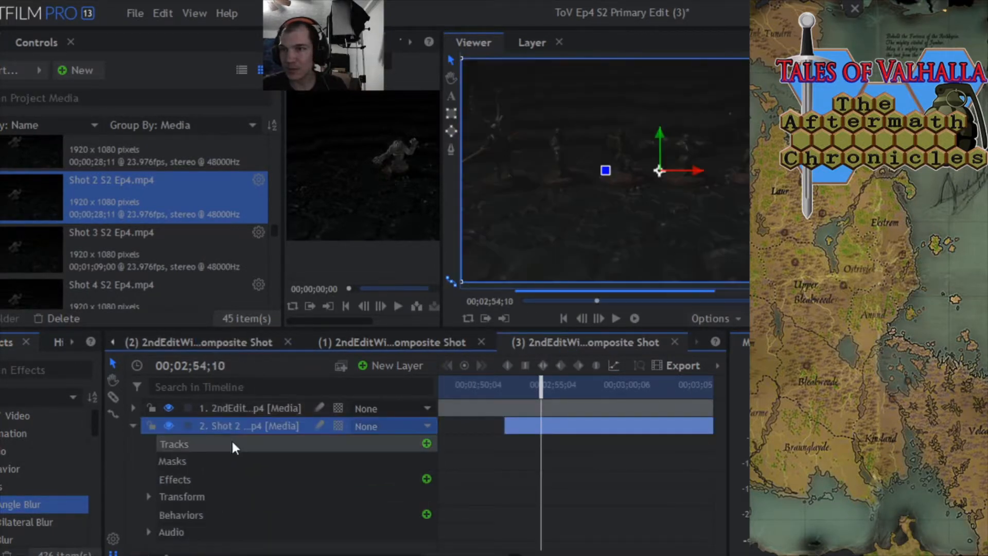
pyautogui.rightClick(190, 459)
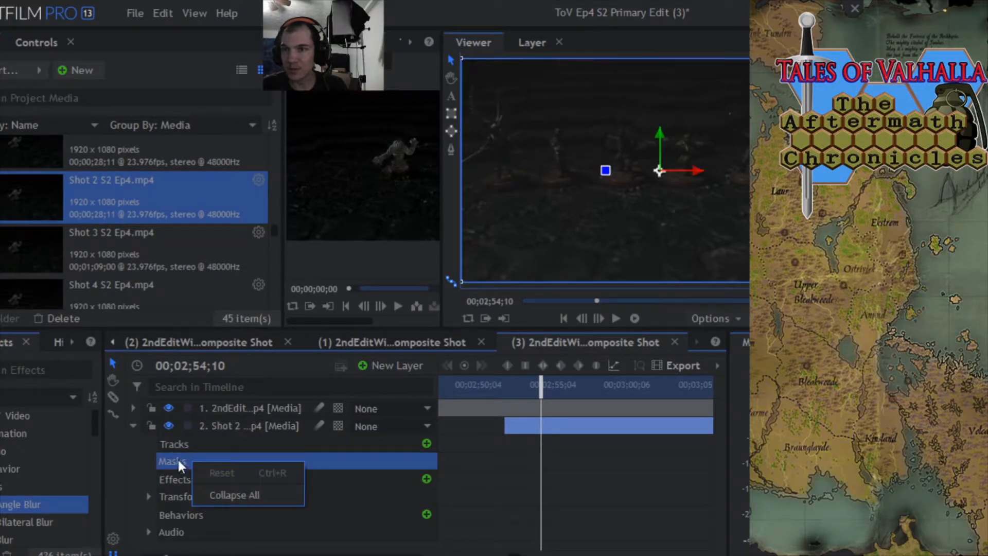
pyautogui.click(179, 464)
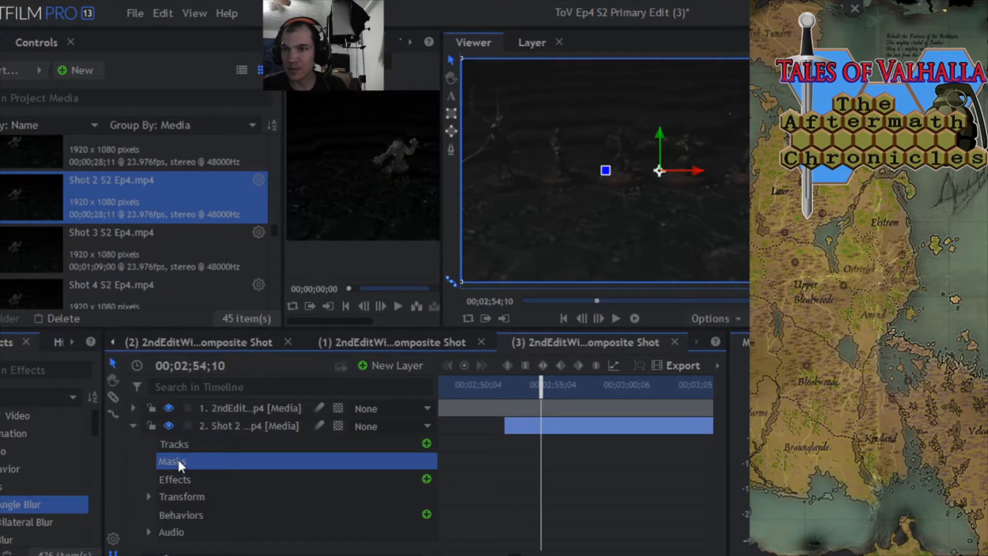
pyautogui.click(452, 149)
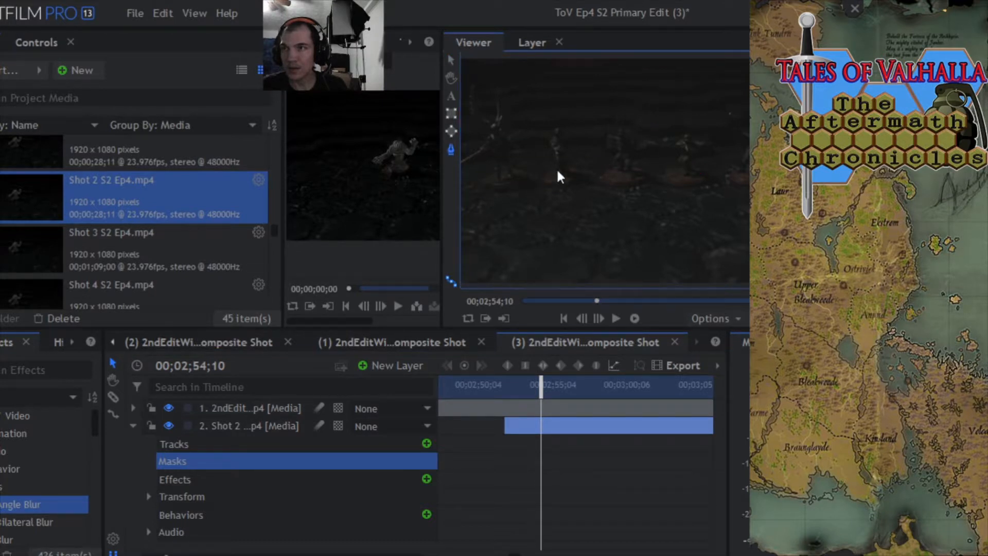
pyautogui.click(595, 178)
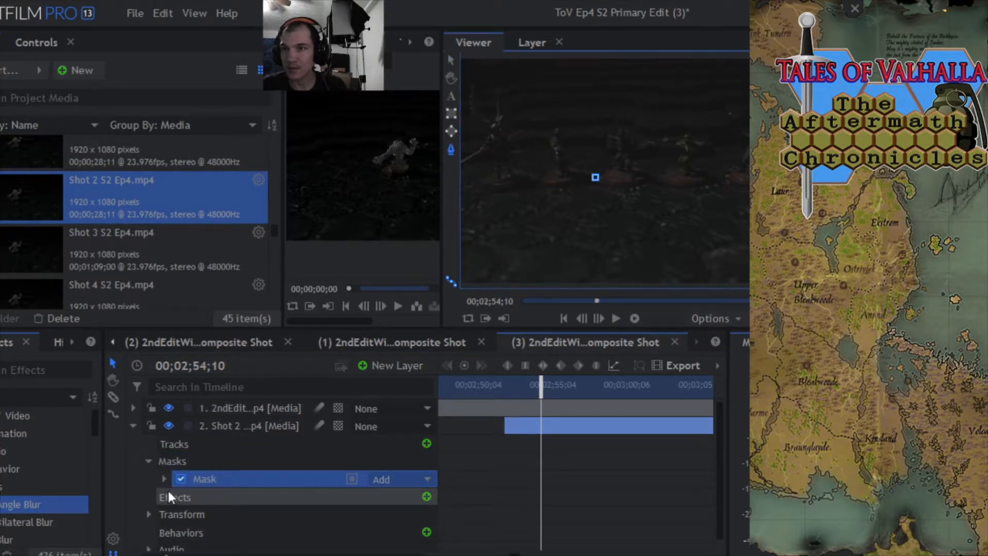
pyautogui.click(181, 478)
# Paste the copied mask onto the Shot 2 layer and remove the disabled placeholder mask.
pyautogui.rightClick(207, 477)
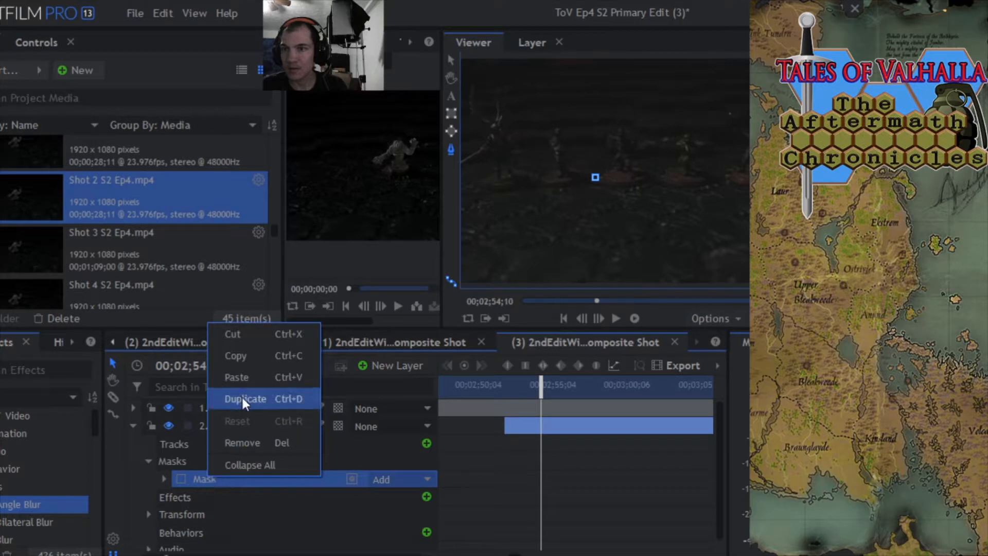
pyautogui.click(243, 378)
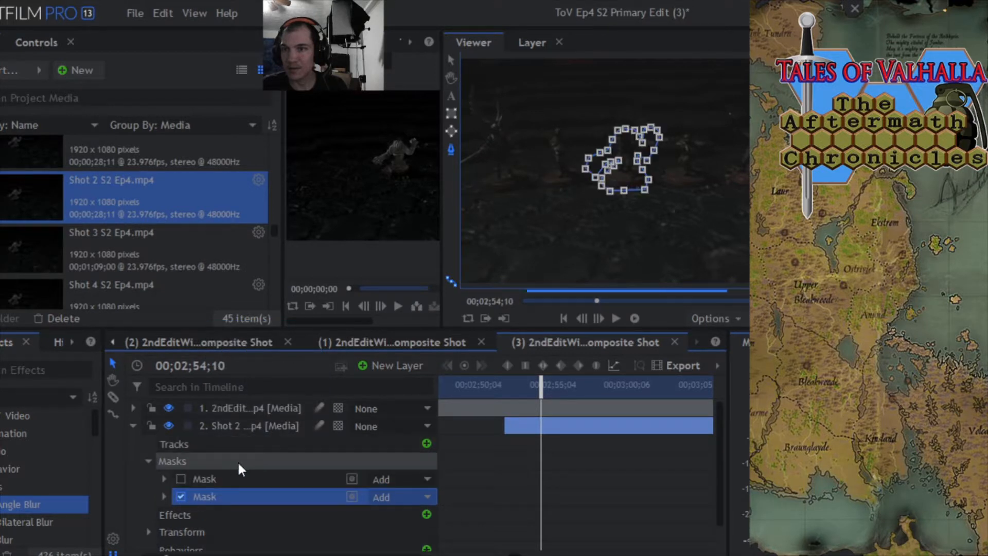
pyautogui.rightClick(215, 480)
pyautogui.click(257, 426)
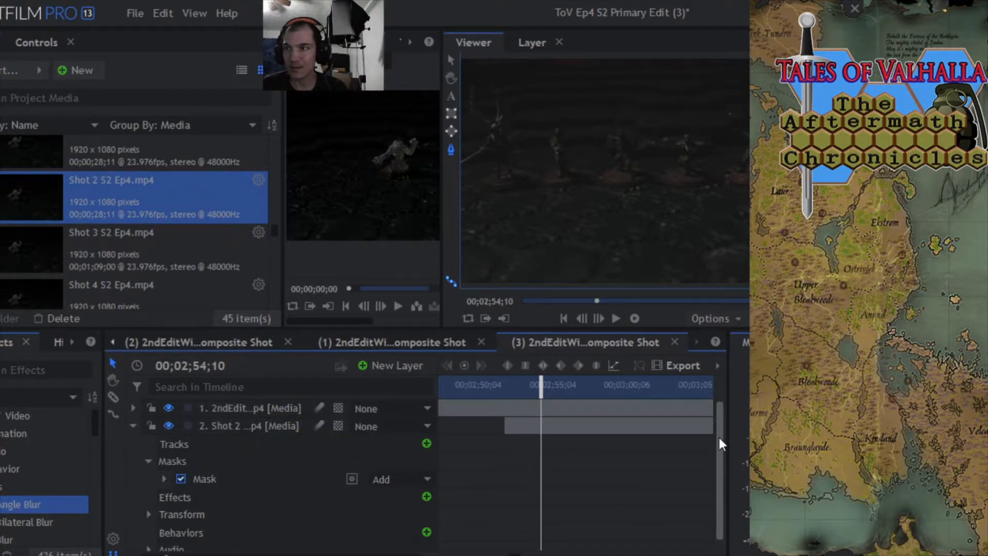
# Move the Shot 2 layer above the 2ndEdit media layer in the layer stack.
pyautogui.click(223, 425)
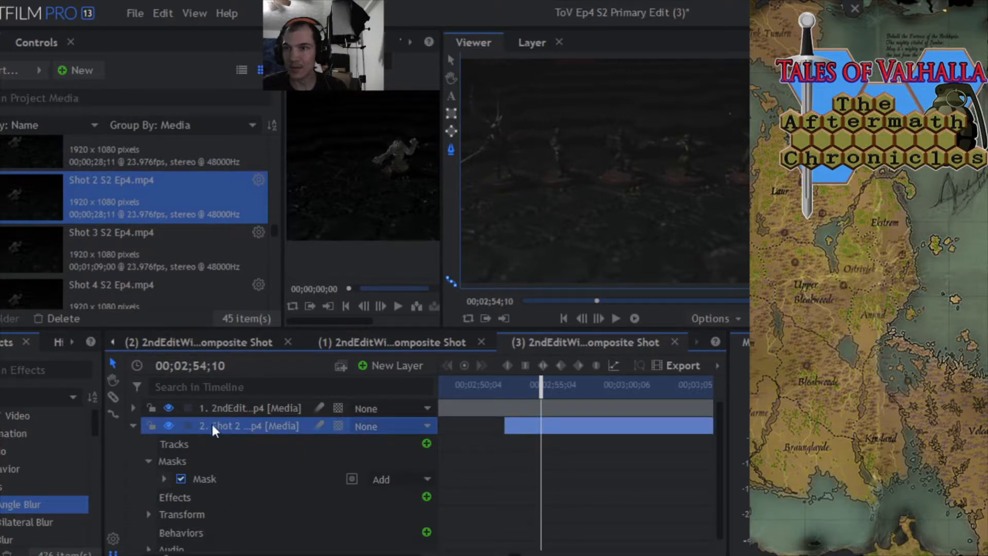
pyautogui.moveTo(211, 422); pyautogui.dragTo(209, 406)
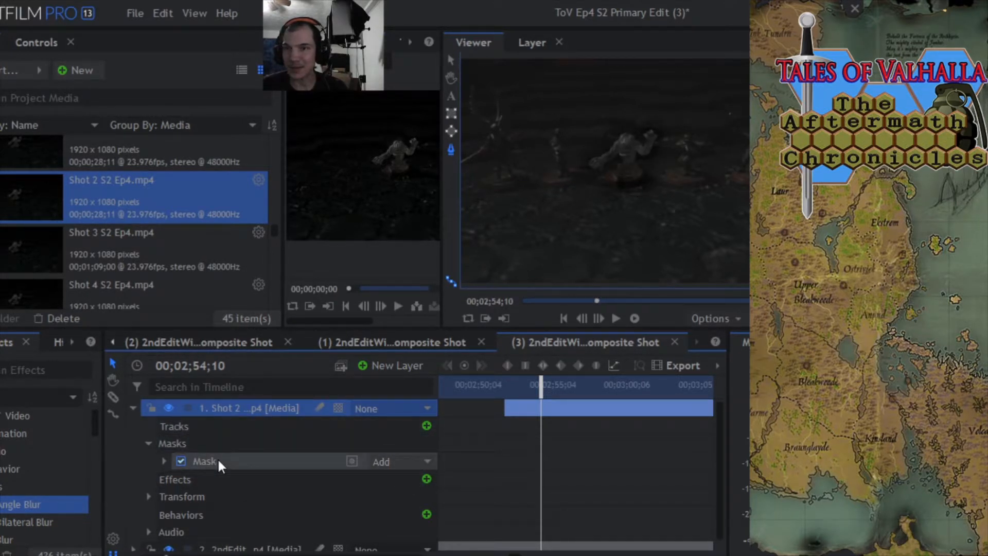
# Copy the Brightness & Contrast effect of layer 4, the Shot 2 clip, in composite shot (2).
pyautogui.click(193, 342)
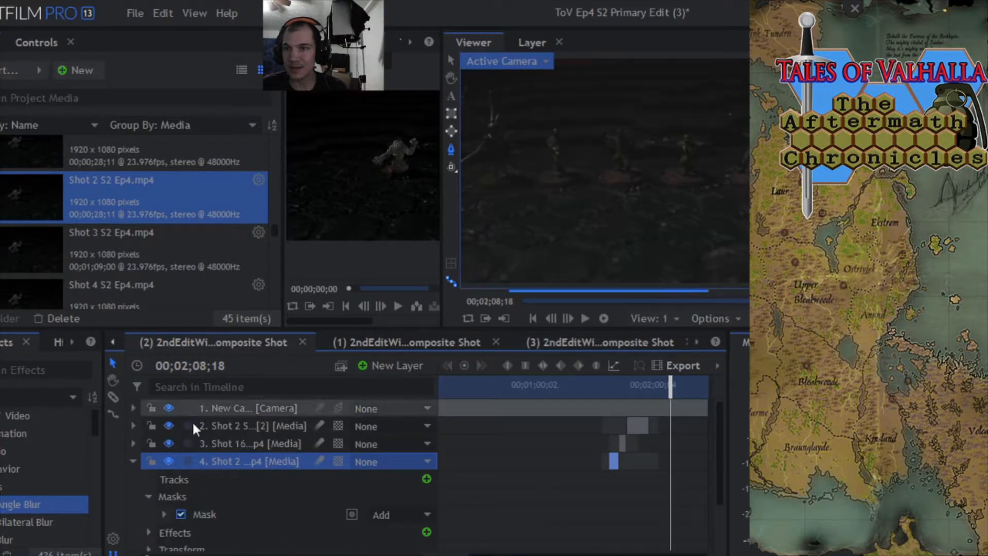
pyautogui.click(147, 532)
pyautogui.scroll(-2, 166, 515)
pyautogui.rightClick(216, 502)
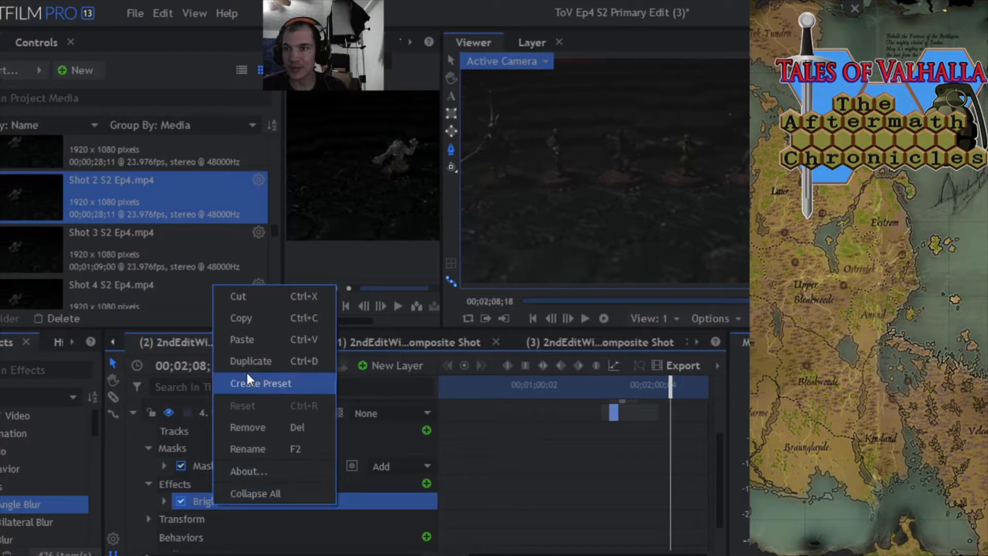
pyautogui.click(249, 319)
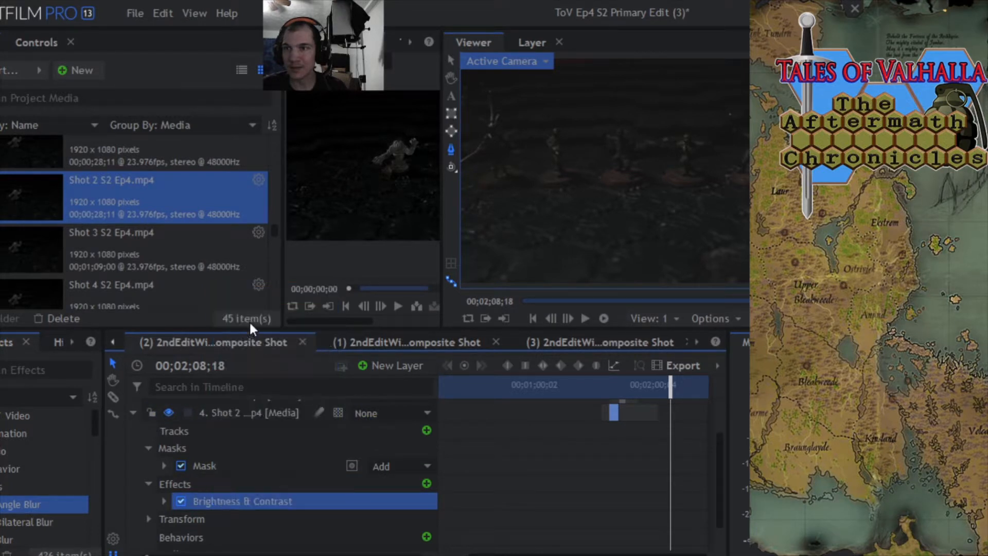
# Add a placeholder Angle Blur effect to the Shot 2 layer in composite shot (3) and paste the copied Brightness & Contrast effect beside it.
pyautogui.click(583, 341)
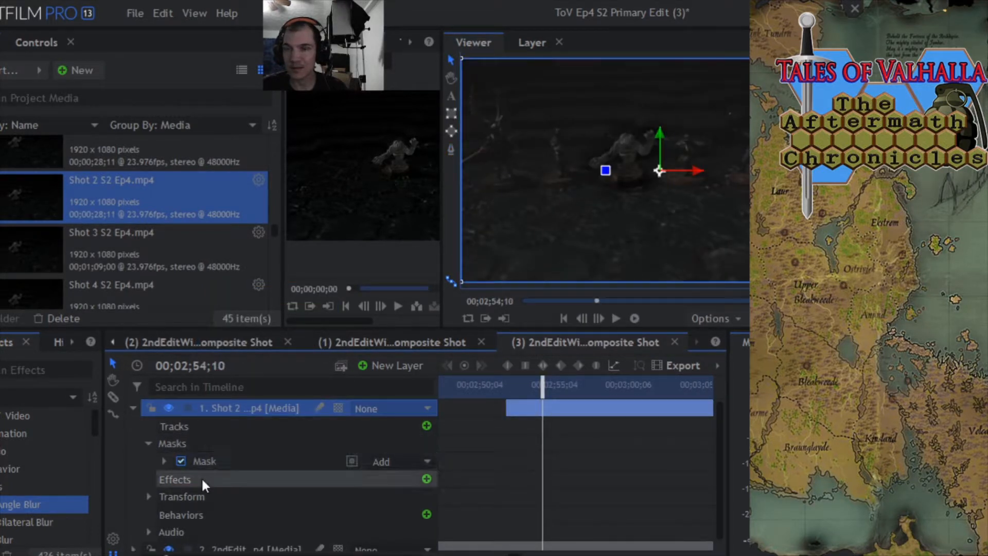
pyautogui.click(9, 509)
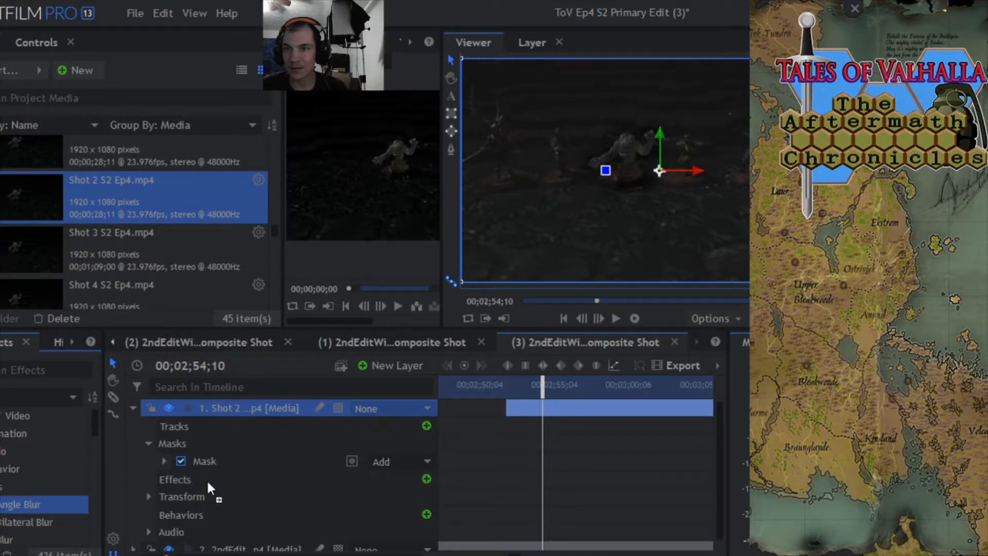
pyautogui.moveTo(208, 484); pyautogui.dragTo(206, 483)
pyautogui.rightClick(207, 498)
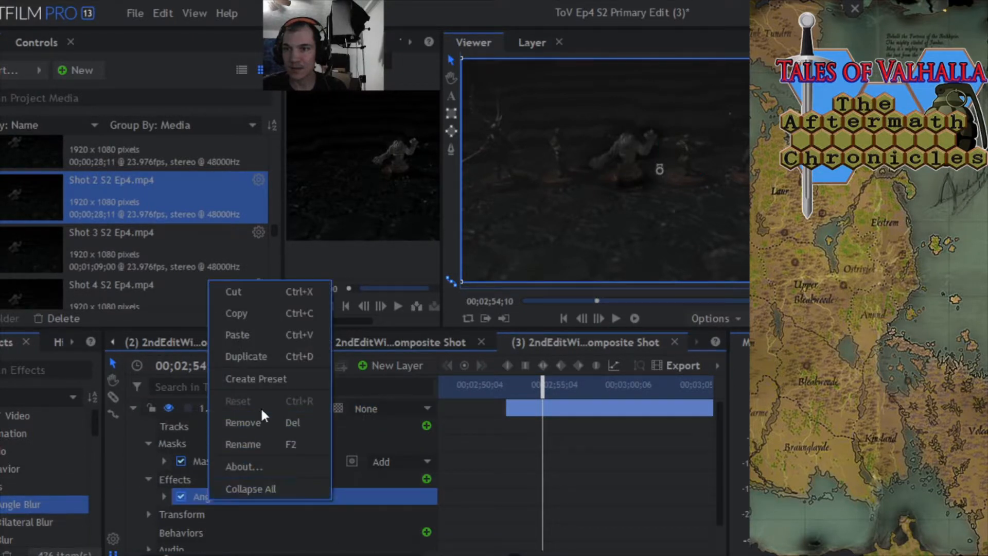
pyautogui.click(243, 334)
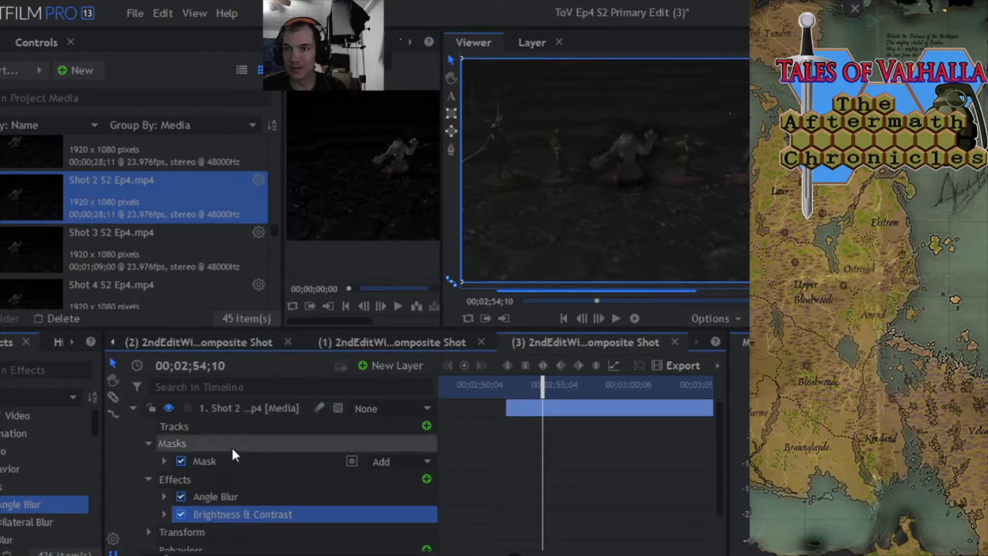
# Remove the placeholder Angle Blur effect from the Shot 2 layer.
pyautogui.click(199, 492)
pyautogui.rightClick(199, 492)
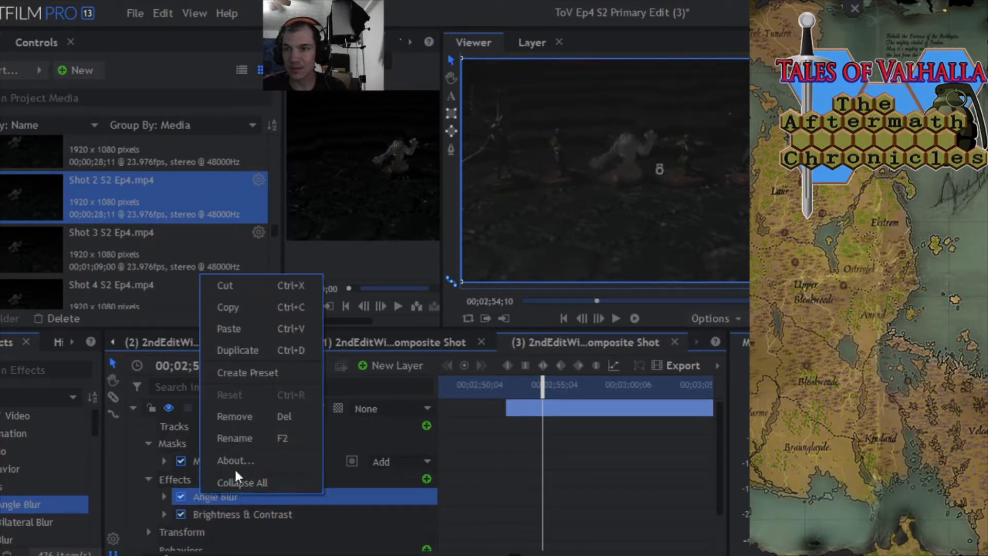
pyautogui.click(243, 419)
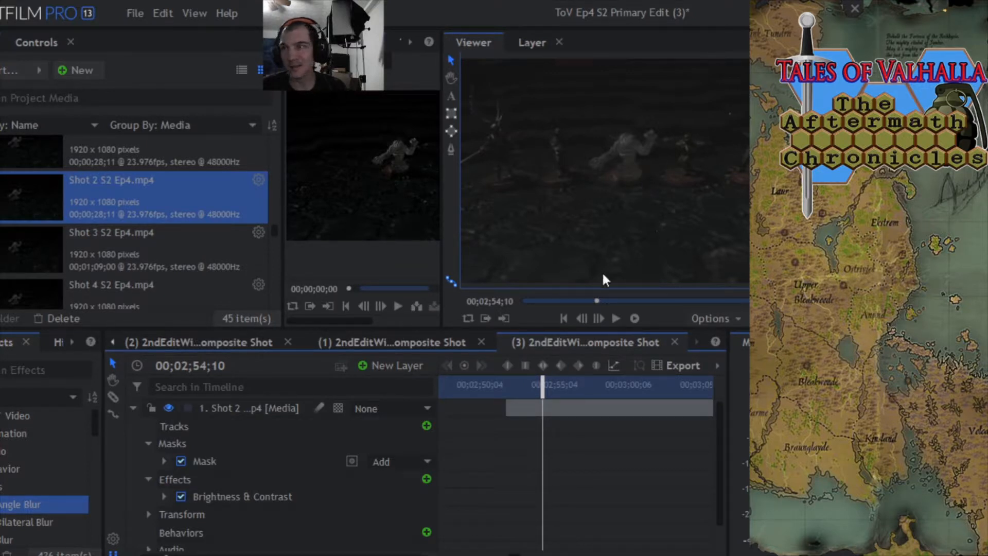
# Play back the composited creature from about 00;02;51 to check how it blends with the background footage.
pyautogui.moveTo(543, 386); pyautogui.dragTo(460, 406)
pyautogui.moveTo(566, 384); pyautogui.dragTo(473, 384)
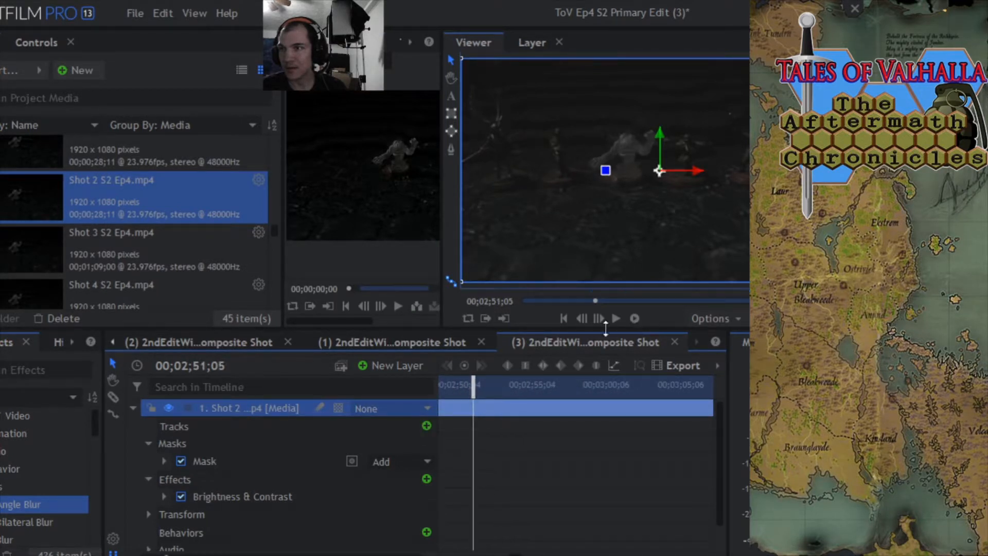
pyautogui.click(615, 319)
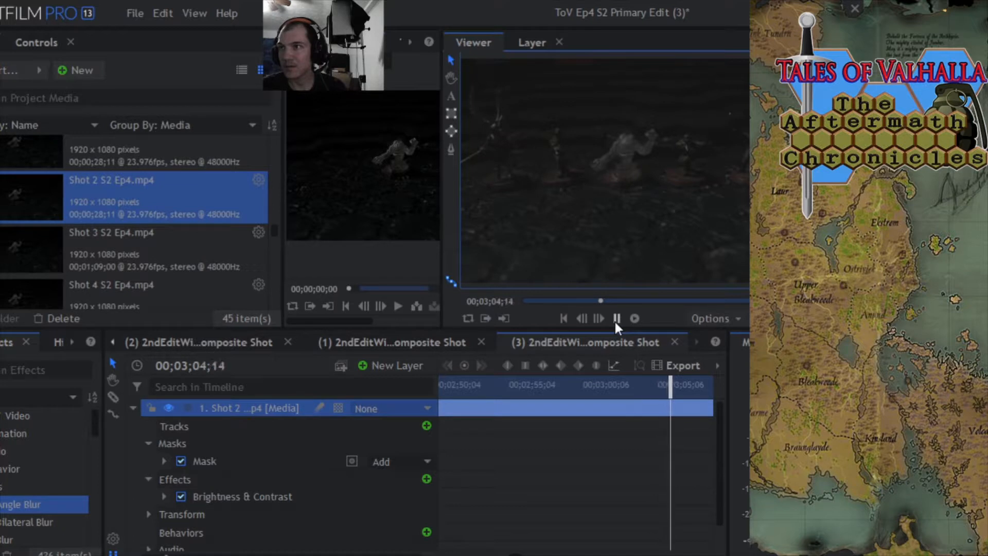
pyautogui.click(616, 318)
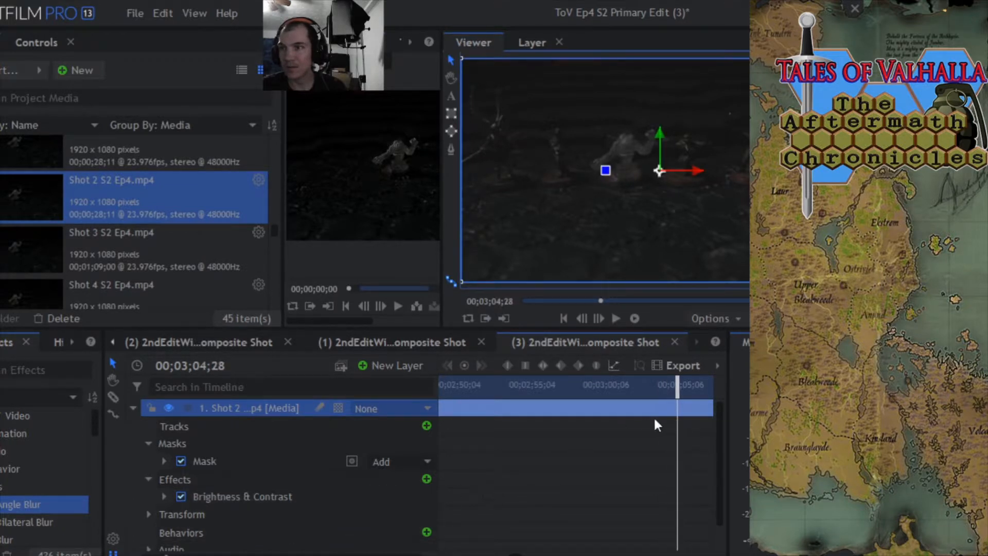
pyautogui.moveTo(683, 389); pyautogui.dragTo(587, 404)
pyautogui.click(616, 320)
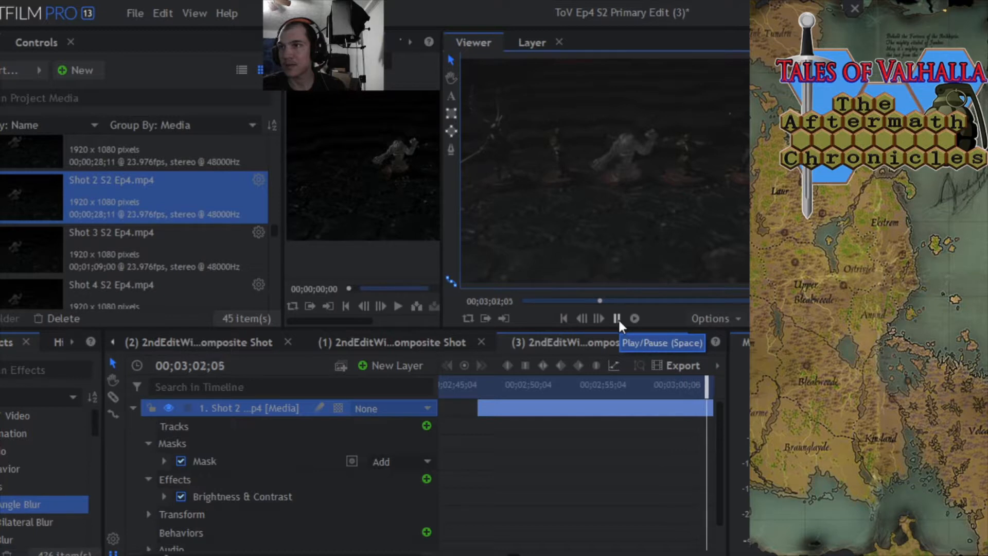
pyautogui.click(618, 318)
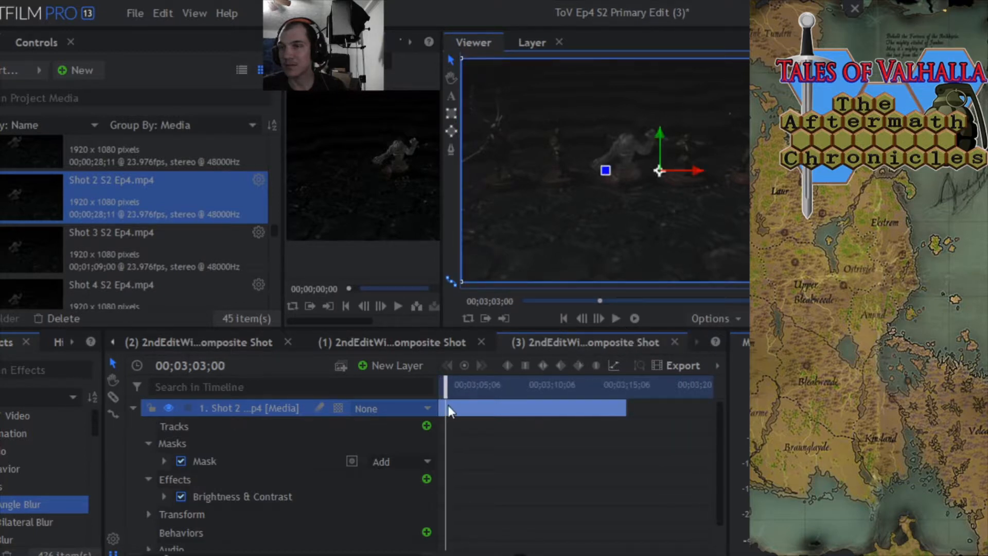
# Trim the end of the Shot 2 layer to 00;03;02;15 and return the playhead to the layer's start.
pyautogui.moveTo(166, 555); pyautogui.dragTo(175, 555)
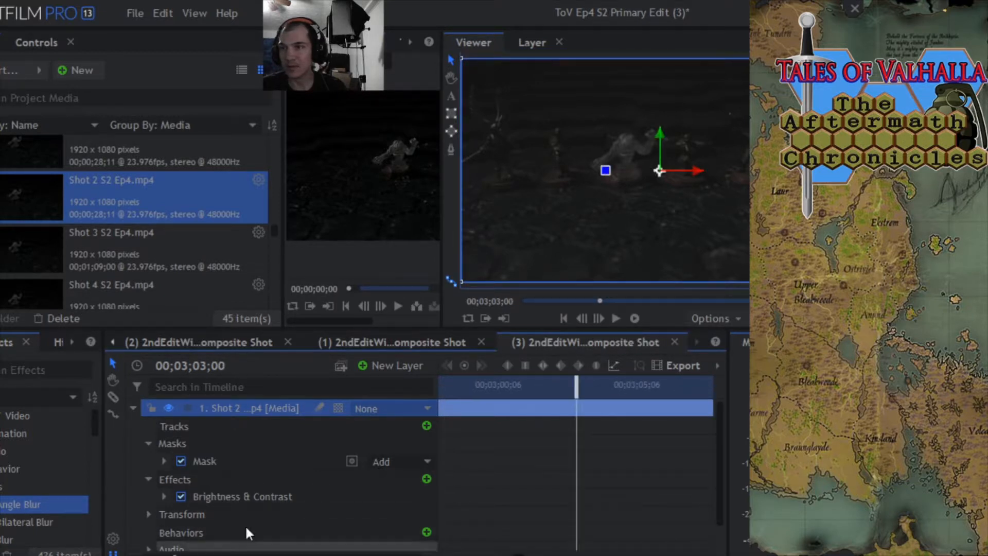
pyautogui.moveTo(576, 392); pyautogui.dragTo(519, 400)
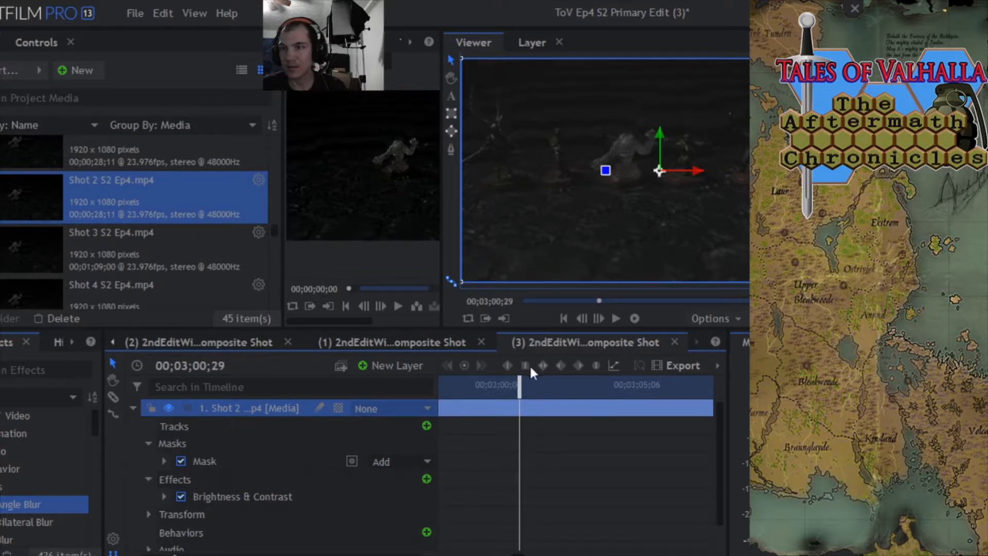
pyautogui.click(616, 318)
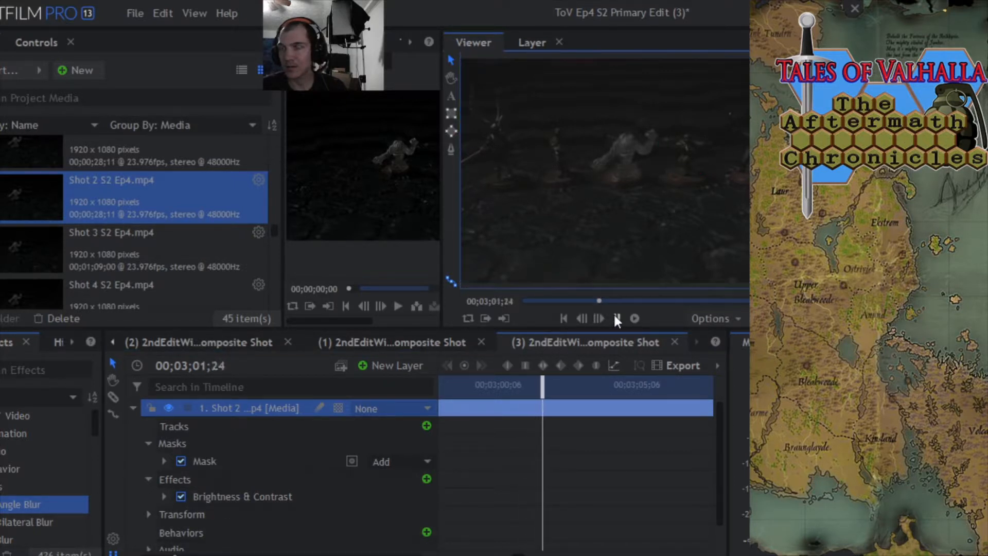
pyautogui.click(616, 318)
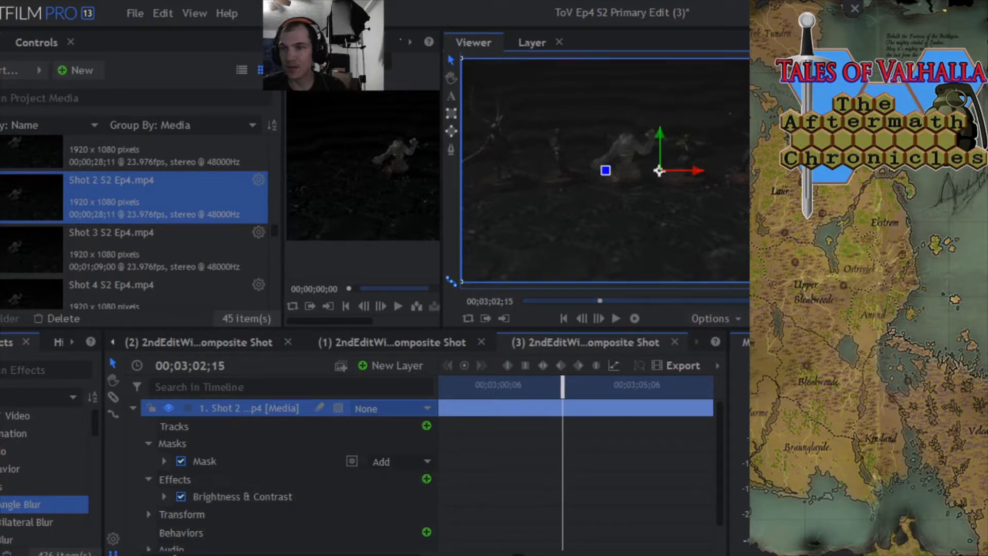
pyautogui.moveTo(172, 555); pyautogui.dragTo(160, 555)
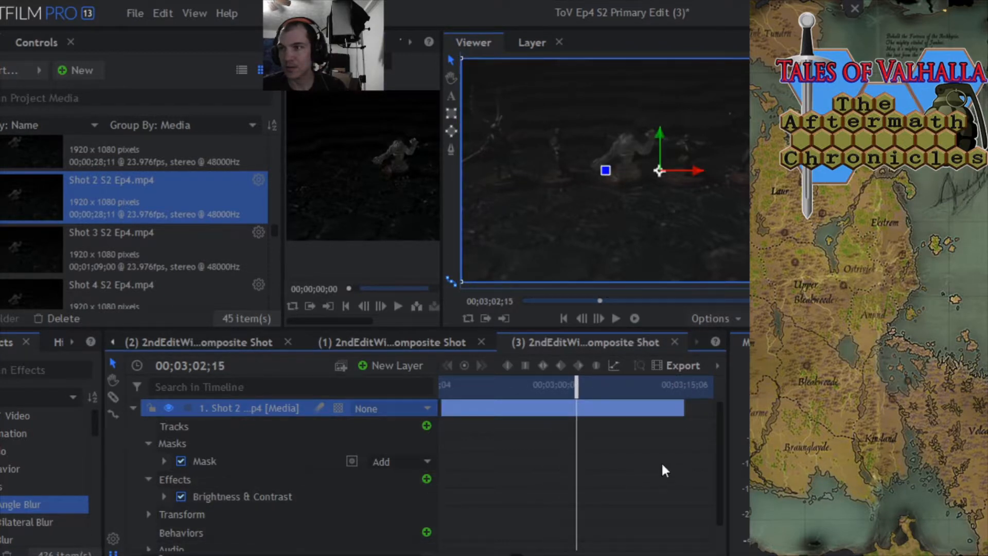
pyautogui.moveTo(689, 411); pyautogui.dragTo(538, 384)
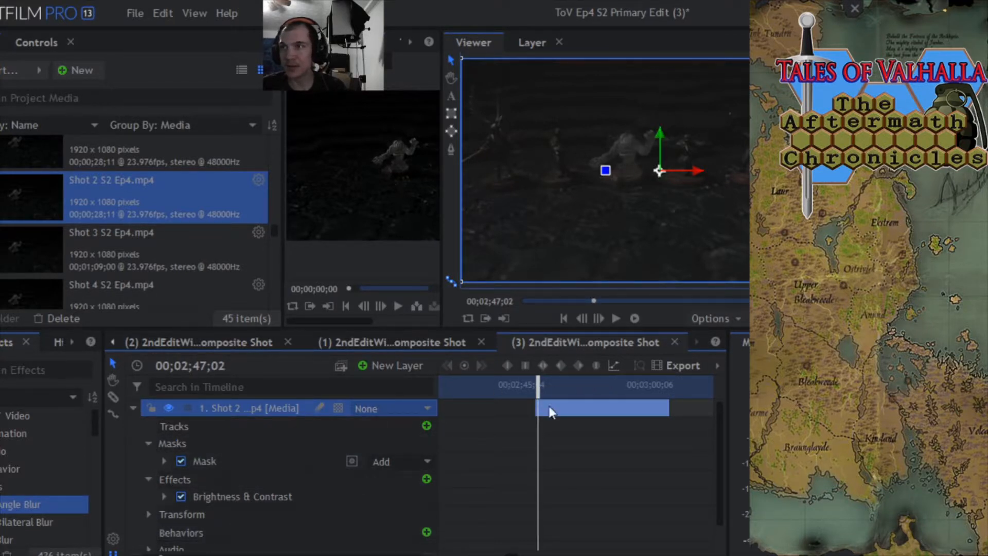
# Keyframe the Shot 2 layer's opacity at 0% at 00;02;47;02.
pyautogui.click(147, 443)
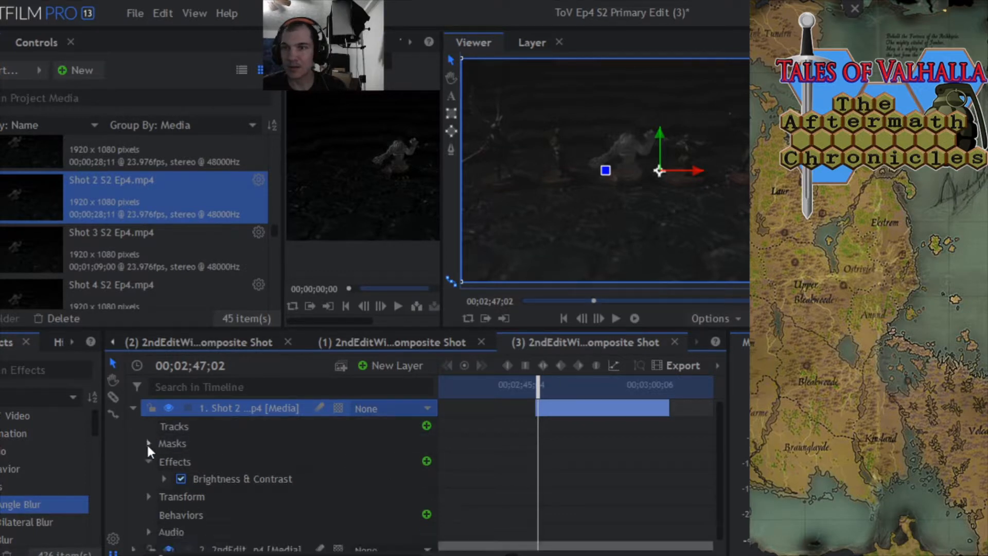
pyautogui.click(148, 460)
pyautogui.click(148, 479)
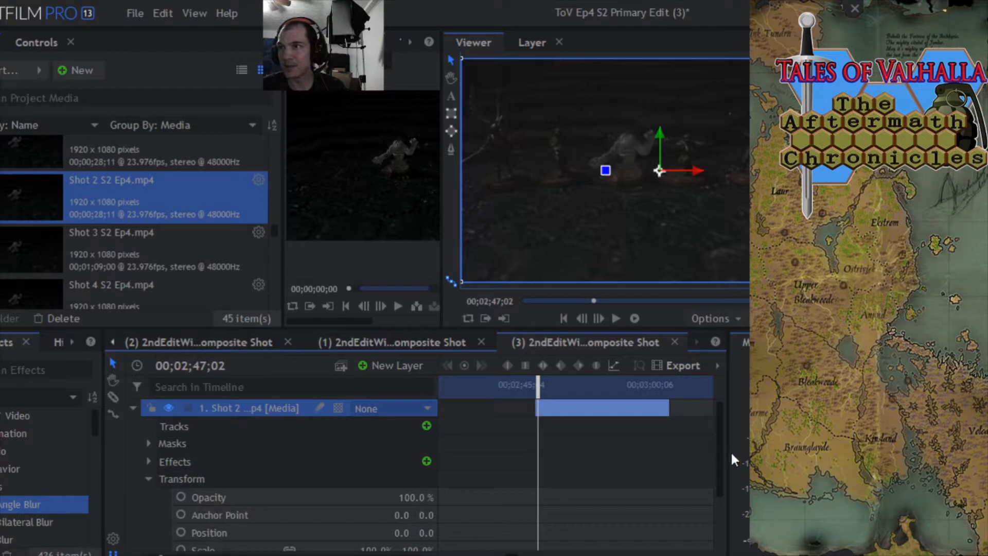
pyautogui.moveTo(721, 444); pyautogui.dragTo(725, 413)
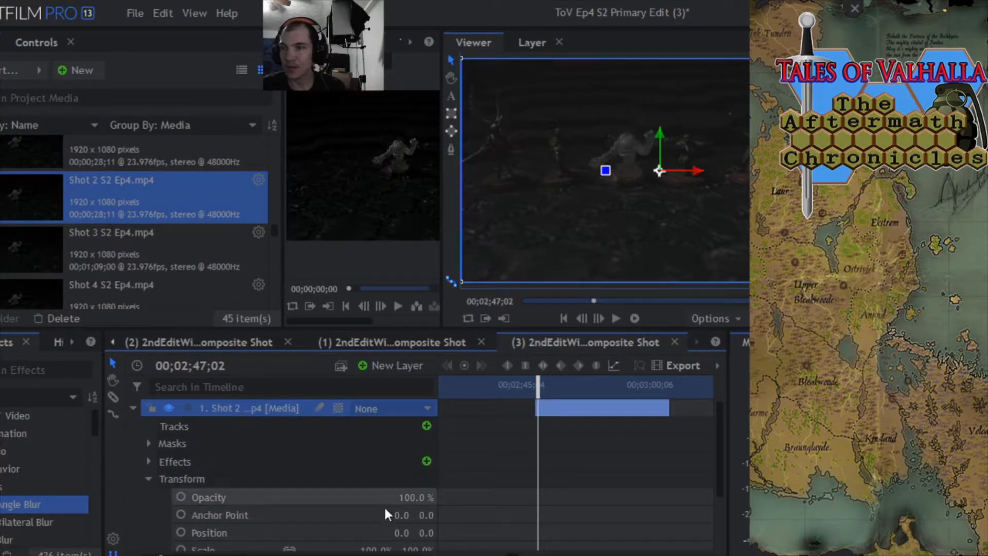
pyautogui.click(180, 497)
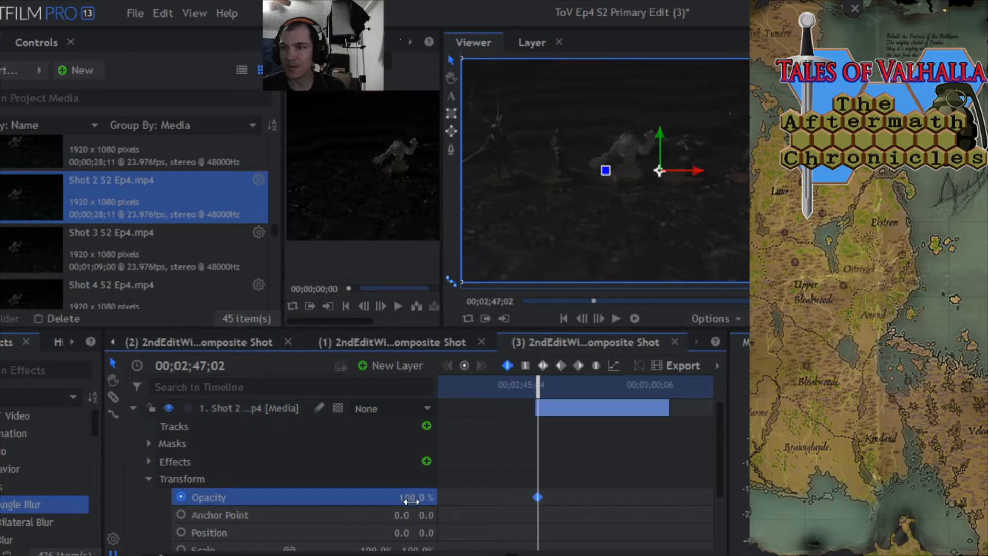
pyautogui.moveTo(412, 500); pyautogui.dragTo(350, 501)
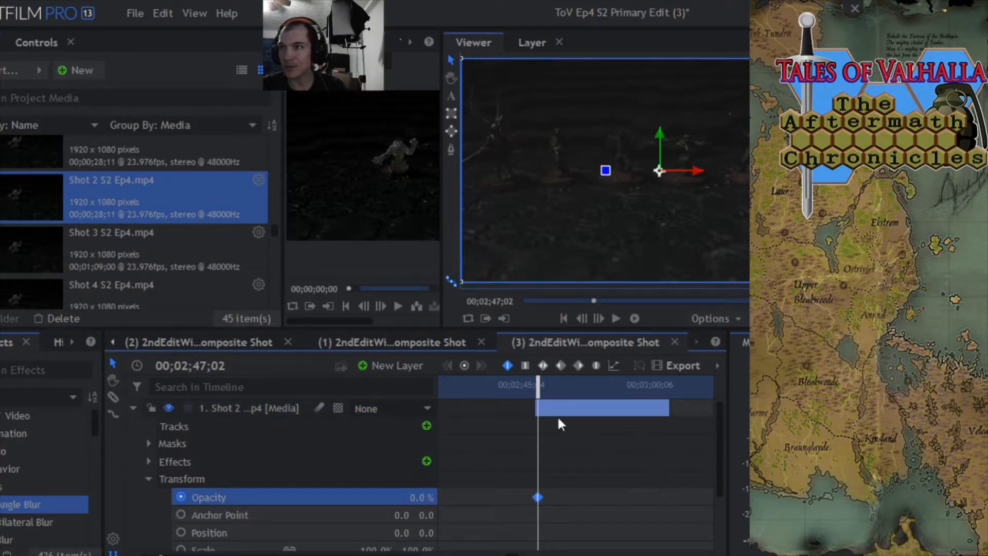
# Add a 100% opacity keyframe at 00;02;54;02 and move the 0% keyframe to about 00;02;50;10.
pyautogui.click(617, 319)
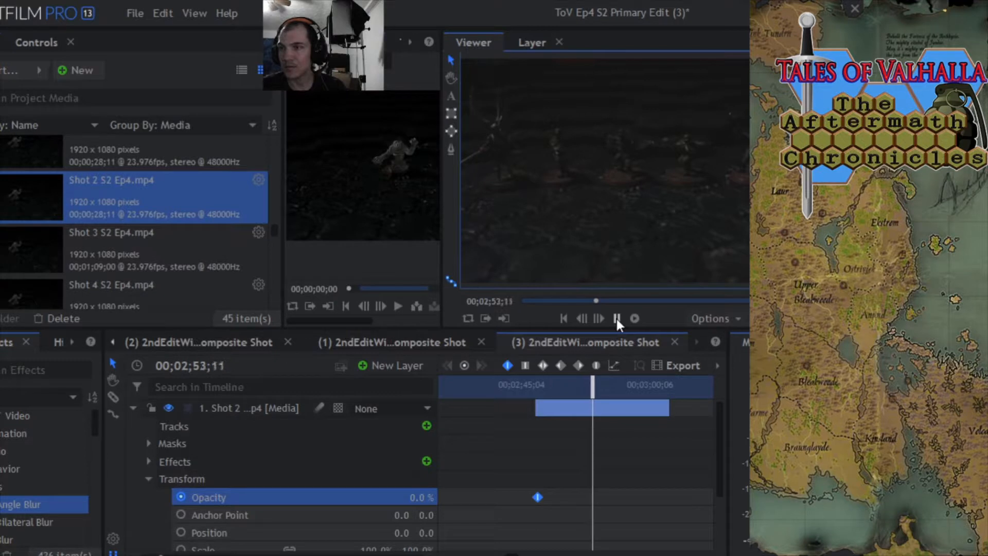
pyautogui.click(617, 319)
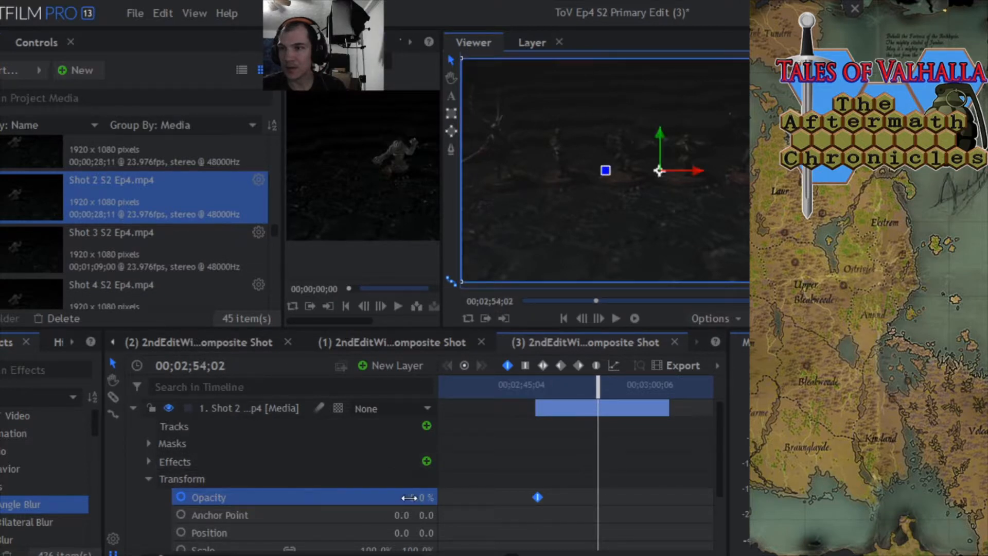
pyautogui.moveTo(409, 498); pyautogui.dragTo(459, 466)
pyautogui.moveTo(537, 497); pyautogui.dragTo(566, 497)
# Play back the creature's fade-in from the start of the Shot 2 layer.
pyautogui.moveTo(604, 381); pyautogui.dragTo(532, 382)
pyautogui.click(616, 319)
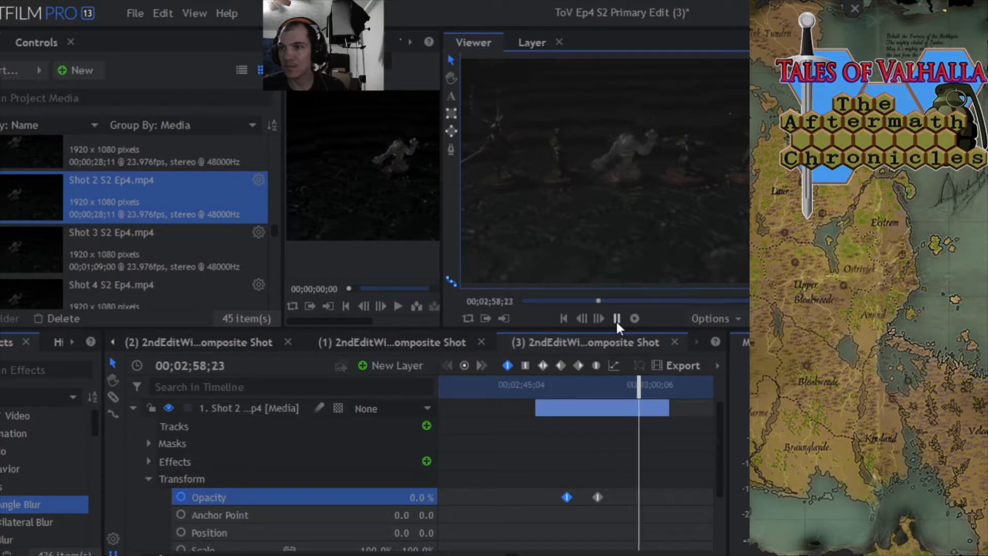
pyautogui.click(616, 320)
# Set the Shot 2 layer's second opacity keyframe, at 00;02;54;02, to 45%.
pyautogui.moveTo(632, 386); pyautogui.dragTo(598, 395)
pyautogui.click(597, 497)
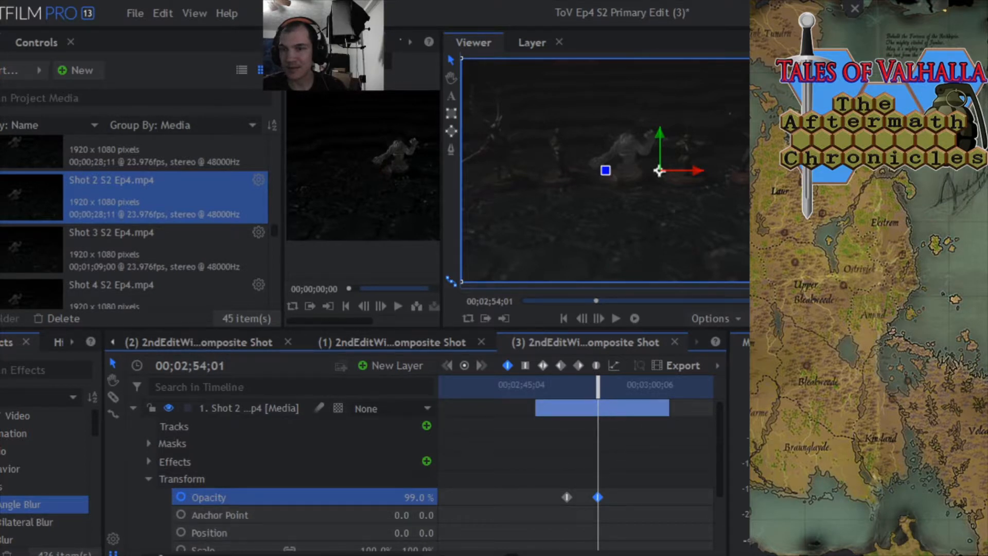
pyautogui.moveTo(160, 555); pyautogui.dragTo(220, 555)
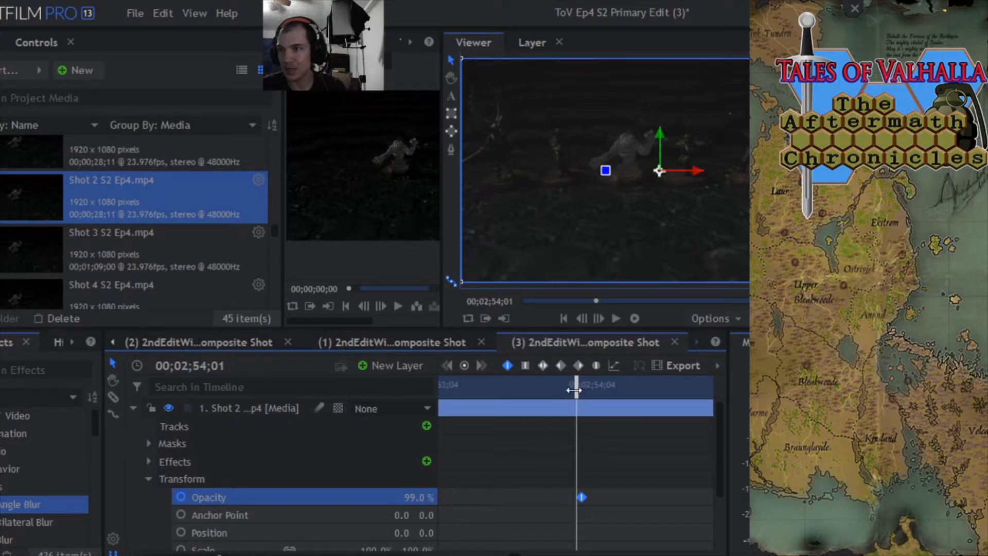
pyautogui.click(581, 387)
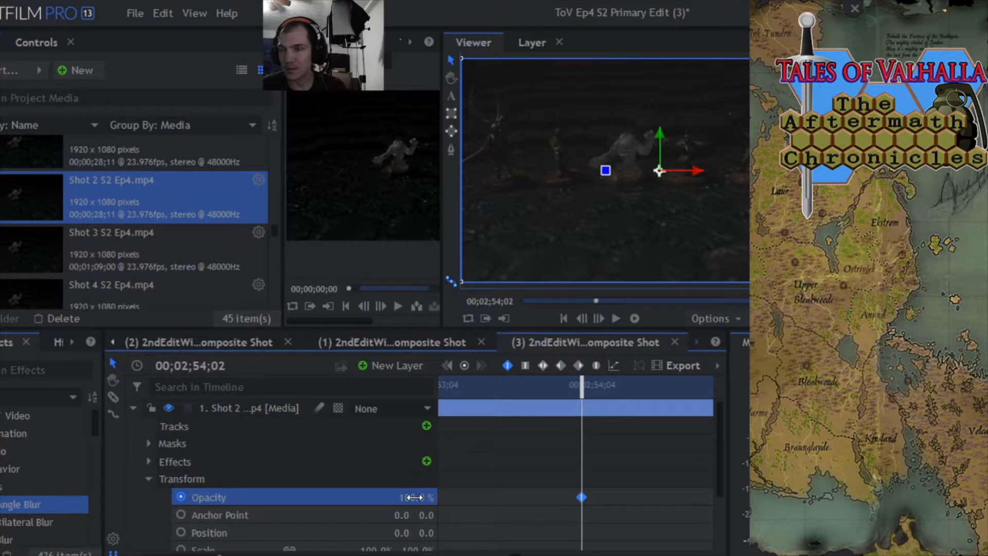
pyautogui.moveTo(414, 497); pyautogui.dragTo(386, 497)
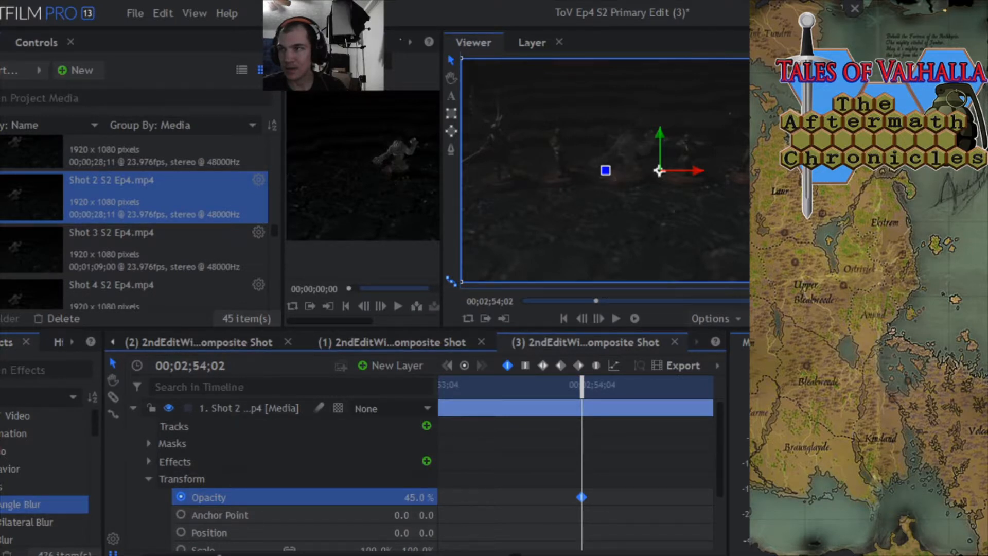
# Play back the creature's fade-in to partial opacity from the first opacity keyframe.
pyautogui.moveTo(219, 555); pyautogui.dragTo(144, 555)
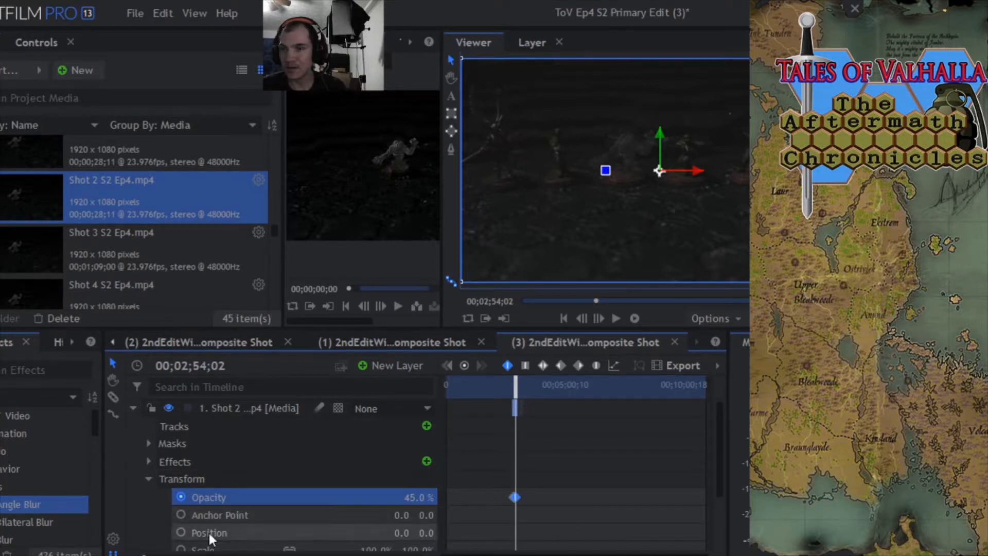
pyautogui.moveTo(144, 555); pyautogui.dragTo(160, 554)
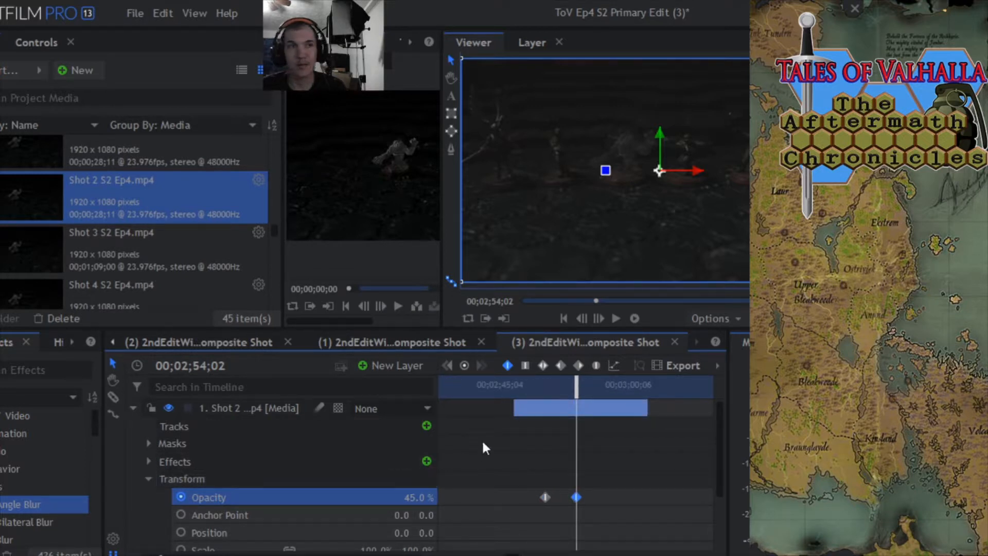
pyautogui.click(615, 317)
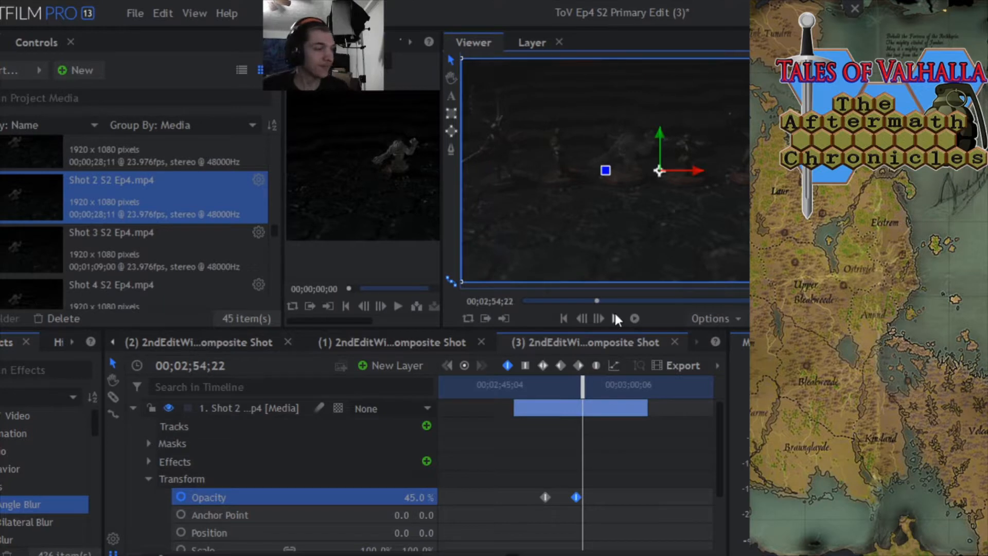
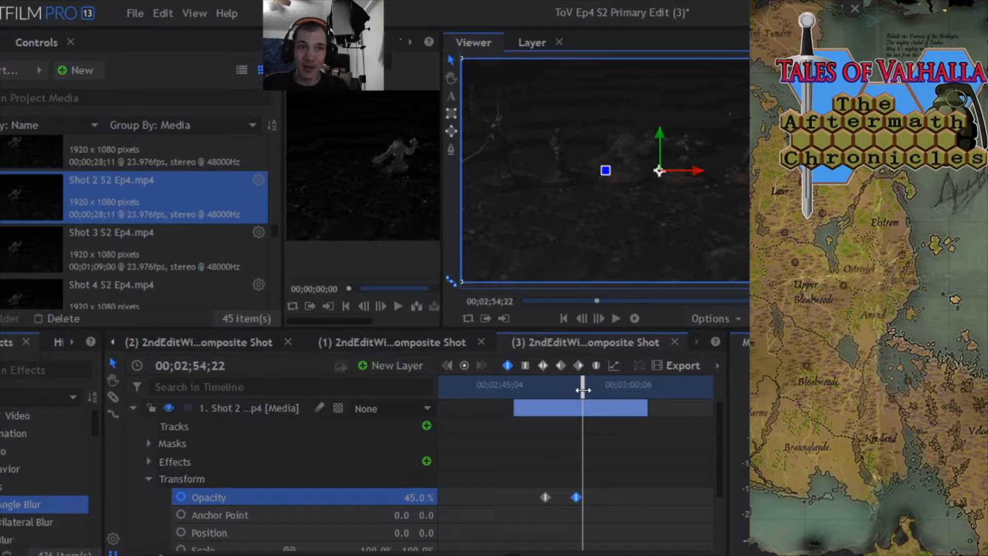
pyautogui.moveTo(592, 397); pyautogui.dragTo(546, 394)
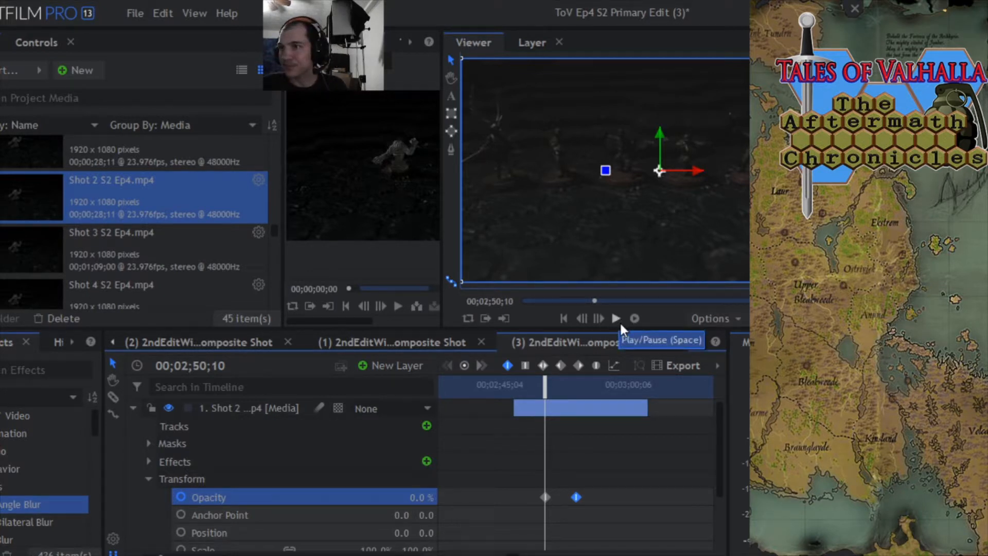
pyautogui.click(617, 320)
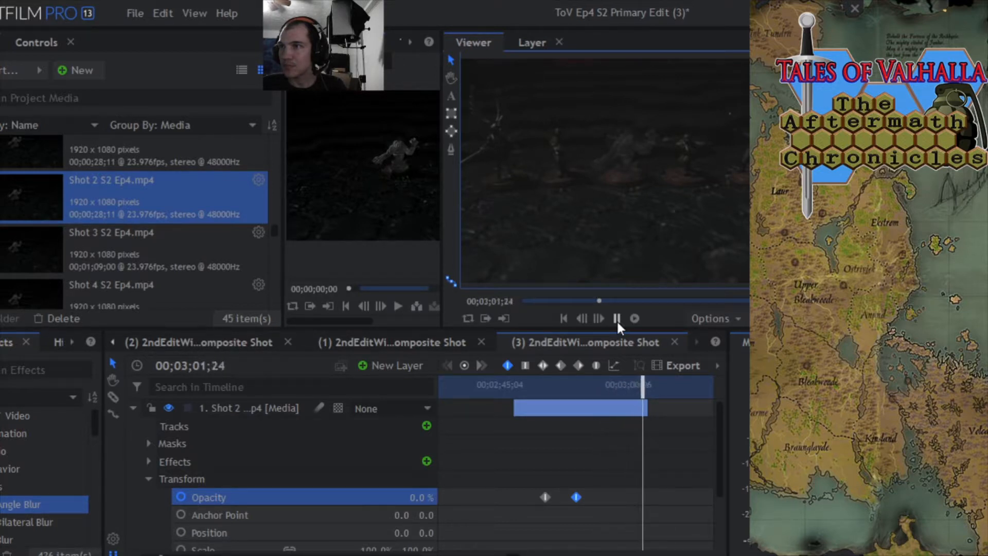
# Stop the playback and collapse the Shot 2 layer's properties in the timeline.
pyautogui.click(617, 318)
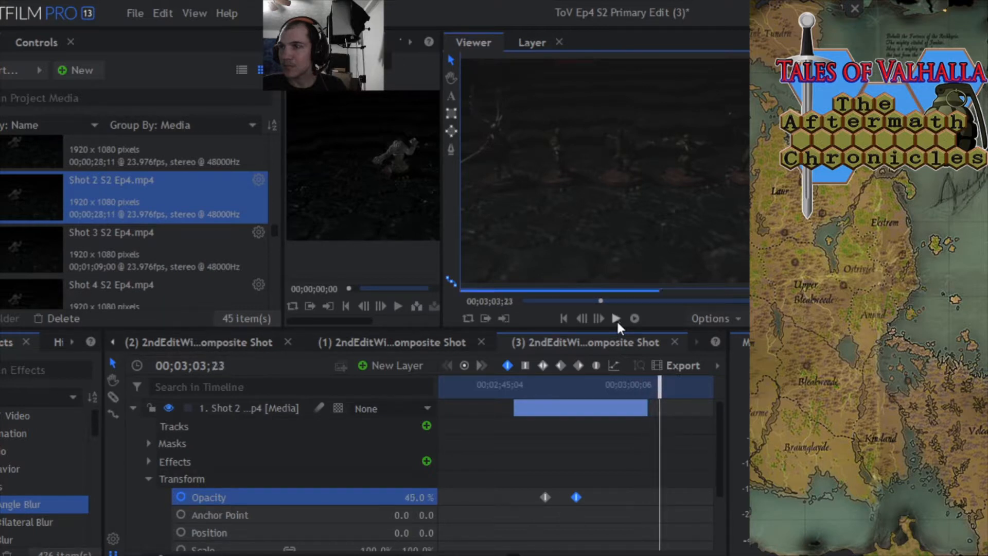
pyautogui.click(44, 249)
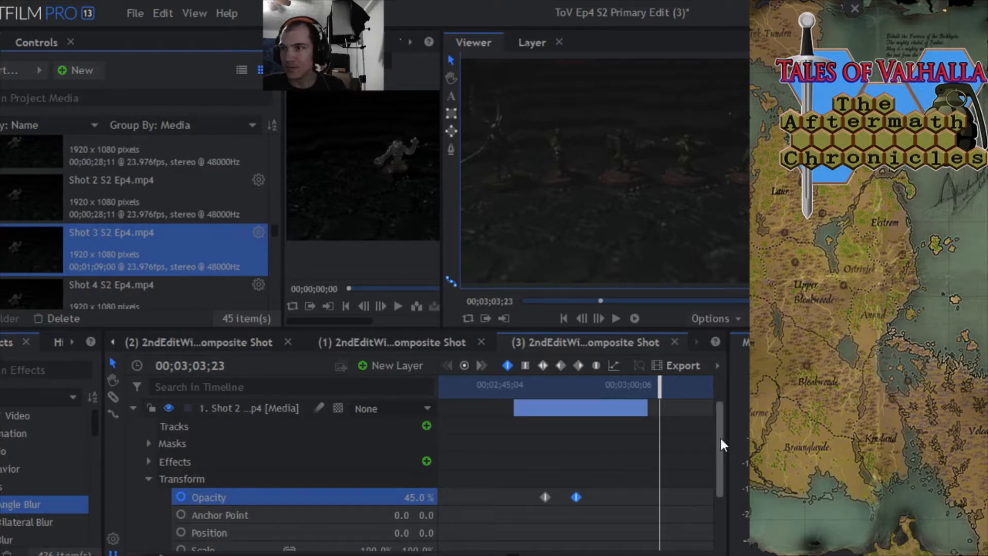
pyautogui.moveTo(720, 437); pyautogui.dragTo(720, 411)
pyautogui.click(133, 408)
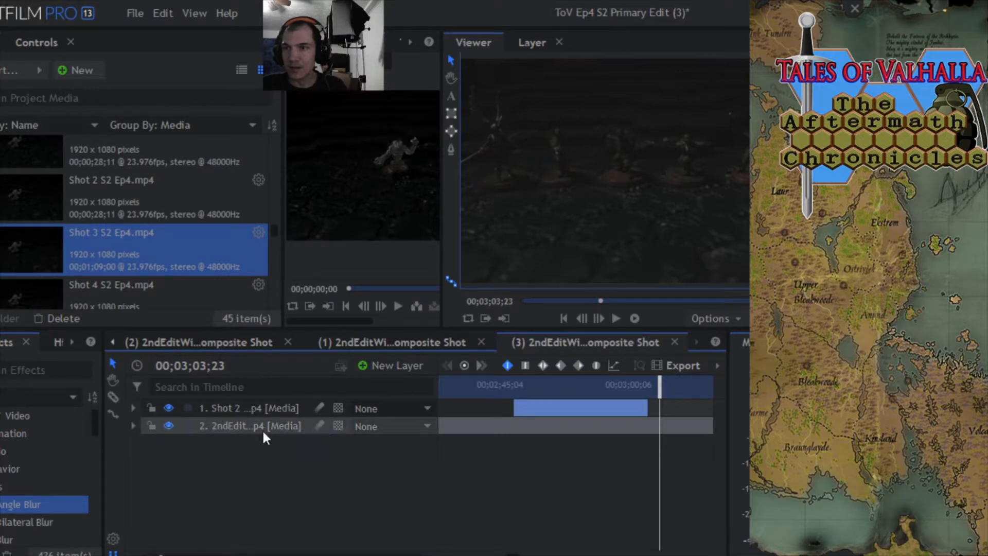
# Make the 2ndEdit background layer 3D with an added camera, and hide the viewer's grid.
pyautogui.rightClick(338, 428)
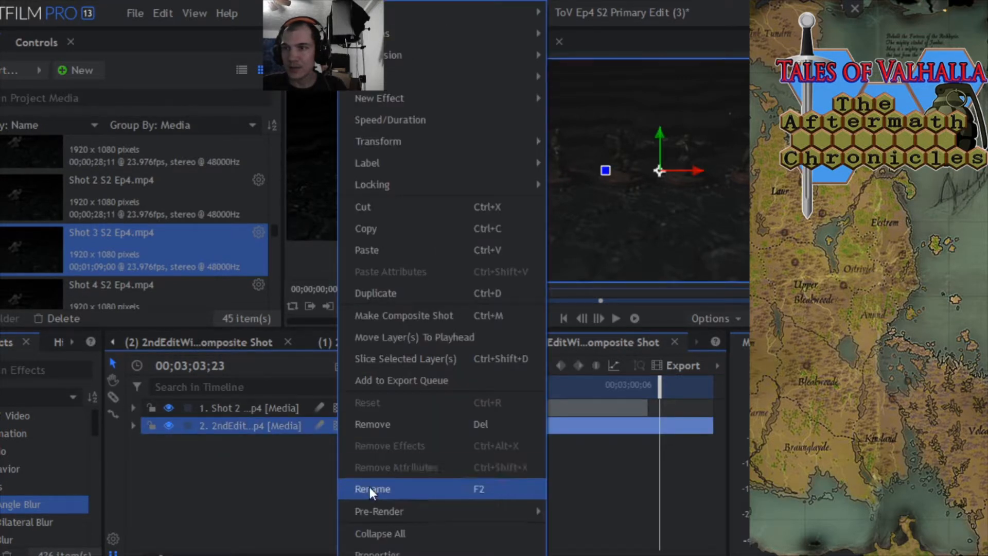
pyautogui.click(282, 477)
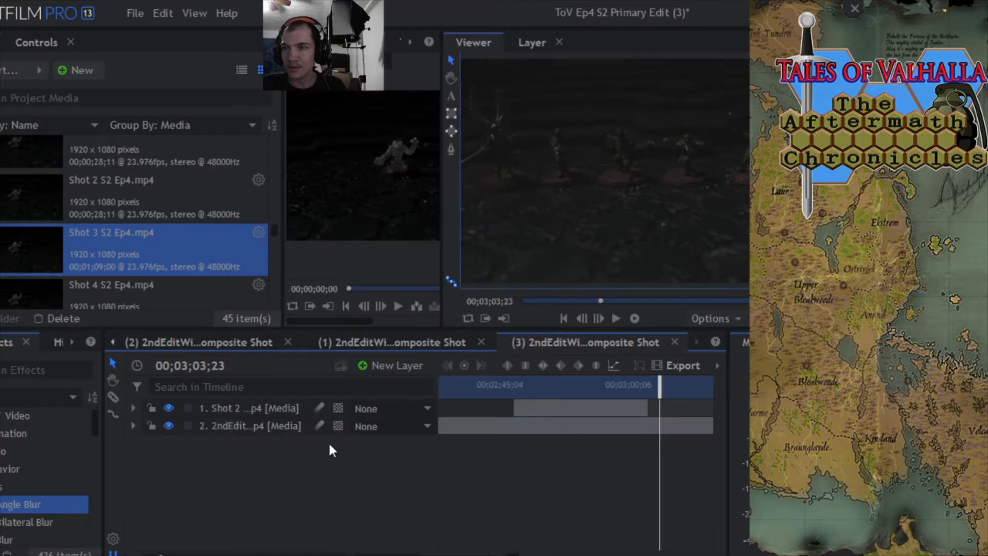
pyautogui.click(339, 425)
pyautogui.click(354, 467)
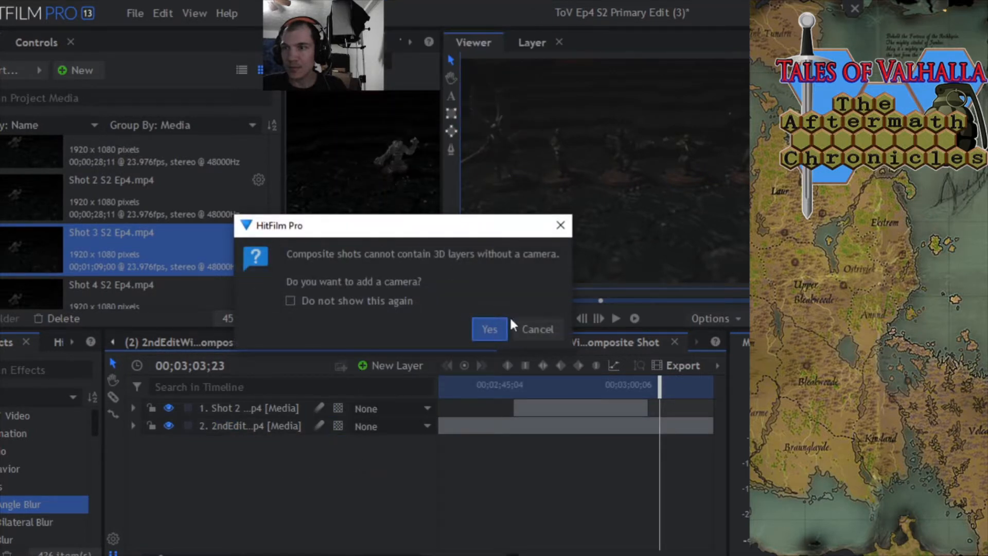
pyautogui.click(492, 326)
pyautogui.click(243, 409)
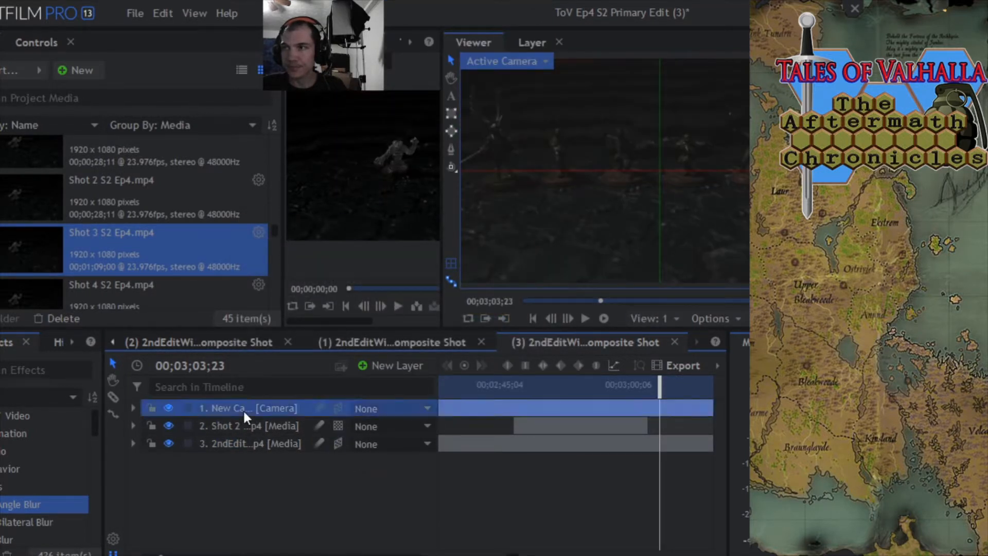
pyautogui.click(452, 263)
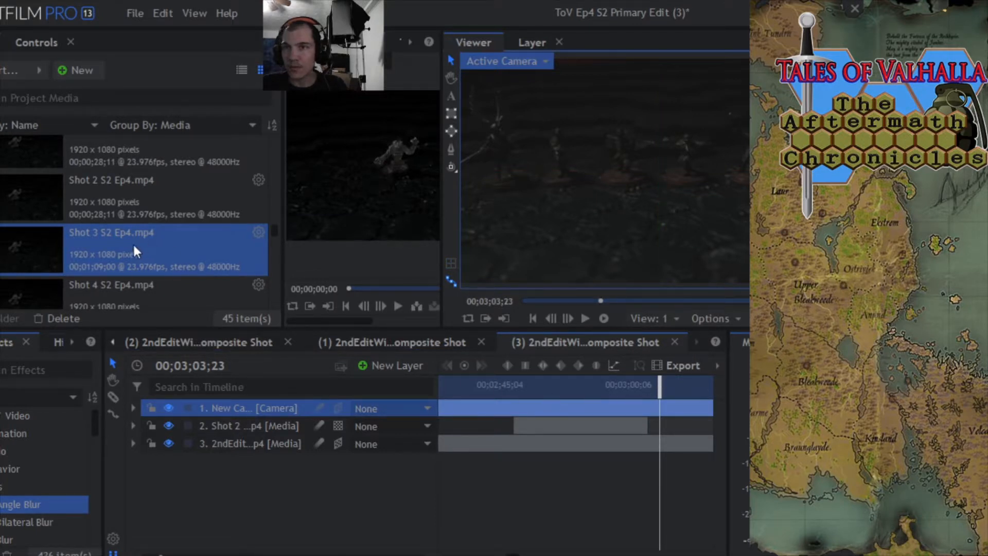
# Add Shot 3 S2 Ep4.mp4 below the camera layer and place it directly after the end of the Shot 2 layer.
pyautogui.moveTo(132, 239); pyautogui.dragTo(230, 410)
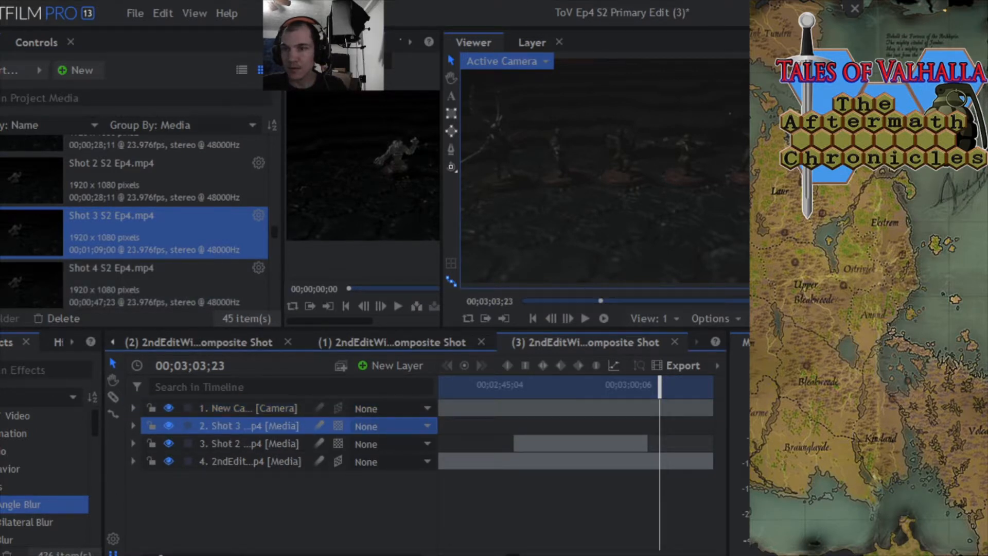
pyautogui.moveTo(161, 555); pyautogui.dragTo(144, 555)
pyautogui.moveTo(465, 427); pyautogui.dragTo(539, 430)
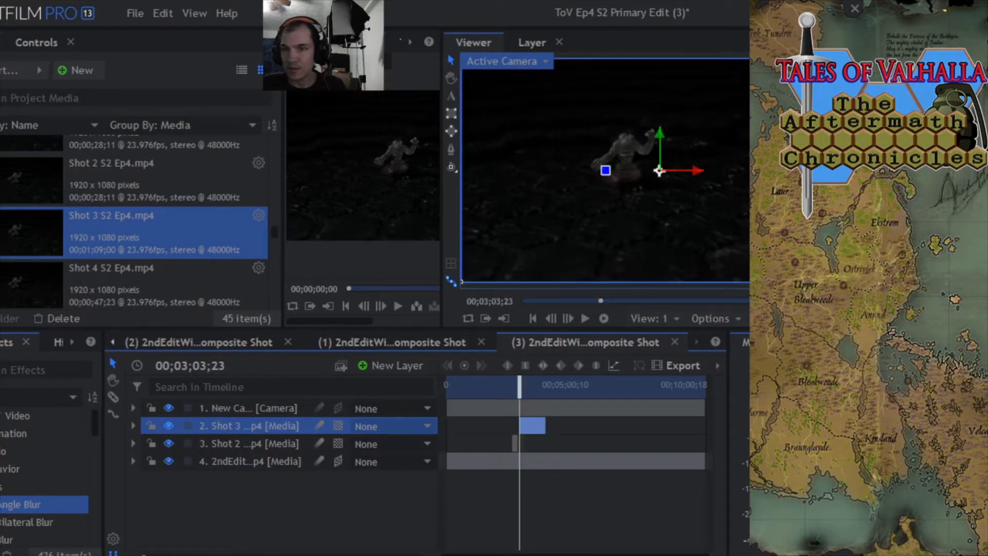
pyautogui.moveTo(144, 555); pyautogui.dragTo(180, 554)
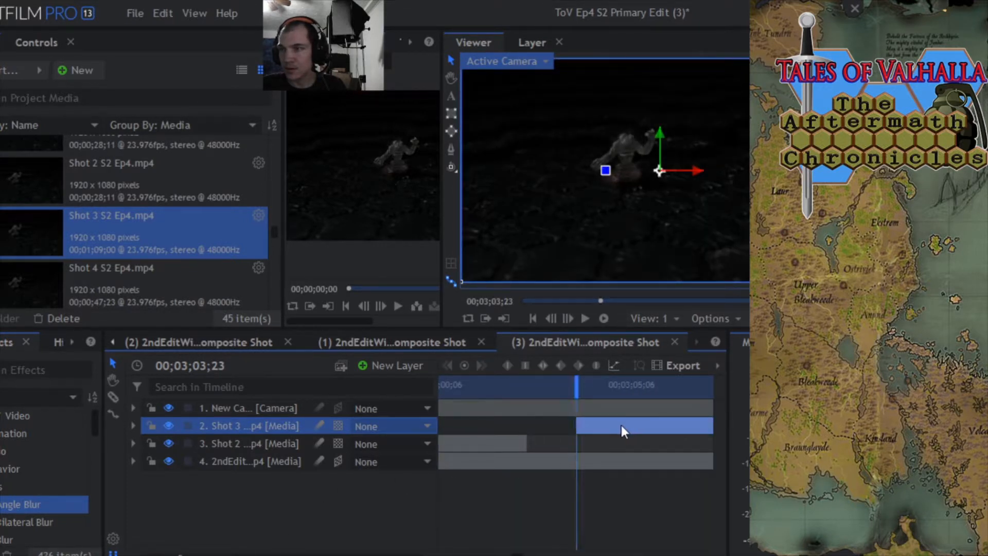
pyautogui.moveTo(622, 431); pyautogui.dragTo(591, 431)
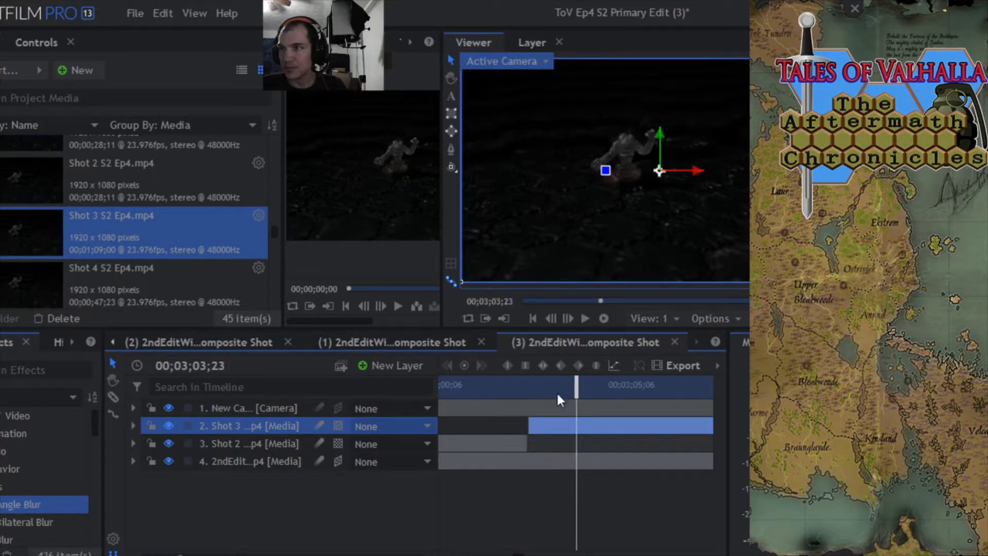
# Go to the Shot 3 frame at 00;03;06;22 and trim the layer's start, keeping the layer directly after Shot 2.
pyautogui.moveTo(575, 391); pyautogui.dragTo(639, 396)
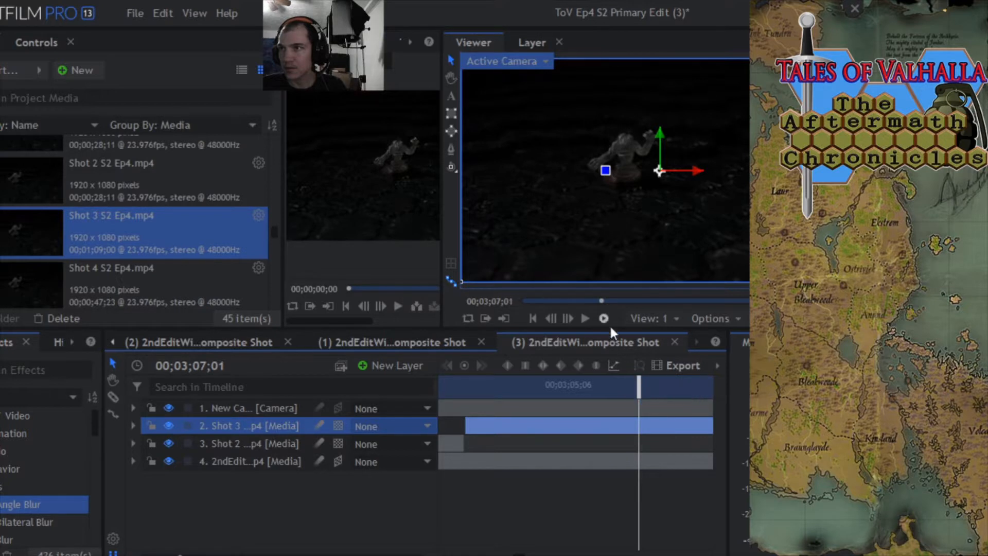
pyautogui.click(552, 319)
pyautogui.click(552, 318)
pyautogui.click(551, 319)
pyautogui.click(552, 318)
pyautogui.click(551, 318)
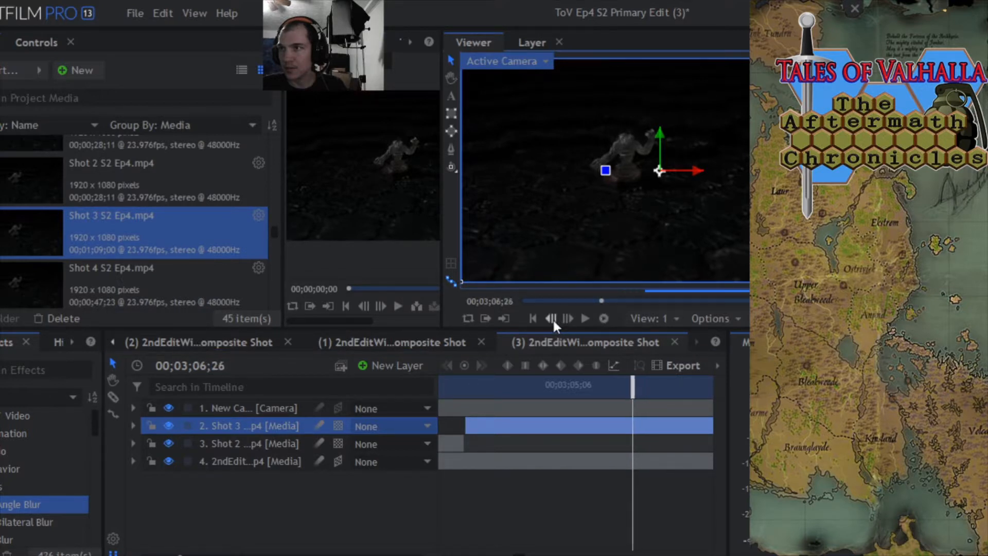
pyautogui.click(552, 319)
pyautogui.click(552, 318)
pyautogui.click(552, 318)
pyautogui.click(552, 318)
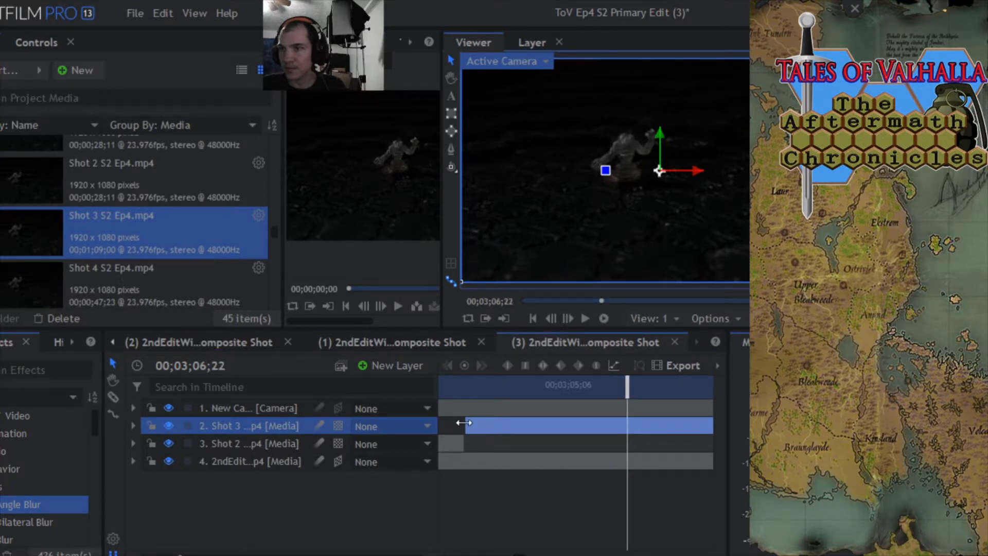
pyautogui.moveTo(463, 423); pyautogui.dragTo(486, 428)
# Place the playhead at the Shot 3 layer's start, 00;03;02;16, and copy the Shot 2 layer's Opacity property.
pyautogui.click(455, 387)
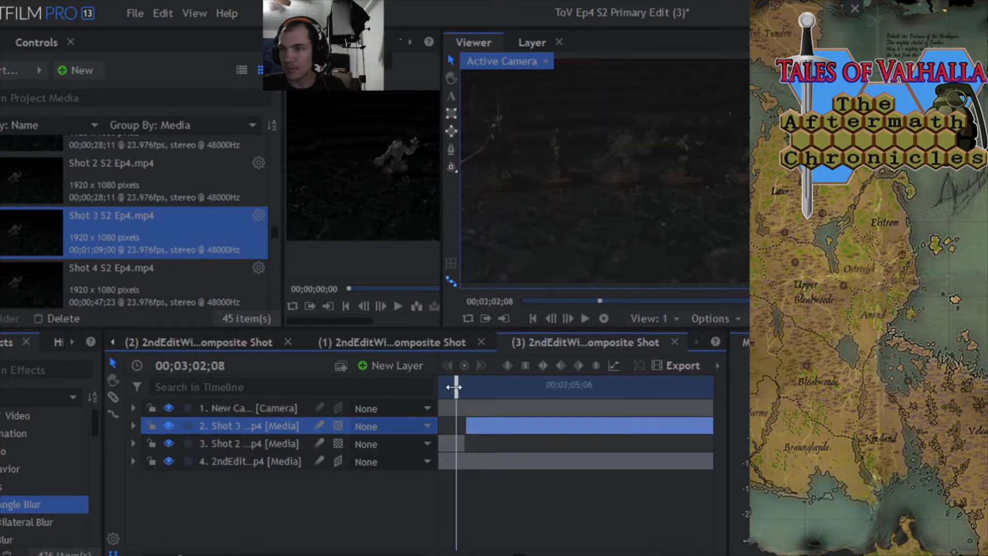
pyautogui.moveTo(454, 387); pyautogui.dragTo(545, 393)
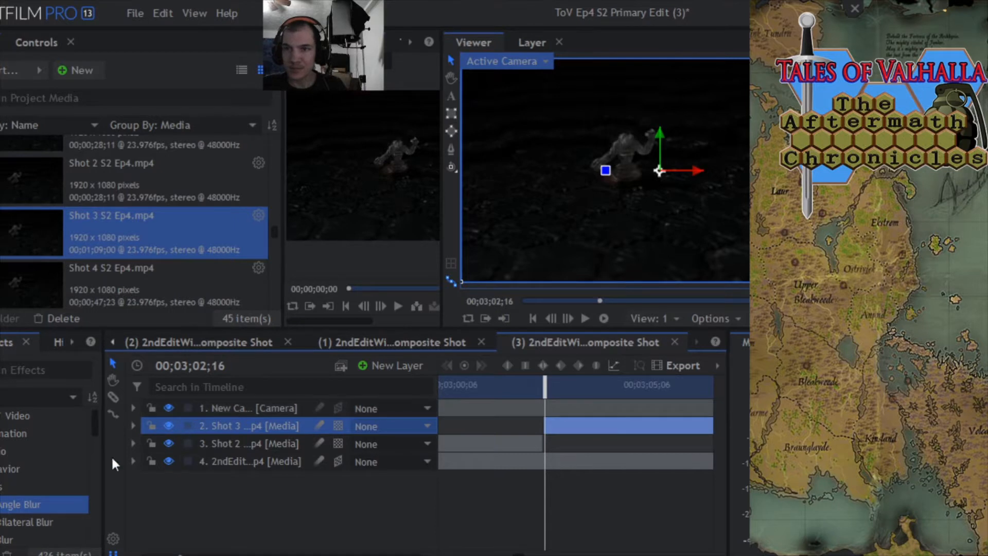
pyautogui.click(133, 443)
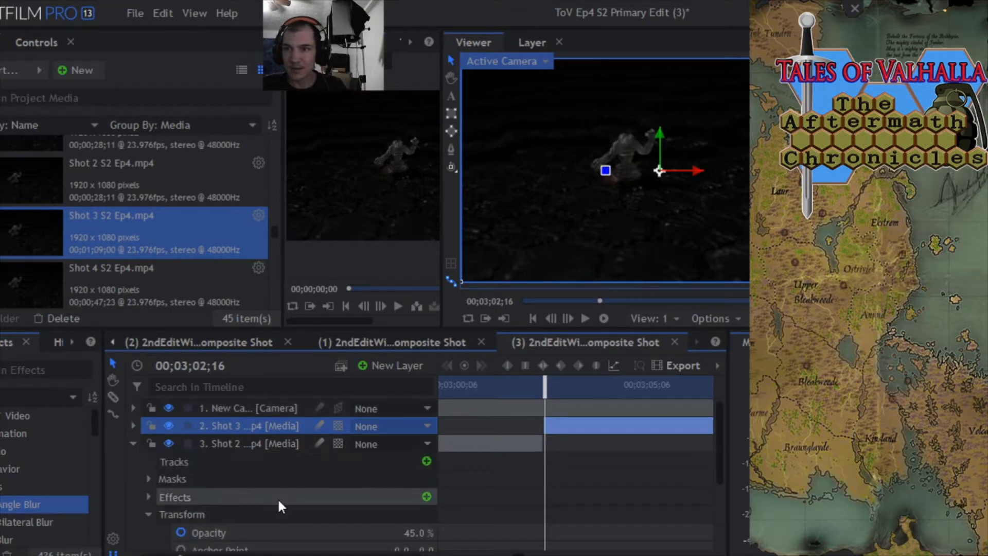
pyautogui.click(150, 513)
pyautogui.click(147, 515)
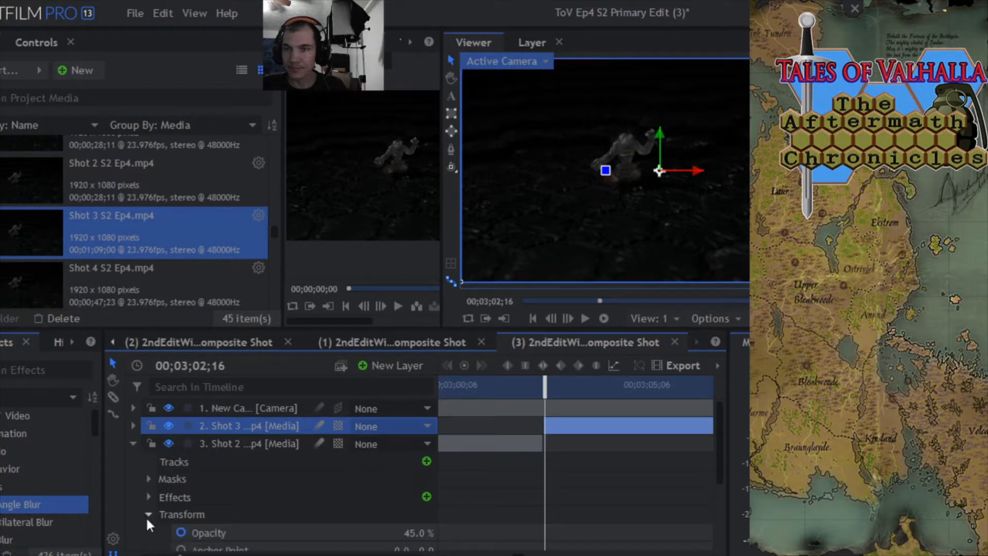
pyautogui.rightClick(269, 533)
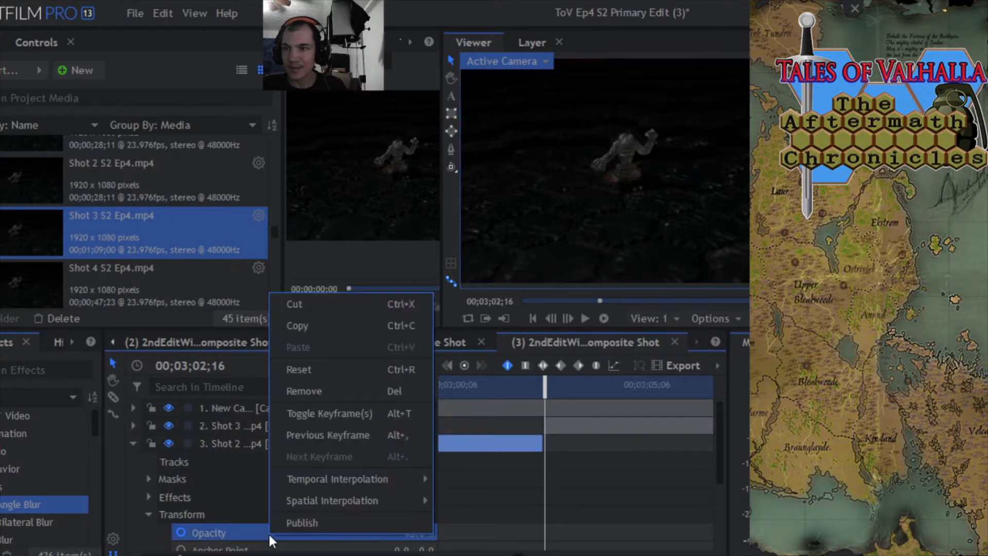
pyautogui.click(308, 327)
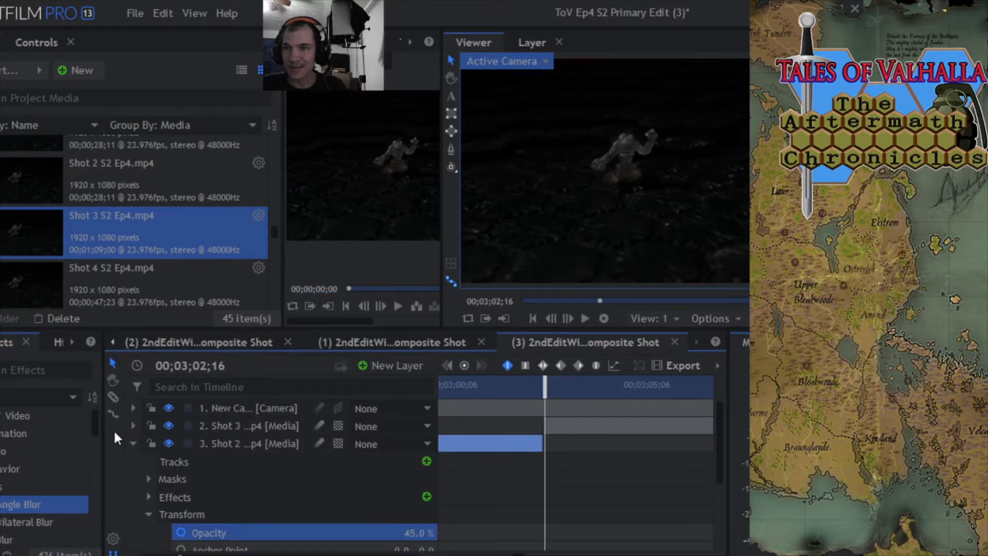
# Paste the copied Opacity keyframes onto the Shot 3 layer's Opacity at 00;03;02;16.
pyautogui.click(134, 426)
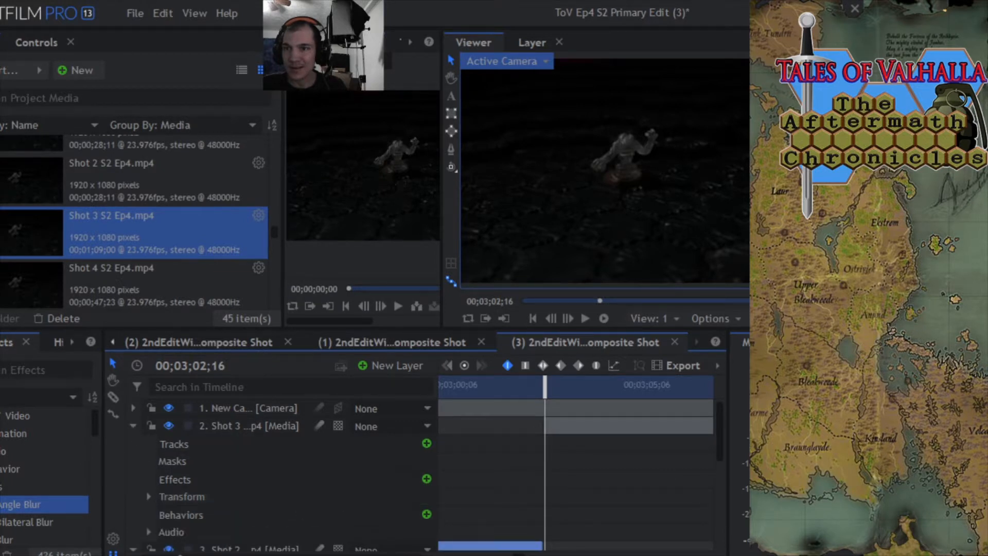
pyautogui.moveTo(718, 442); pyautogui.dragTo(721, 465)
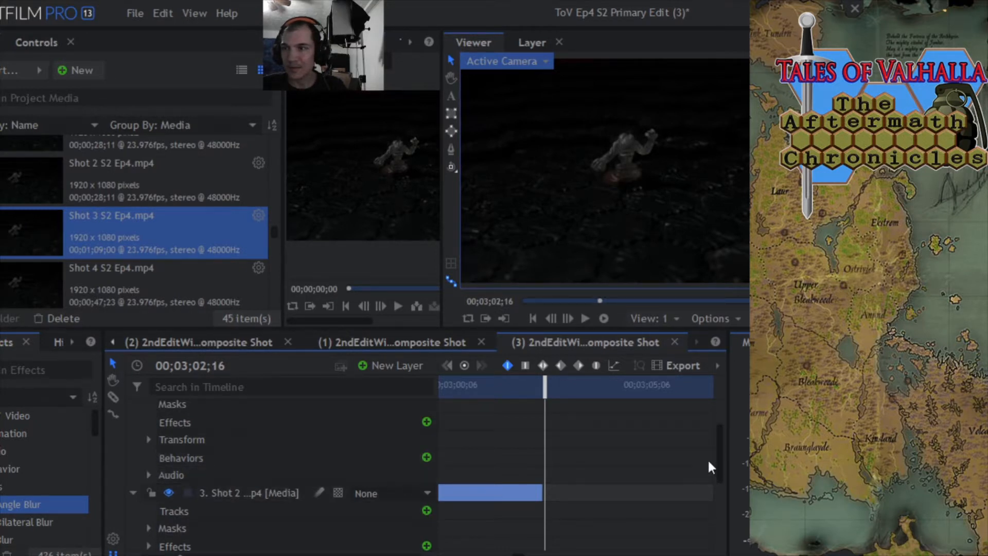
pyautogui.moveTo(721, 459); pyautogui.dragTo(722, 425)
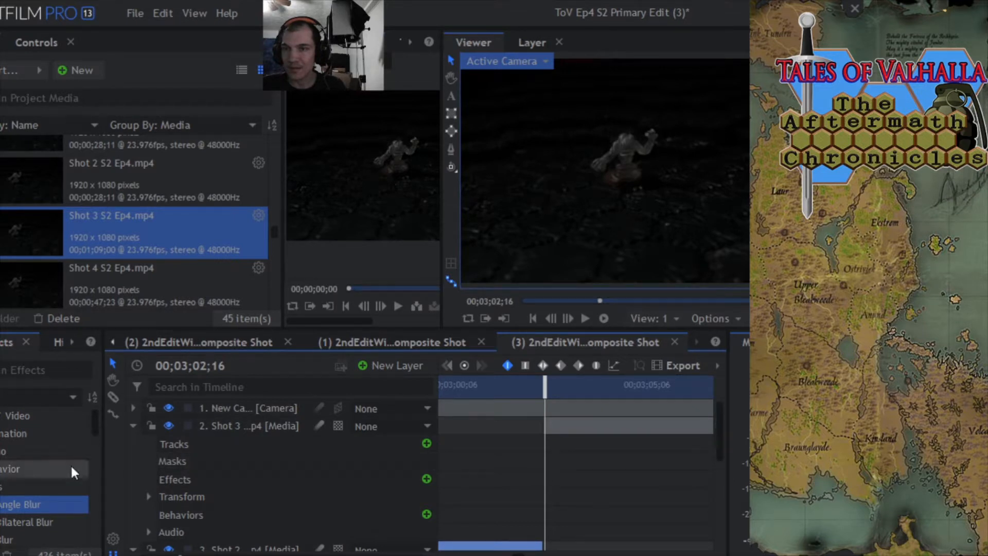
pyautogui.click(149, 494)
pyautogui.rightClick(233, 515)
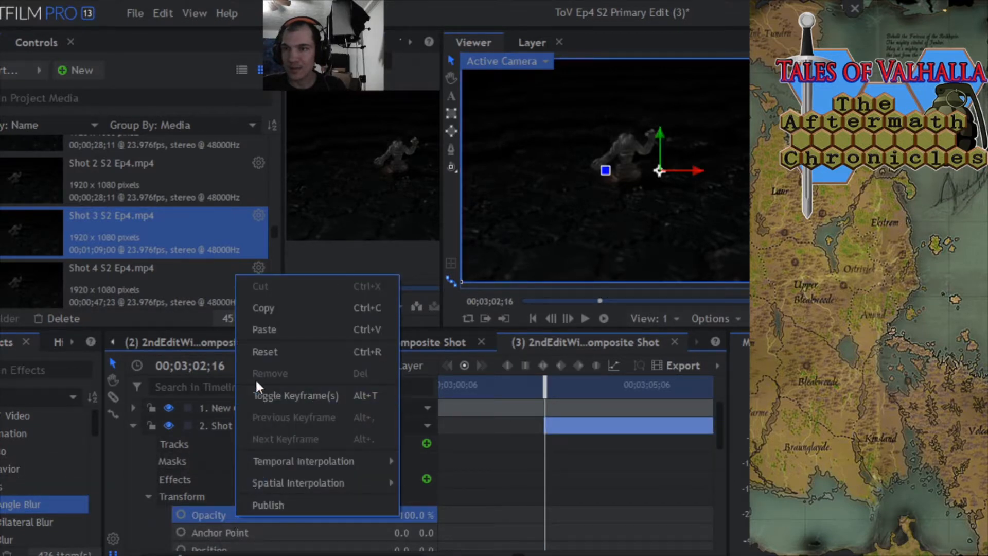
pyautogui.click(268, 332)
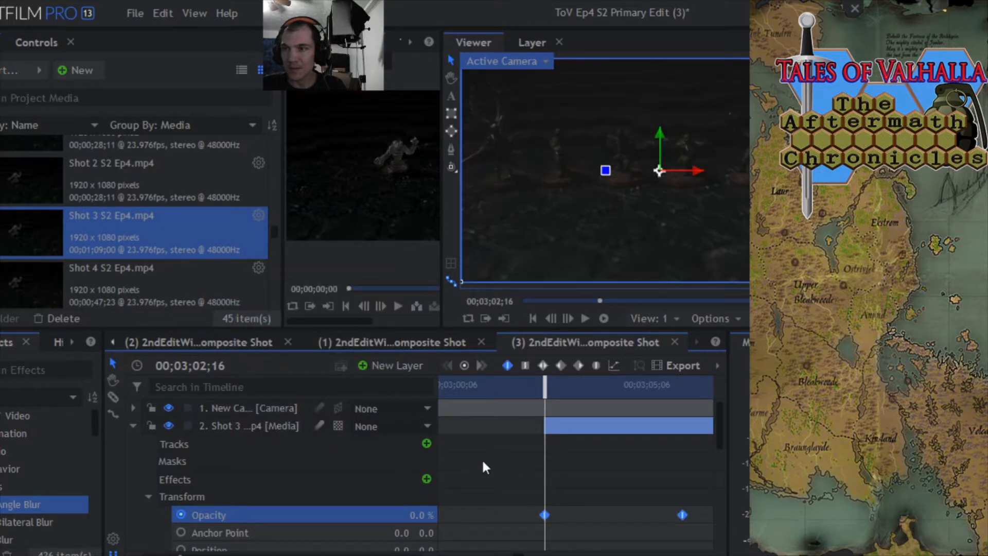
# Try to remove the pasted 0% opacity keyframe from the Shot 3 layer and undo the removal.
pyautogui.rightClick(544, 515)
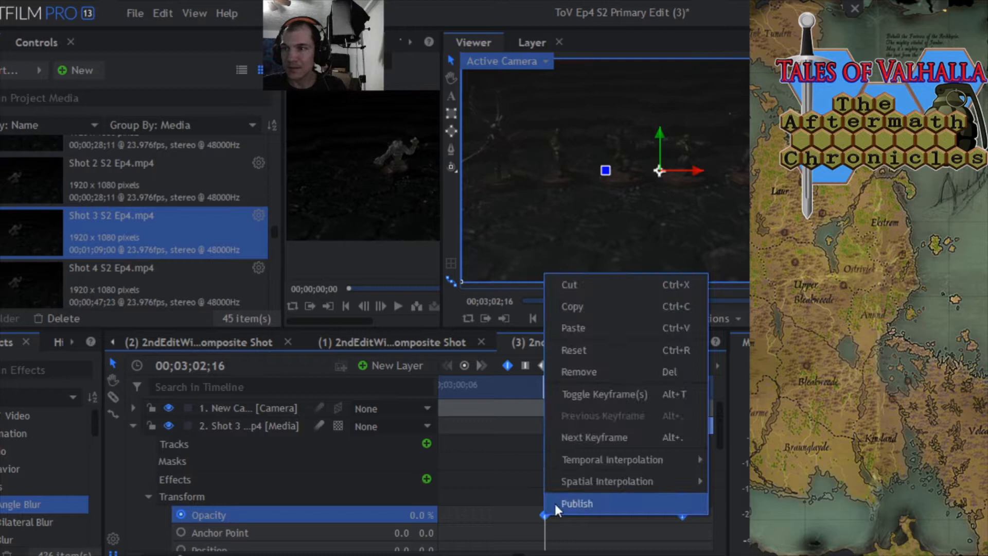
pyautogui.click(597, 372)
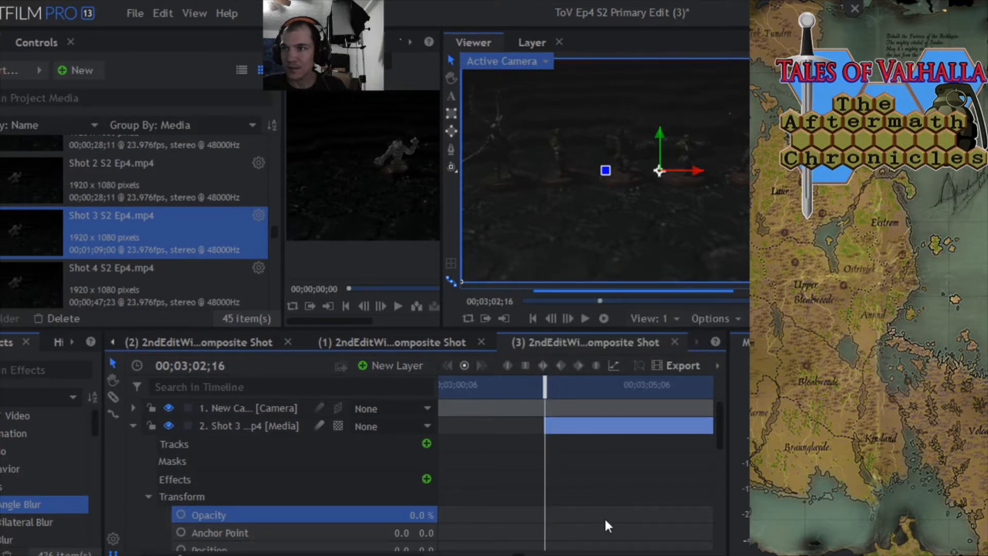
pyautogui.click(162, 12)
pyautogui.click(162, 38)
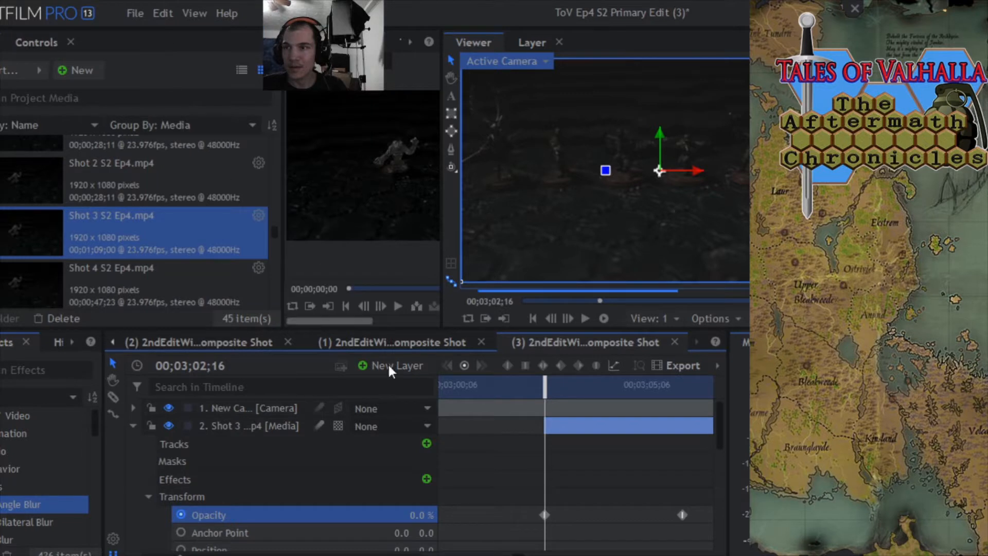
# Remove only the Shot 3 layer's 0% opacity keyframe and move its 45% keyframe to 00;03;02;16.
pyautogui.click(546, 515)
pyautogui.rightClick(546, 515)
pyautogui.click(599, 367)
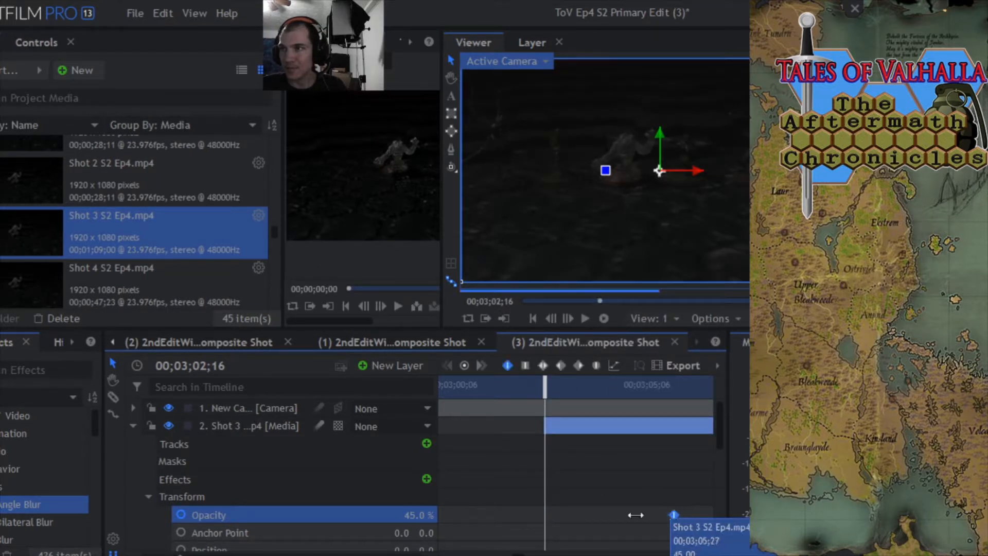
pyautogui.doubleClick(546, 514)
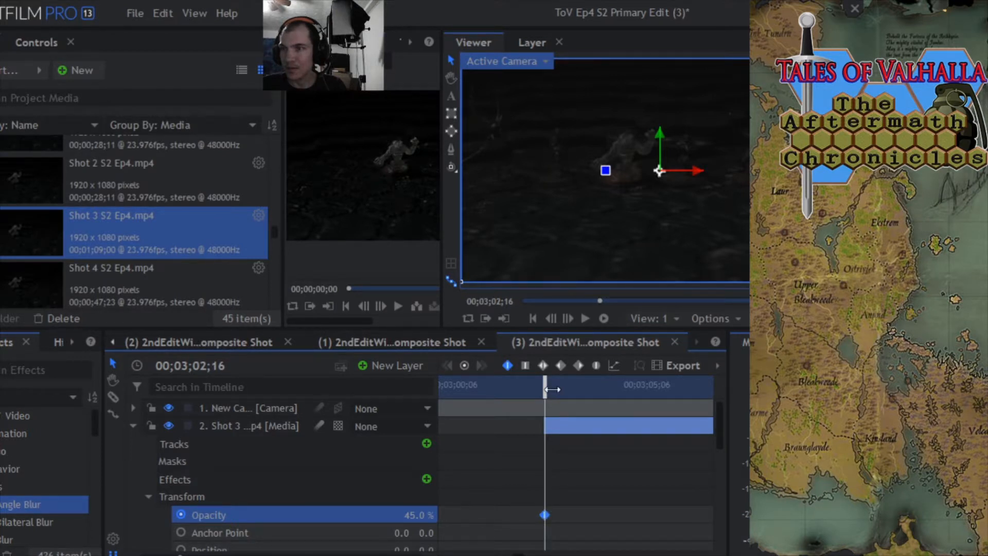
pyautogui.moveTo(544, 514)
# Move the Shot 3 layer's 45% opacity keyframe to the layer's first frame at 00;03;02;15.
pyautogui.moveTo(546, 381)
pyautogui.mouseDown()
pyautogui.moveTo(550, 393)
pyautogui.moveTo(533, 394)
pyautogui.moveTo(552, 395)
pyautogui.moveTo(535, 396)
pyautogui.mouseUp()
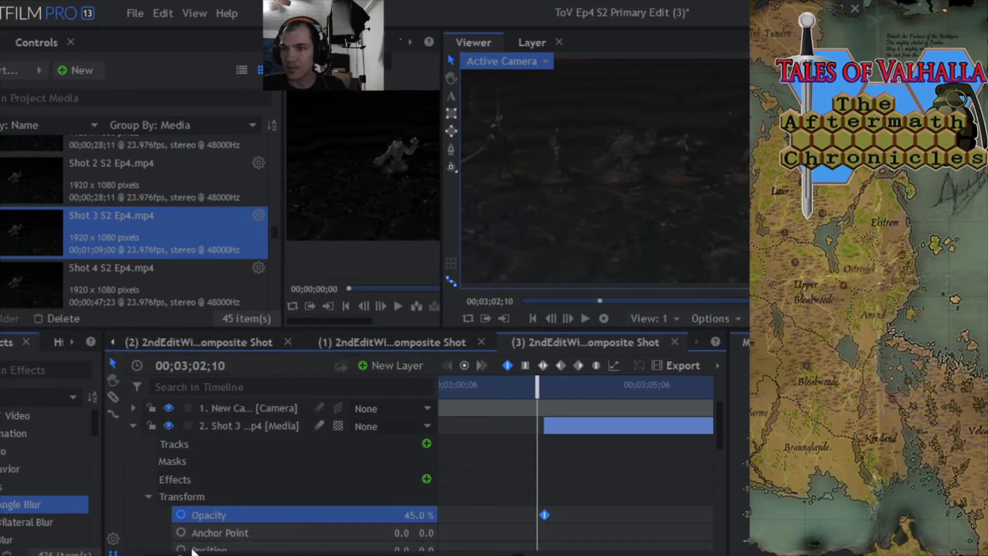
pyautogui.moveTo(180, 555); pyautogui.dragTo(236, 555)
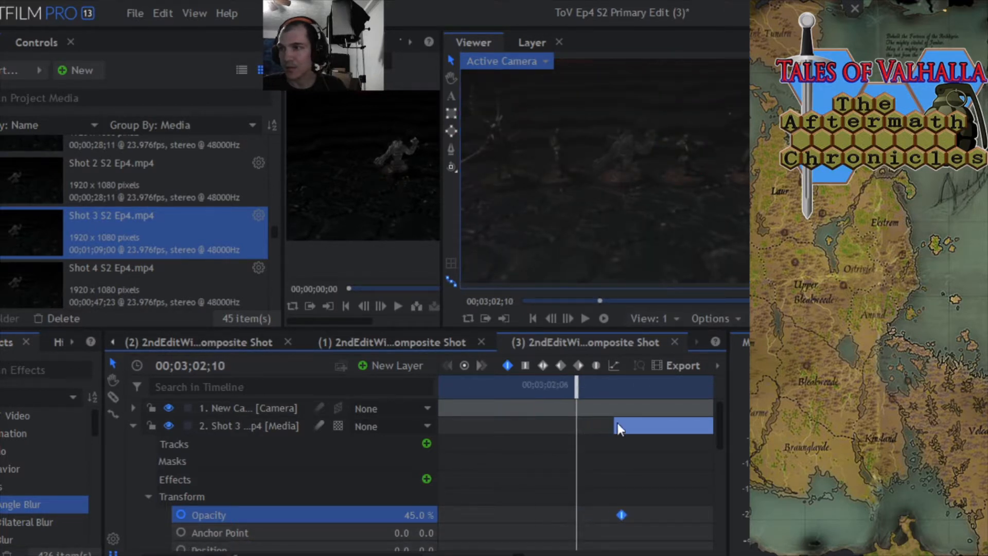
pyautogui.moveTo(576, 386); pyautogui.dragTo(615, 386)
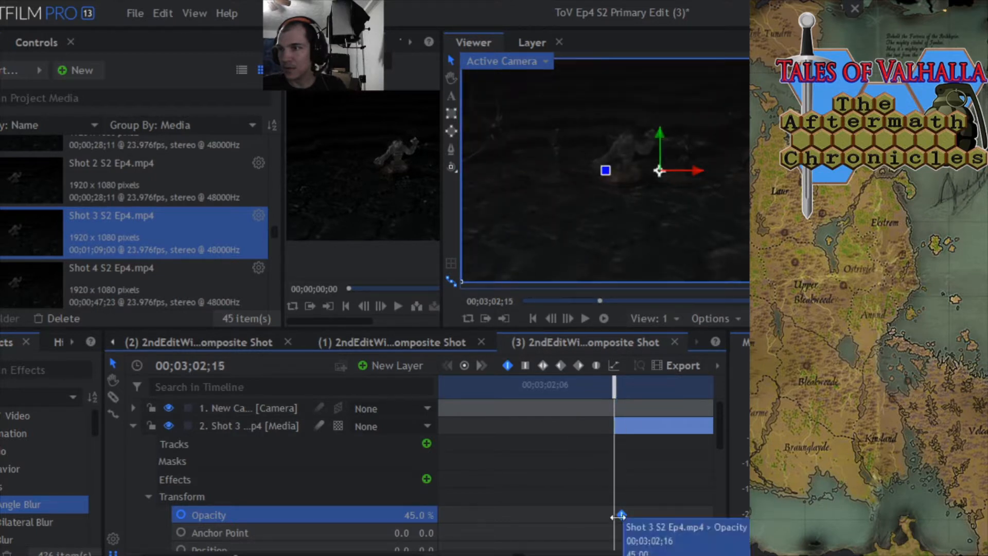
pyautogui.moveTo(621, 516); pyautogui.dragTo(614, 516)
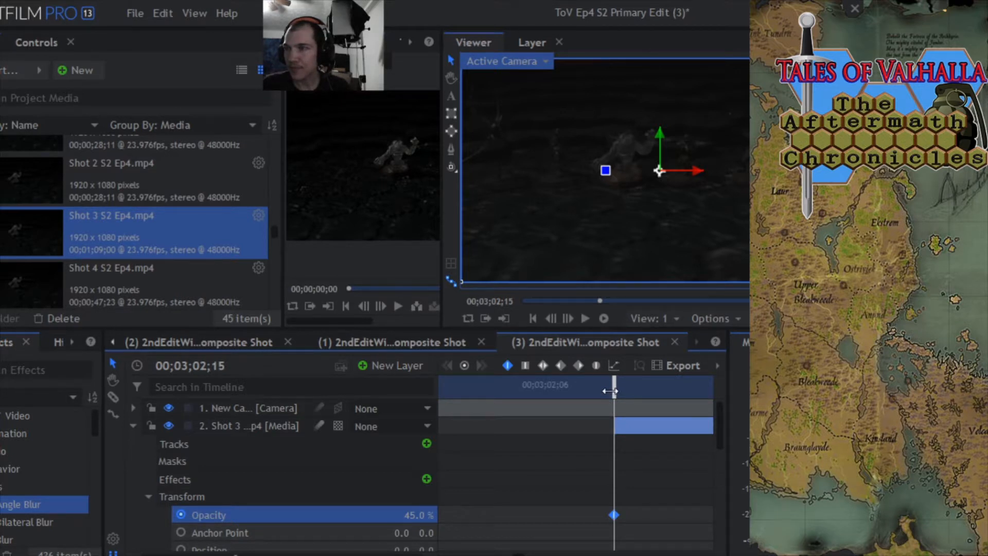
# Collapse the Shot 3 layer and copy the Brightness & Contrast effect from the Shot 2 layer.
pyautogui.click(149, 496)
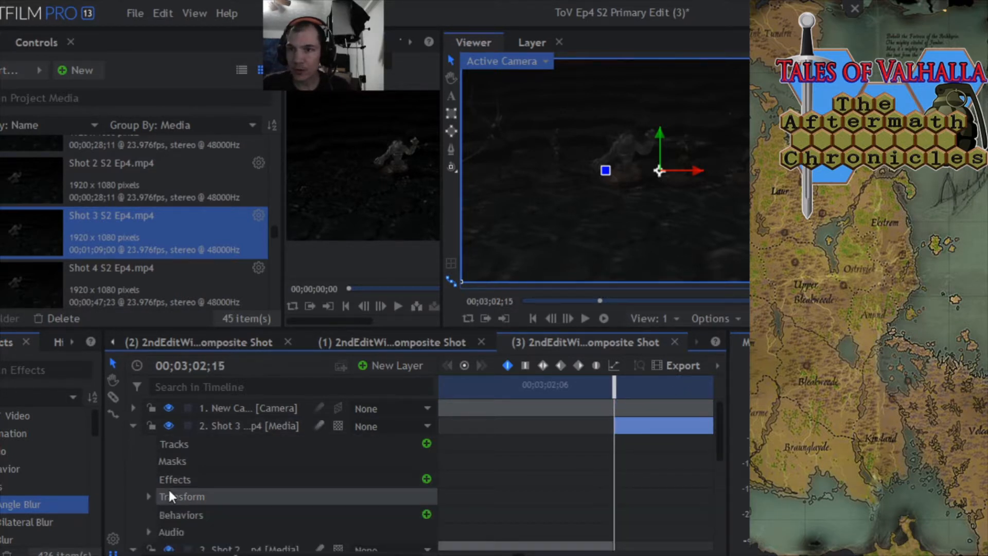
pyautogui.click(129, 425)
pyautogui.click(23, 40)
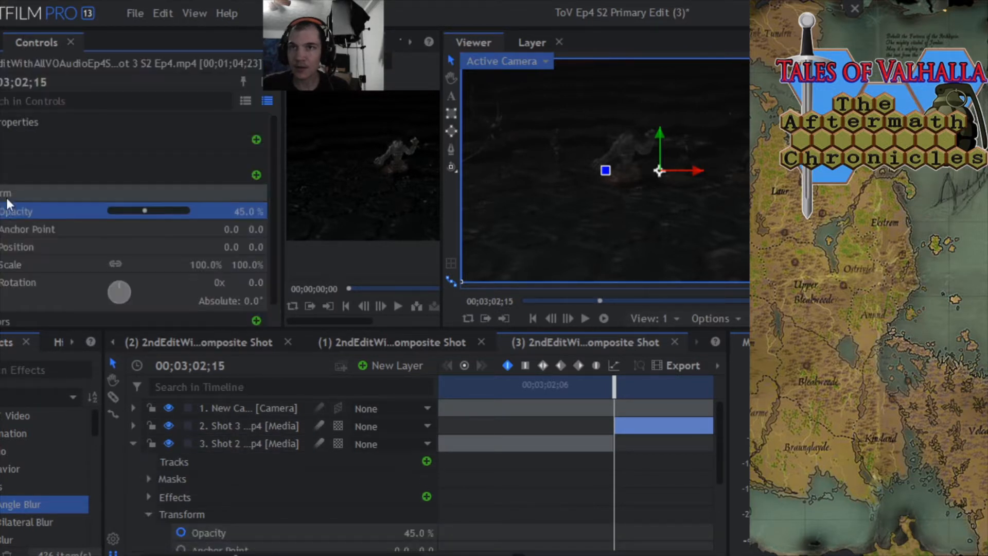
pyautogui.click(235, 433)
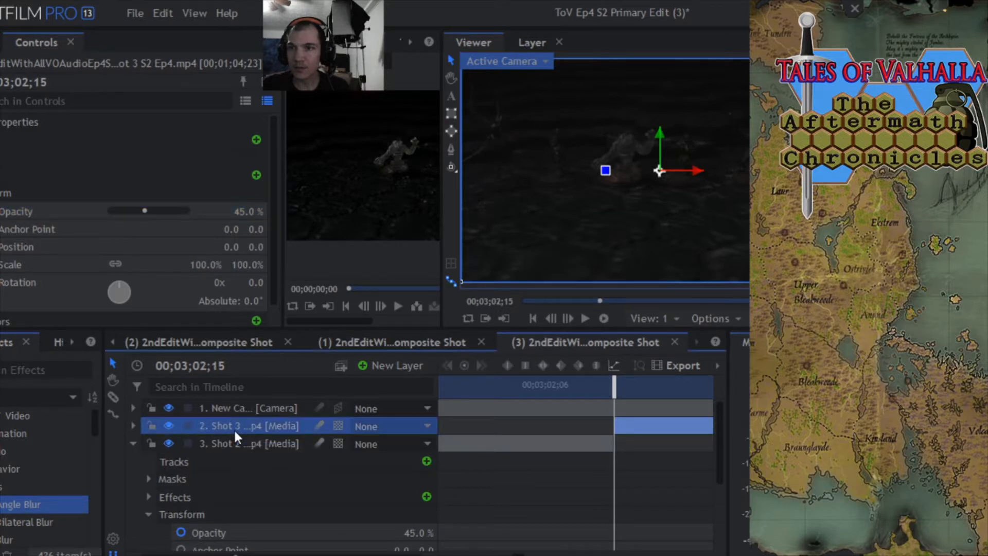
pyautogui.click(1, 193)
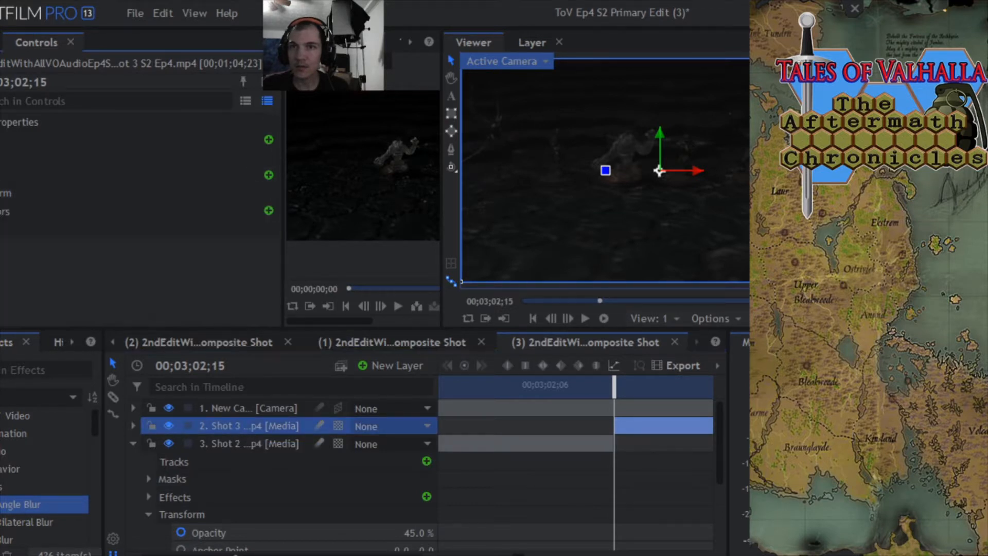
pyautogui.click(148, 497)
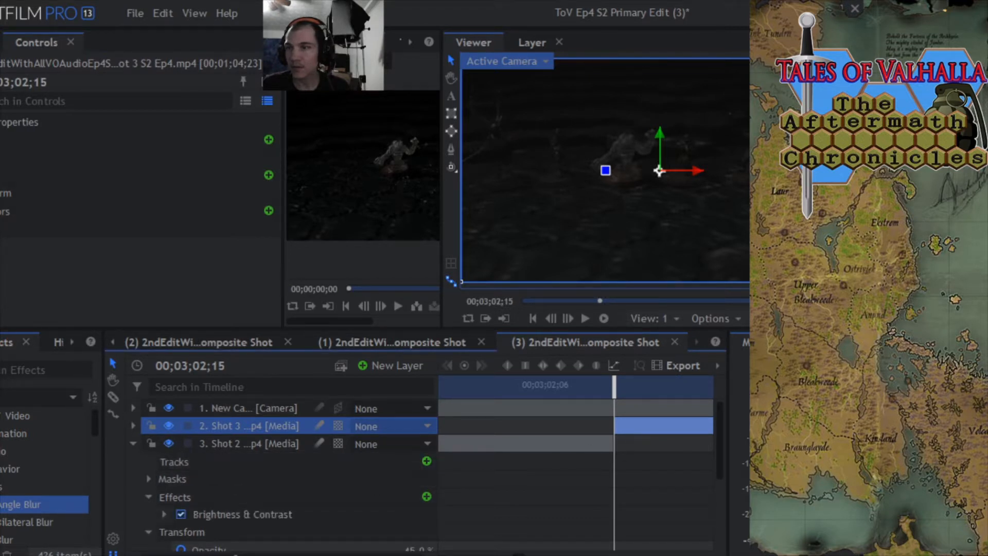
pyautogui.scroll(-2, 720, 443)
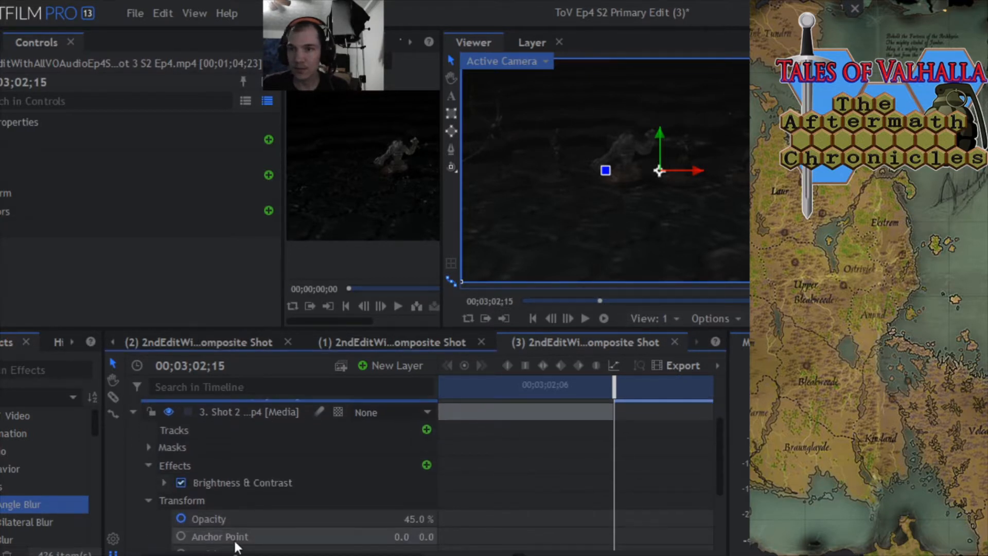
pyautogui.rightClick(243, 484)
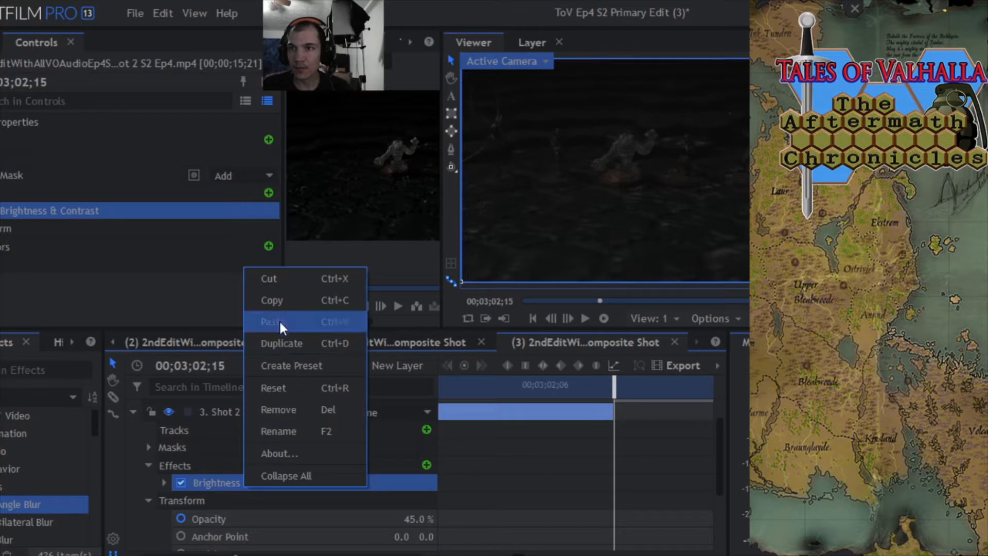
pyautogui.click(278, 303)
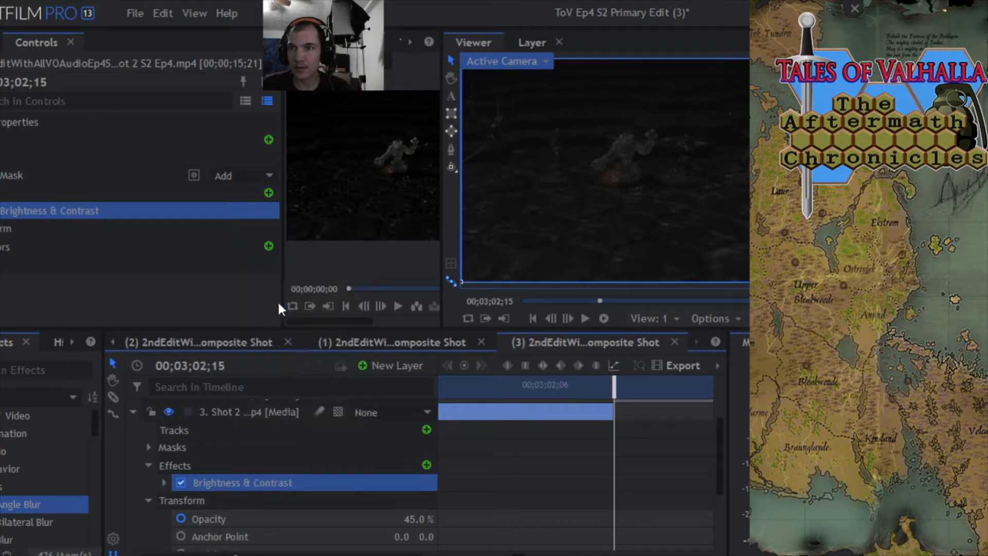
# Add Angle Blur to the Shot 3 layer as a placeholder effect and paste the copied Brightness & Contrast effect there.
pyautogui.scroll(3, 718, 463)
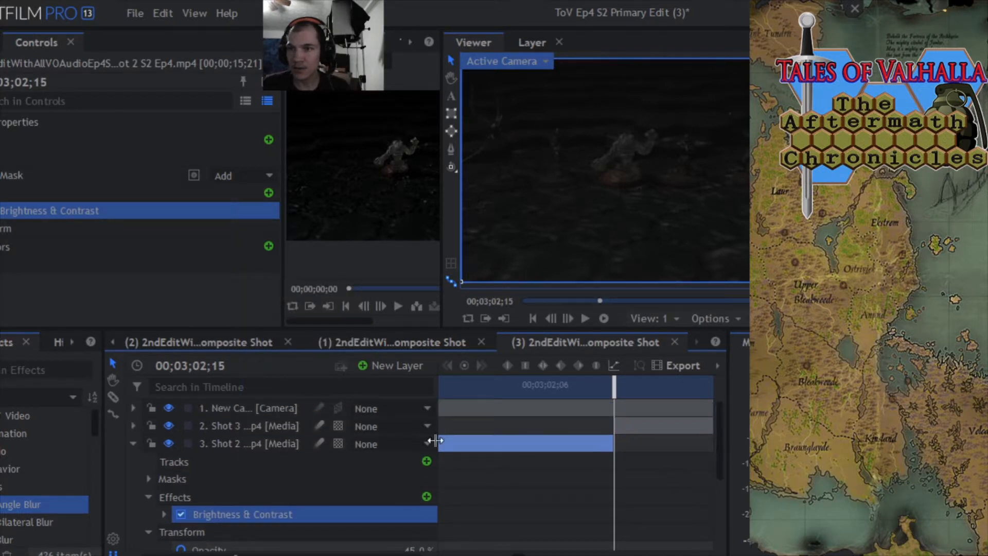
pyautogui.click(133, 425)
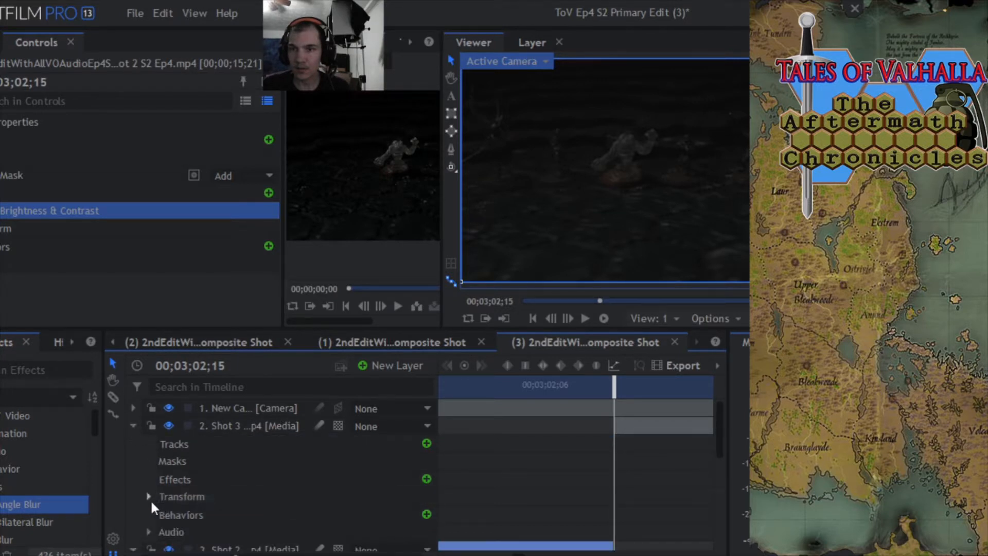
pyautogui.moveTo(23, 504); pyautogui.dragTo(208, 504)
pyautogui.rightClick(205, 495)
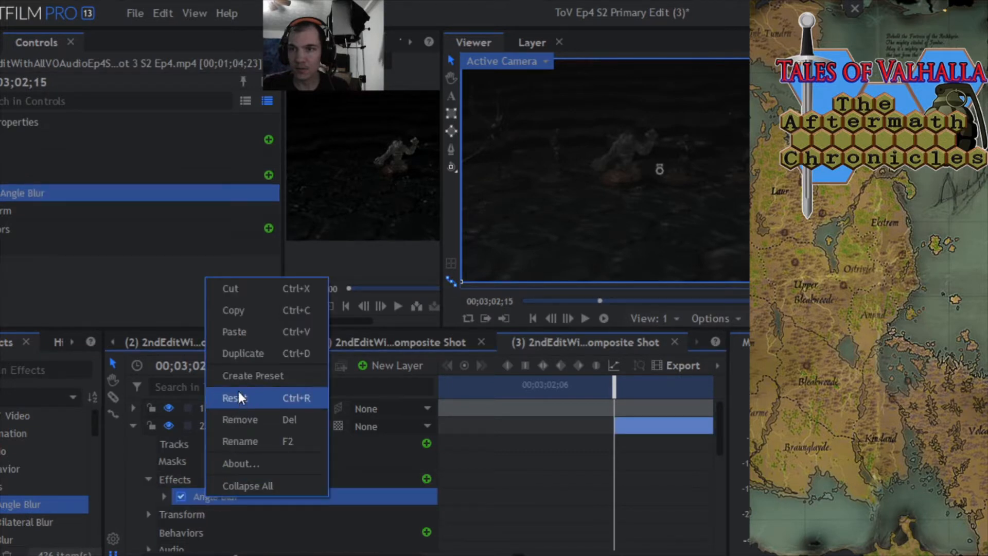
pyautogui.click(233, 332)
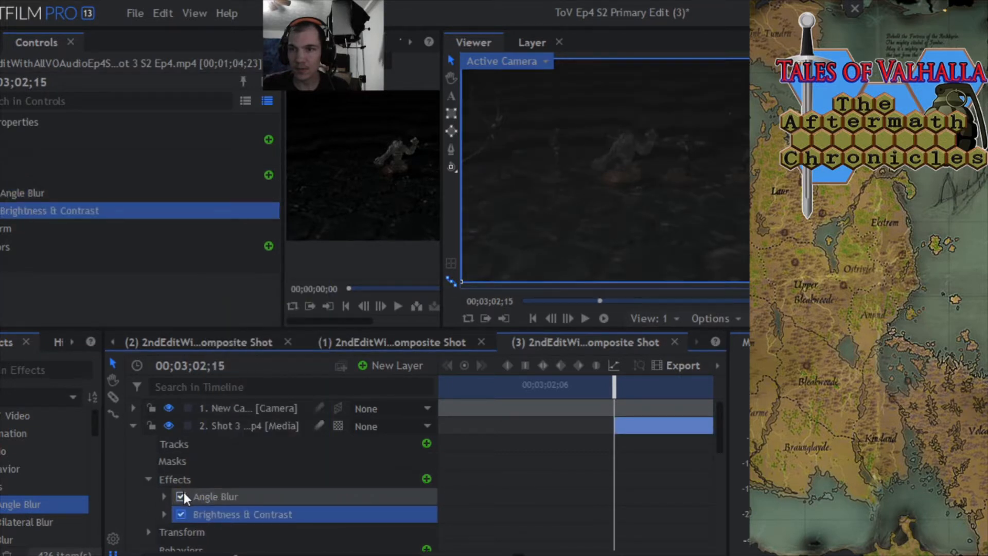
# Remove the placeholder Angle Blur effect from the Shot 3 layer.
pyautogui.rightClick(215, 493)
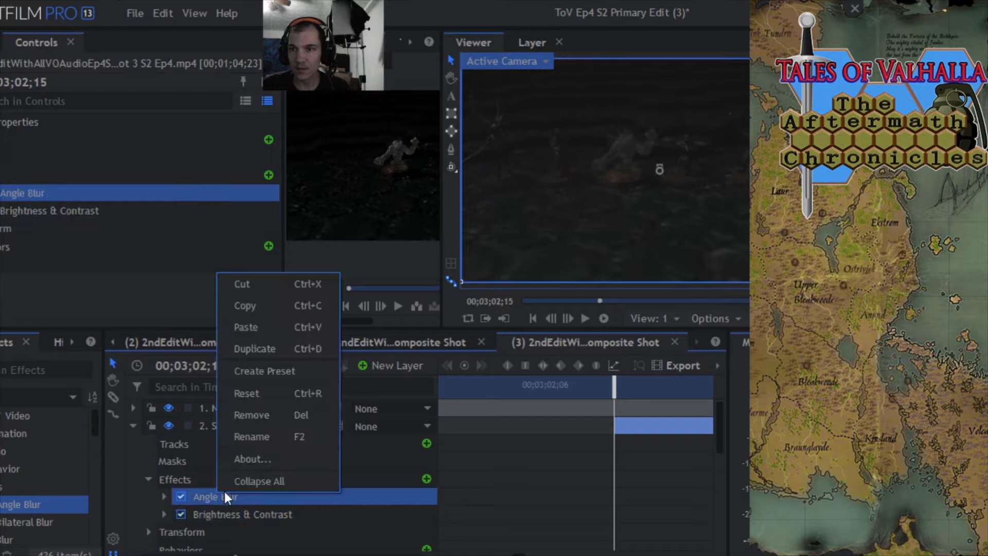
pyautogui.click(258, 414)
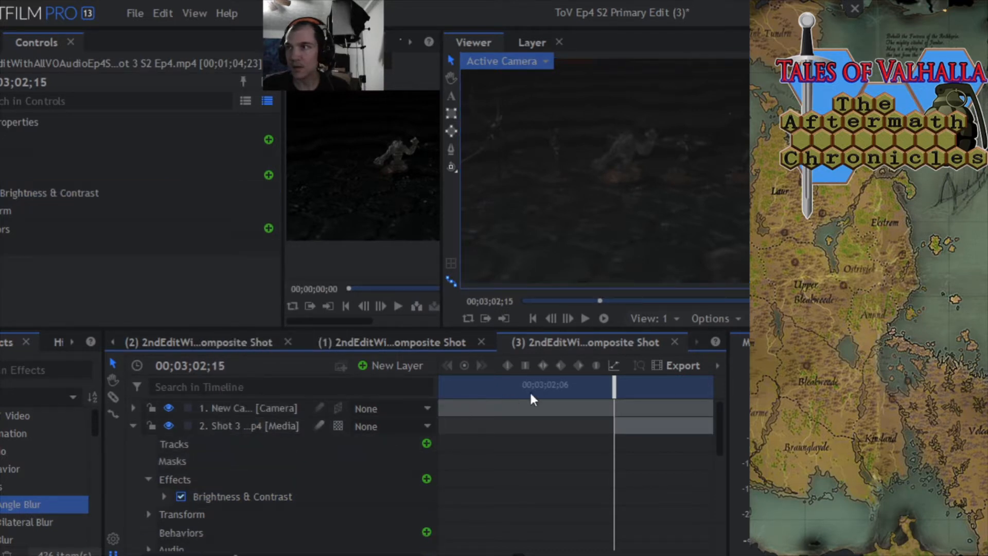
pyautogui.moveTo(614, 390)
pyautogui.mouseDown()
pyautogui.moveTo(652, 390)
pyautogui.moveTo(617, 389)
pyautogui.mouseUp()
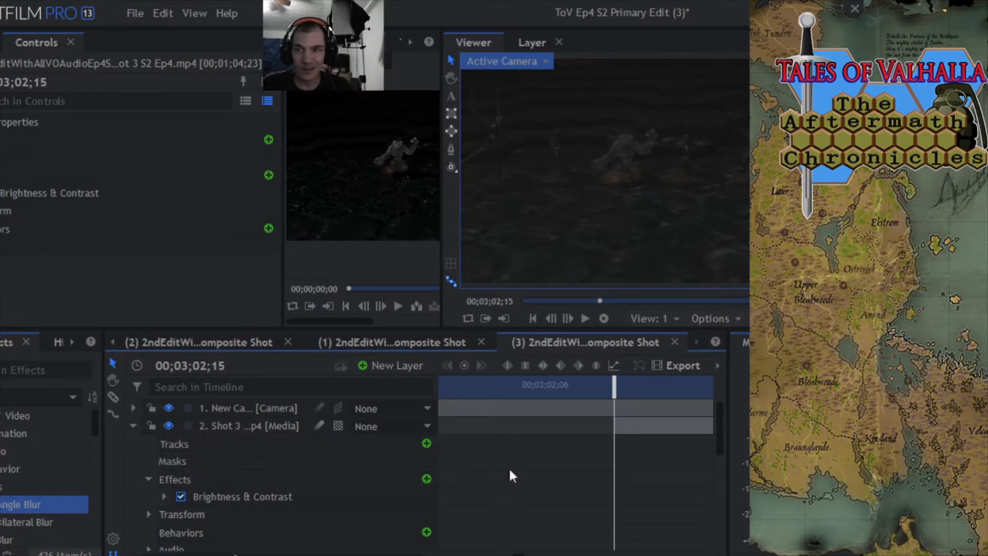
# Copy the creature-shaped mask from the Shot 2 layer.
pyautogui.moveTo(719, 418); pyautogui.dragTo(727, 453)
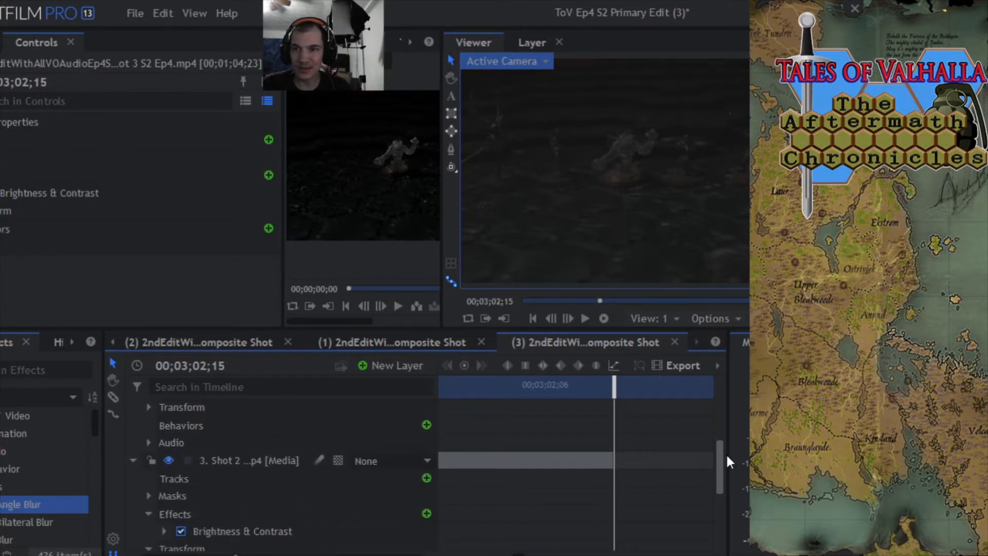
pyautogui.click(149, 493)
pyautogui.rightClick(250, 514)
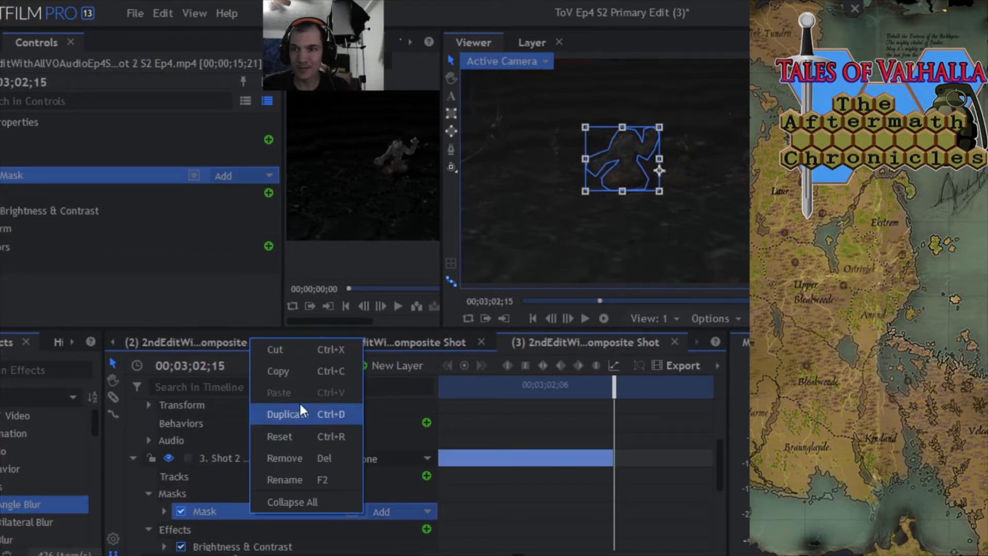
pyautogui.click(289, 371)
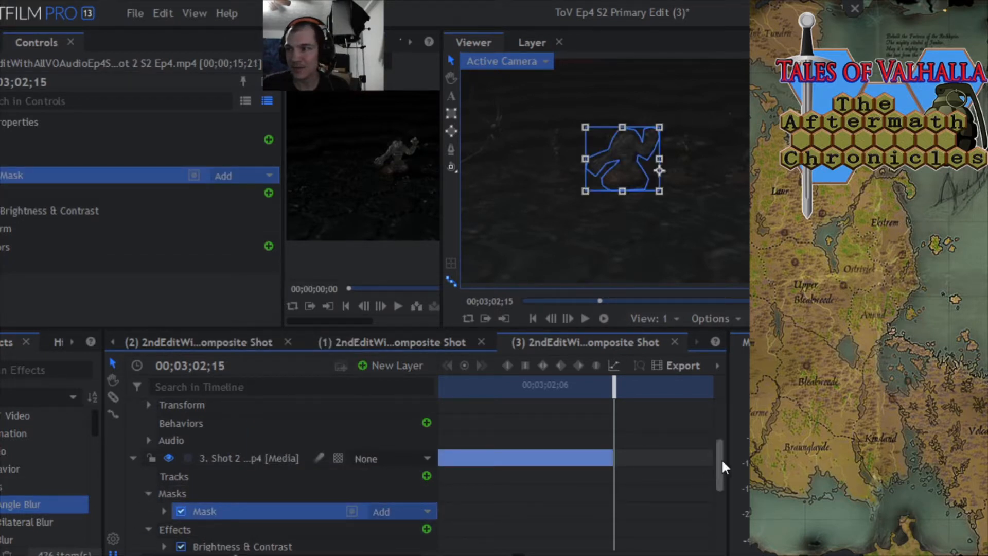
# Create a placeholder freehand mask on the Shot 3 layer with a single point below the creature.
pyautogui.moveTo(721, 461); pyautogui.dragTo(718, 426)
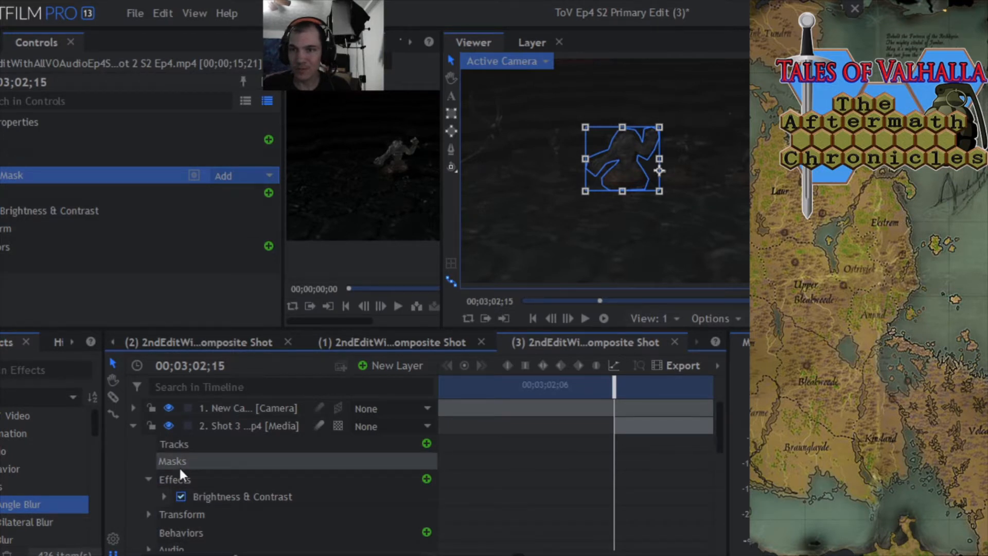
pyautogui.click(199, 461)
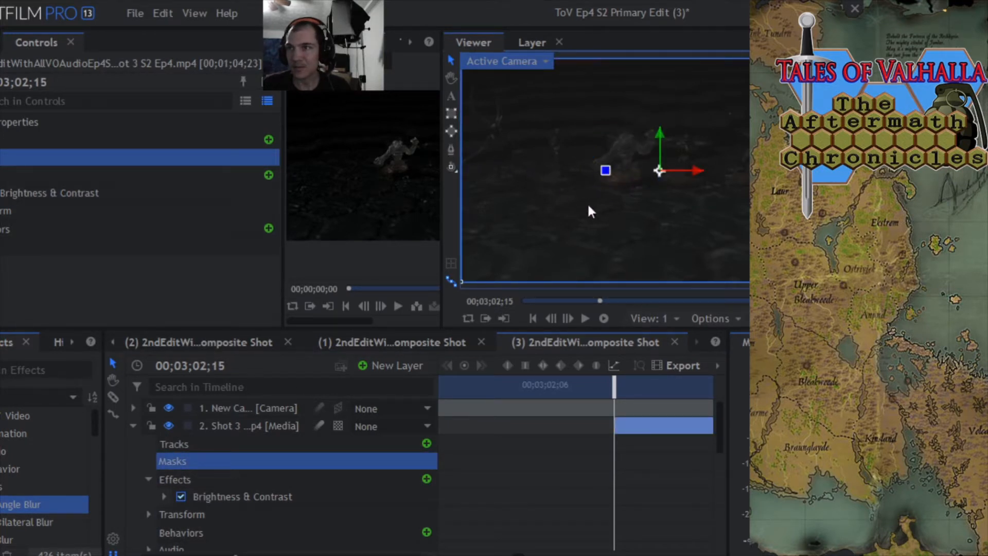
pyautogui.click(452, 150)
pyautogui.click(590, 225)
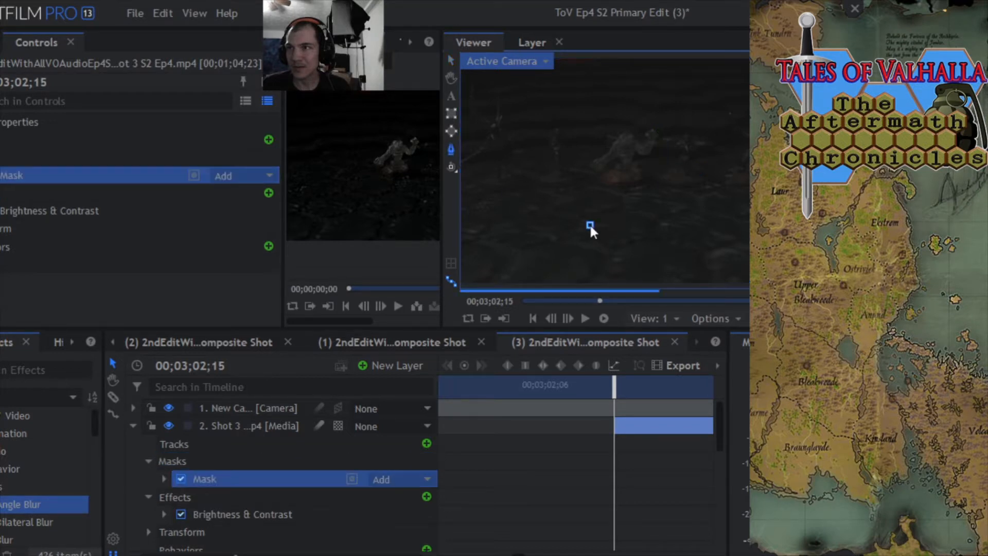
# Disable the placeholder mask and paste the copied Shot 2 mask onto the Shot 3 layer.
pyautogui.rightClick(245, 479)
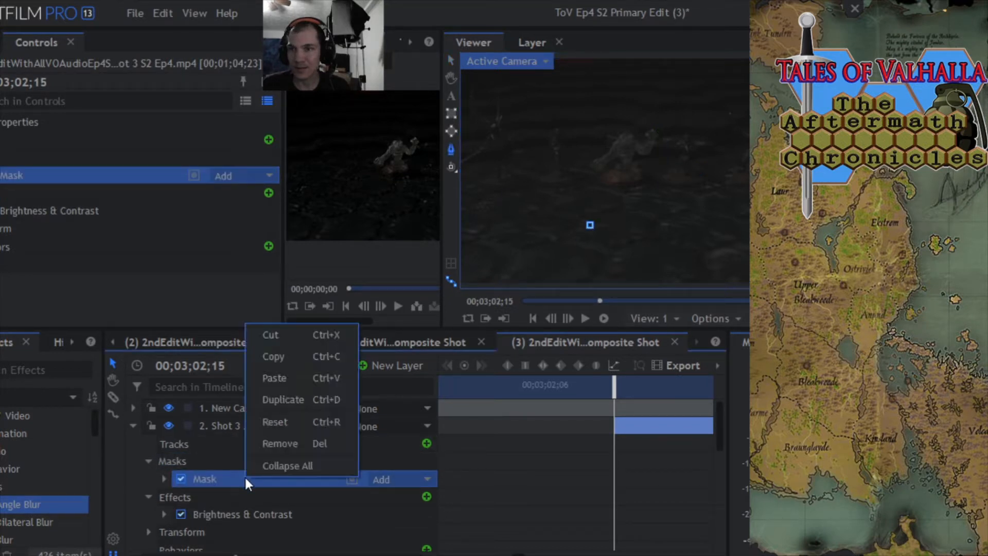
pyautogui.click(181, 477)
pyautogui.rightClick(218, 479)
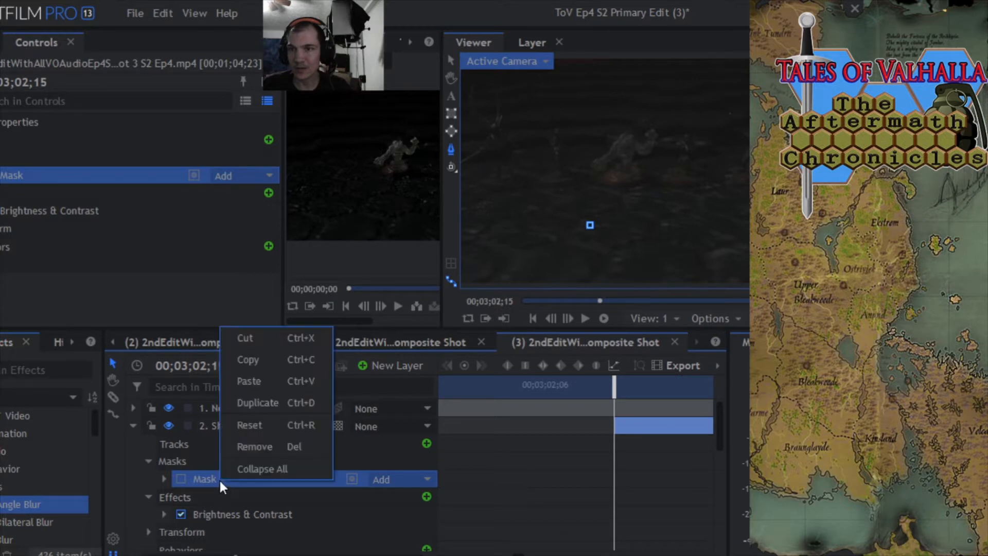
pyautogui.click(273, 402)
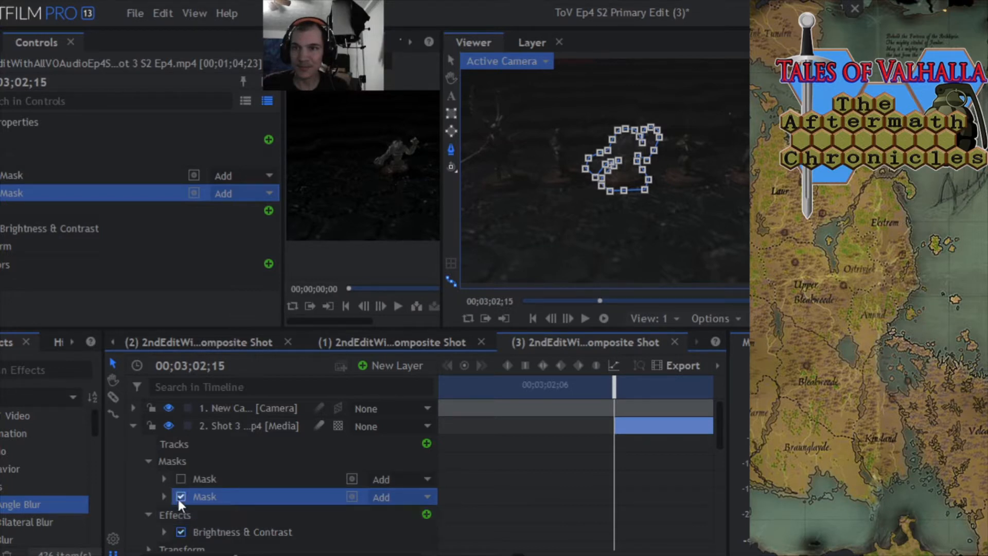
# Remove the disabled placeholder mask from the Shot 3 layer and collapse the Shot 3 and Shot 2 layers.
pyautogui.rightClick(211, 477)
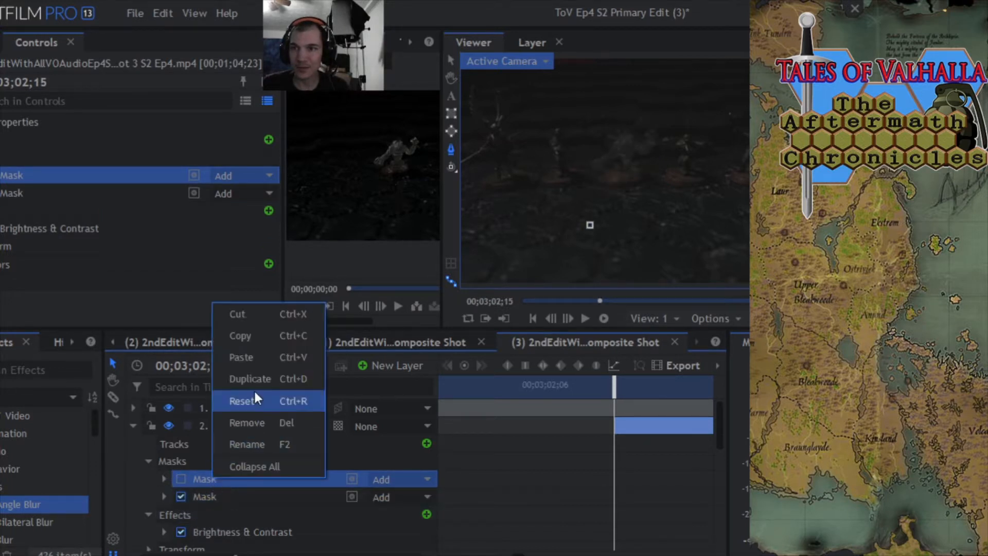
pyautogui.click(252, 421)
pyautogui.click(149, 462)
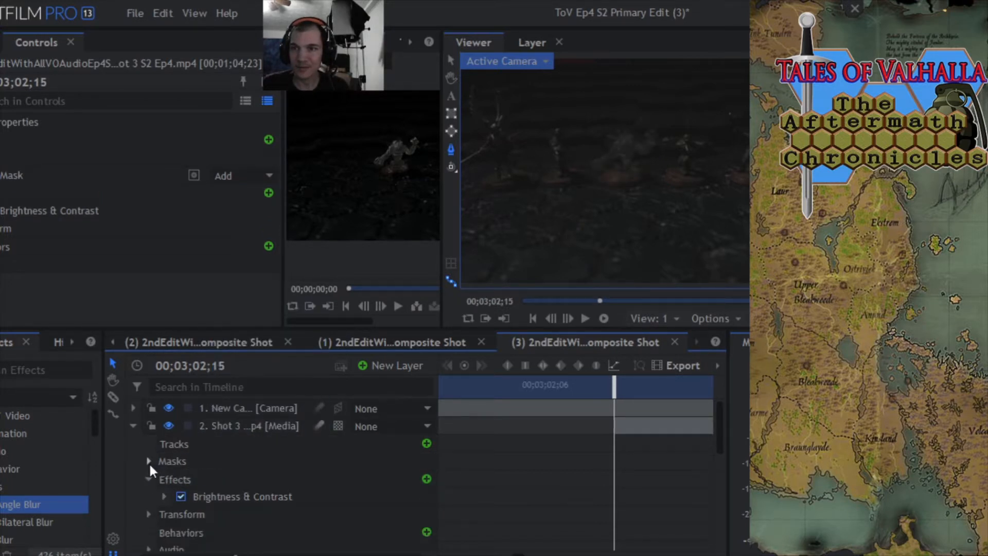
pyautogui.click(149, 479)
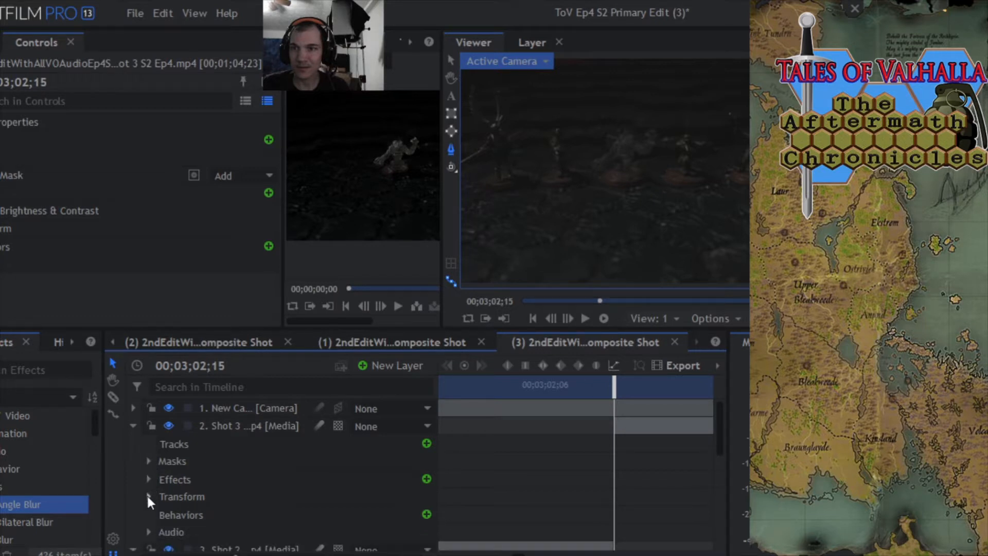
pyautogui.click(133, 425)
pyautogui.click(134, 443)
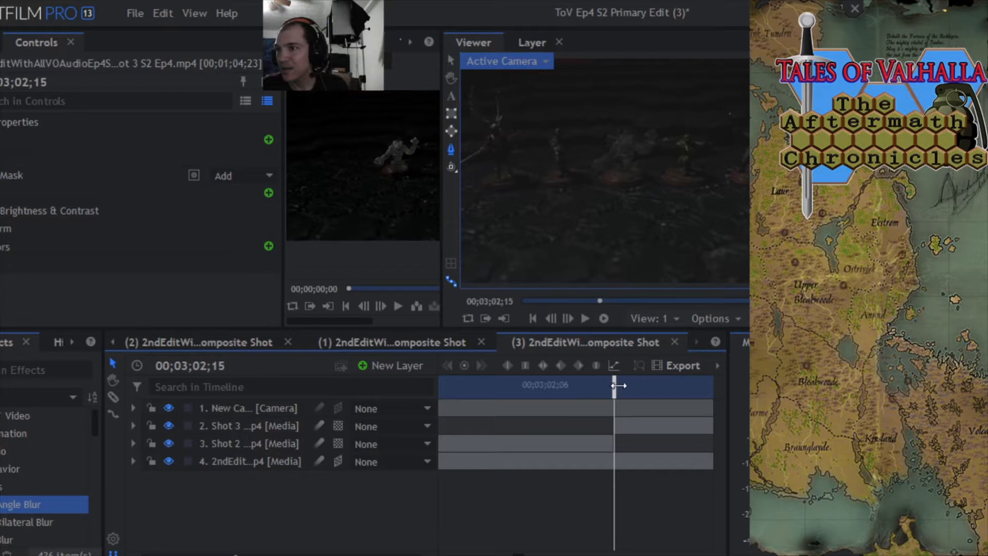
# Play back the composite from 00;03;02;11 onward and replay from about 00;03;11 to check the creature's appearance through the Shot 3 section.
pyautogui.moveTo(616, 386); pyautogui.dragTo(584, 386)
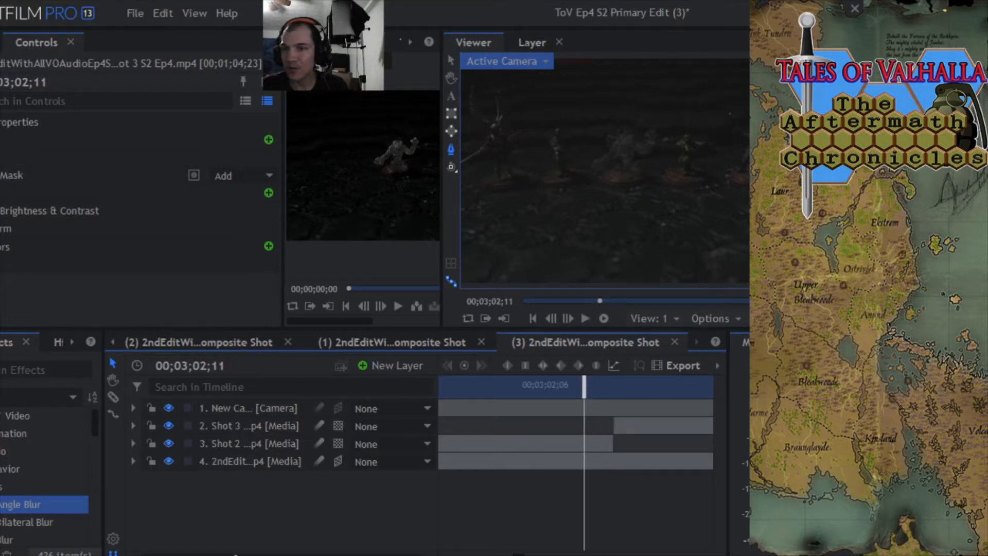
pyautogui.moveTo(236, 555); pyautogui.dragTo(198, 555)
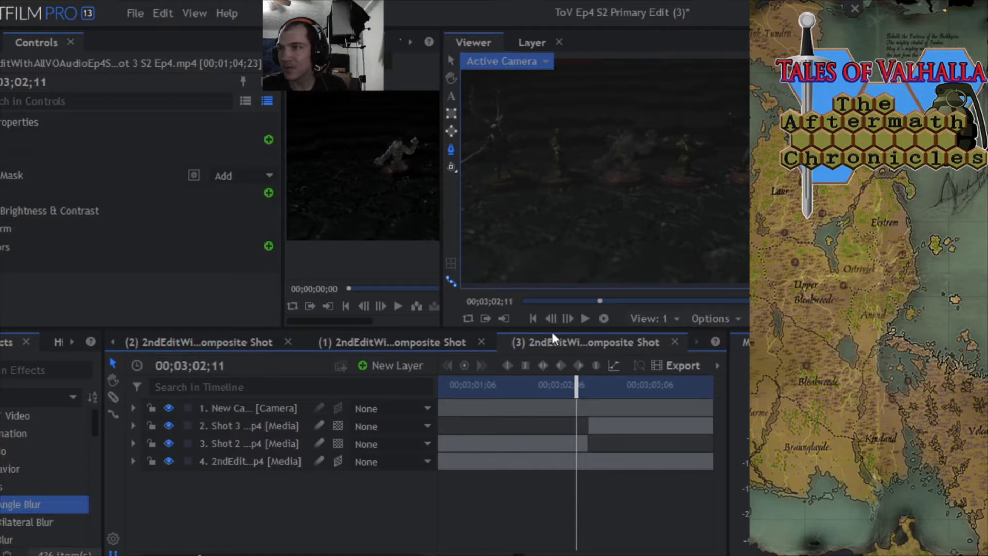
pyautogui.click(586, 318)
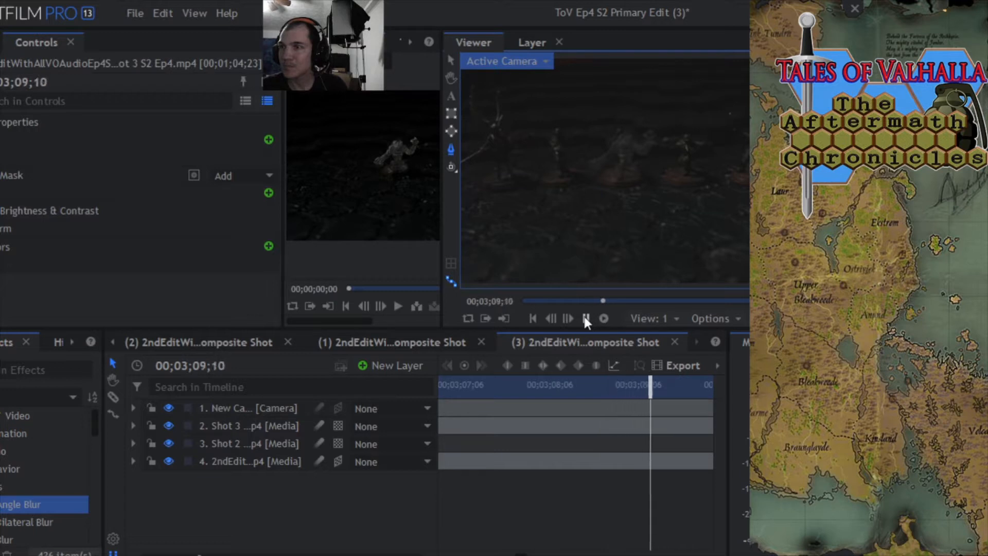
pyautogui.click(587, 319)
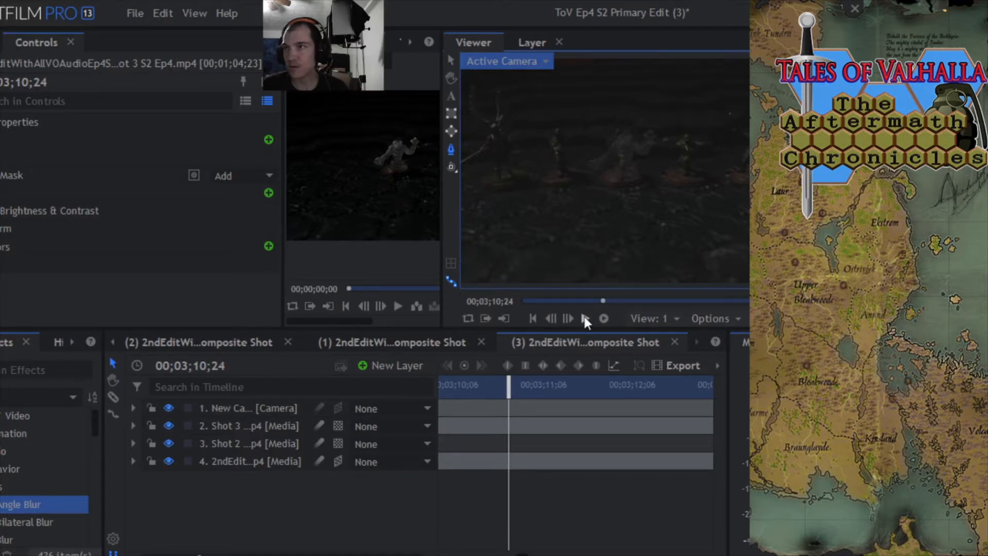
pyautogui.click(586, 319)
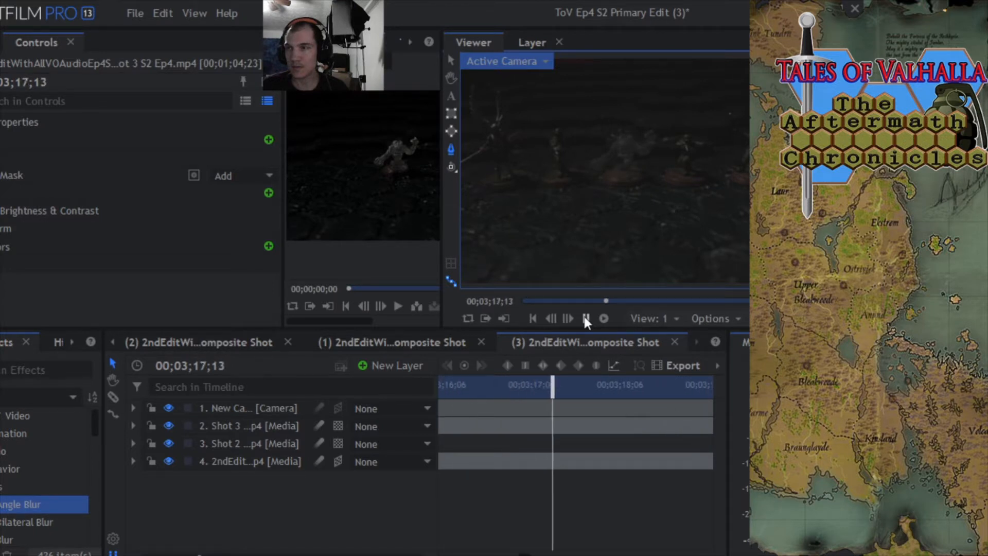
pyautogui.click(587, 319)
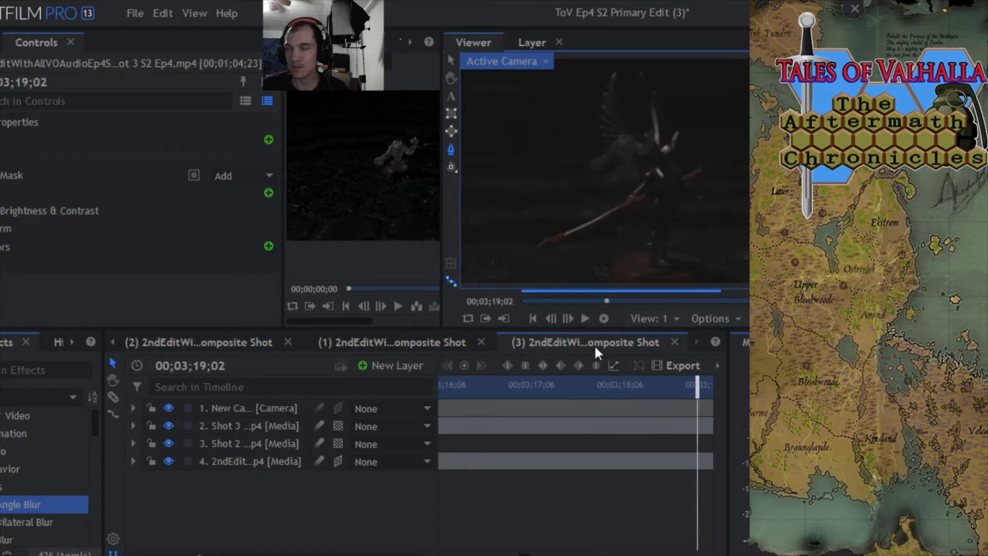
pyautogui.moveTo(701, 387); pyautogui.dragTo(659, 410)
pyautogui.click(584, 319)
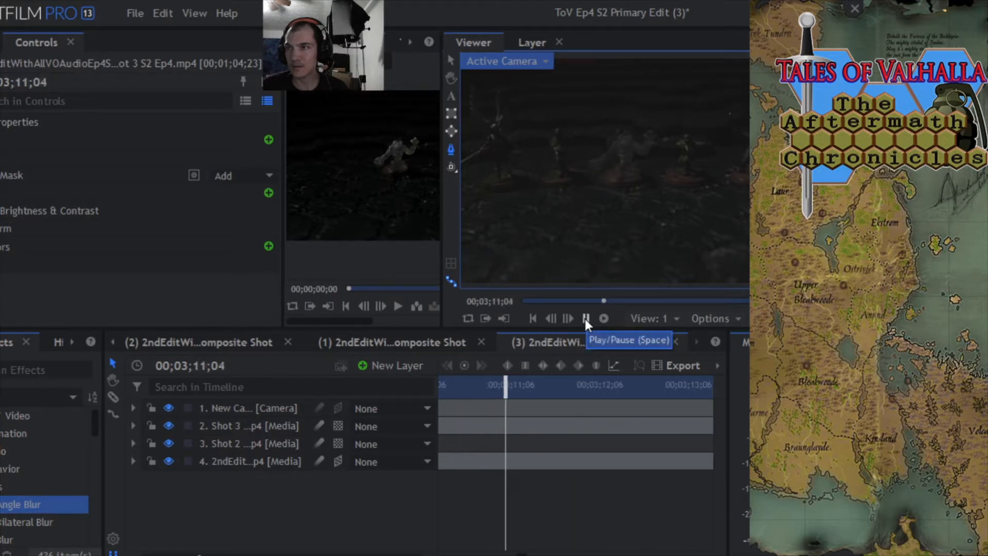
pyautogui.click(586, 319)
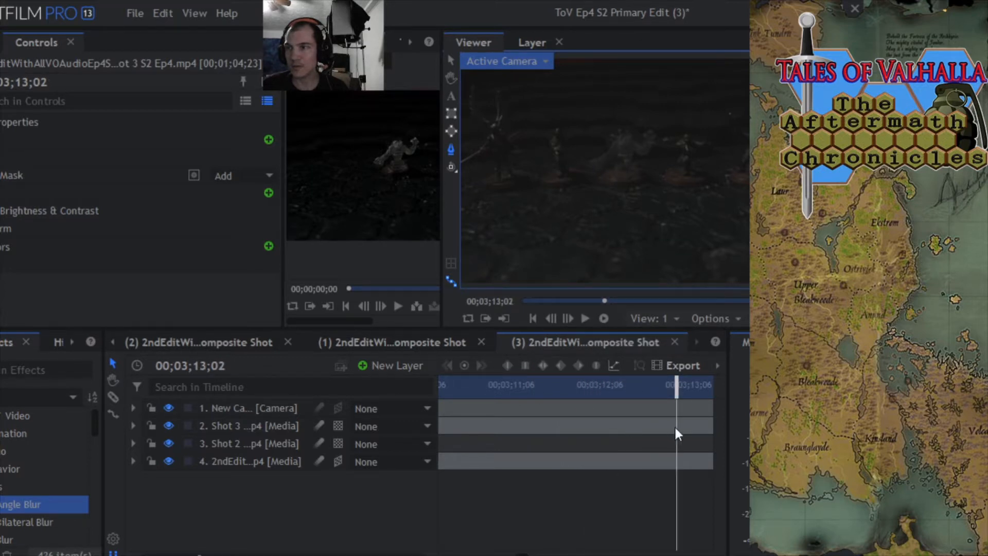
# Duplicate the Shot 3 layer and trim the start of the duplicate to about 00;03;08.
pyautogui.rightClick(231, 426)
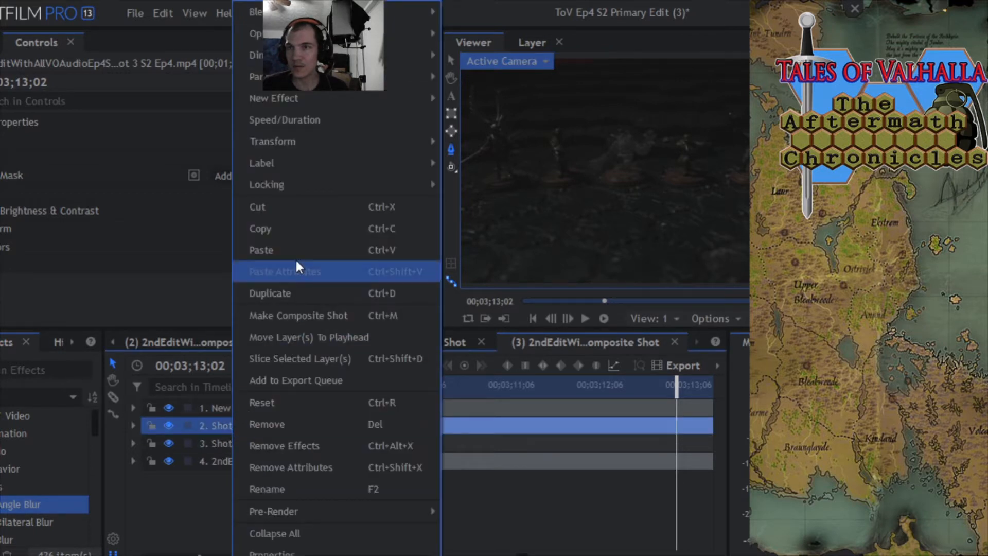
pyautogui.click(280, 294)
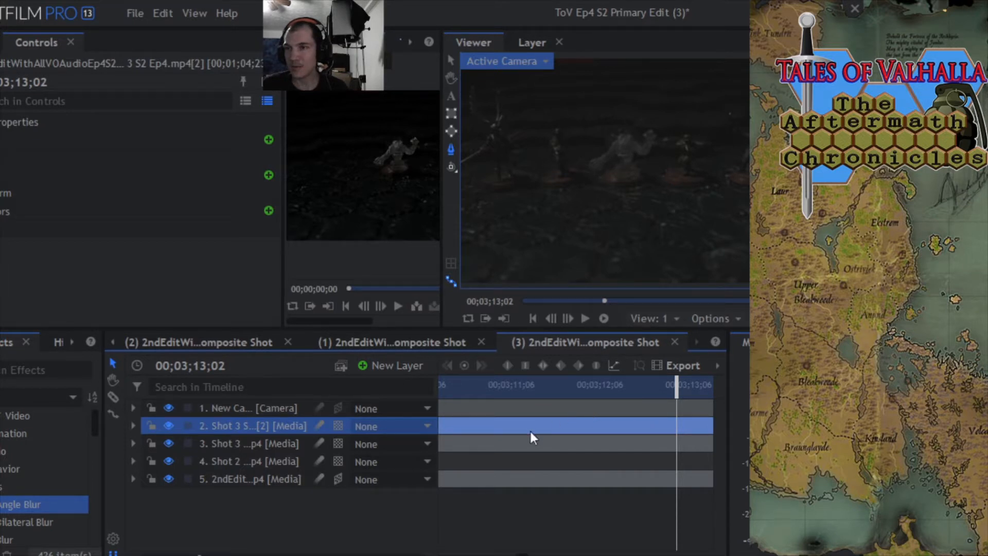
pyautogui.moveTo(200, 555); pyautogui.dragTo(161, 555)
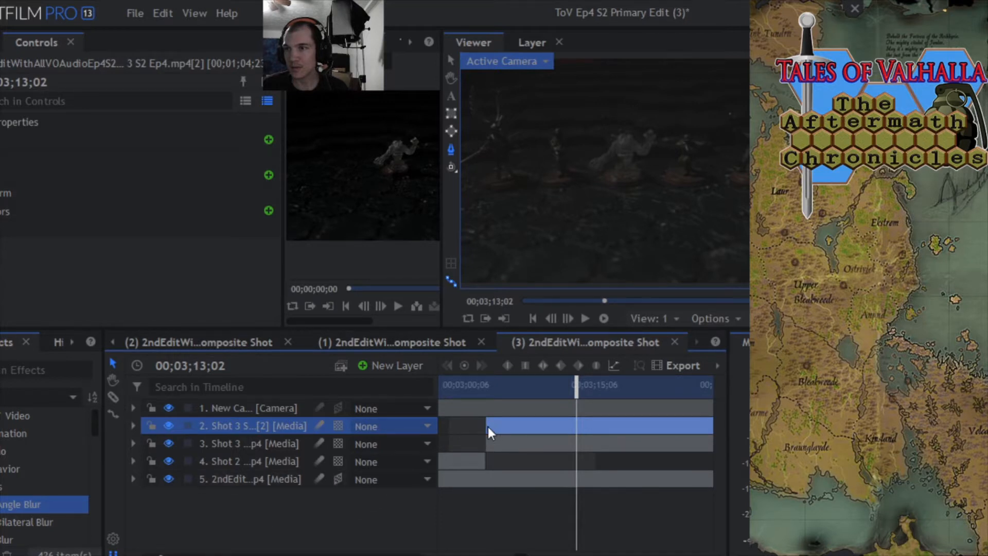
pyautogui.moveTo(485, 425); pyautogui.dragTo(538, 424)
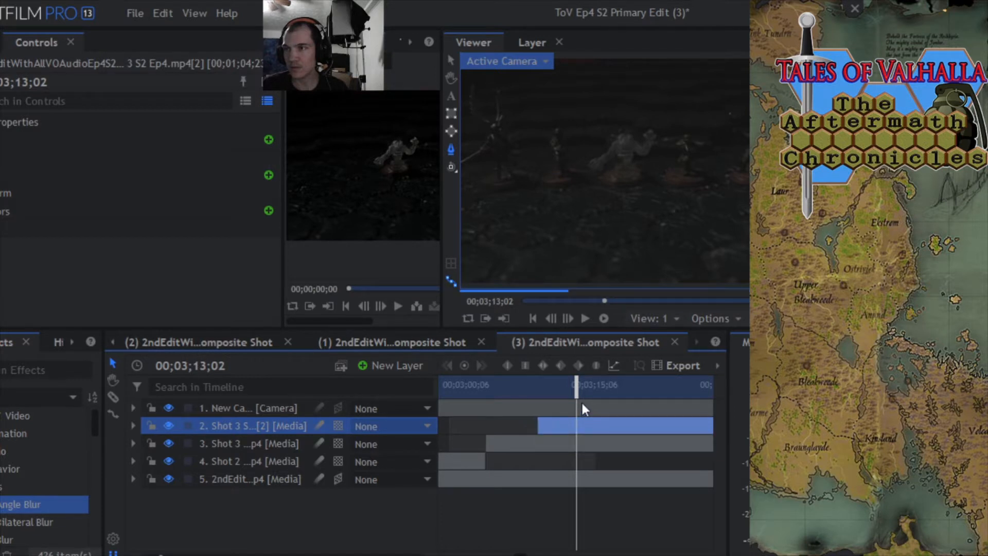
pyautogui.moveTo(577, 387)
pyautogui.mouseDown()
pyautogui.moveTo(529, 390)
pyautogui.moveTo(559, 386)
pyautogui.mouseUp()
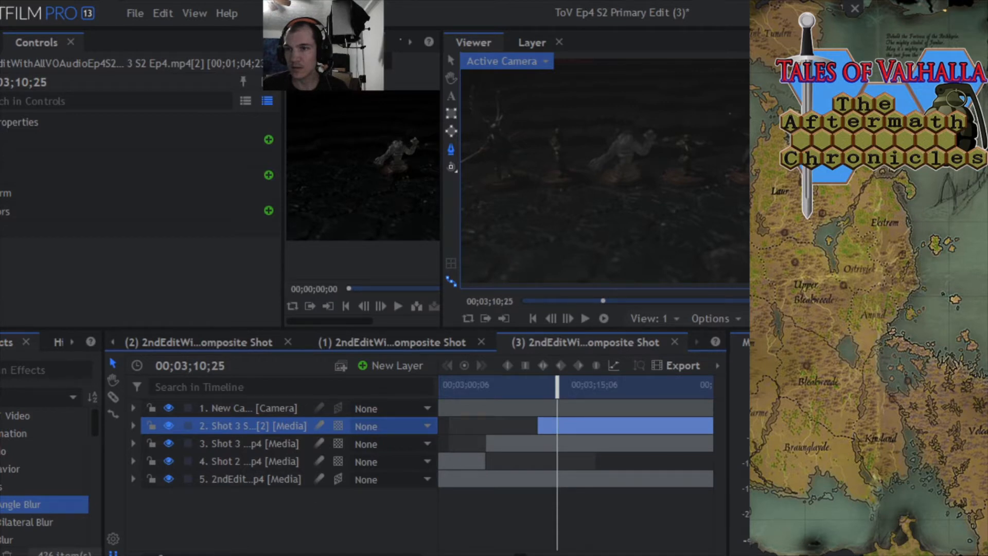
# Shorten the original Shot 3 layer's end to about 00;03;15 and shift the duplicate slightly later, to start around 00;03;09.
pyautogui.moveTo(160, 555); pyautogui.dragTo(150, 555)
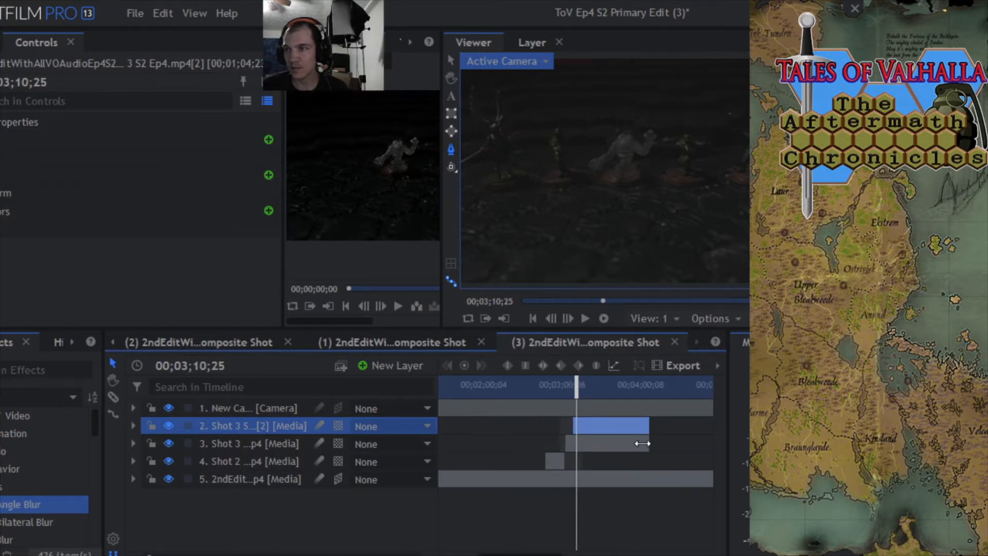
pyautogui.moveTo(642, 443); pyautogui.dragTo(587, 444)
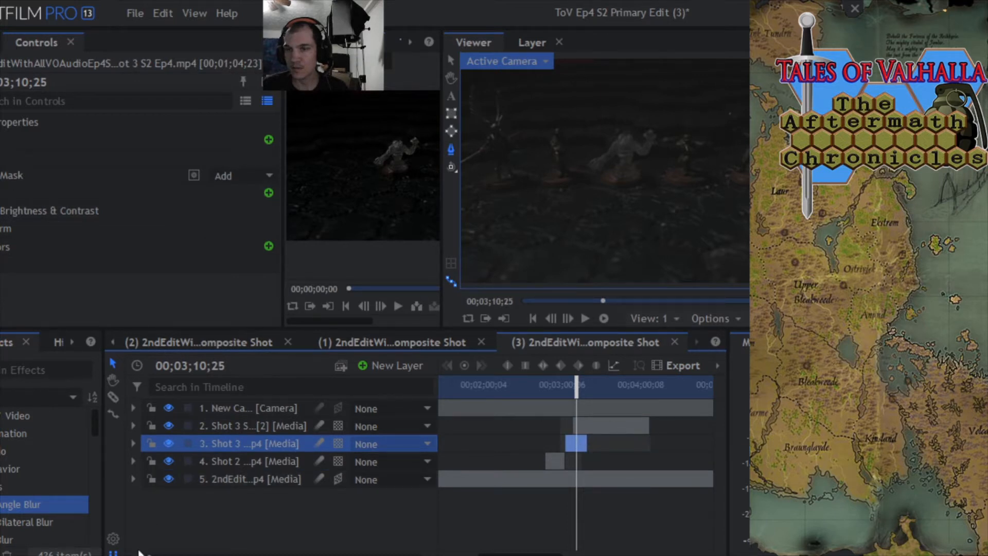
pyautogui.moveTo(150, 555); pyautogui.dragTo(167, 555)
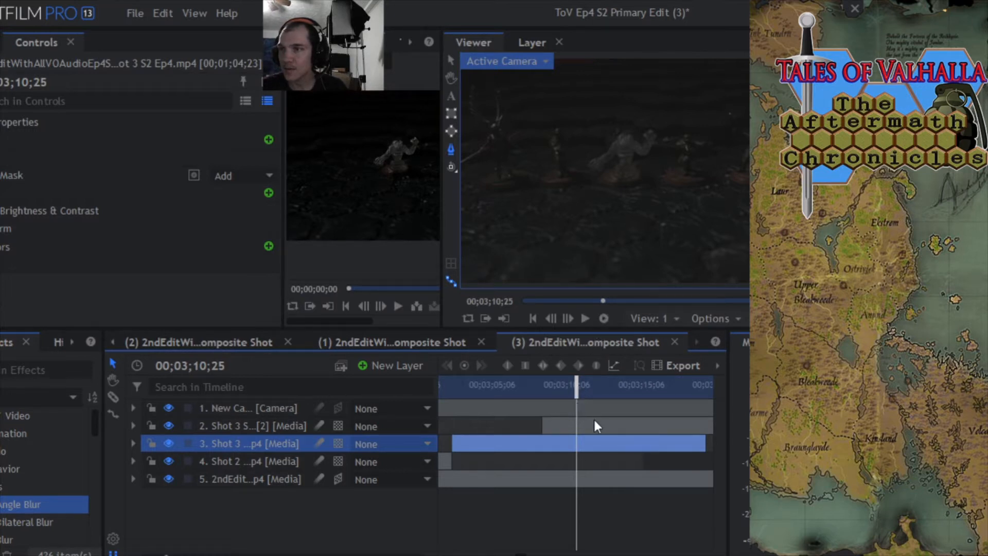
pyautogui.moveTo(596, 422); pyautogui.dragTo(605, 420)
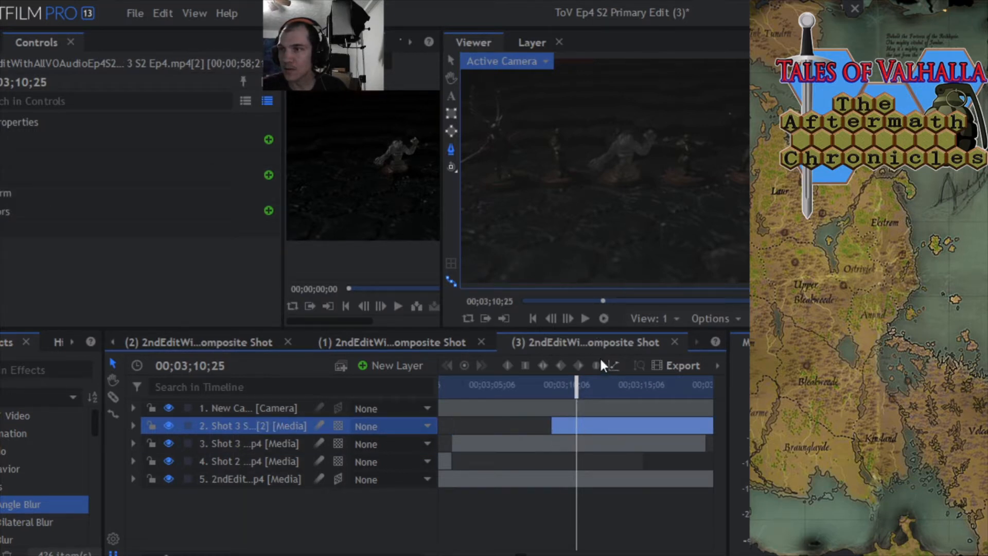
pyautogui.moveTo(704, 445); pyautogui.dragTo(640, 445)
# Play forward and step frame by frame around 00;03;17 to locate the last frame before the background cuts to the winged figure.
pyautogui.click(585, 318)
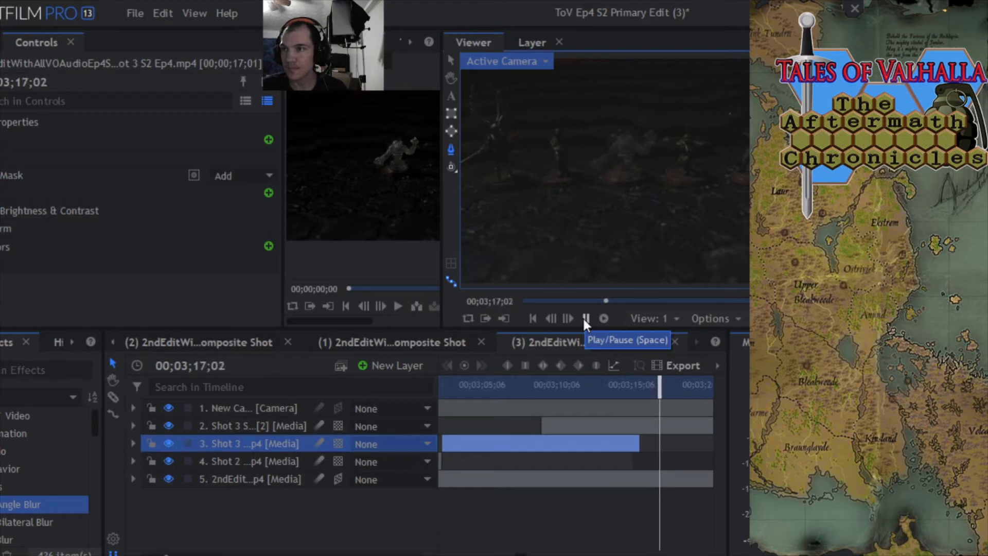
pyautogui.click(585, 319)
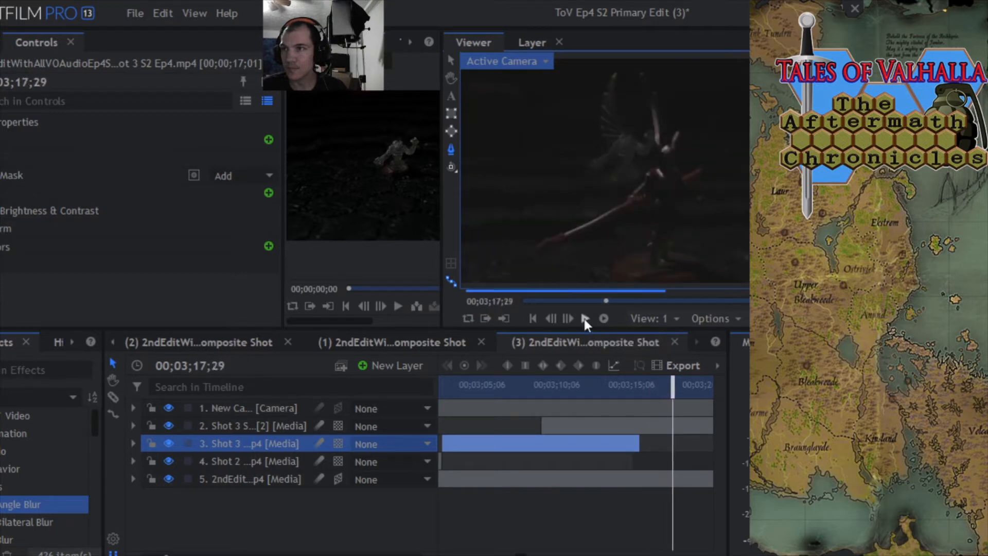
pyautogui.click(552, 318)
pyautogui.click(551, 318)
pyautogui.click(551, 318)
pyautogui.click(552, 319)
pyautogui.click(552, 319)
pyautogui.click(552, 318)
pyautogui.click(551, 318)
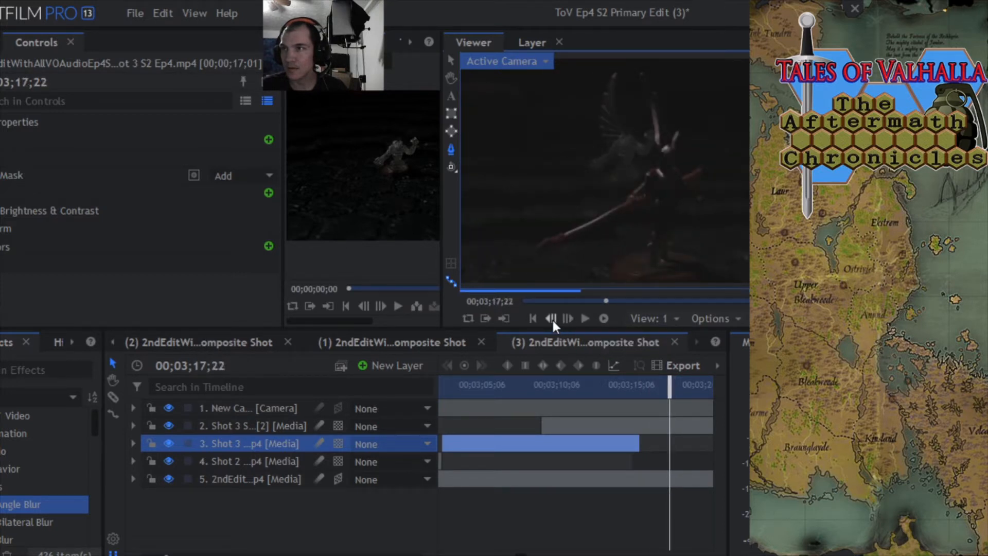
pyautogui.click(552, 318)
pyautogui.click(552, 318)
pyautogui.click(552, 318)
pyautogui.click(552, 318)
pyautogui.click(552, 318)
pyautogui.click(552, 318)
pyautogui.click(552, 318)
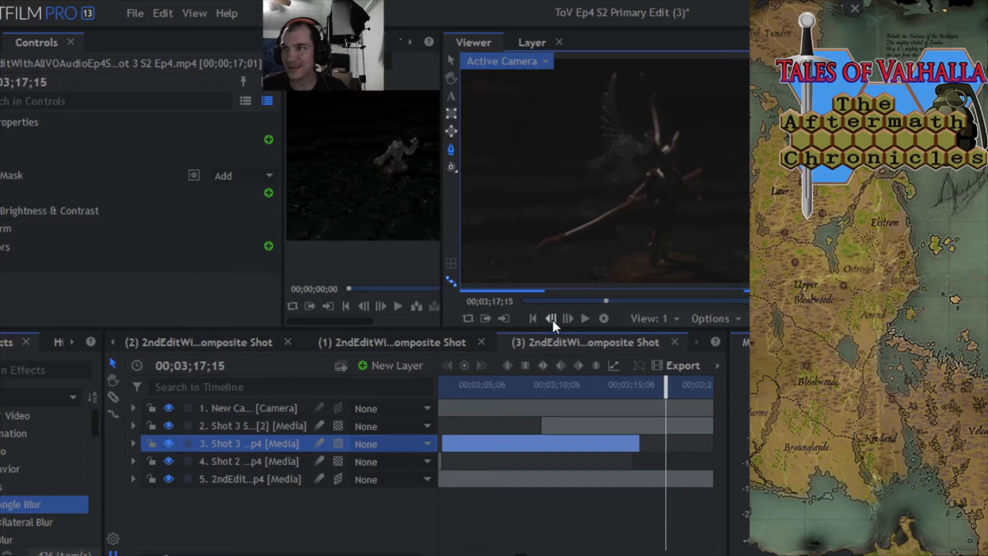
pyautogui.click(552, 318)
pyautogui.click(551, 318)
pyautogui.click(551, 318)
pyautogui.click(552, 318)
pyautogui.click(552, 318)
pyautogui.click(552, 318)
pyautogui.click(552, 318)
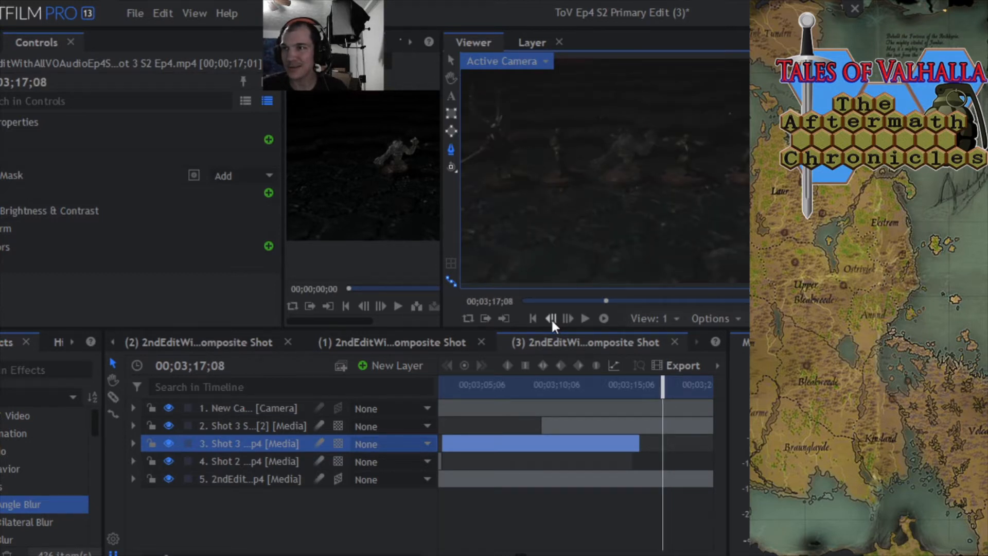
pyautogui.click(566, 319)
pyautogui.click(566, 319)
pyautogui.click(566, 319)
pyautogui.click(566, 319)
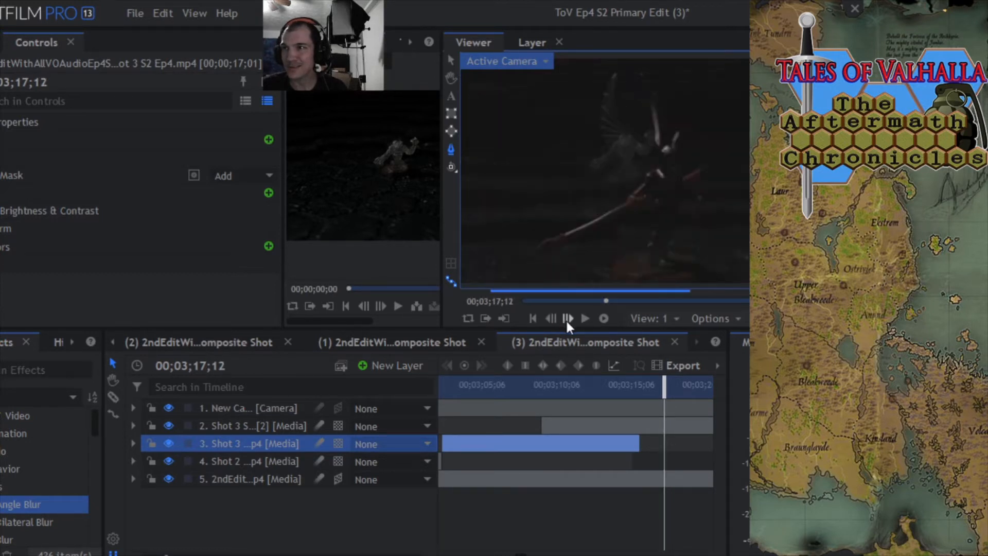
pyautogui.click(552, 318)
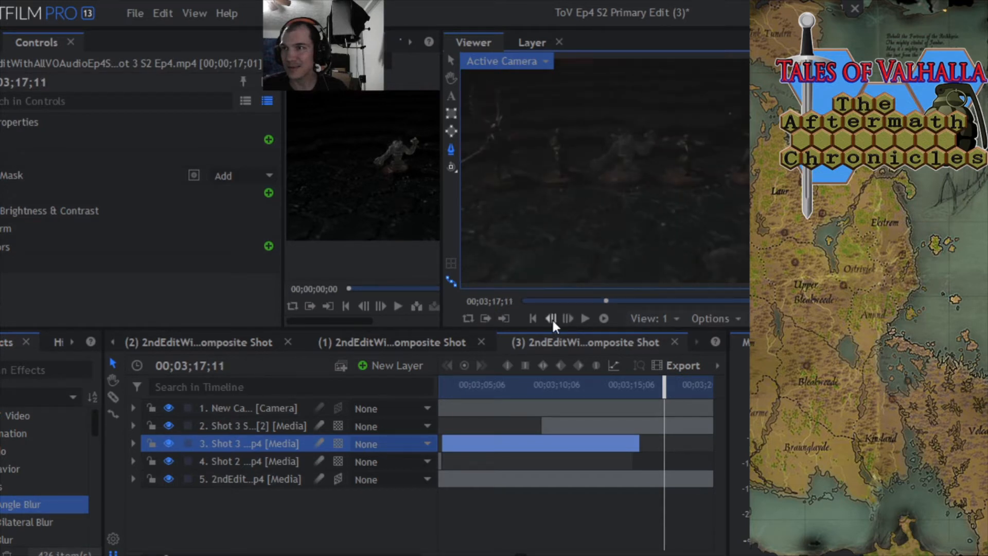
pyautogui.click(551, 318)
pyautogui.click(566, 318)
pyautogui.click(566, 318)
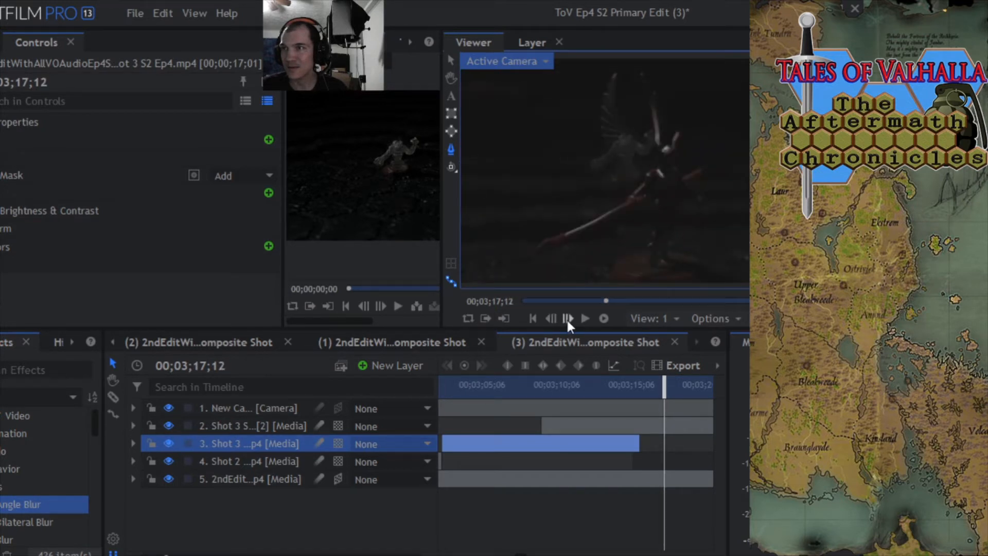
pyautogui.click(549, 318)
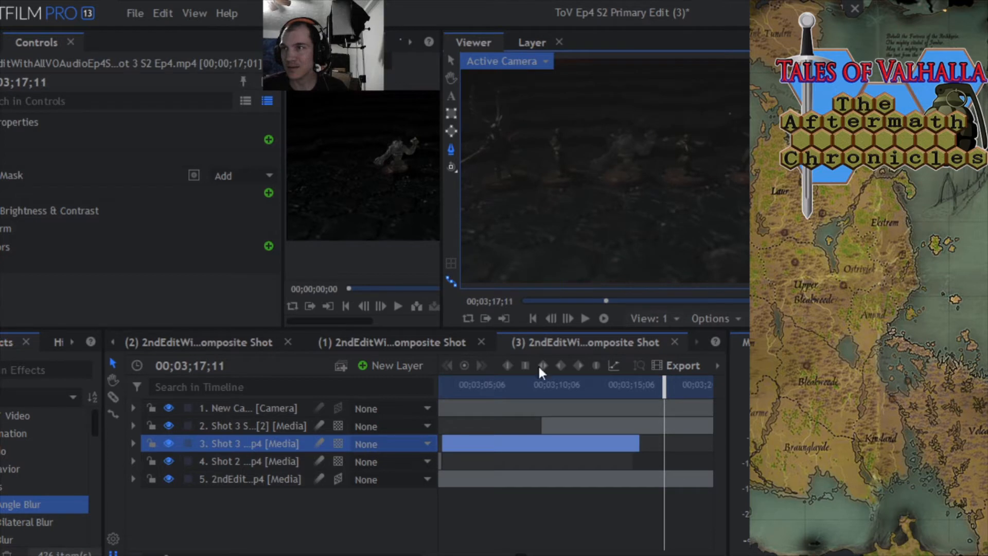
# Trim the end of the duplicated Shot 3 layer to the frame at 00;03;17;11.
pyautogui.scroll(-5, 576, 443)
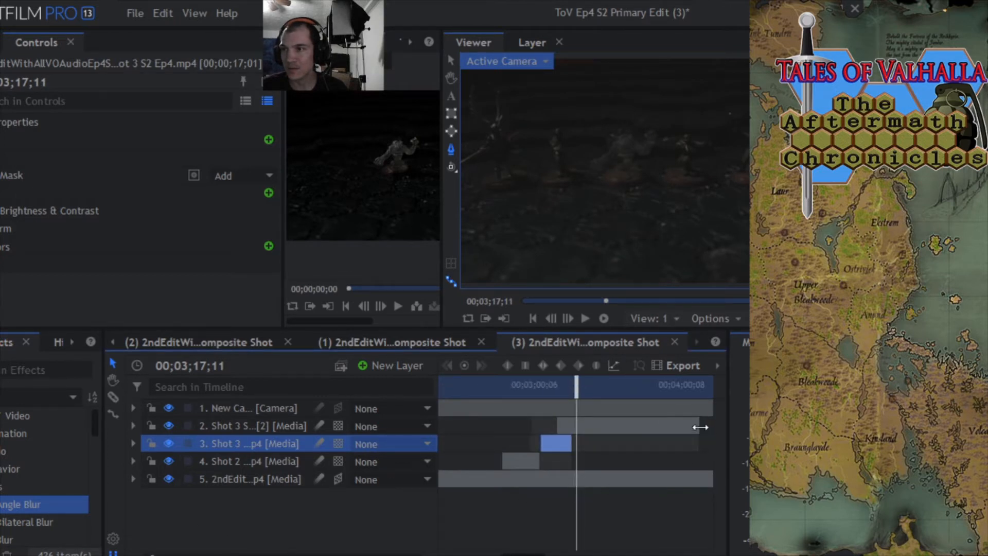
pyautogui.moveTo(700, 427); pyautogui.dragTo(568, 431)
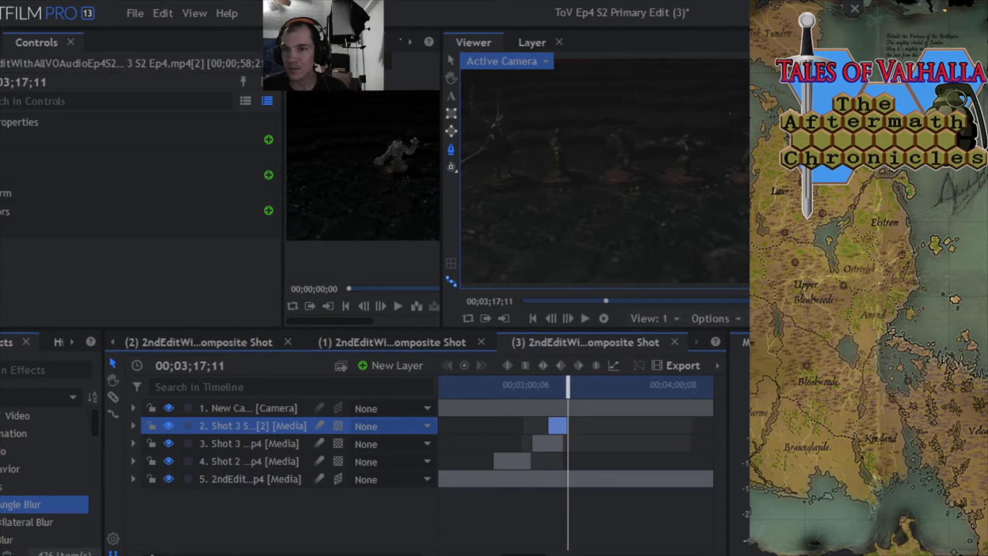
pyautogui.press('=')
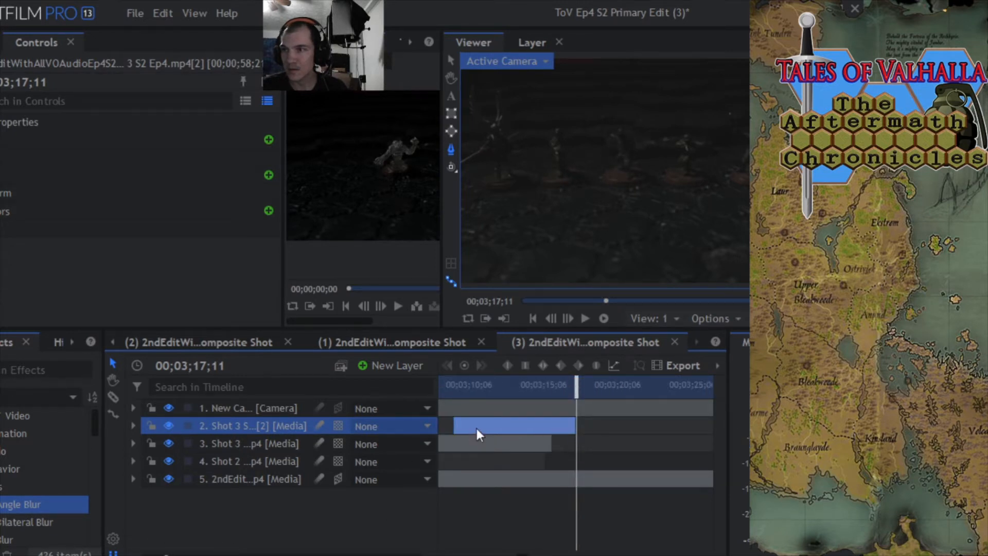
# Trim the end of the original Shot 3 layer back to the duplicate's start at about 00;03;09;08.
pyautogui.moveTo(581, 382); pyautogui.dragTo(523, 395)
pyautogui.moveTo(620, 443); pyautogui.dragTo(525, 442)
pyautogui.moveTo(523, 390)
pyautogui.mouseDown()
pyautogui.moveTo(500, 393)
pyautogui.moveTo(524, 394)
pyautogui.mouseUp()
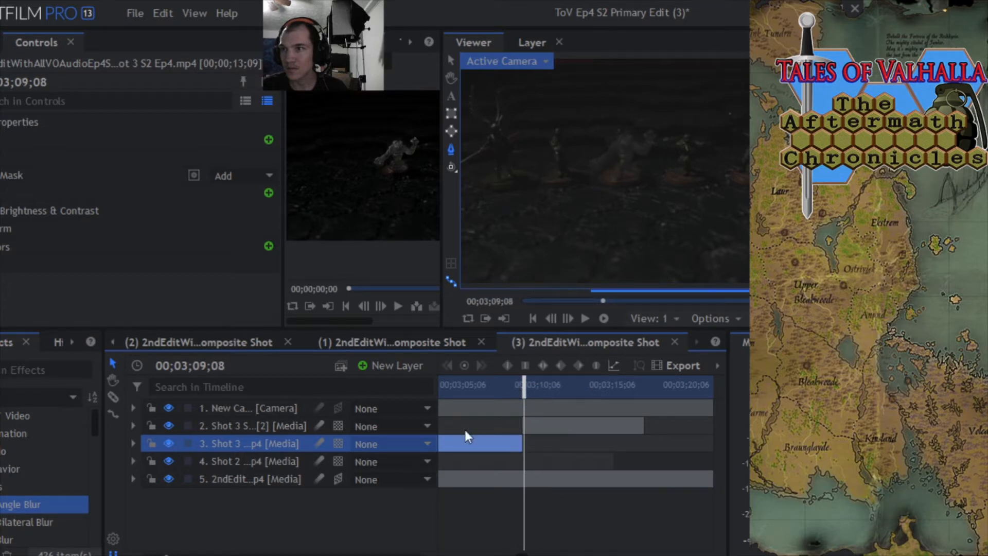
# Adjust the duplicate's start to meet the original Shot 3 layer's end exactly, and play back from 00;03;09;10 to the background cut.
pyautogui.scroll(4, 557, 437)
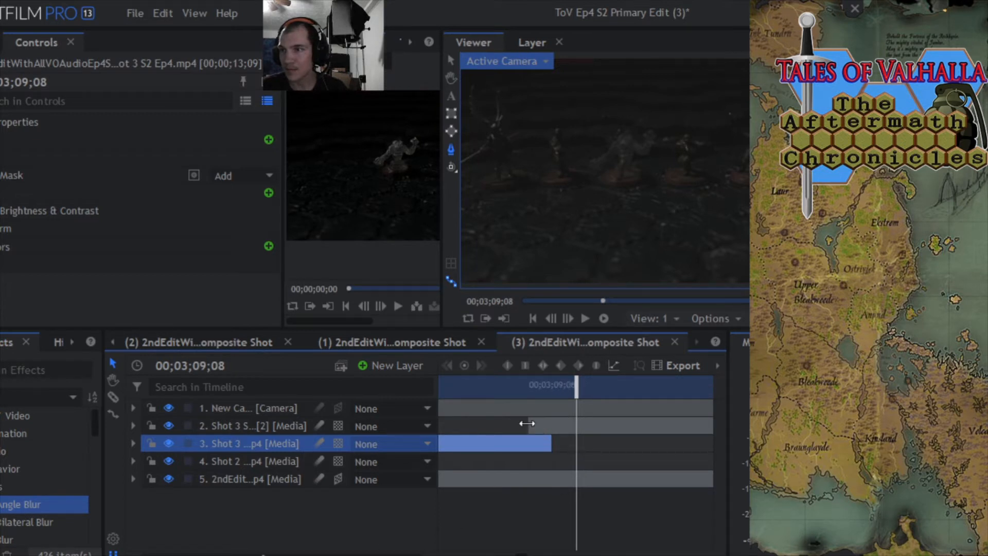
pyautogui.moveTo(527, 423); pyautogui.dragTo(600, 397)
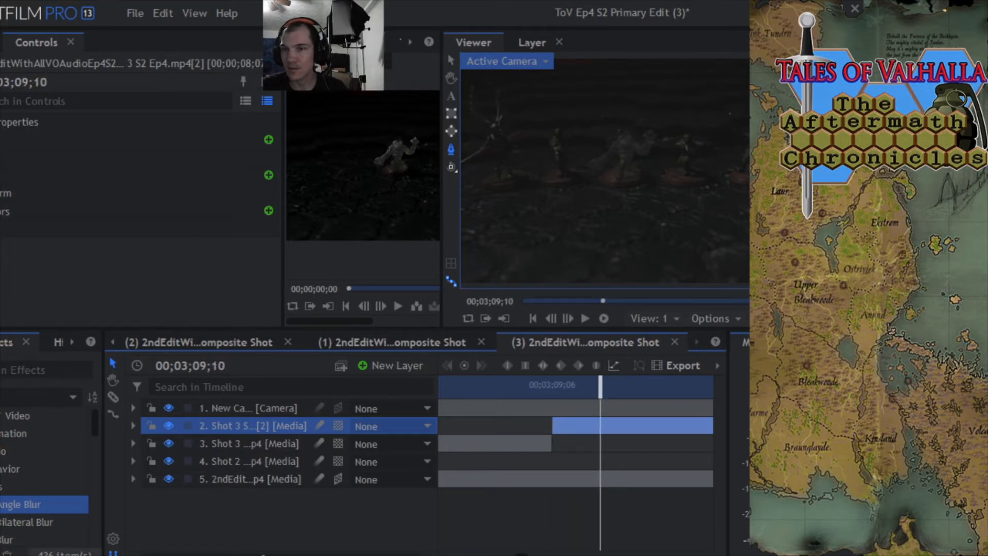
pyautogui.moveTo(263, 554); pyautogui.dragTo(157, 555)
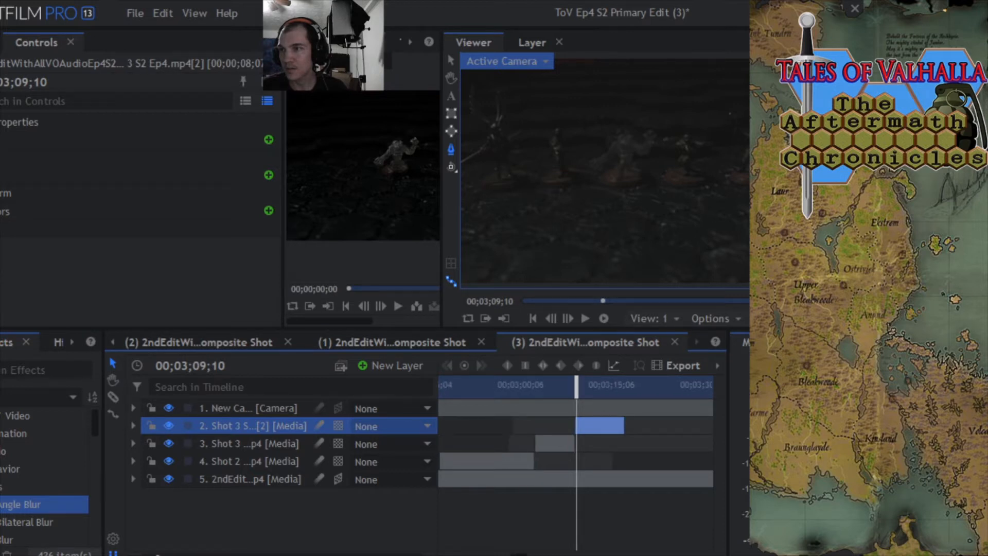
pyautogui.click(585, 319)
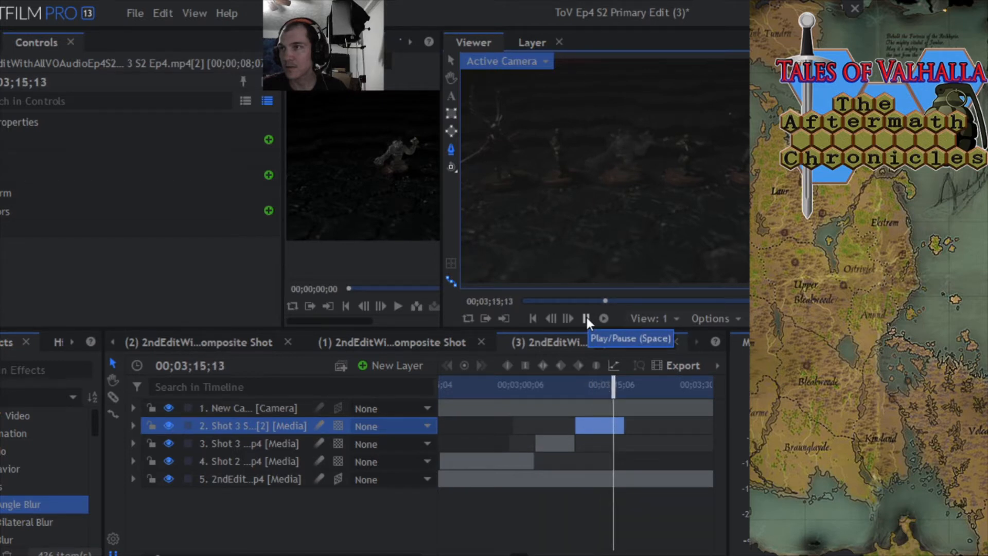
pyautogui.click(586, 319)
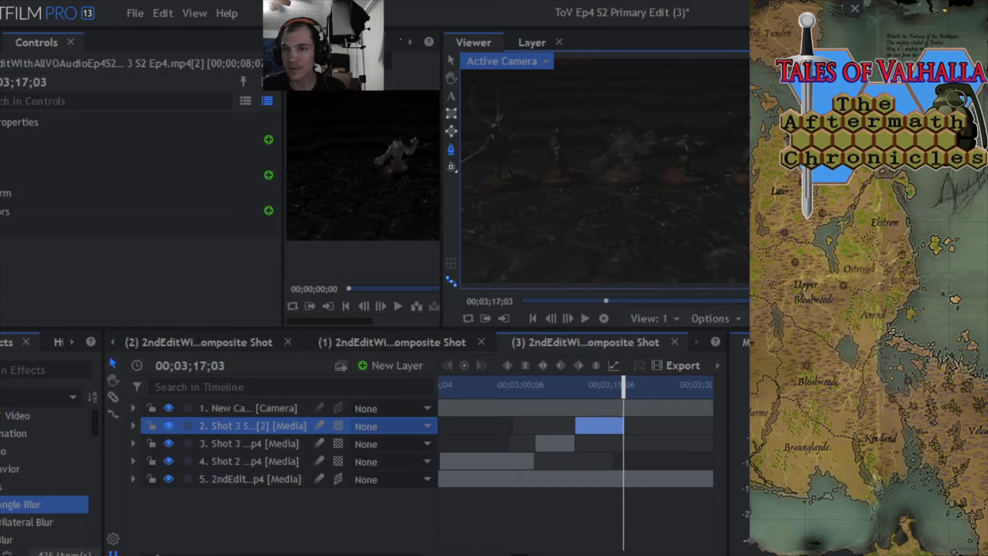
# Move the duplicated Shot 3 layer later and retrim it to span from the original Shot 3 layer's end to 00;03;17;11.
pyautogui.moveTo(157, 555); pyautogui.dragTo(180, 555)
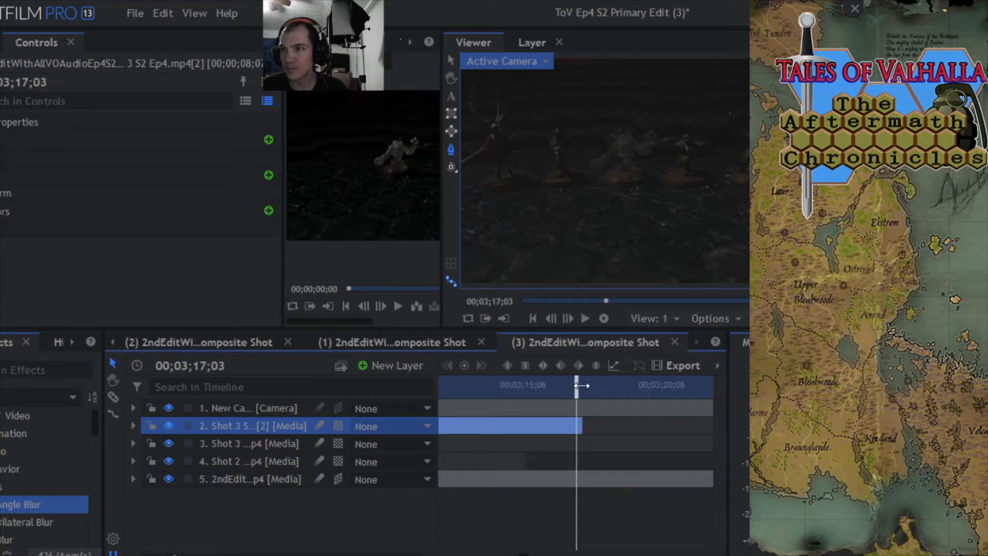
pyautogui.moveTo(581, 385); pyautogui.dragTo(584, 385)
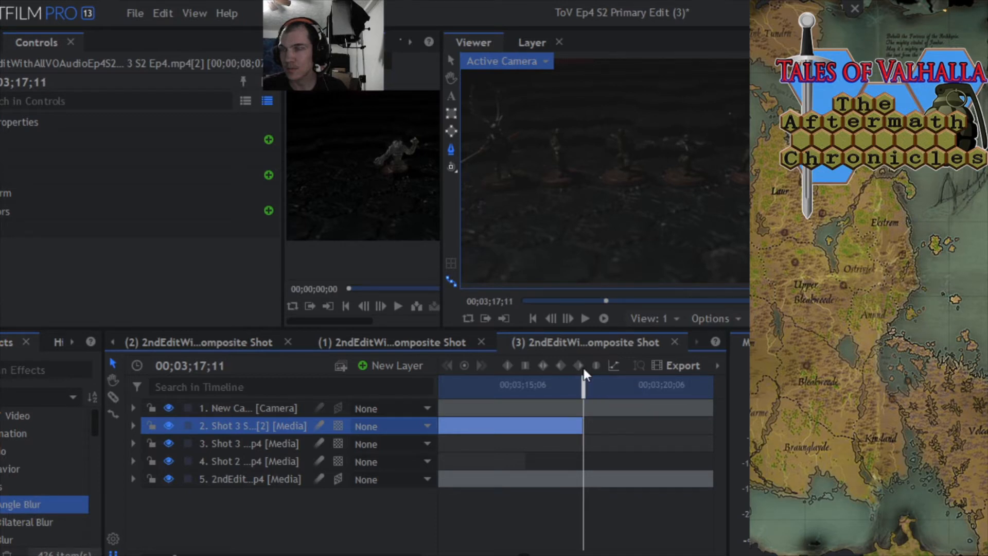
pyautogui.click(551, 317)
pyautogui.moveTo(523, 426); pyautogui.dragTo(653, 425)
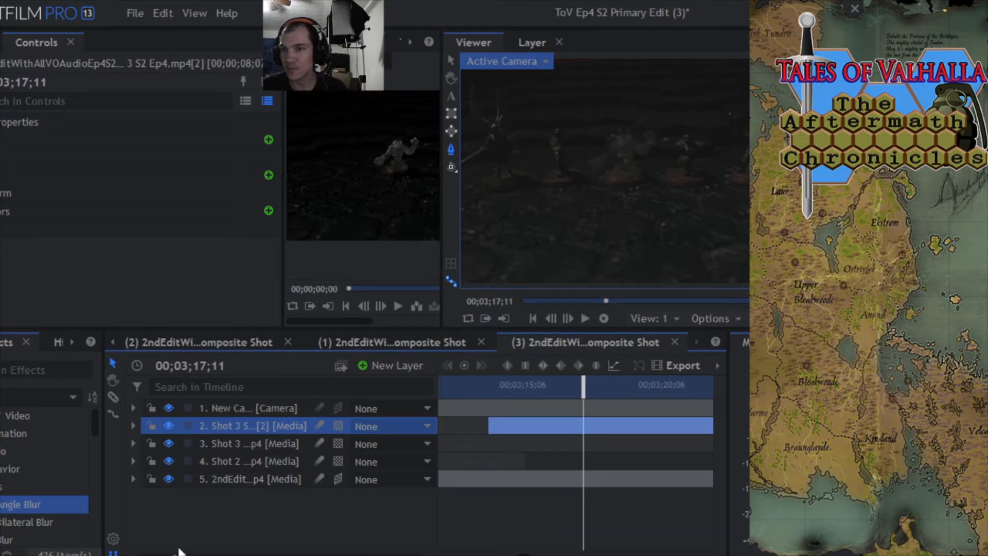
pyautogui.moveTo(175, 555); pyautogui.dragTo(162, 555)
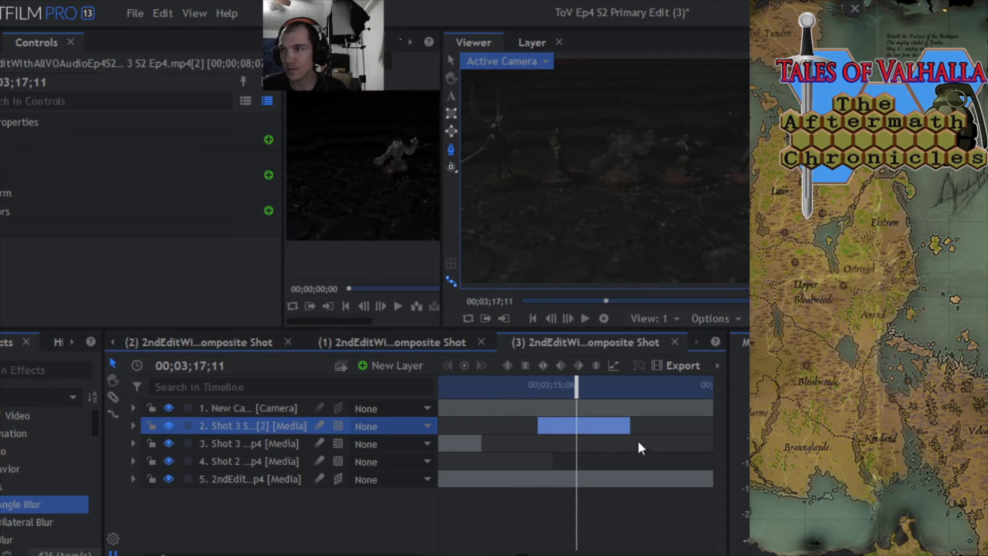
pyautogui.moveTo(630, 431); pyautogui.dragTo(474, 431)
# Shift the cut between the two Shot 3 layers to shortly after 00;03;10;06 by trimming the duplicate's start and extending the original's end.
pyautogui.moveTo(574, 399); pyautogui.dragTo(508, 410)
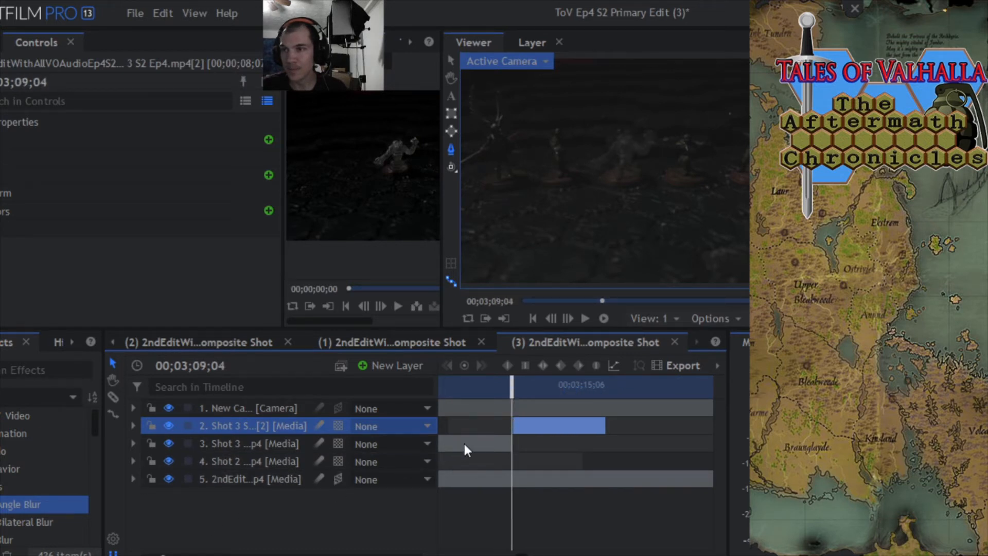
pyautogui.moveTo(163, 555); pyautogui.dragTo(189, 555)
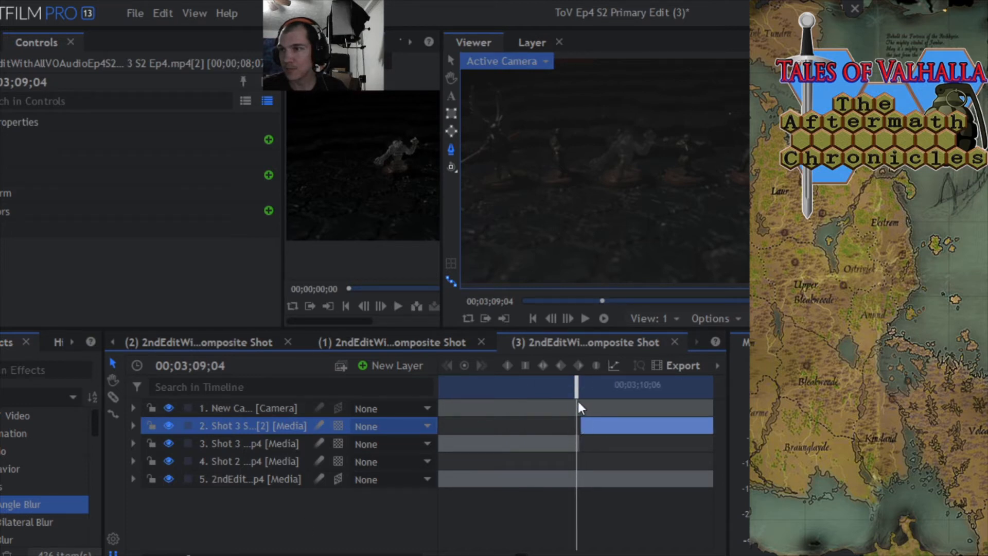
pyautogui.moveTo(579, 400); pyautogui.dragTo(644, 392)
pyautogui.moveTo(579, 428); pyautogui.dragTo(650, 428)
pyautogui.moveTo(578, 443); pyautogui.dragTo(650, 444)
# Play back both Shot 3 layers from 00;03;01;08 through the cut to the winged figure.
pyautogui.moveTo(649, 391); pyautogui.dragTo(547, 394)
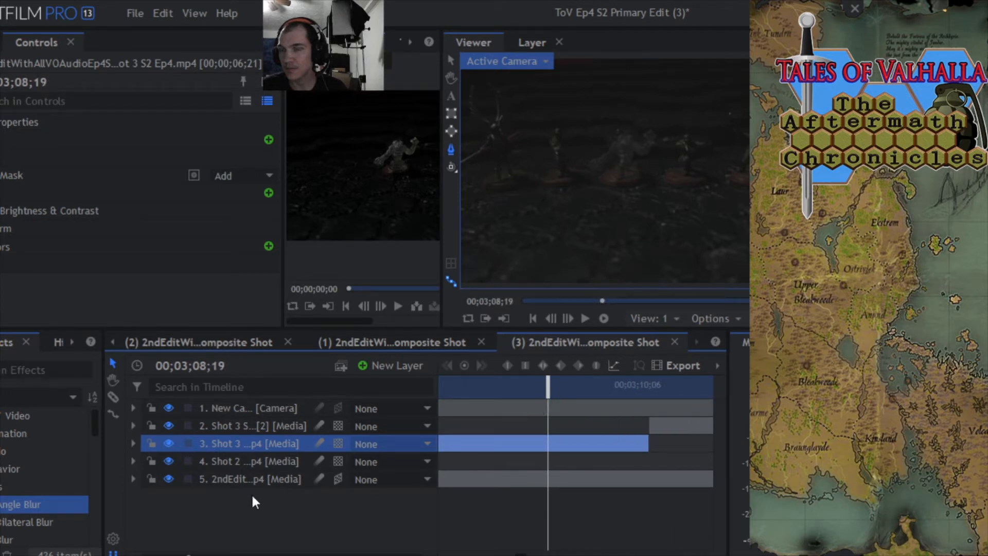
pyautogui.moveTo(188, 555); pyautogui.dragTo(161, 555)
pyautogui.moveTo(575, 388); pyautogui.dragTo(513, 387)
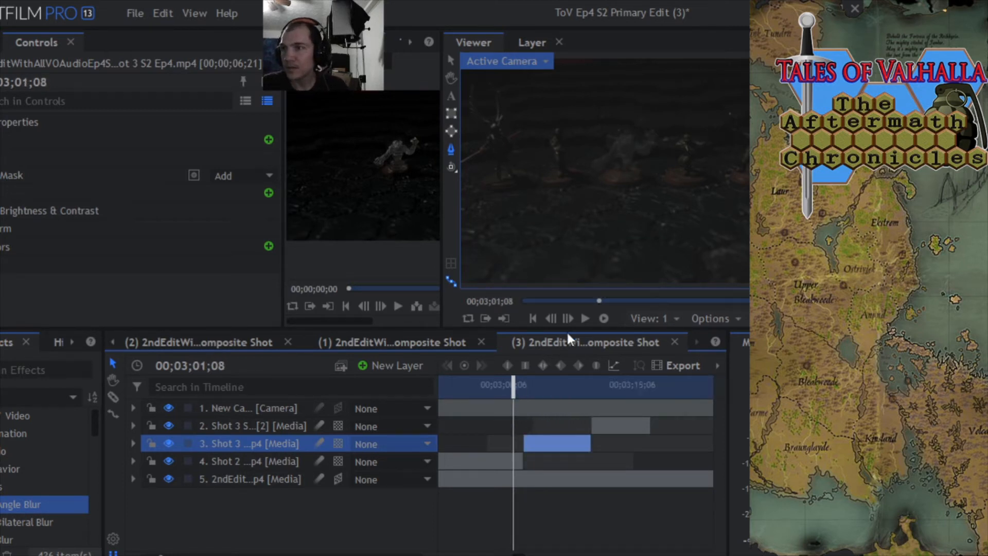
pyautogui.click(583, 319)
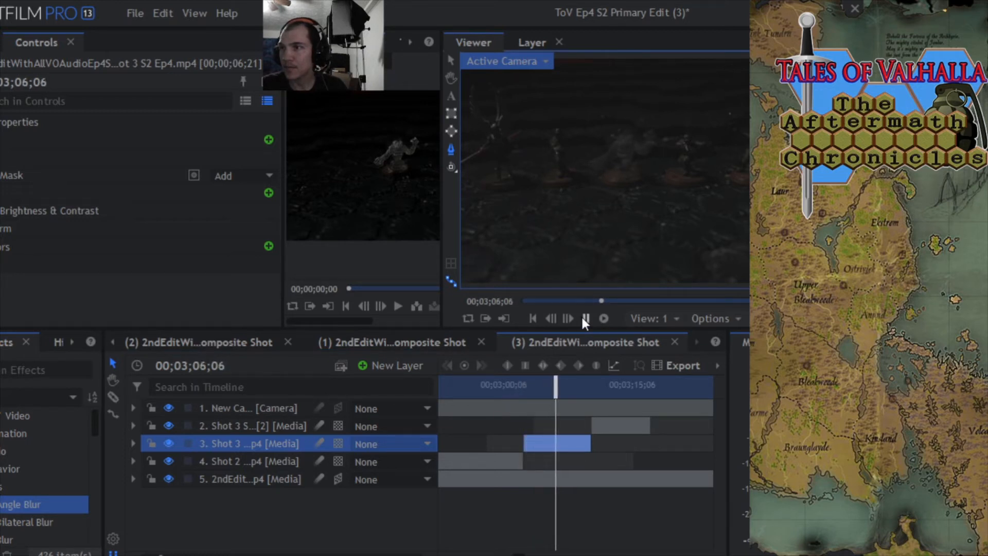
pyautogui.click(584, 318)
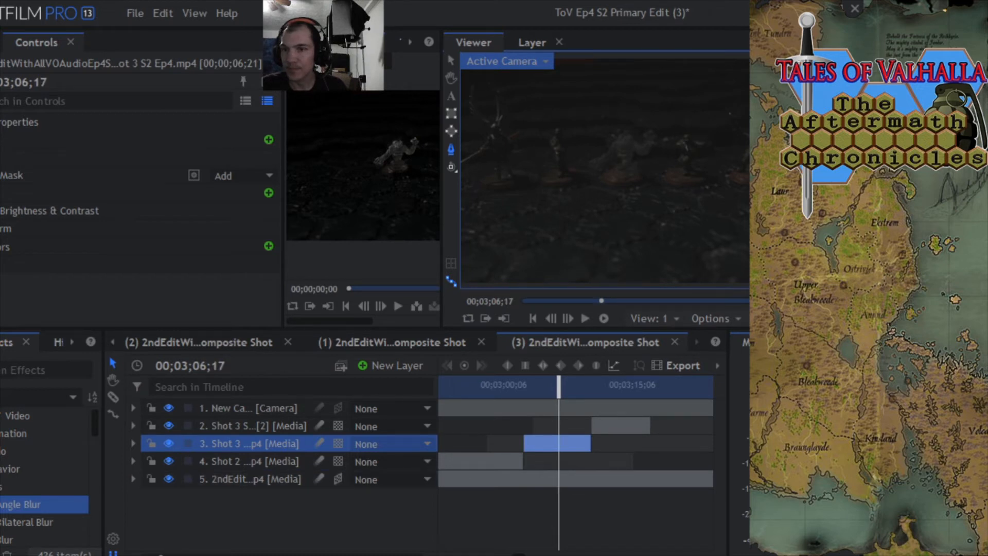
pyautogui.click(588, 315)
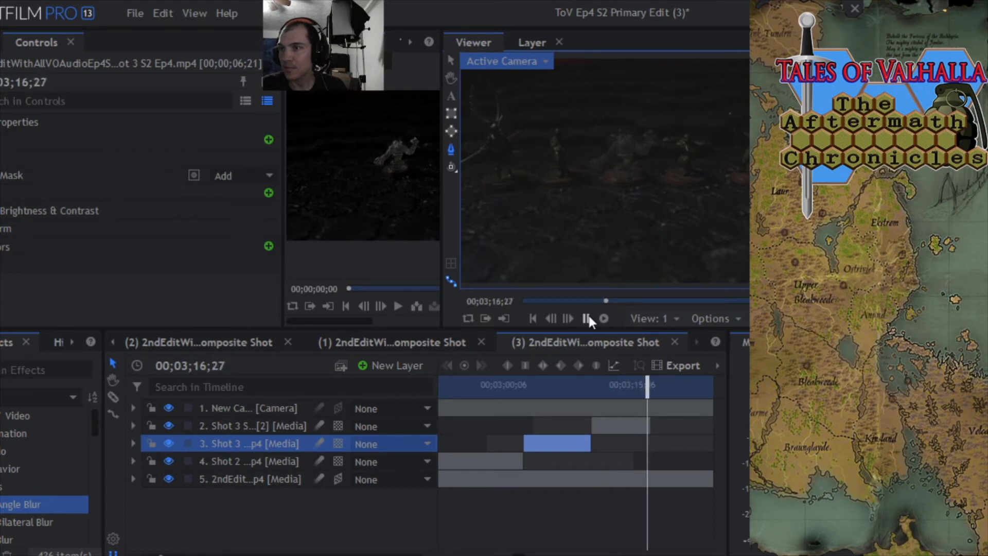
pyautogui.click(587, 318)
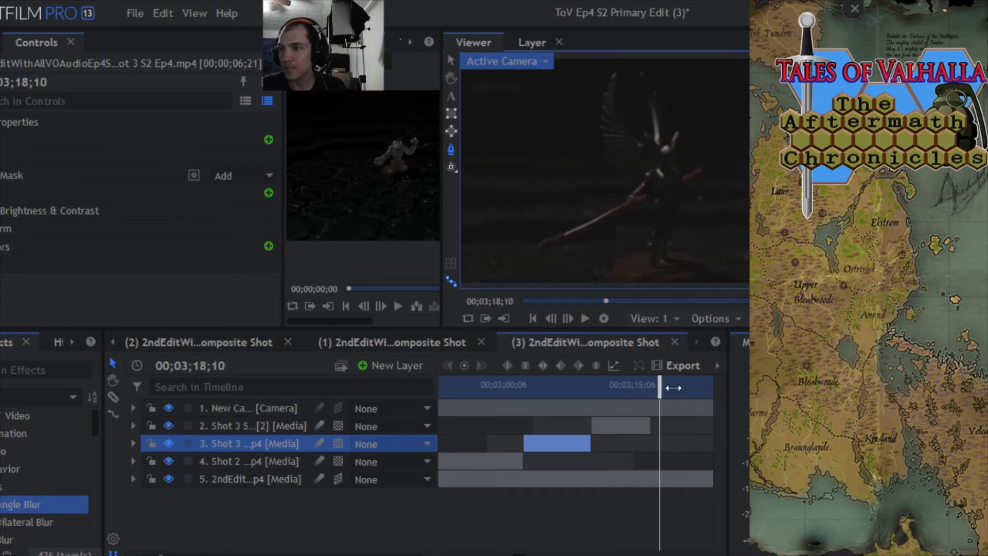
# Extend the duplicated Shot 3 layer's end by one frame to the background cut at 00;03;17;12.
pyautogui.moveTo(658, 390); pyautogui.dragTo(651, 390)
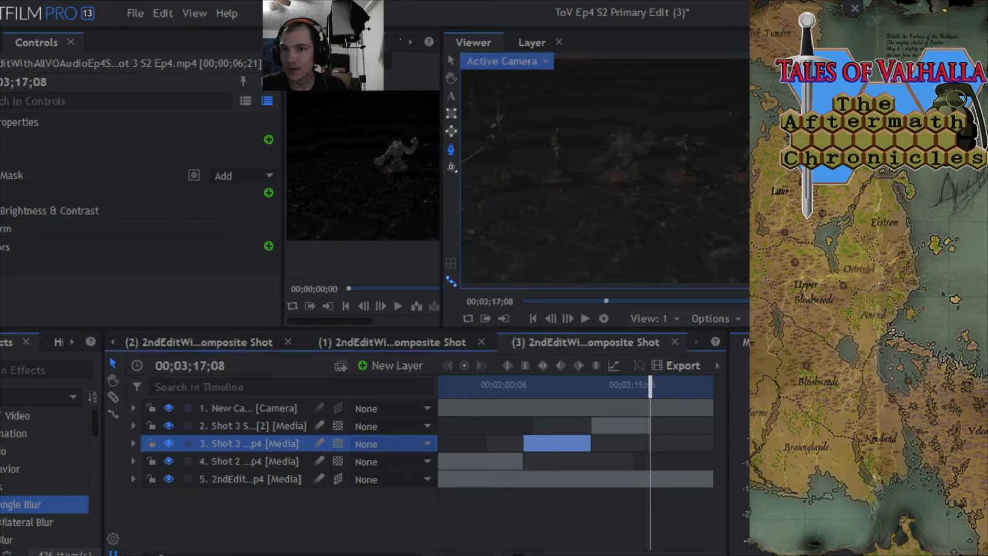
pyautogui.moveTo(160, 555); pyautogui.dragTo(227, 555)
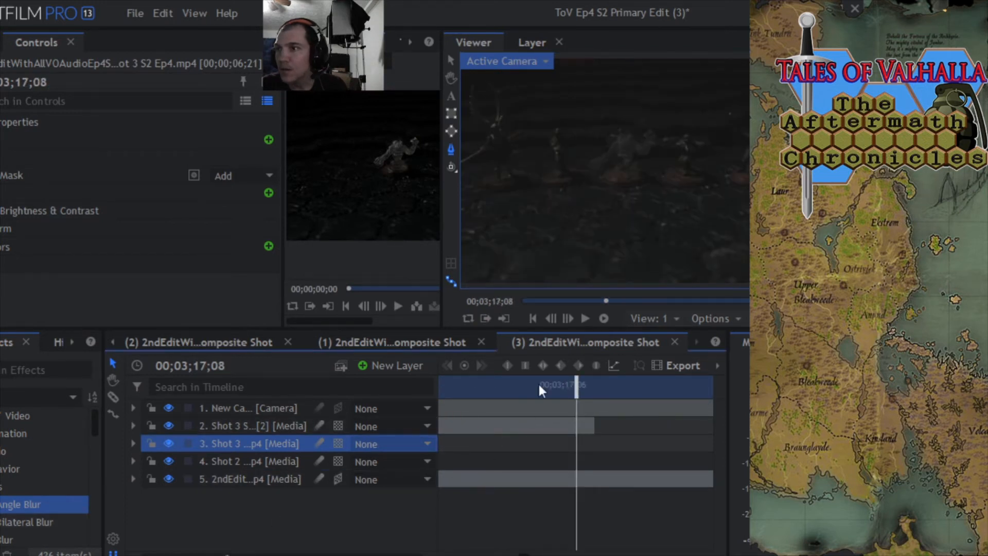
pyautogui.click(569, 318)
pyautogui.click(568, 318)
pyautogui.click(569, 318)
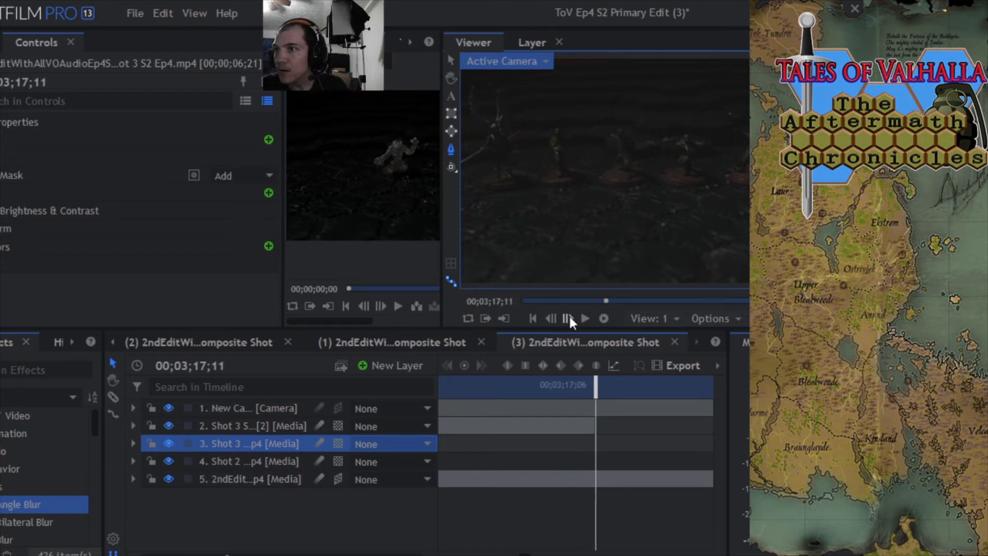
pyautogui.click(569, 318)
pyautogui.click(589, 427)
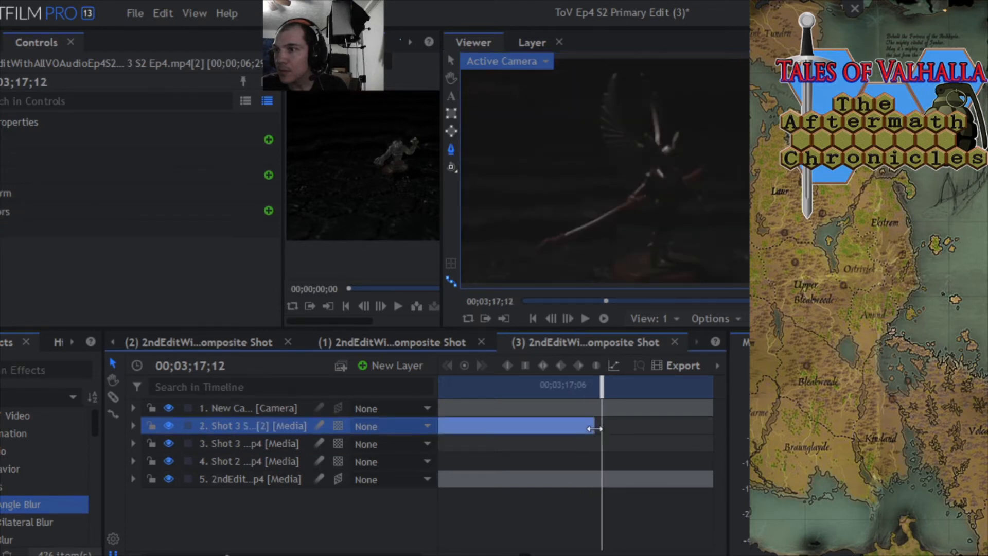
pyautogui.click(554, 319)
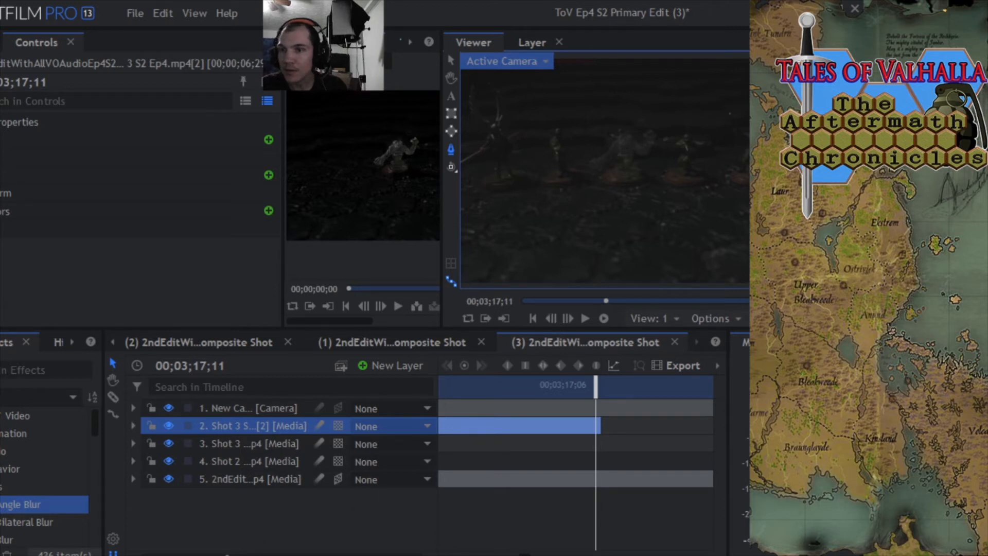
# Play back the transition from Shot 2 into the original Shot 3 layer, stopping at 00;03;05;07.
pyautogui.moveTo(227, 555); pyautogui.dragTo(157, 555)
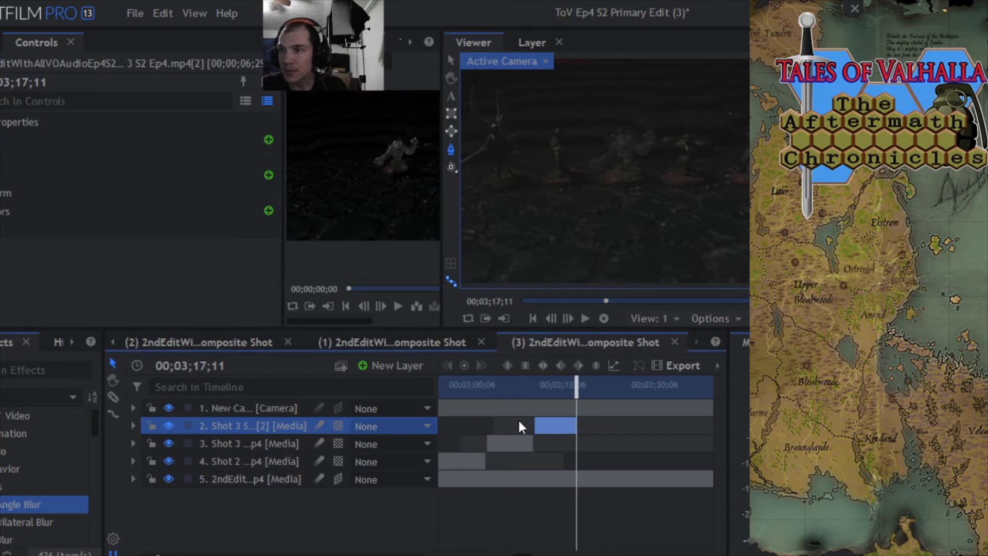
pyautogui.moveTo(581, 390); pyautogui.dragTo(482, 396)
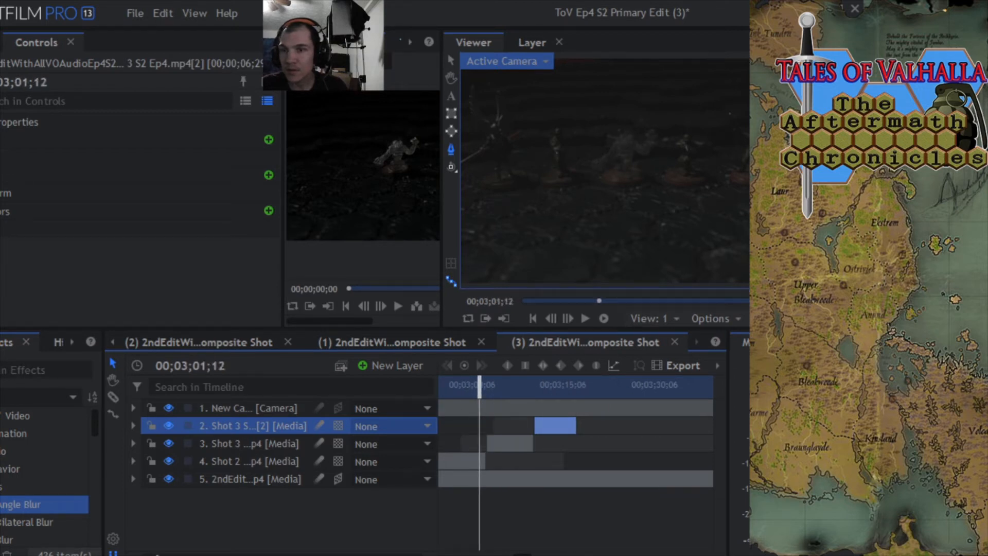
pyautogui.moveTo(157, 555); pyautogui.dragTo(174, 555)
pyautogui.moveTo(575, 389); pyautogui.dragTo(616, 386)
pyautogui.click(584, 318)
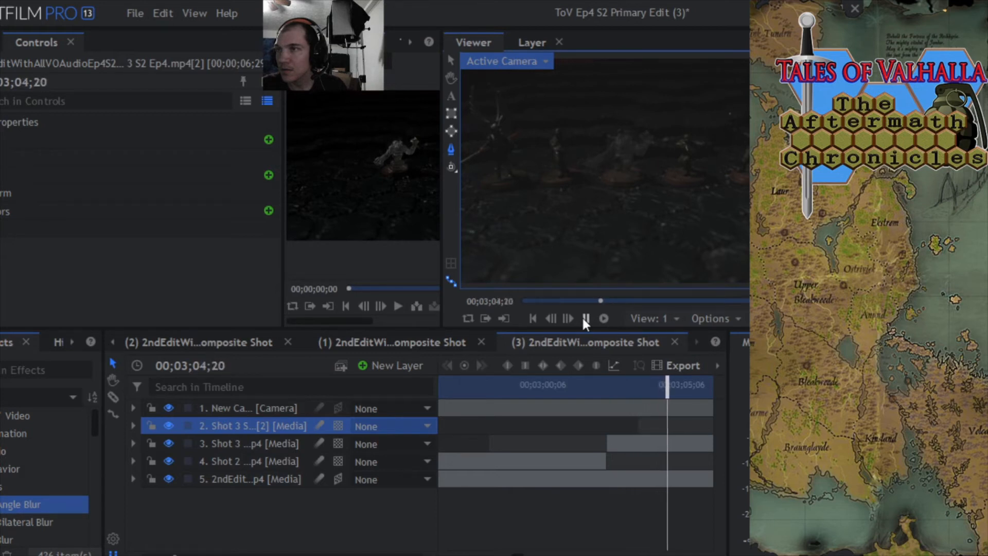
pyautogui.click(585, 319)
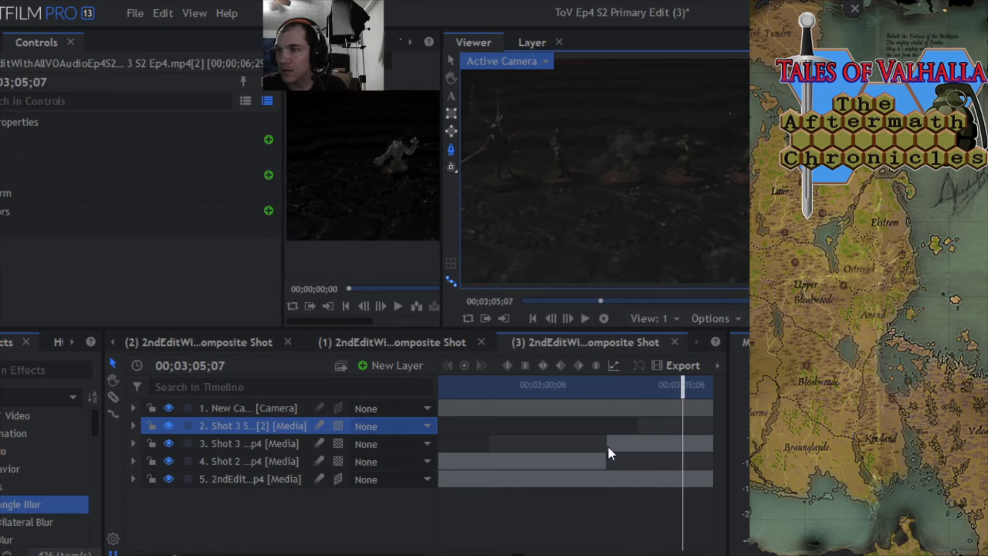
# Try a slightly later start for the original Shot 3 layer, restore it to Shot 2's end, and replay the transition.
pyautogui.moveTo(604, 446); pyautogui.dragTo(619, 446)
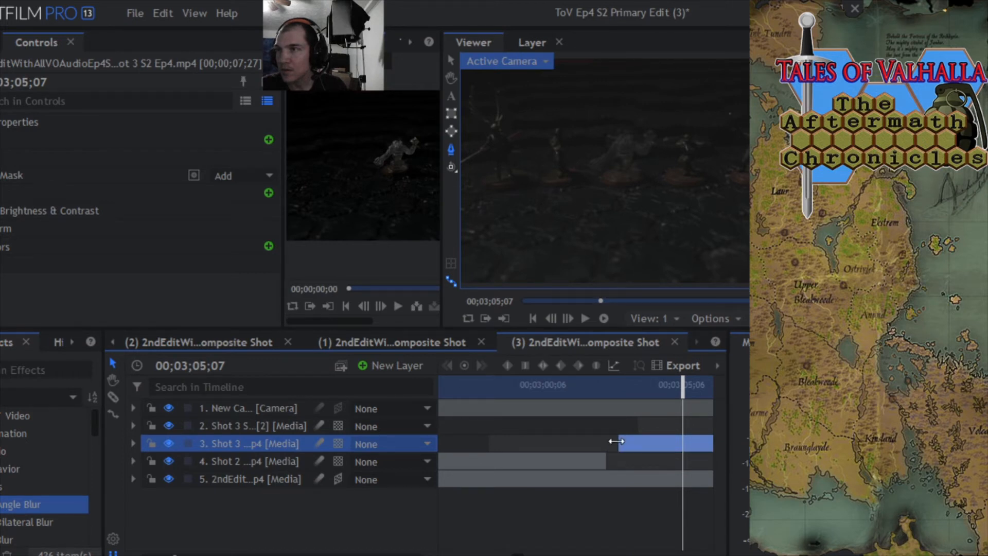
pyautogui.moveTo(616, 441); pyautogui.dragTo(607, 441)
pyautogui.moveTo(684, 386); pyautogui.dragTo(639, 386)
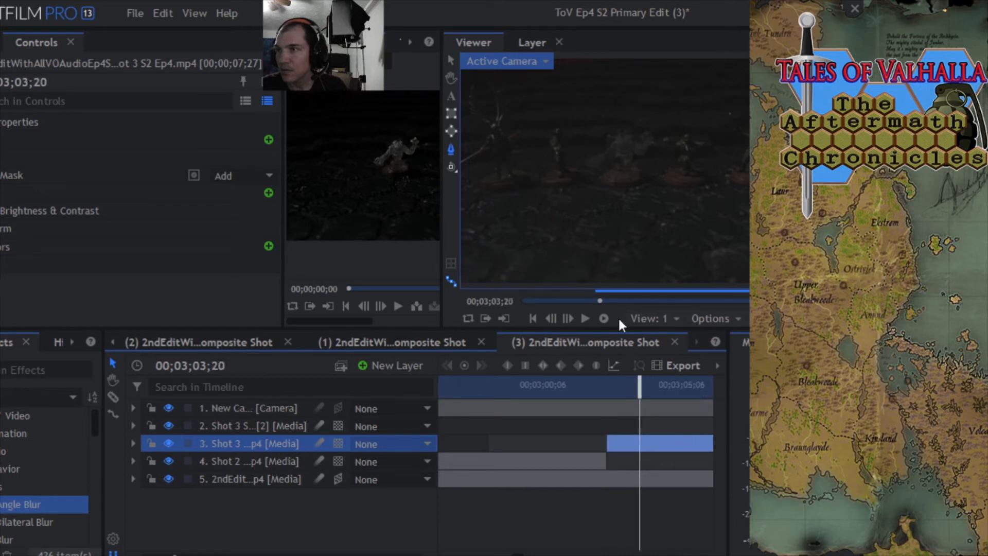
pyautogui.click(586, 318)
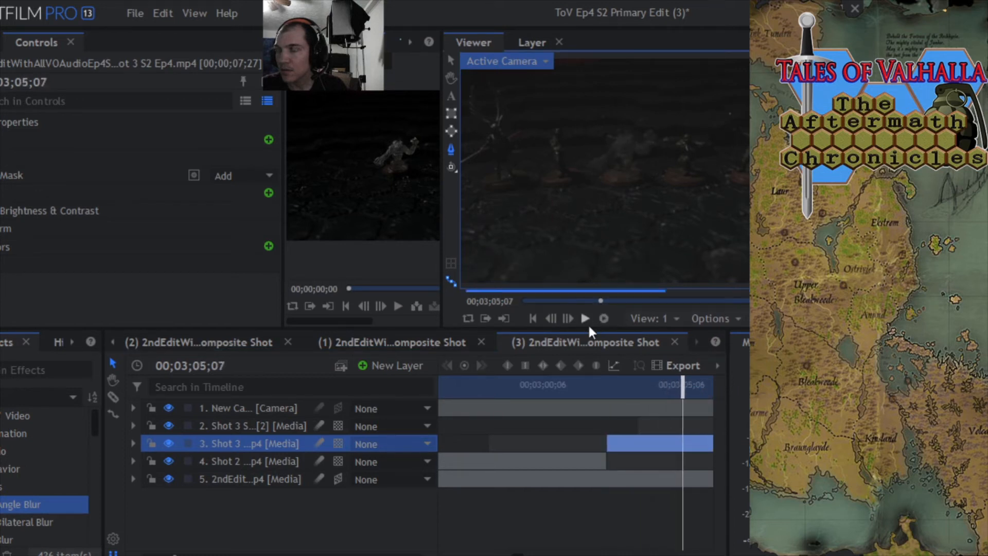
pyautogui.moveTo(675, 387); pyautogui.dragTo(603, 386)
pyautogui.click(589, 318)
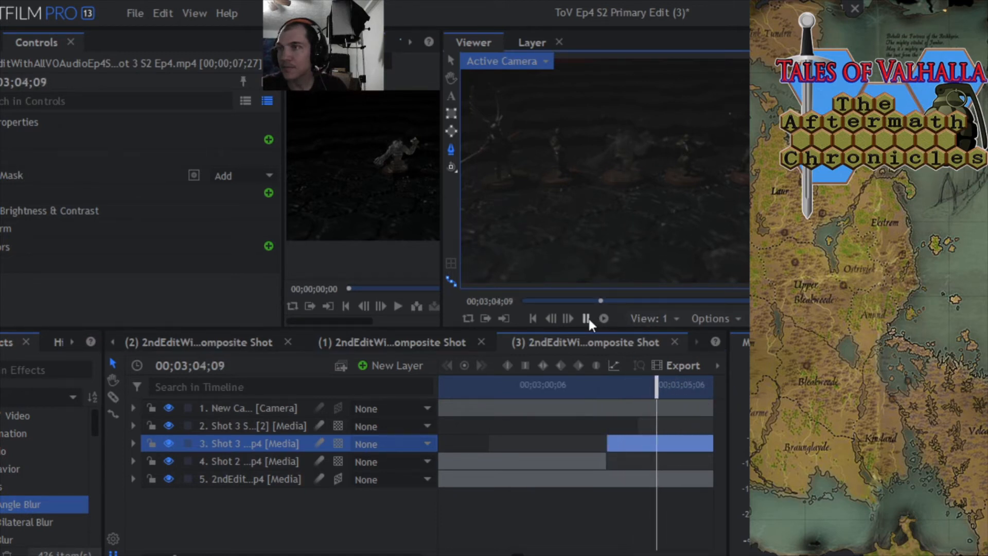
pyautogui.click(587, 319)
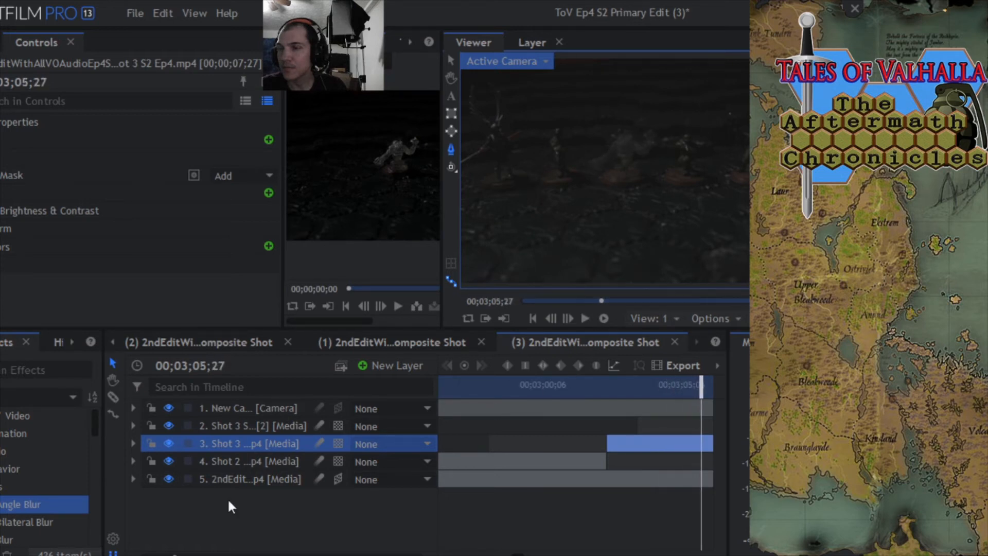
# Move the playhead to 00;03;15;24 in the duplicated Shot 3 layer and save the project.
pyautogui.press('-')
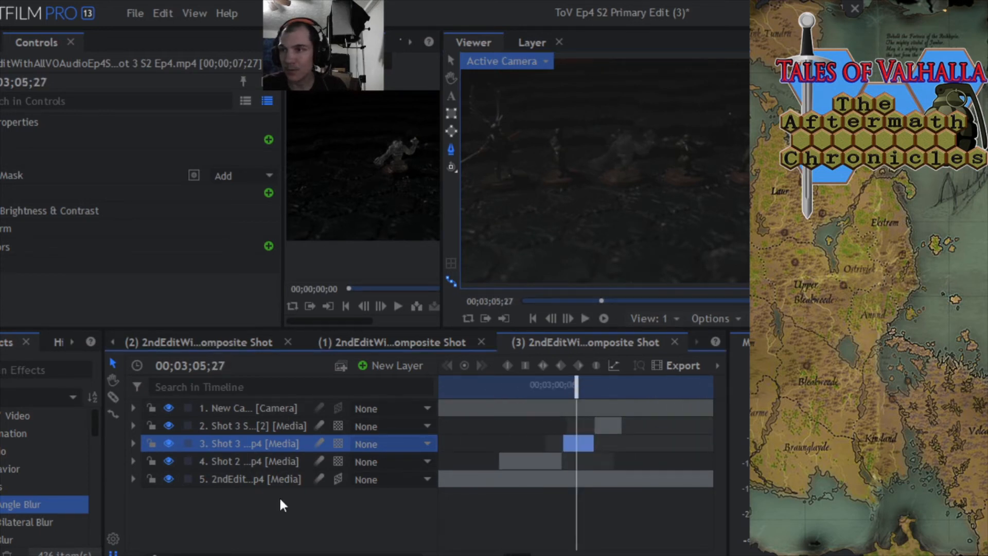
pyautogui.moveTo(577, 387); pyautogui.dragTo(616, 388)
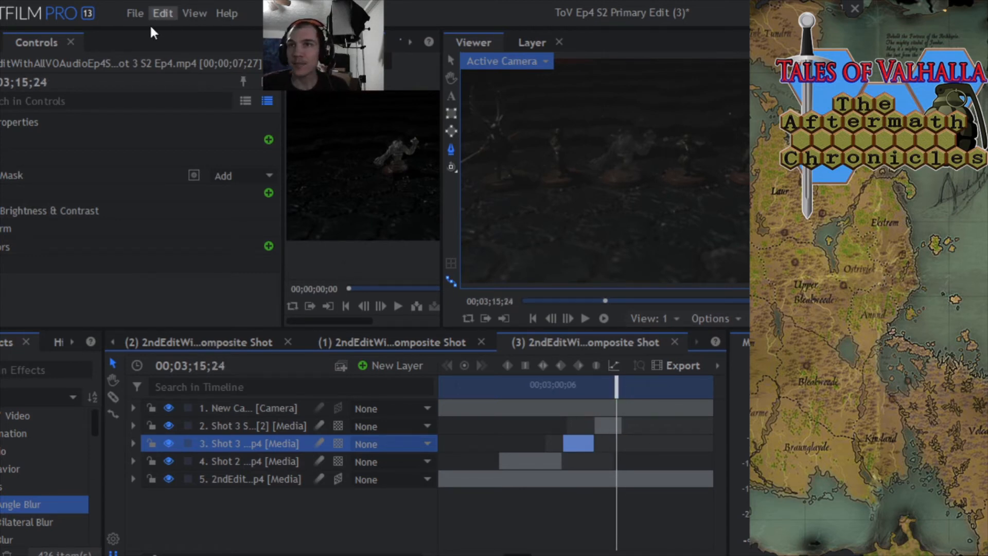
pyautogui.click(135, 14)
pyautogui.click(151, 102)
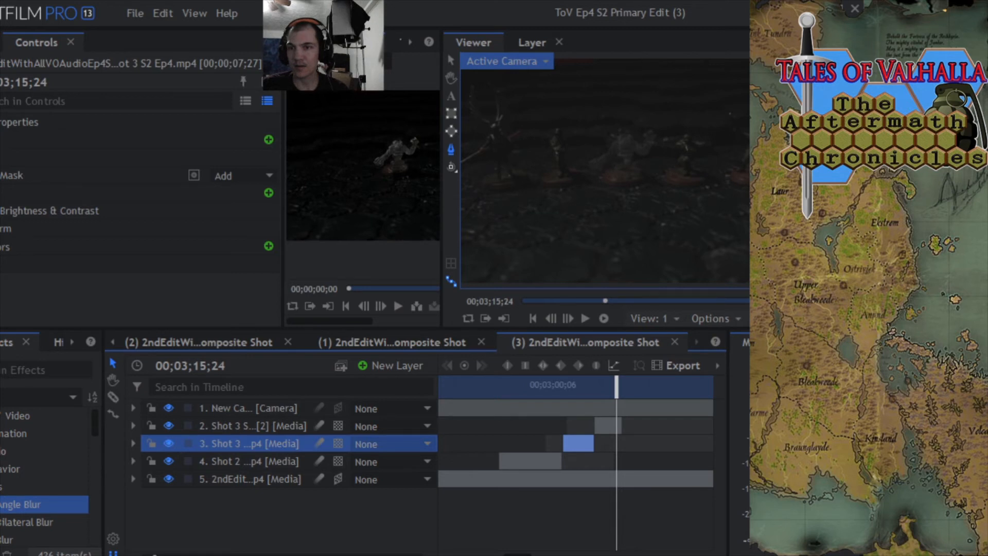
# Review the composite's full timeline, switch to the main Editor timeline, and inspect the Video 2 clip at 00;13;57;09.
pyautogui.press('\\')
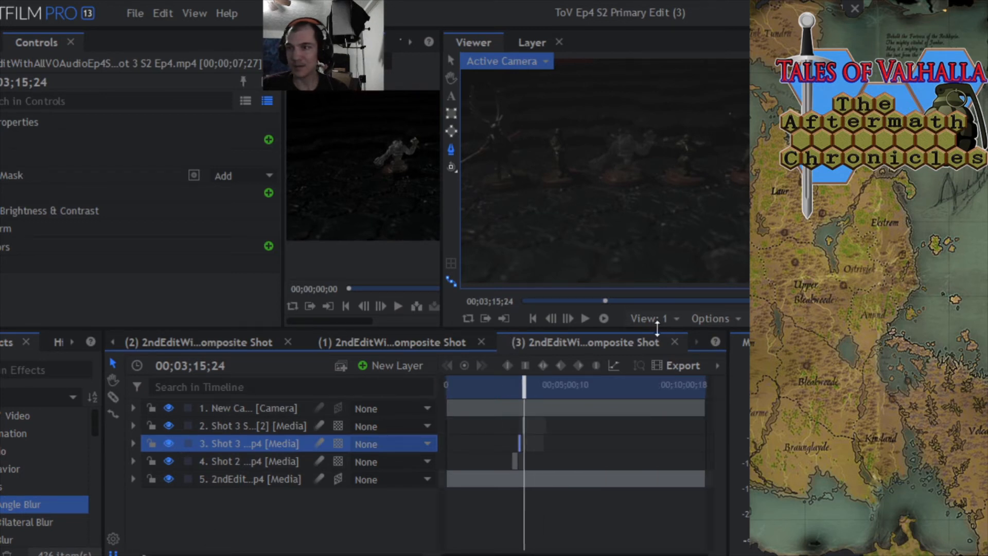
pyautogui.moveTo(526, 391)
pyautogui.mouseDown()
pyautogui.moveTo(731, 390)
pyautogui.moveTo(517, 396)
pyautogui.mouseUp()
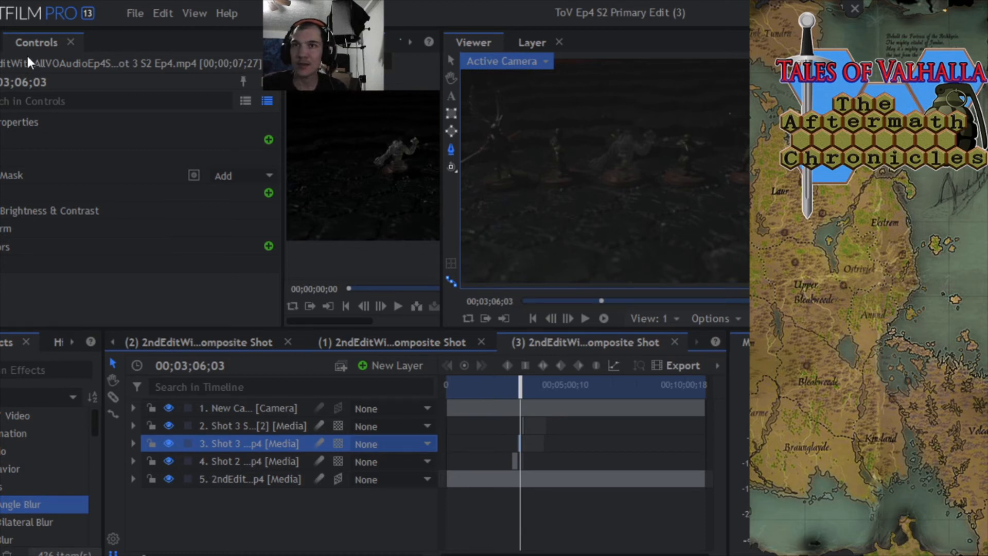
pyautogui.click(108, 344)
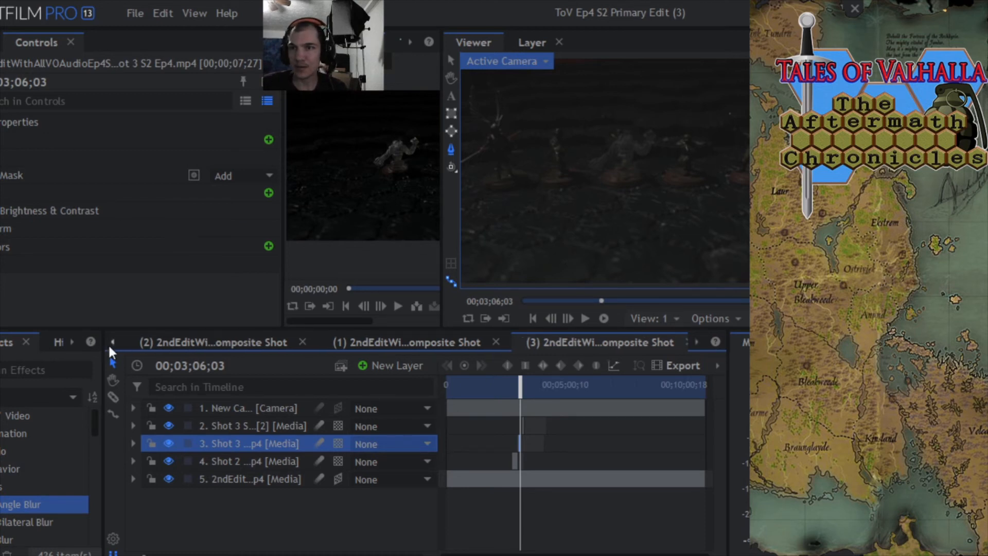
pyautogui.click(149, 342)
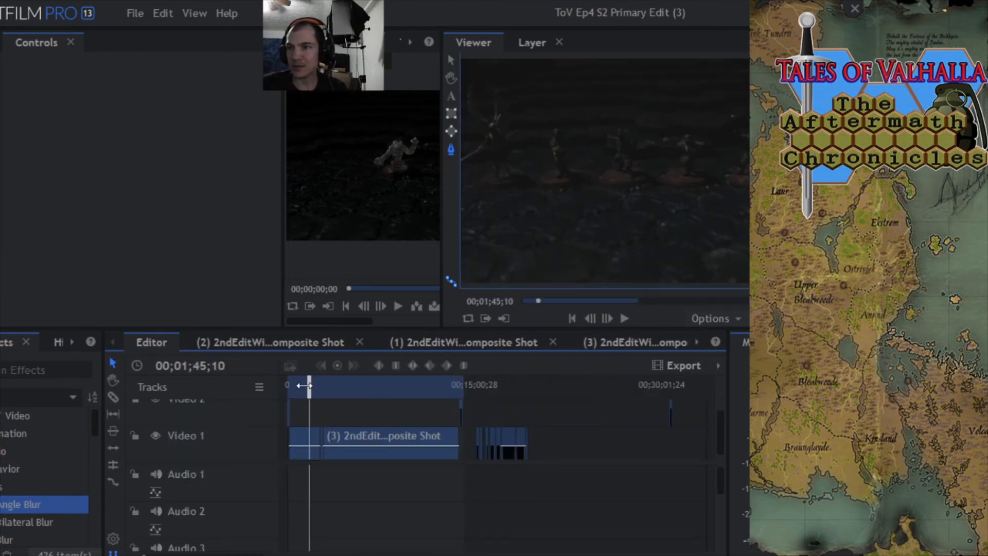
pyautogui.moveTo(304, 385); pyautogui.dragTo(448, 385)
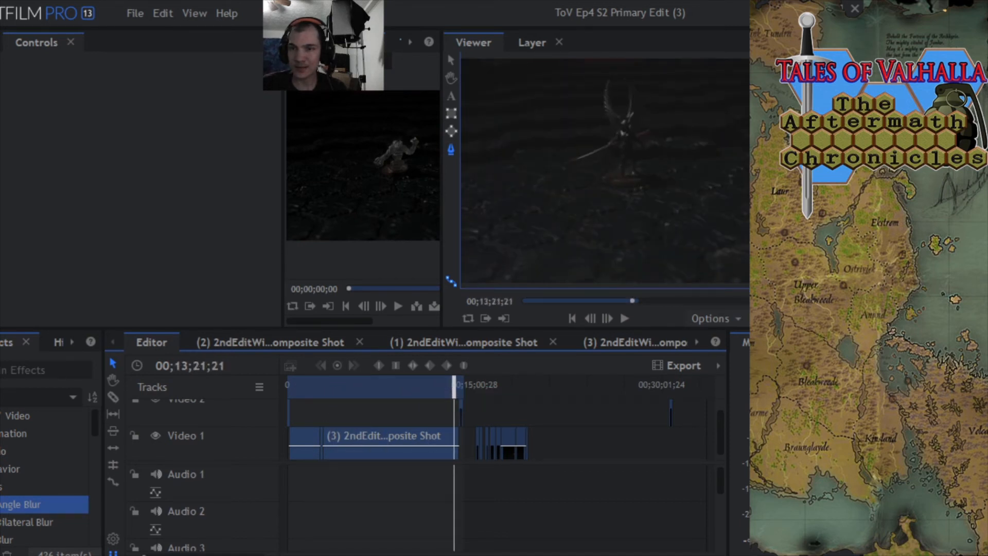
pyautogui.moveTo(144, 555); pyautogui.dragTo(148, 555)
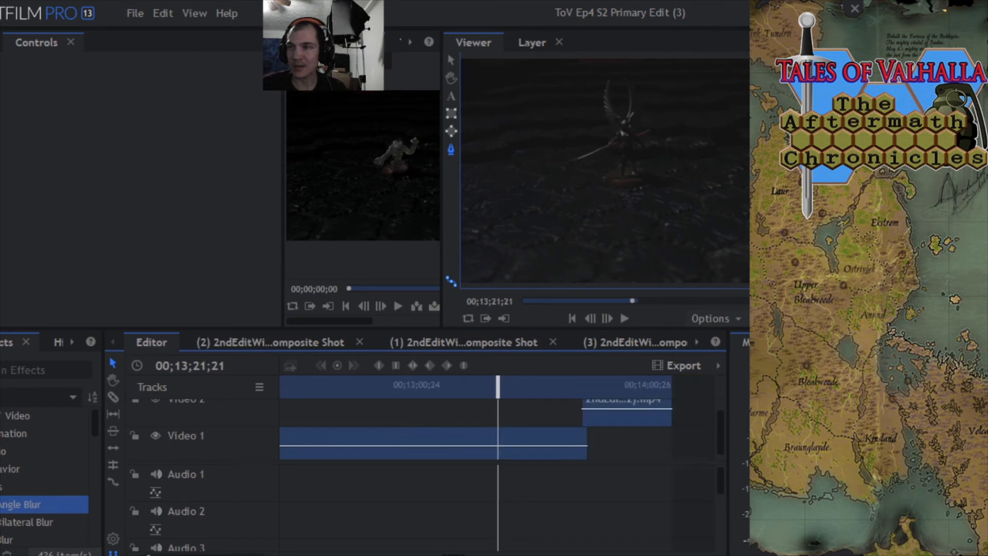
pyautogui.moveTo(499, 386); pyautogui.dragTo(632, 392)
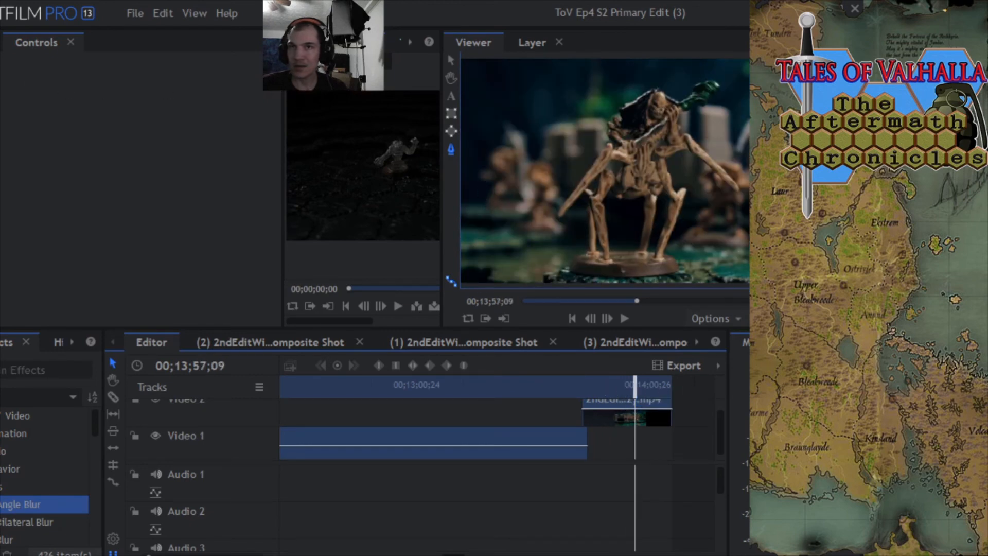
# Open 2ndEditWithAllVOAudioEp4S2(2).mp4 from the project media for preview.
pyautogui.click(0, 43)
pyautogui.scroll(15, 101, 200)
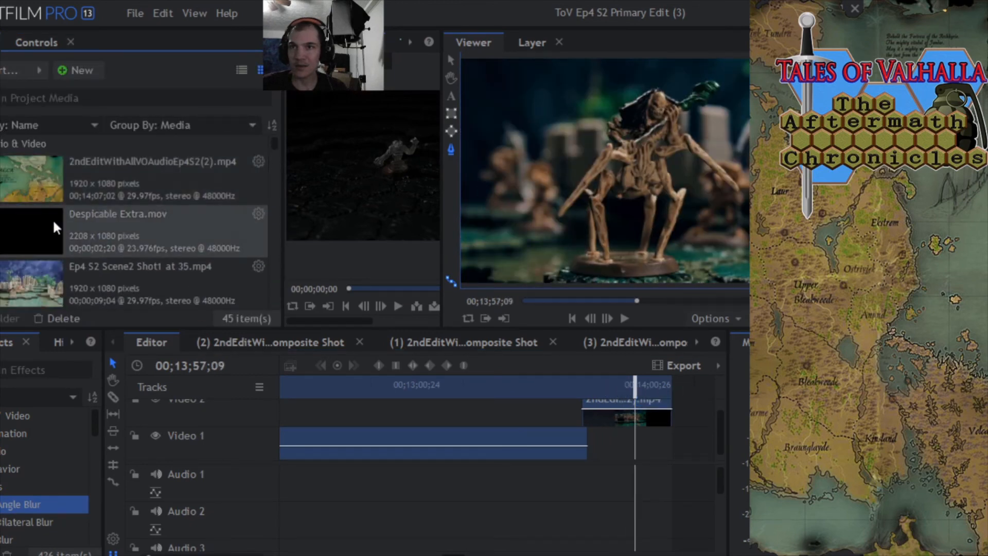
pyautogui.click(26, 189)
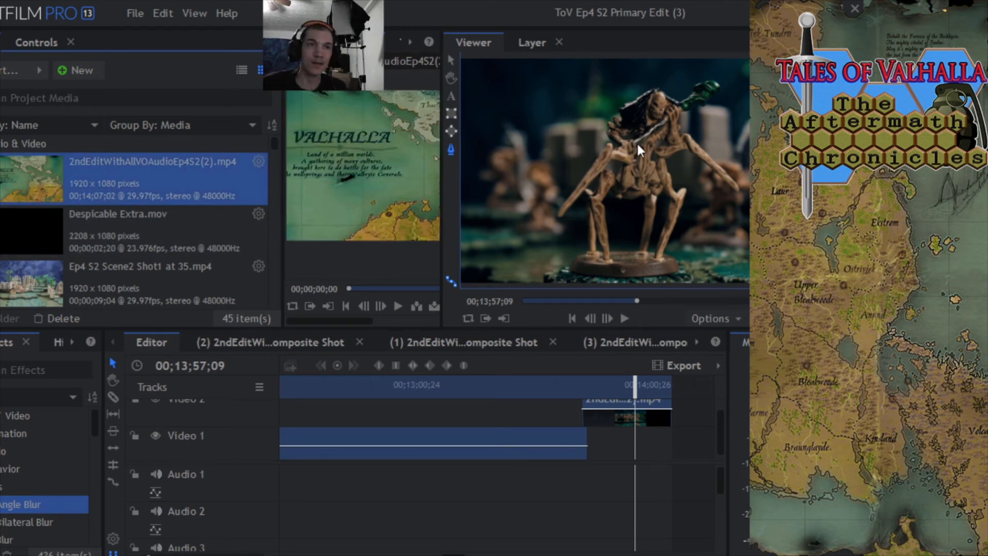